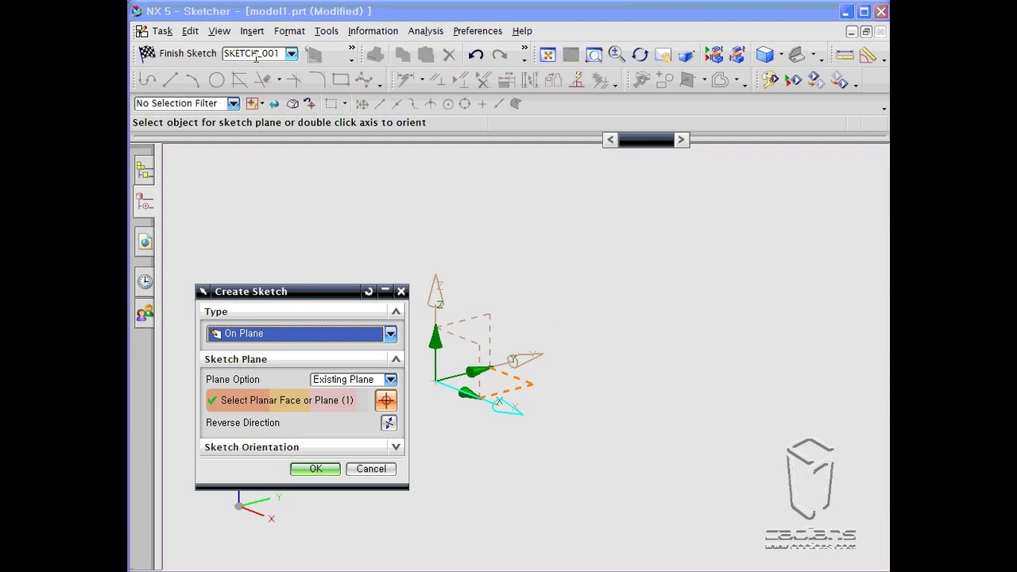
- Set the new sketch's type to On Plane, with the dialog clear of the datum coordinate system
drag(291, 290, 274, 212)
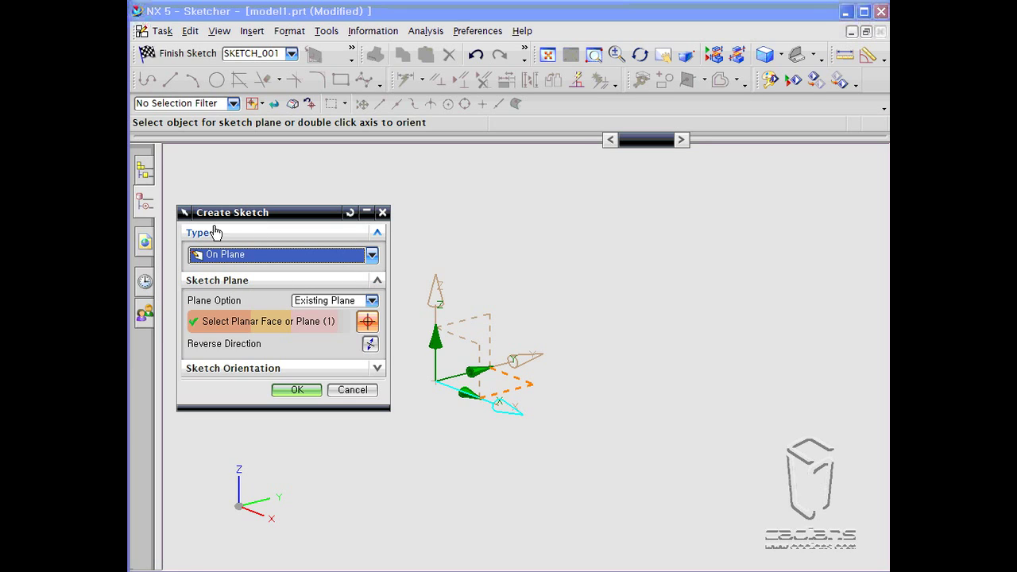
drag(207, 213, 206, 167)
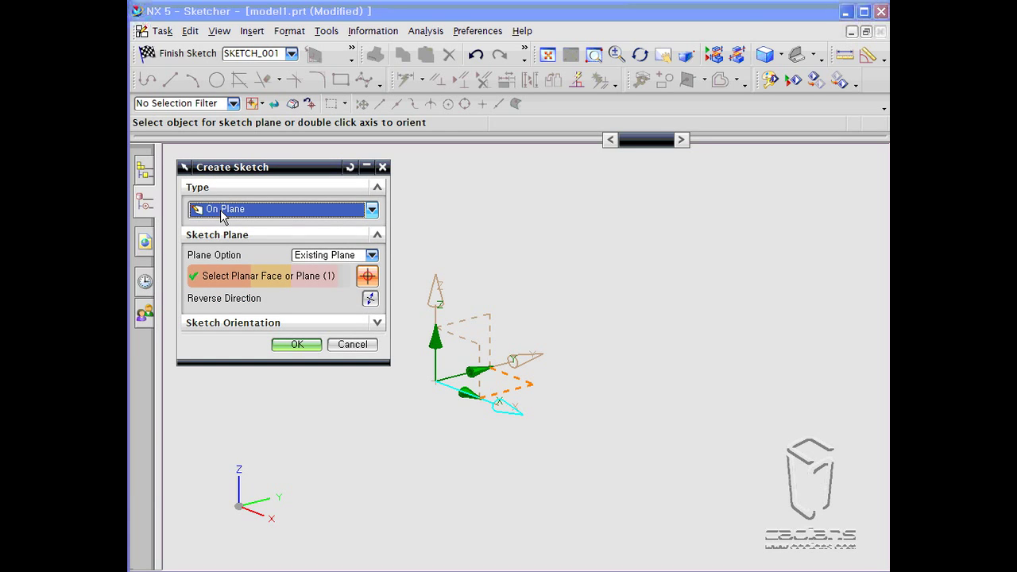
click(372, 211)
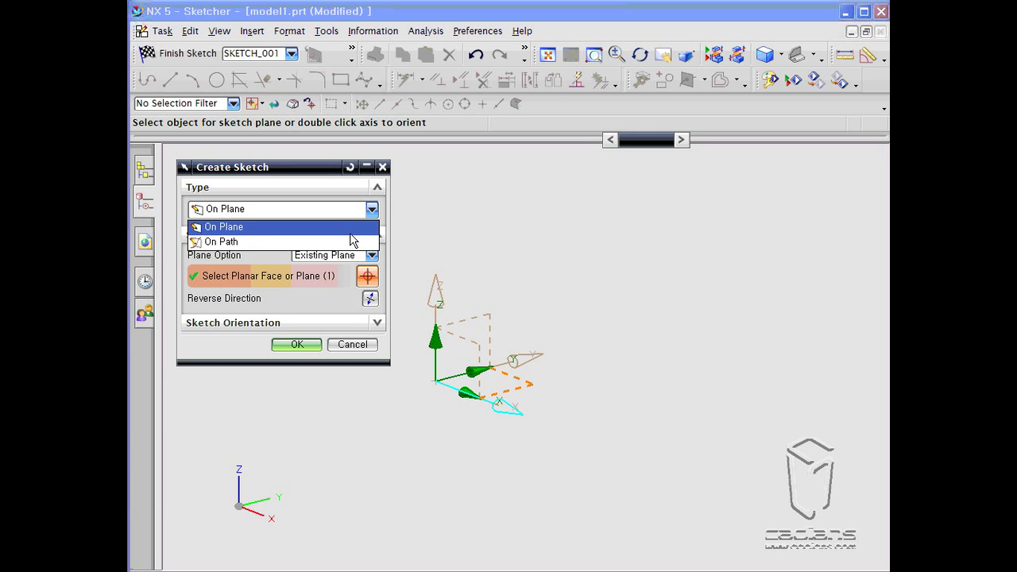
click(352, 229)
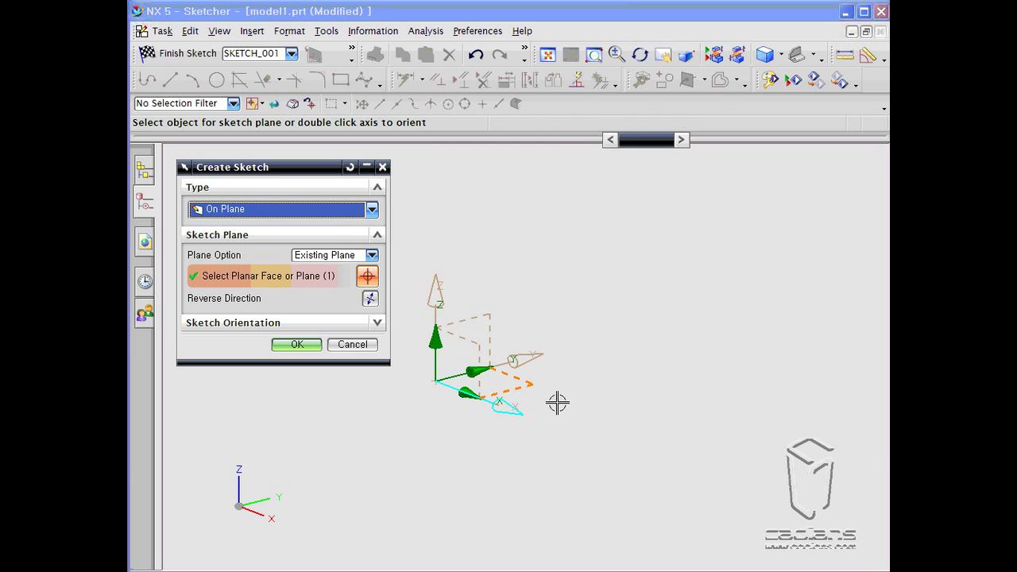
middle_drag(553, 376, 550, 393)
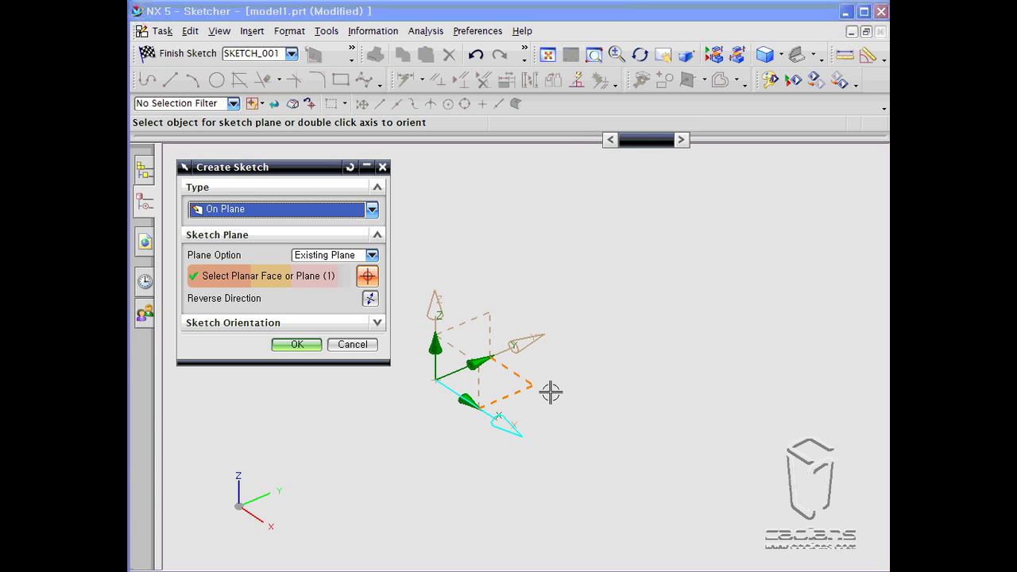
- Check the plane definition methods offered by the Create Plane option and return the plane option to Existing Plane
click(372, 255)
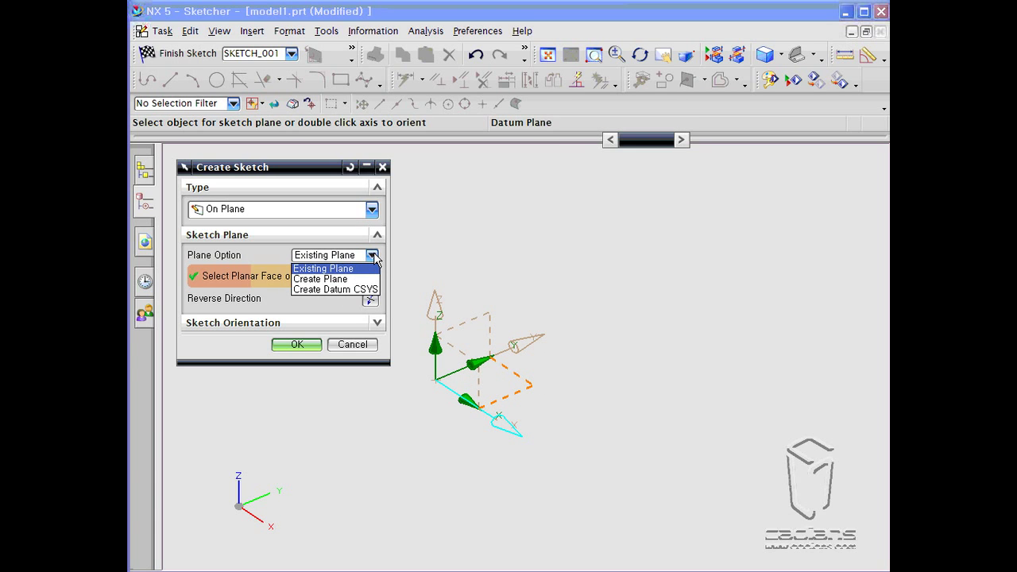
click(352, 279)
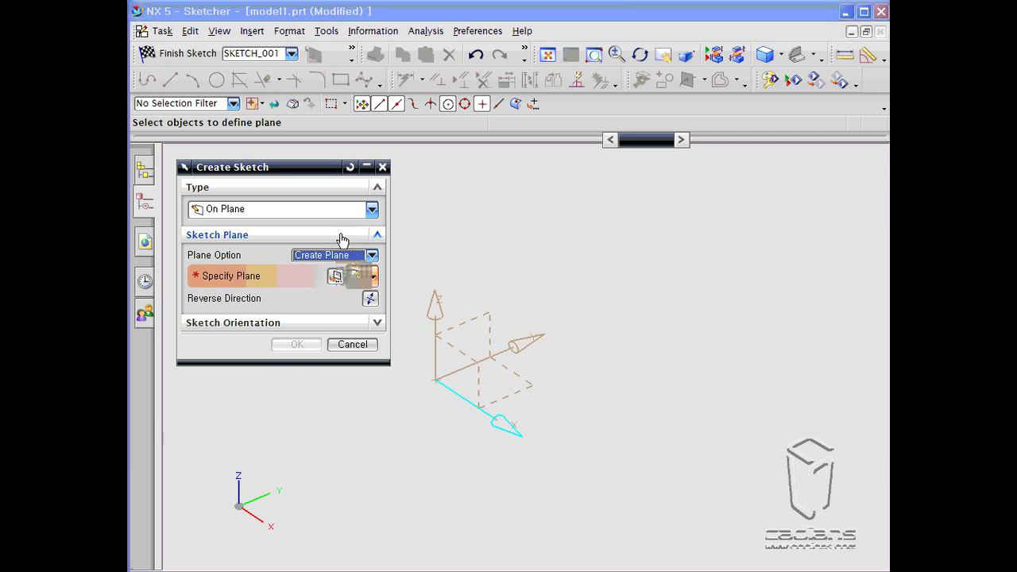
click(373, 279)
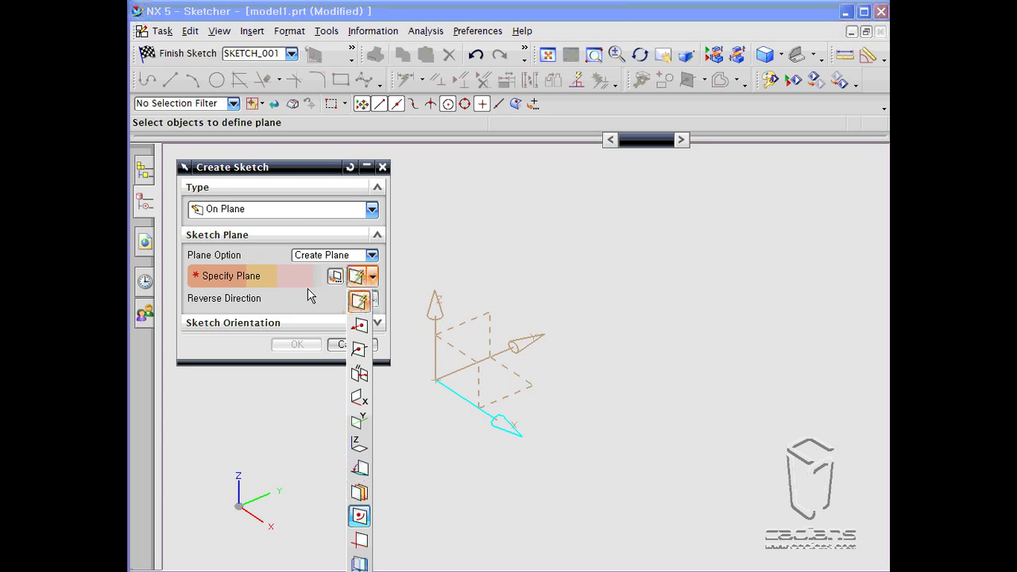
click(372, 255)
click(326, 273)
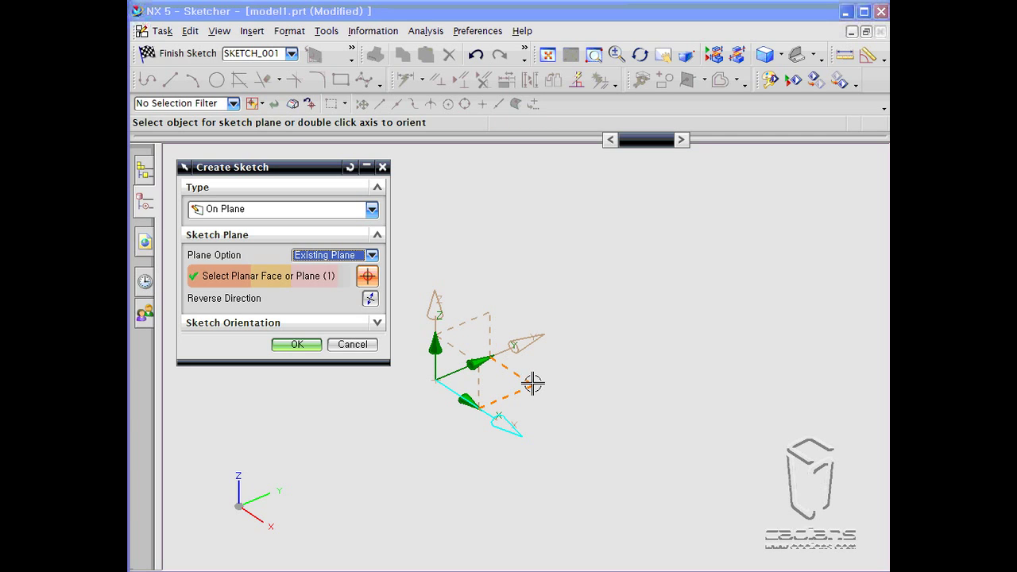
- Create the sketch on the existing XY datum plane, using the X axis as its Horizontal orientation reference
click(301, 323)
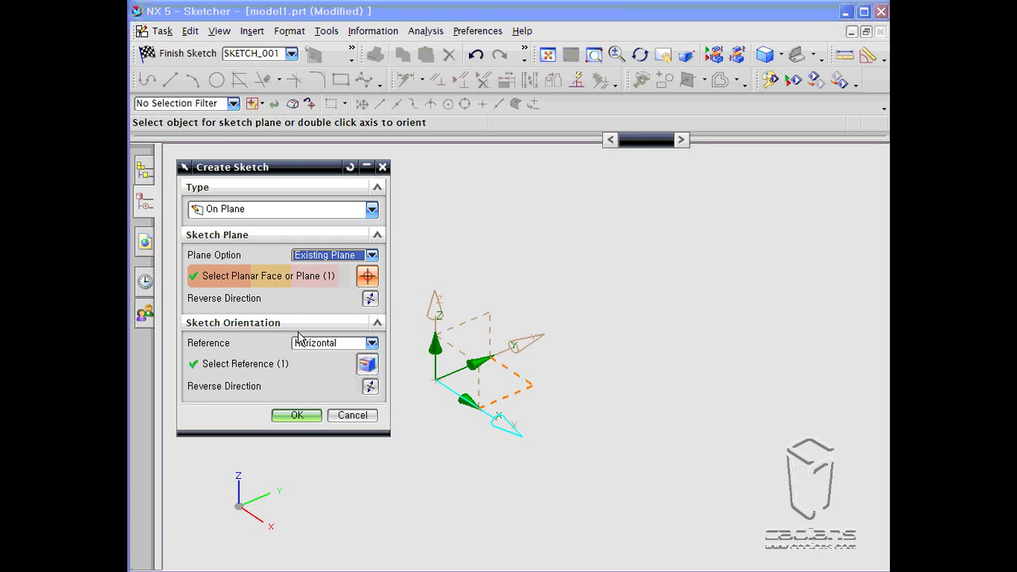
click(301, 417)
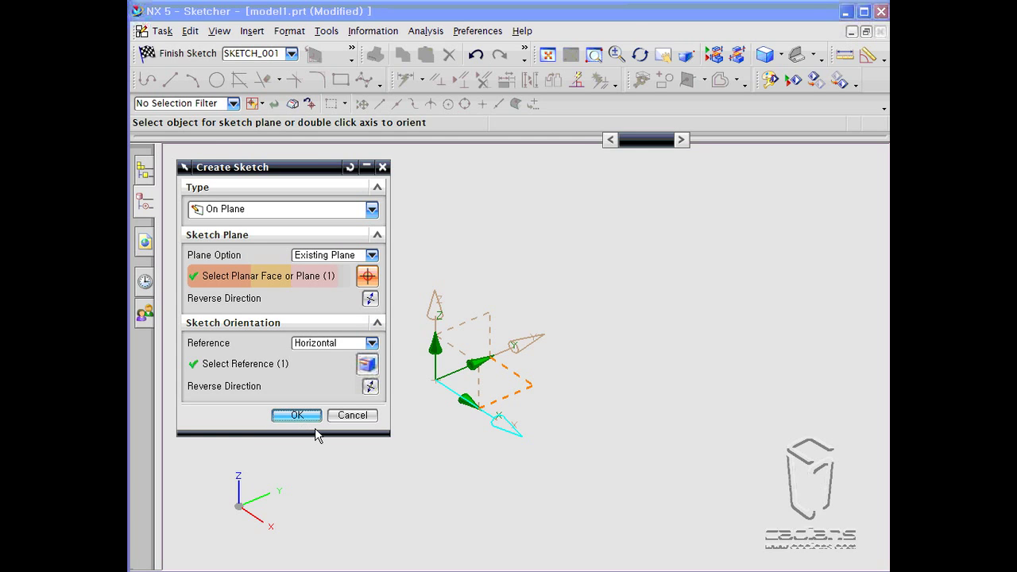
shift+middle_drag(466, 461, 513, 438)
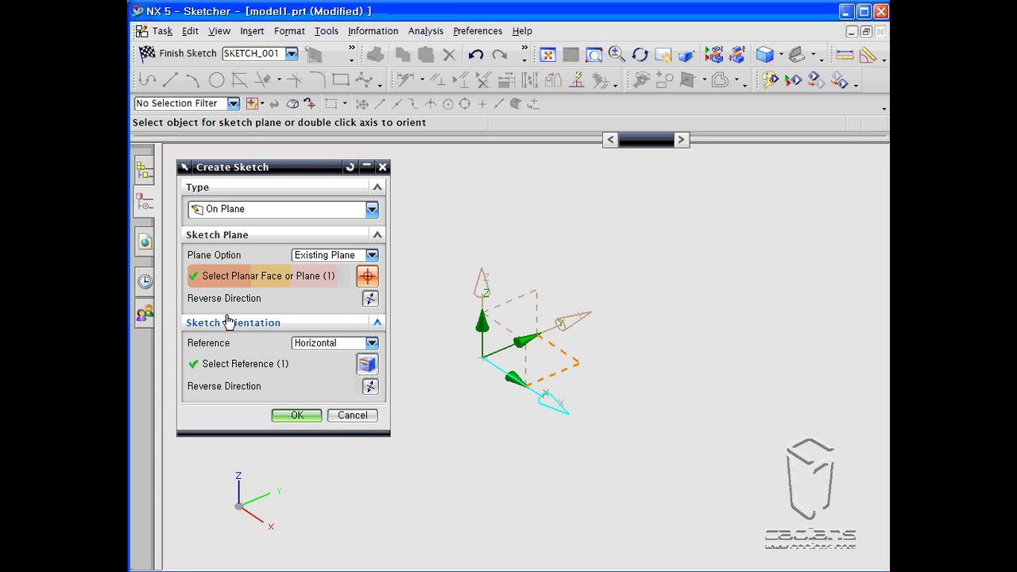
click(371, 343)
click(369, 367)
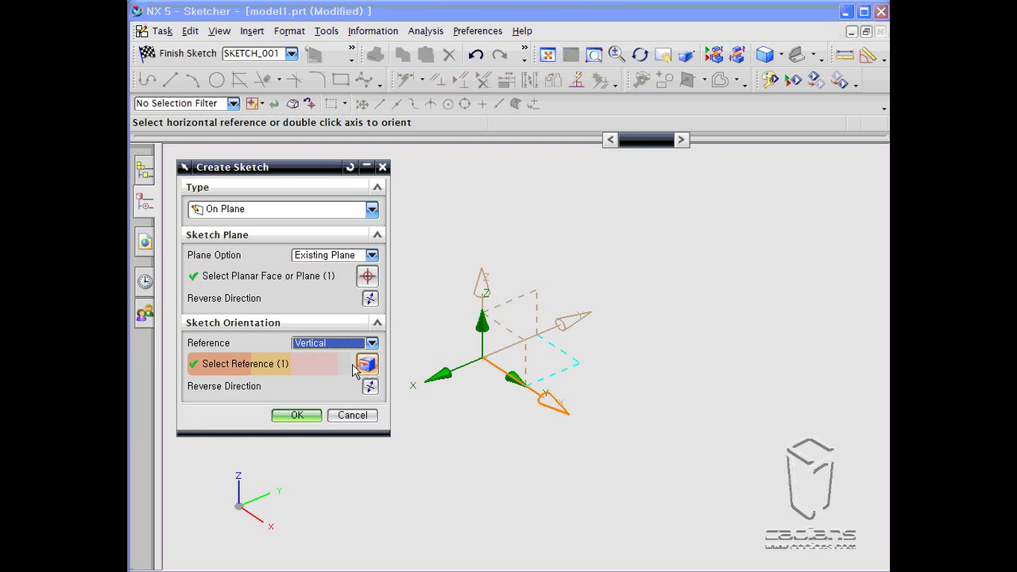
click(371, 343)
click(359, 357)
click(370, 388)
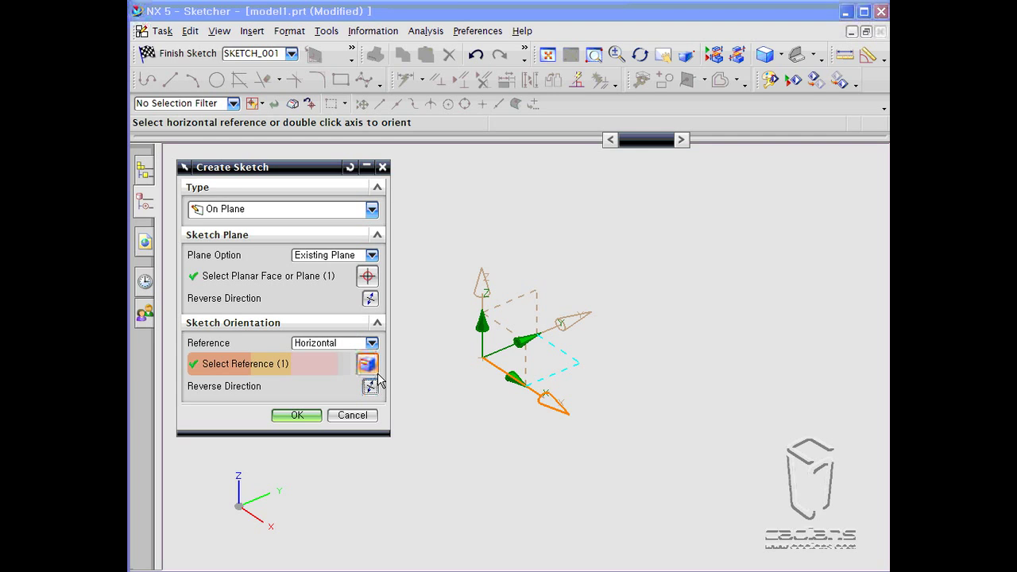
click(296, 416)
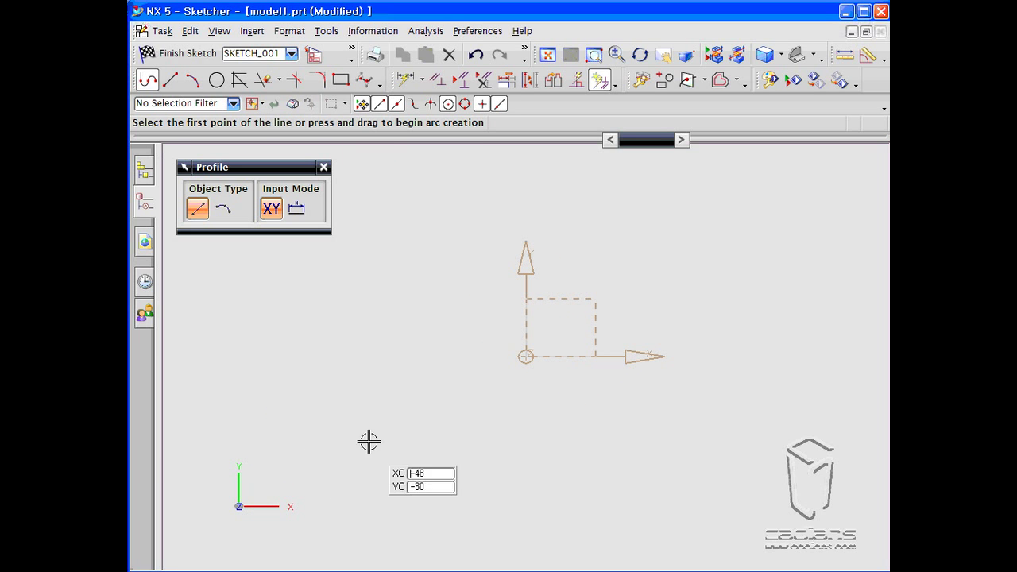
- Rotate the view away from the sketch plane and orient it back to the sketch
mouse_move(649, 299)
middle_down()
mouse_move(646, 279)
mouse_move(615, 262)
mouse_move(681, 279)
mouse_move(651, 261)
mouse_move(523, 248)
mouse_move(597, 220)
mouse_move(617, 272)
mouse_move(468, 204)
middle_up()
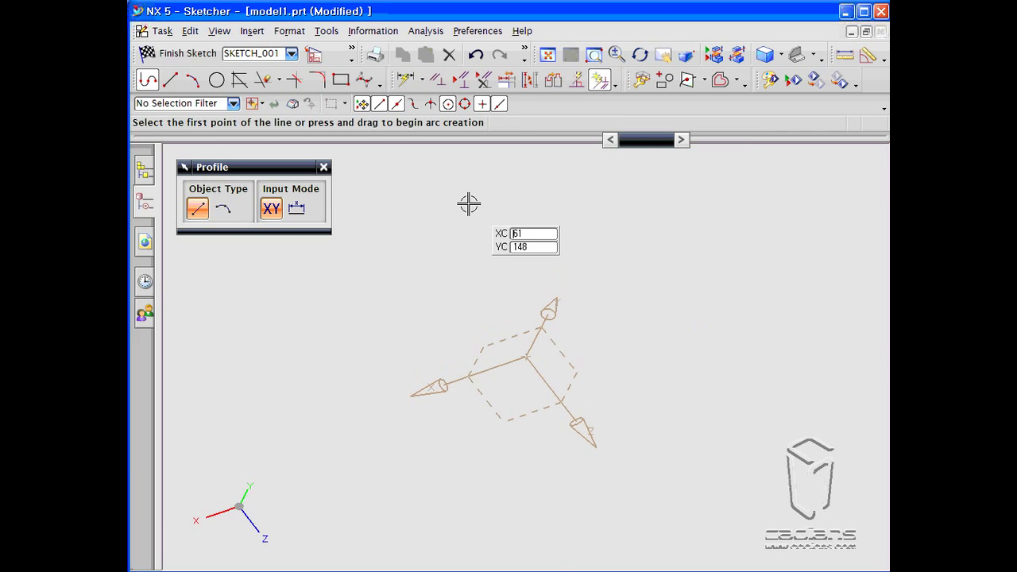
mouse_move(545, 259)
middle_down()
mouse_move(540, 341)
mouse_move(590, 395)
mouse_move(577, 404)
mouse_move(595, 377)
mouse_move(588, 400)
middle_up()
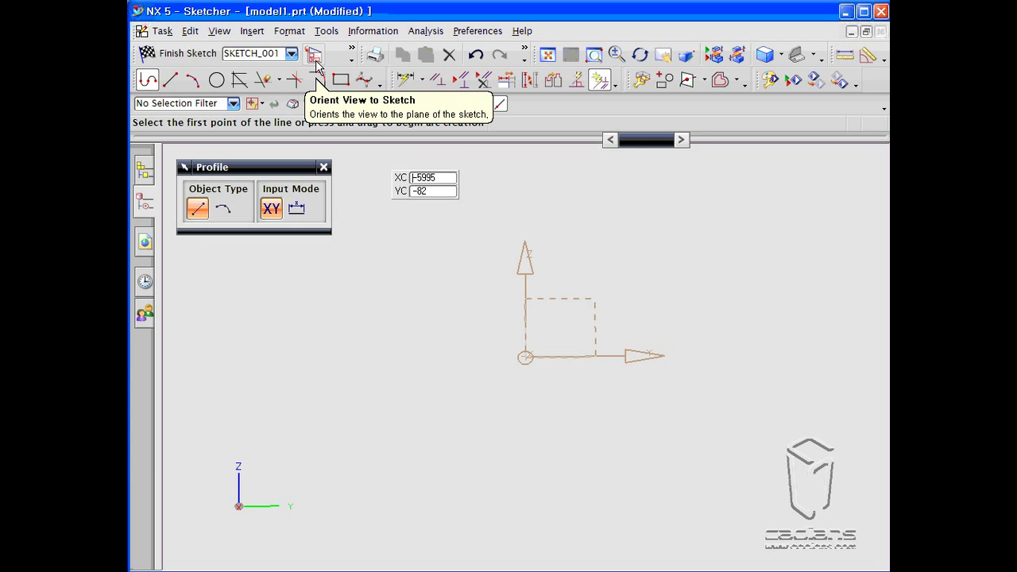
mouse_move(527, 291)
middle_down()
mouse_move(497, 309)
mouse_move(520, 290)
middle_up()
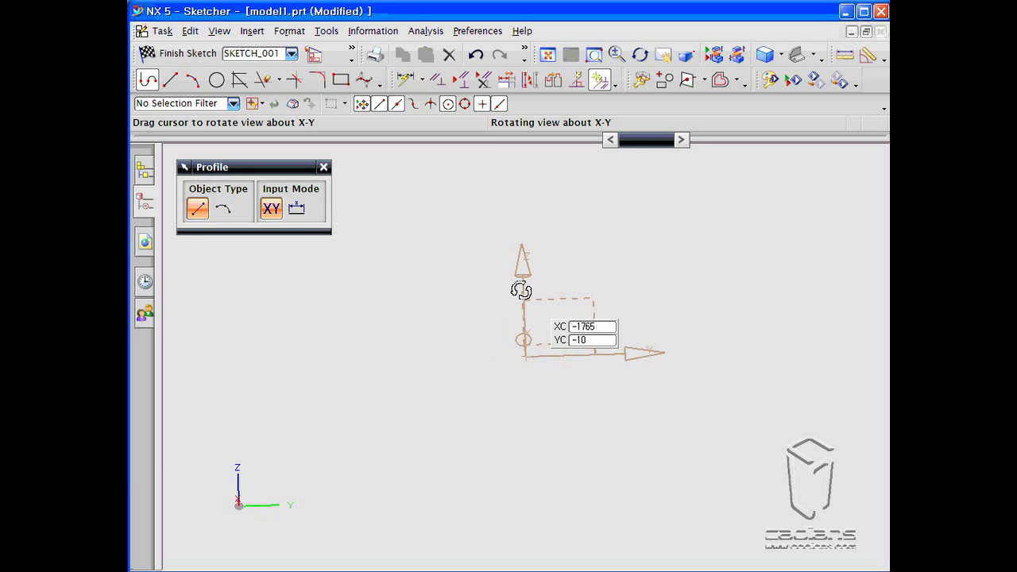
click(313, 57)
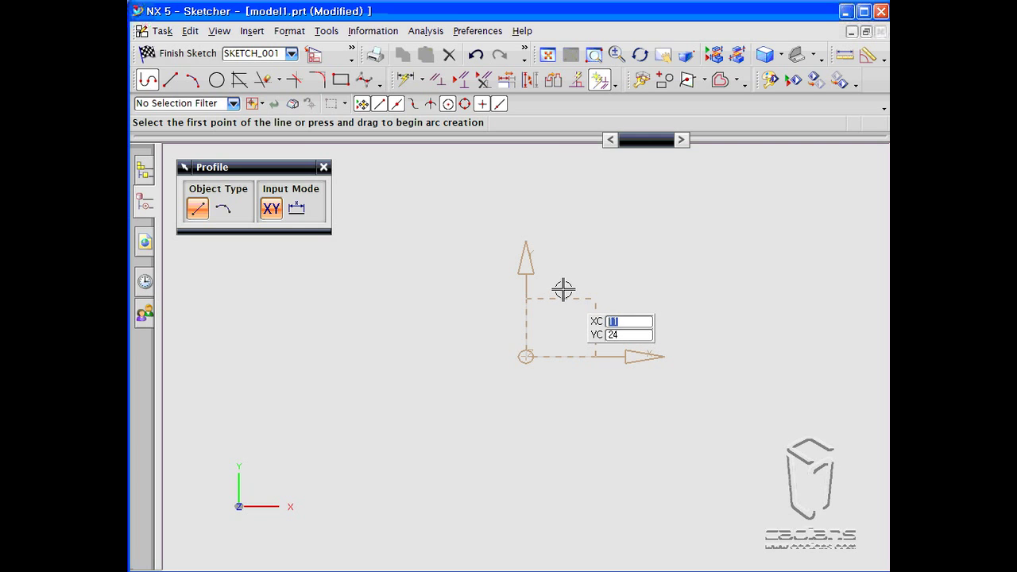
- Finish the empty sketch and orient the modeling view to look straight at the XY plane
click(194, 53)
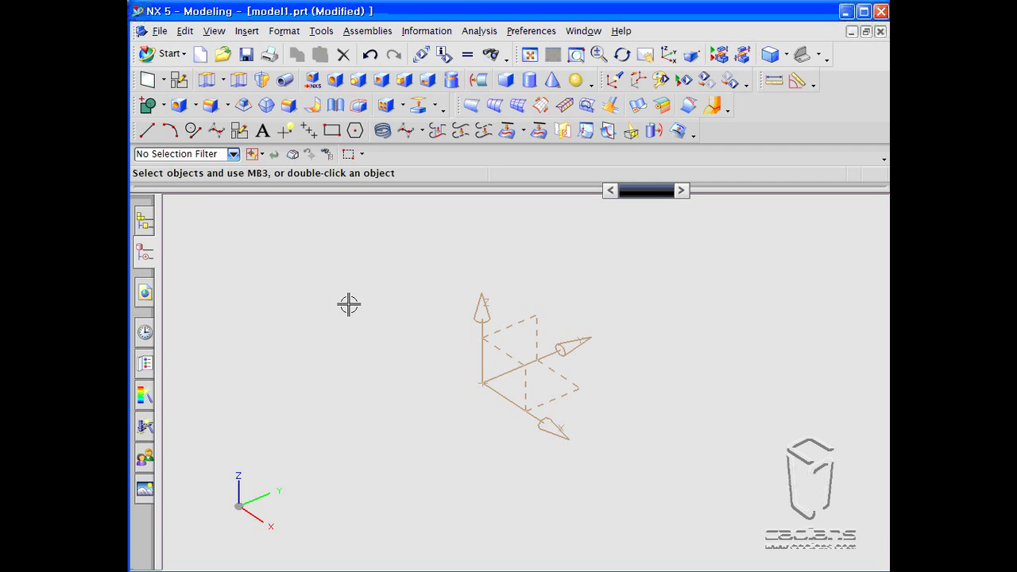
click(182, 82)
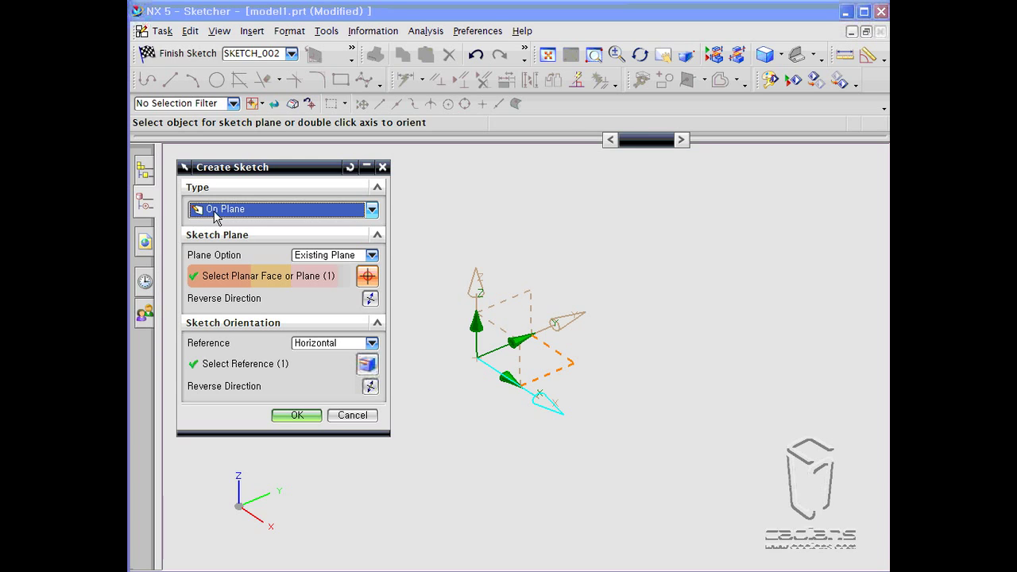
click(377, 417)
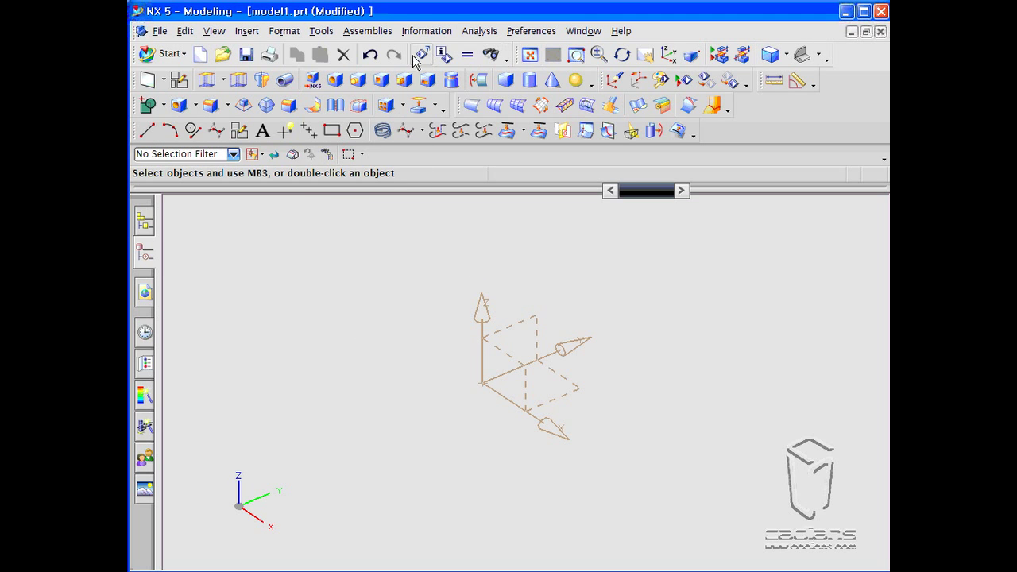
click(670, 56)
click(216, 130)
click(374, 480)
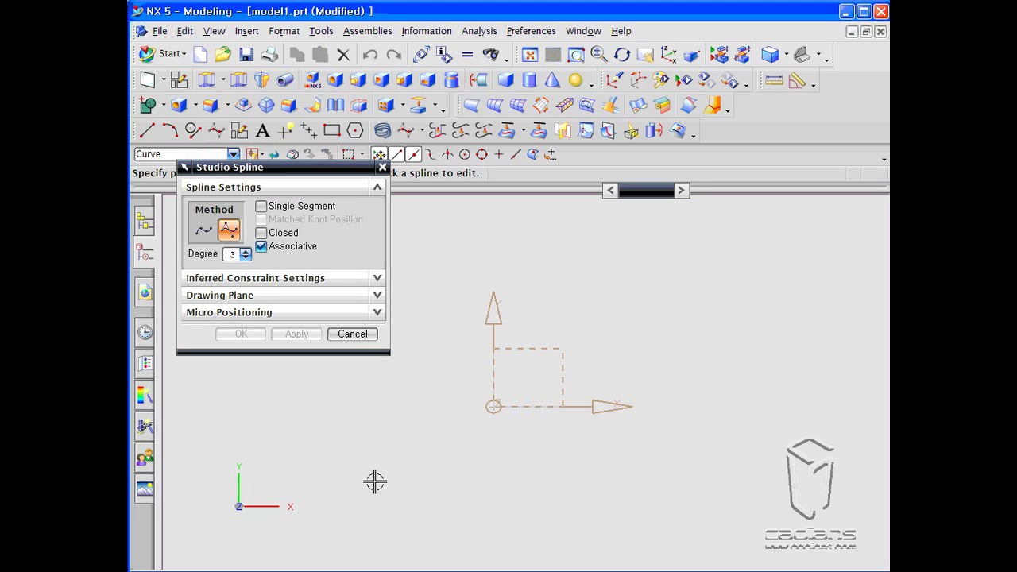
click(499, 445)
click(572, 496)
click(743, 461)
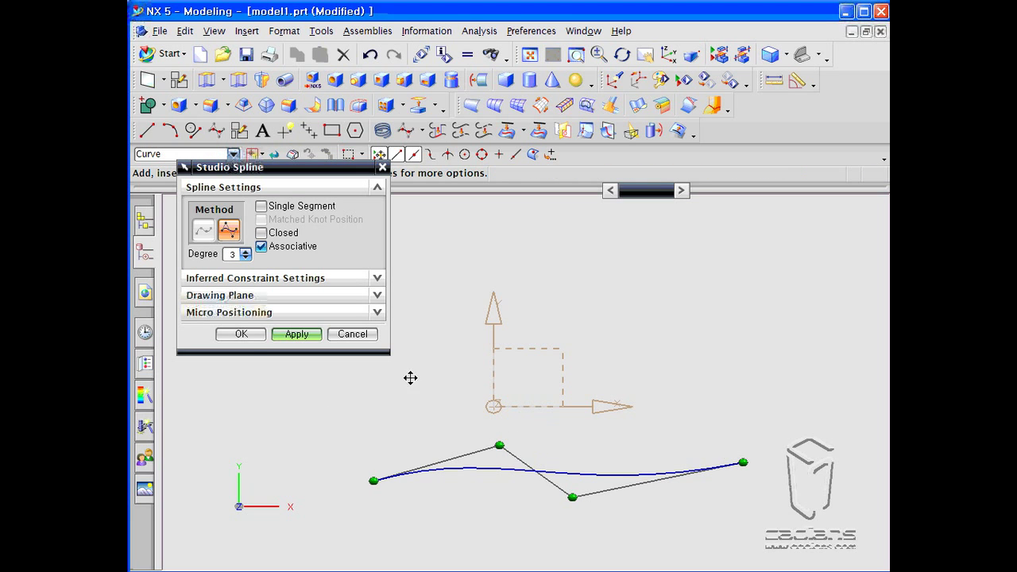
click(348, 334)
- Draw an associative degree 3 Studio Spline through four points, forming a wave below the datum coordinate system
click(216, 130)
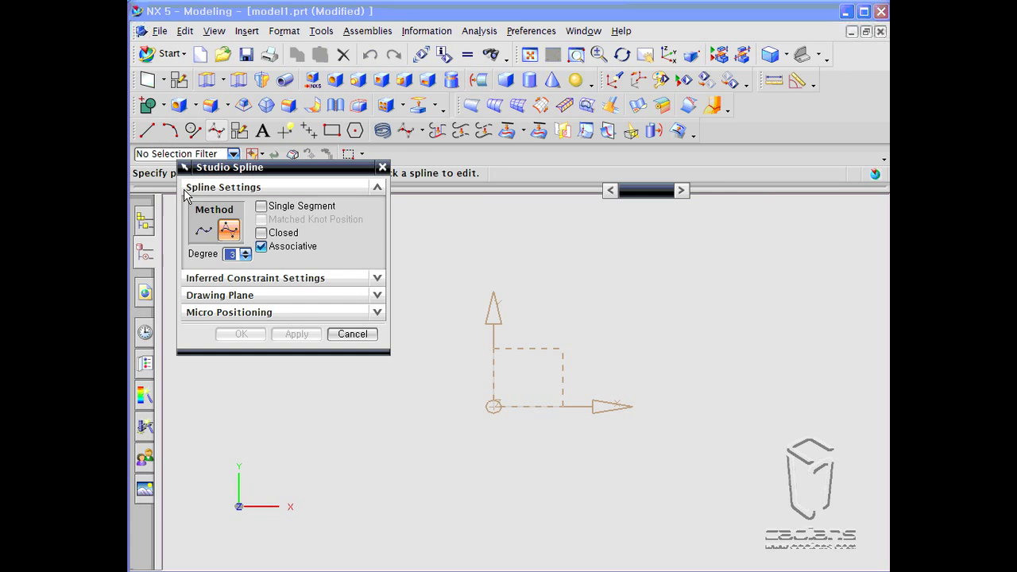
click(204, 230)
click(505, 461)
click(633, 534)
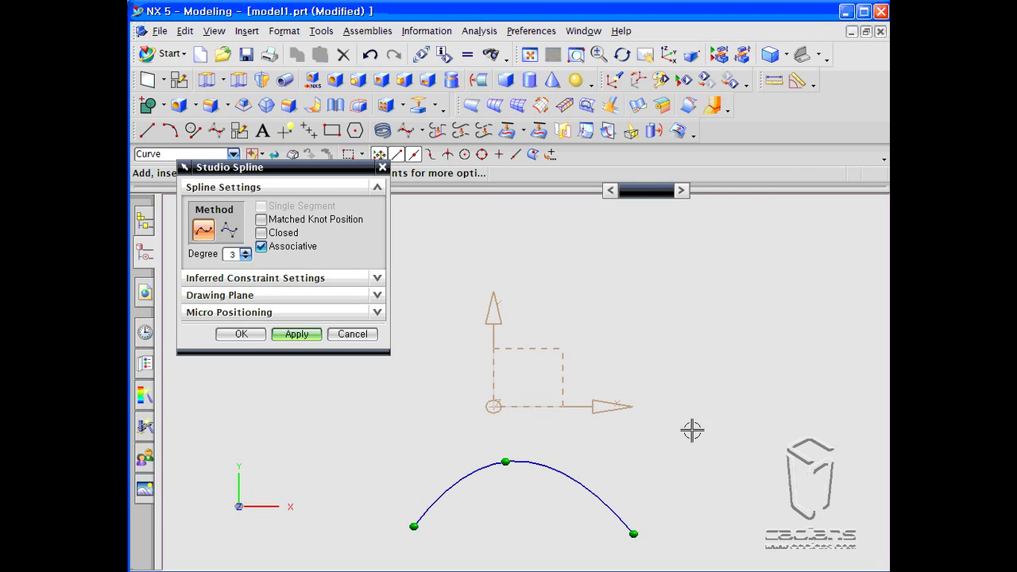
click(792, 447)
click(250, 333)
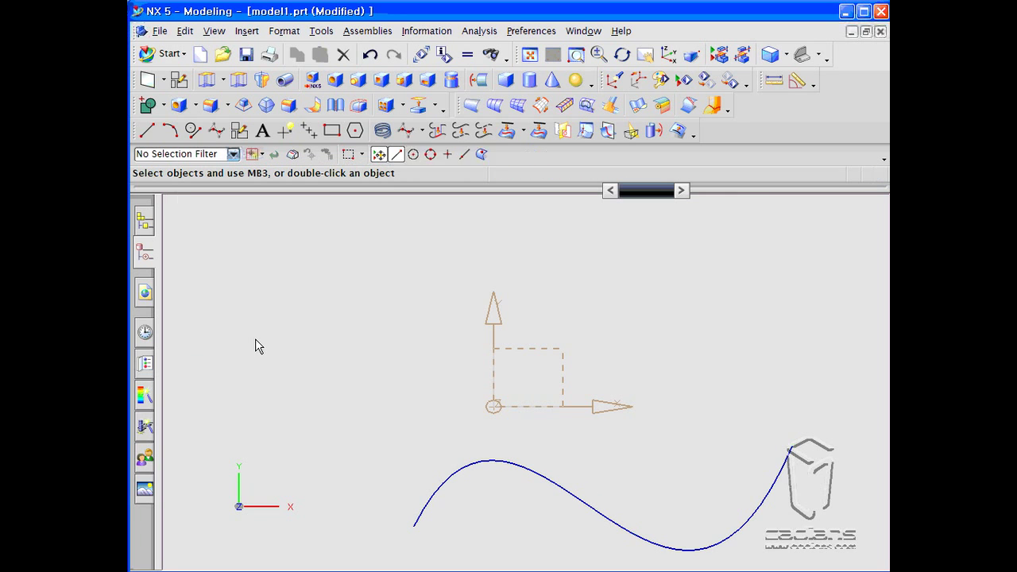
- Start a new sketch of type On Path and select the wavy spline as its path
click(179, 80)
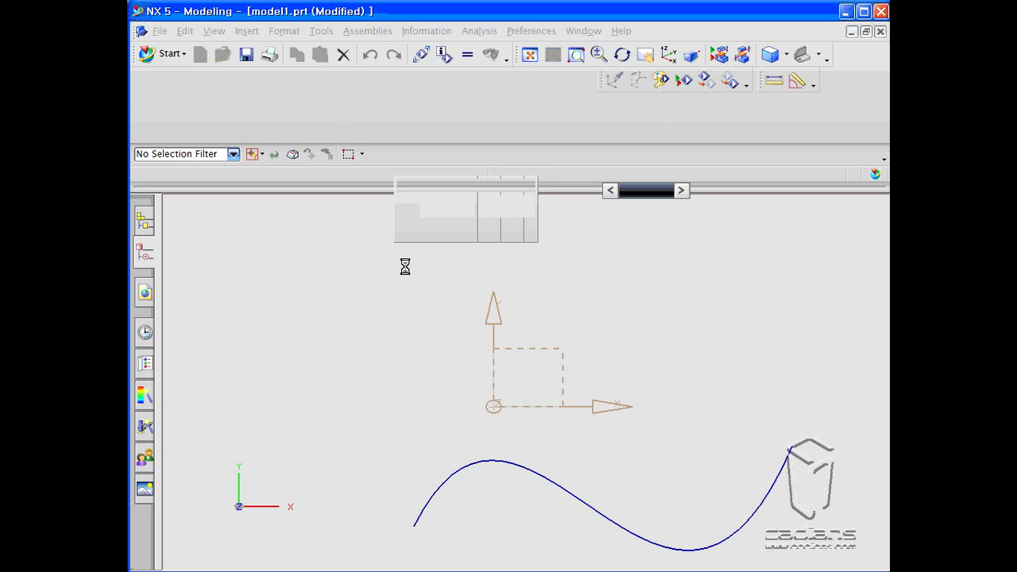
click(371, 209)
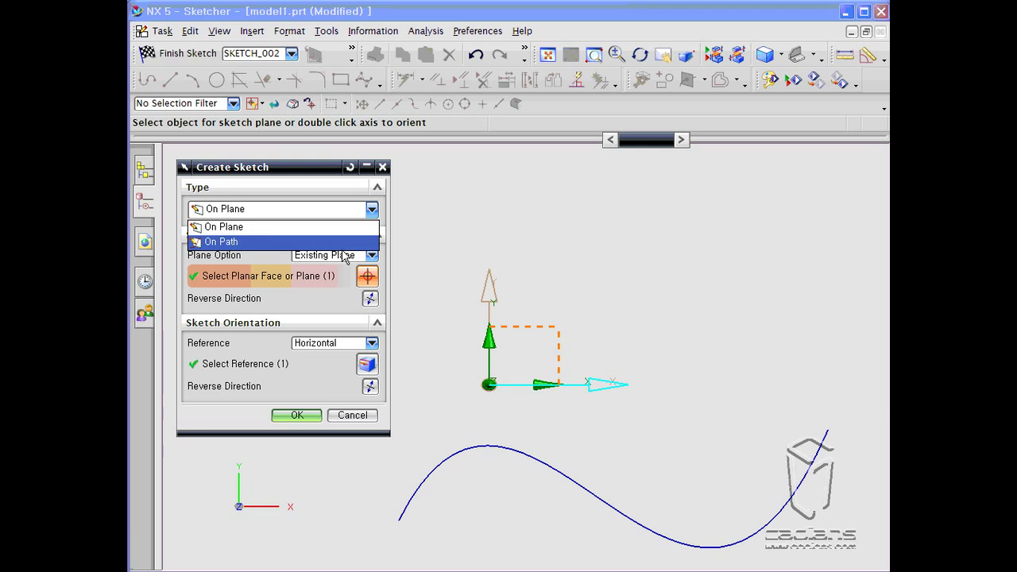
click(344, 244)
mouse_move(749, 500)
shift+middle_down()
mouse_move(668, 384)
mouse_move(652, 408)
shift+middle_up()
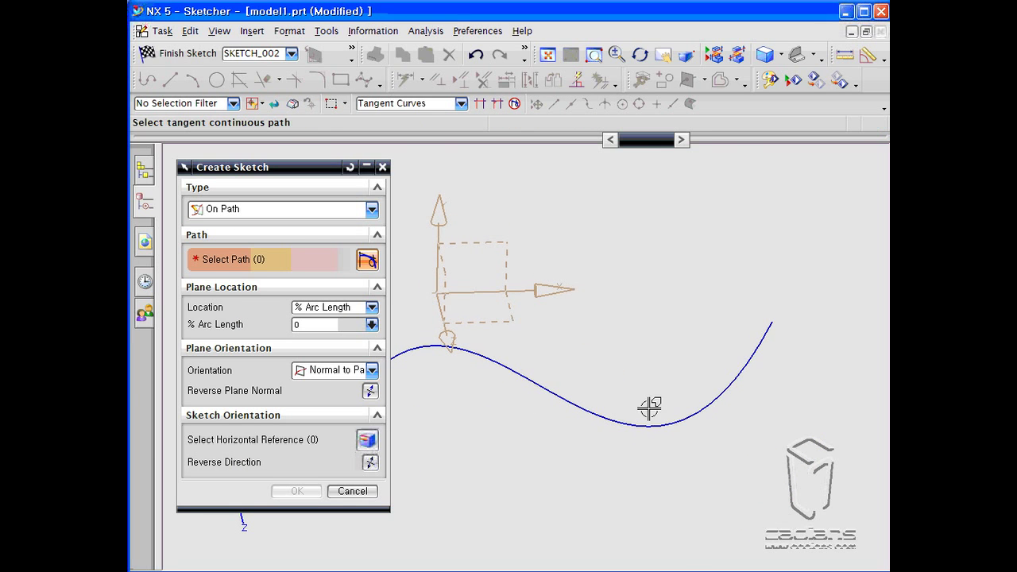
click(754, 358)
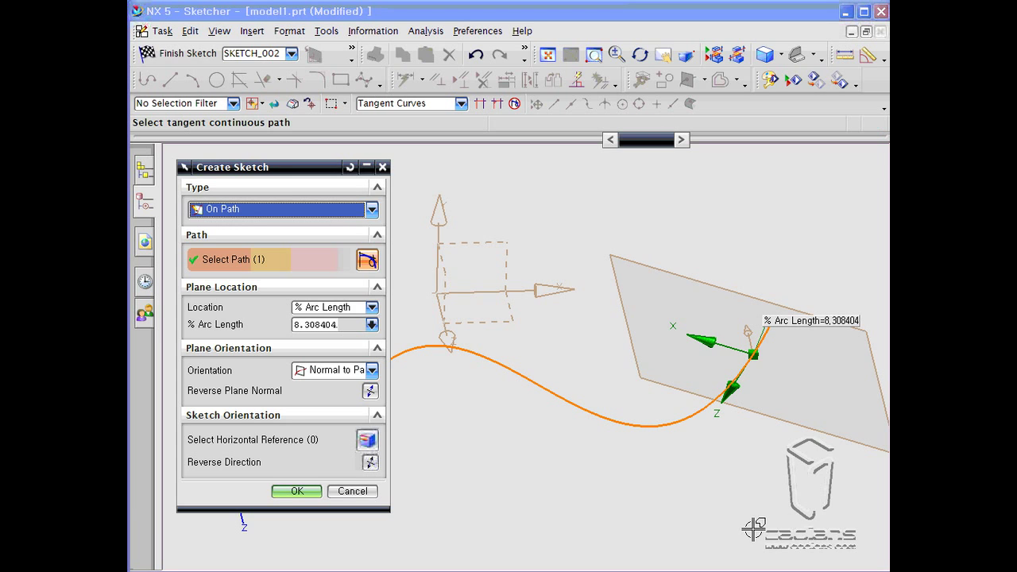
- Create the sketch normal to the path at 44% arc length and orient the view to its plane
drag(756, 355, 690, 409)
mouse_move(745, 445)
middle_down()
mouse_move(742, 455)
mouse_move(753, 408)
mouse_move(743, 413)
mouse_move(750, 421)
middle_up()
drag(688, 404, 604, 412)
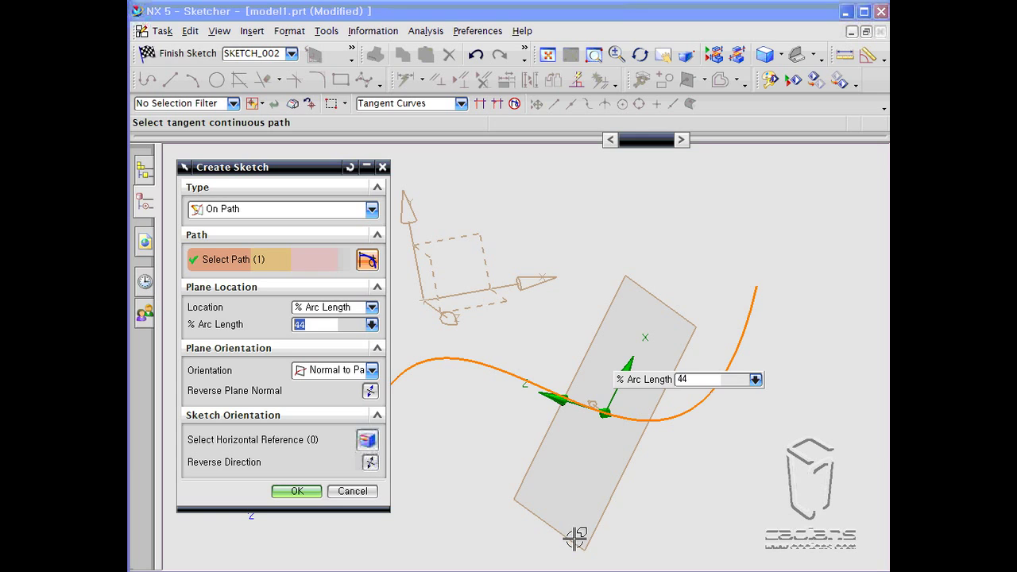
click(307, 493)
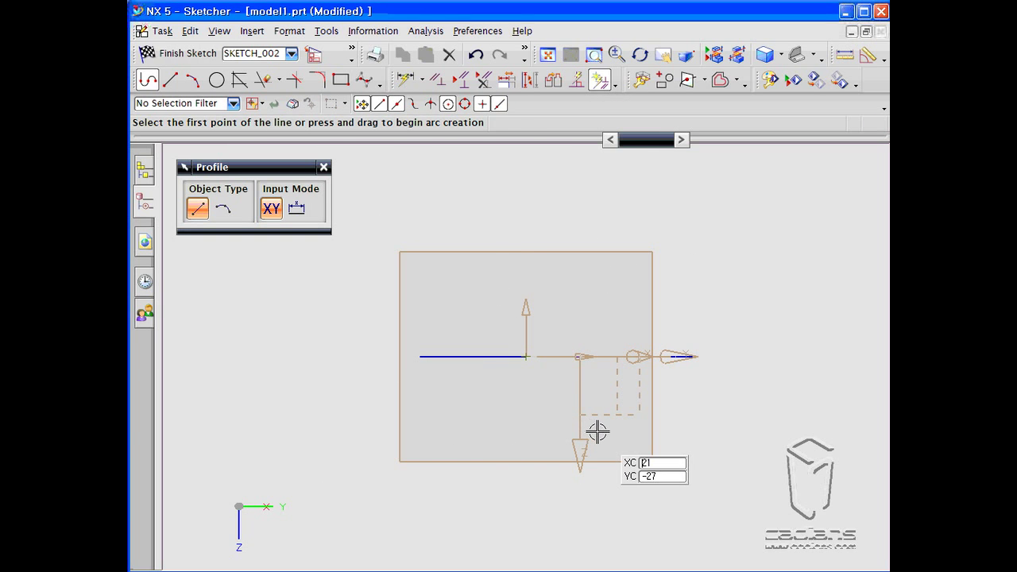
mouse_move(521, 283)
middle_down()
mouse_move(559, 316)
mouse_move(545, 344)
mouse_move(583, 392)
mouse_move(627, 347)
mouse_move(569, 263)
mouse_move(559, 263)
middle_up()
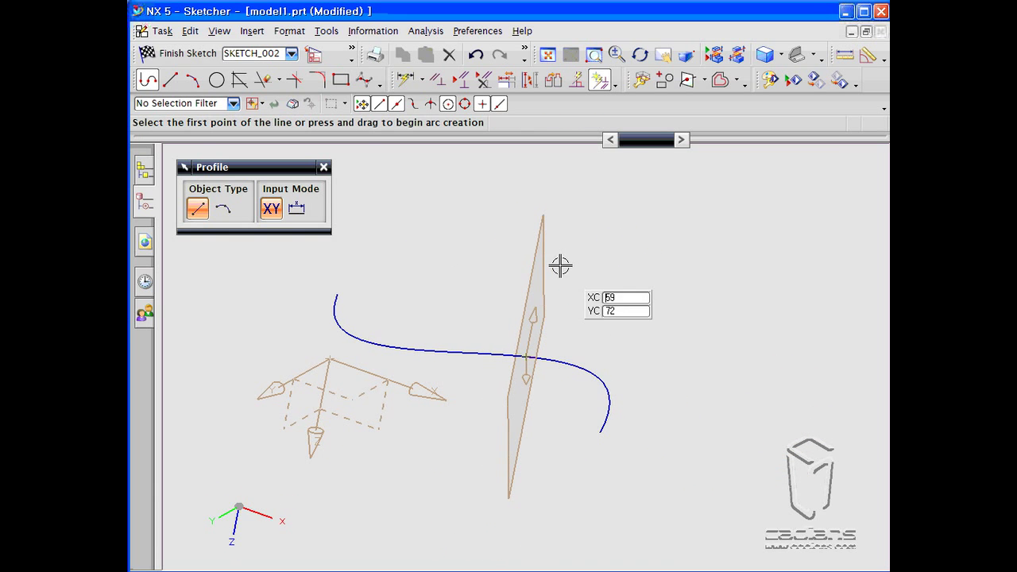
click(313, 54)
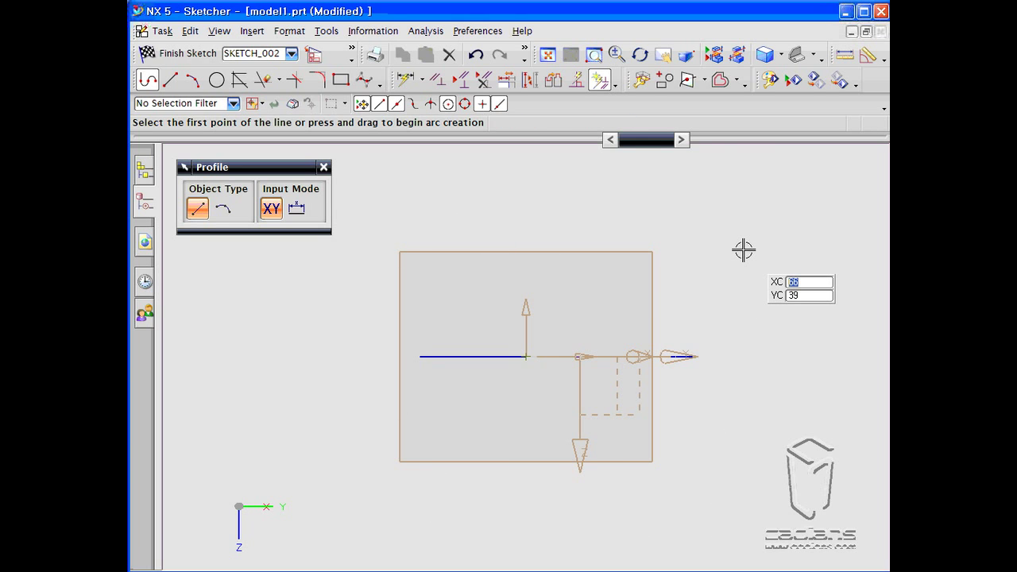
- Finish the empty sketch placed on the spline path
click(158, 57)
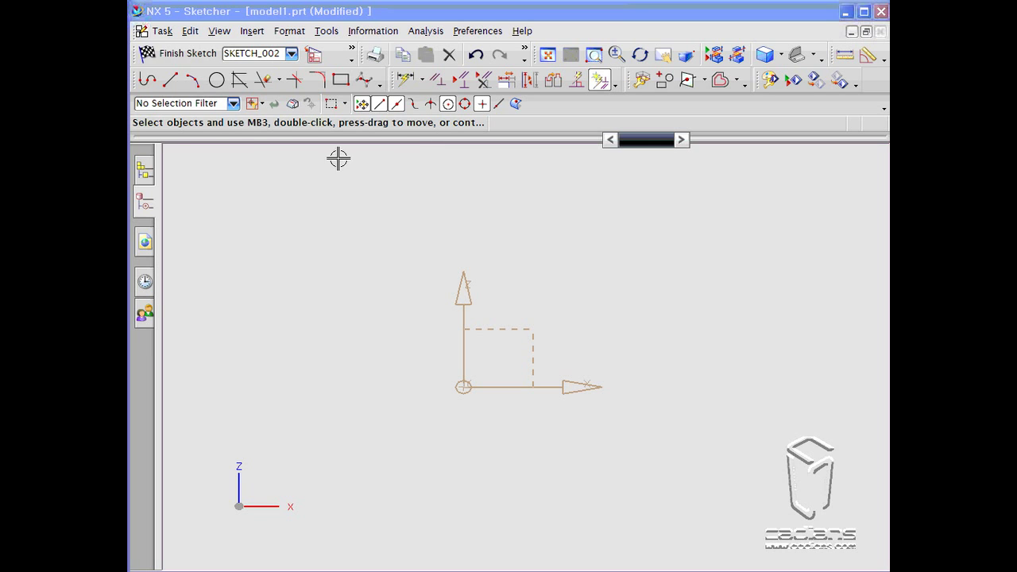
- Detach the Sketch Curve tools so they float over the canvas, and return them to their original place
drag(141, 87, 223, 261)
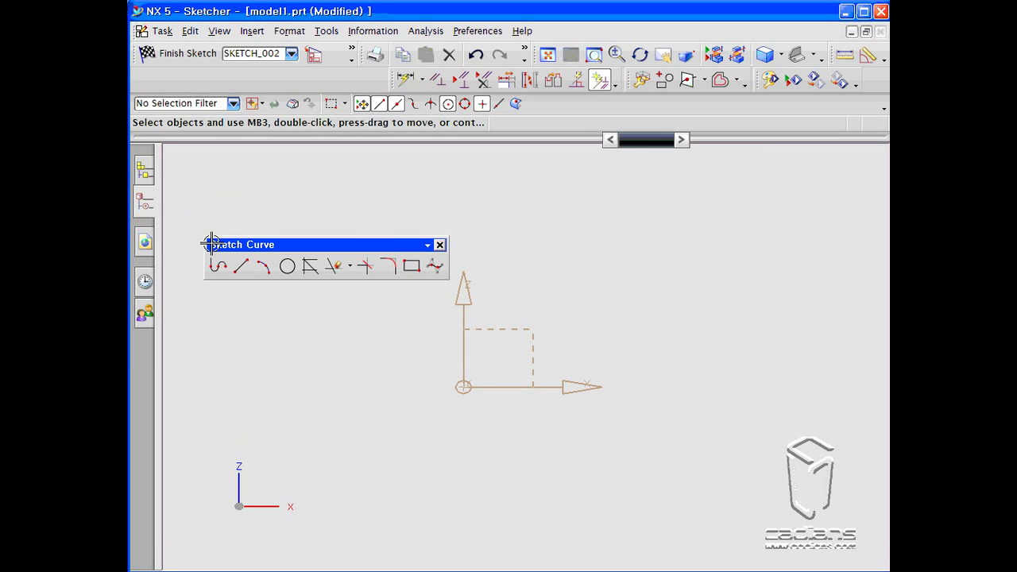
mouse_move(236, 246)
mouse_down()
mouse_move(164, 89)
mouse_move(135, 82)
mouse_up()
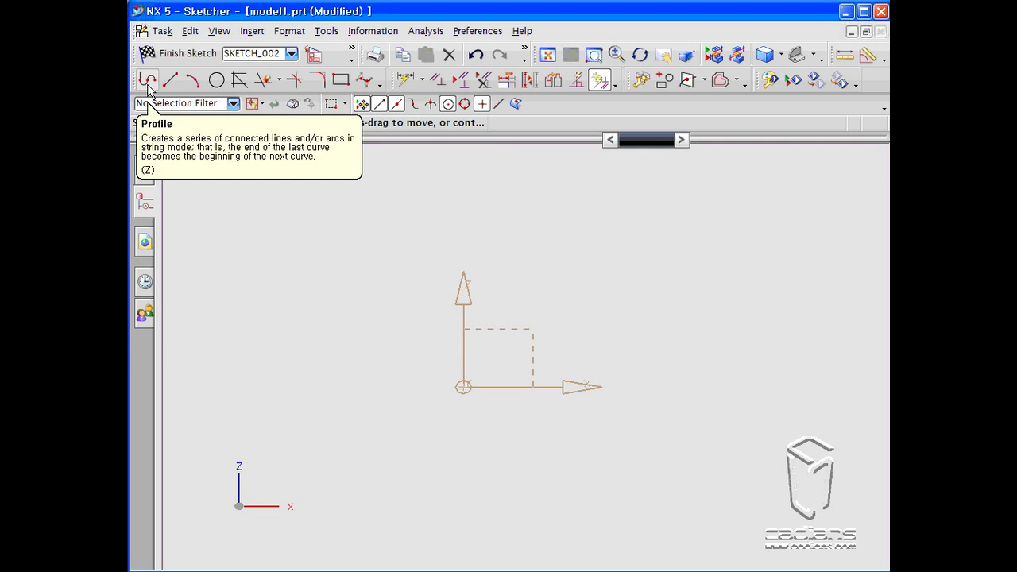
- Draw a closed six-sided Profile around the sketch origin in parameter mode, starting with a line about 42 long at about 54°
click(148, 82)
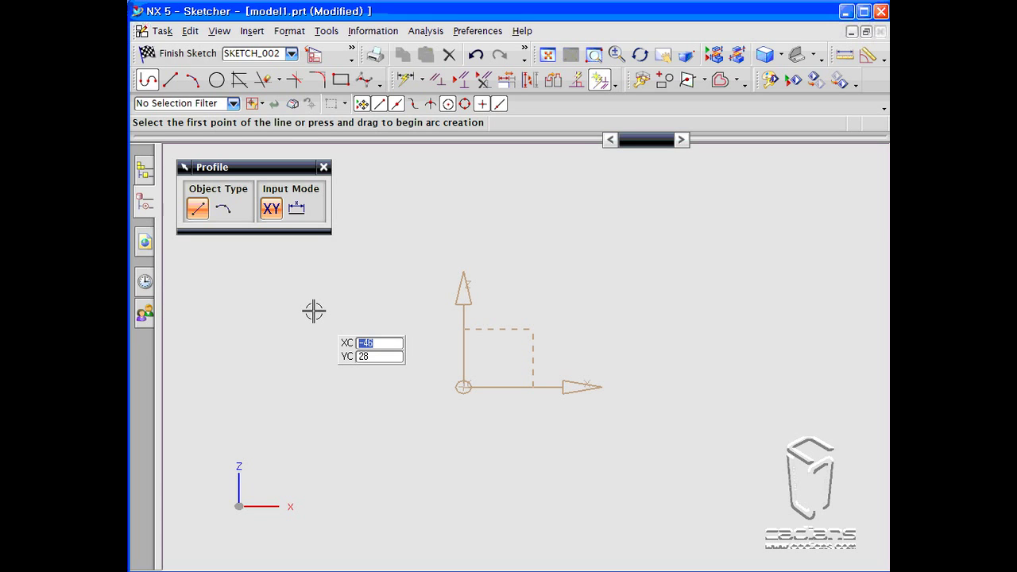
click(296, 207)
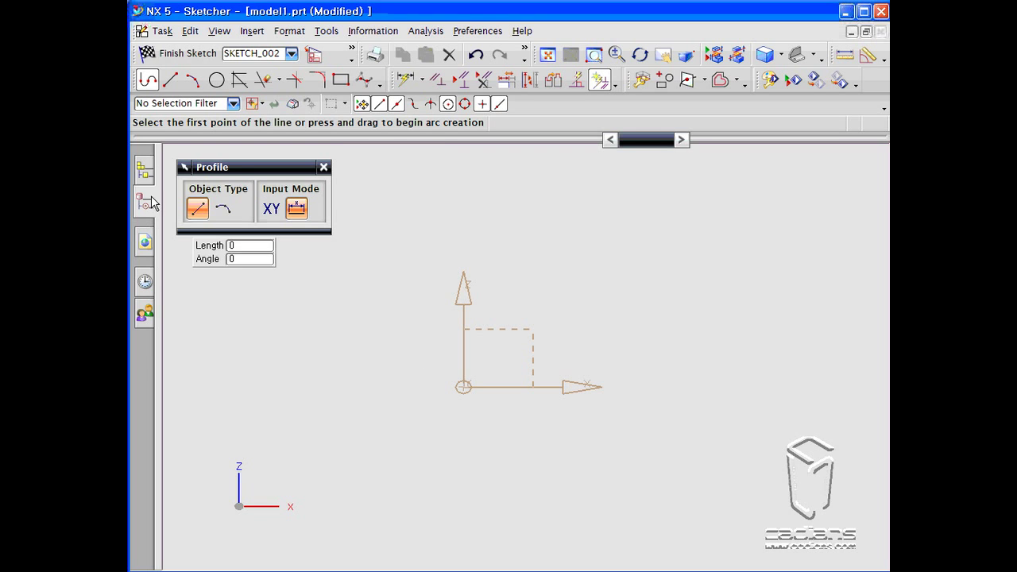
click(313, 344)
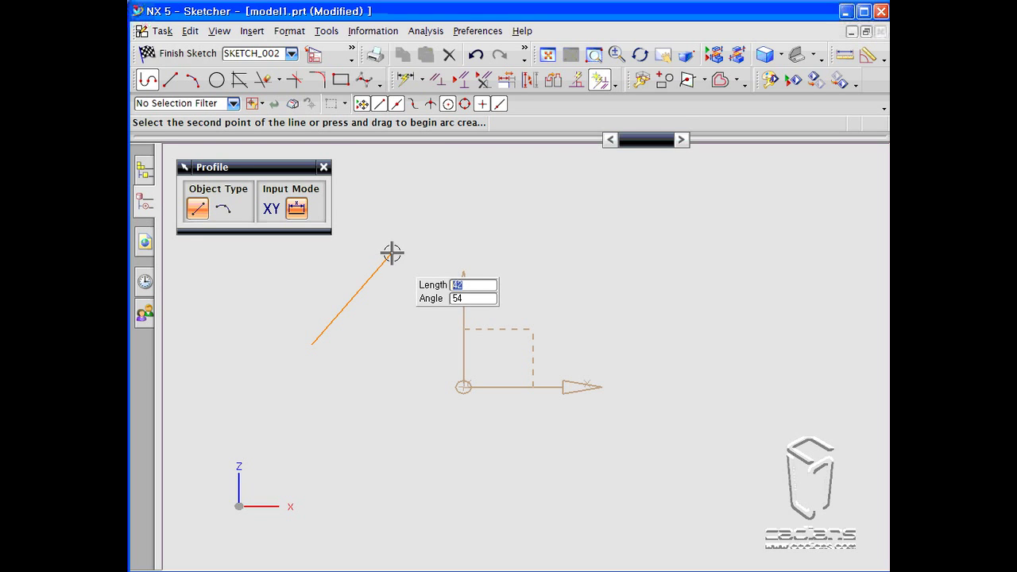
click(393, 253)
click(533, 241)
click(608, 287)
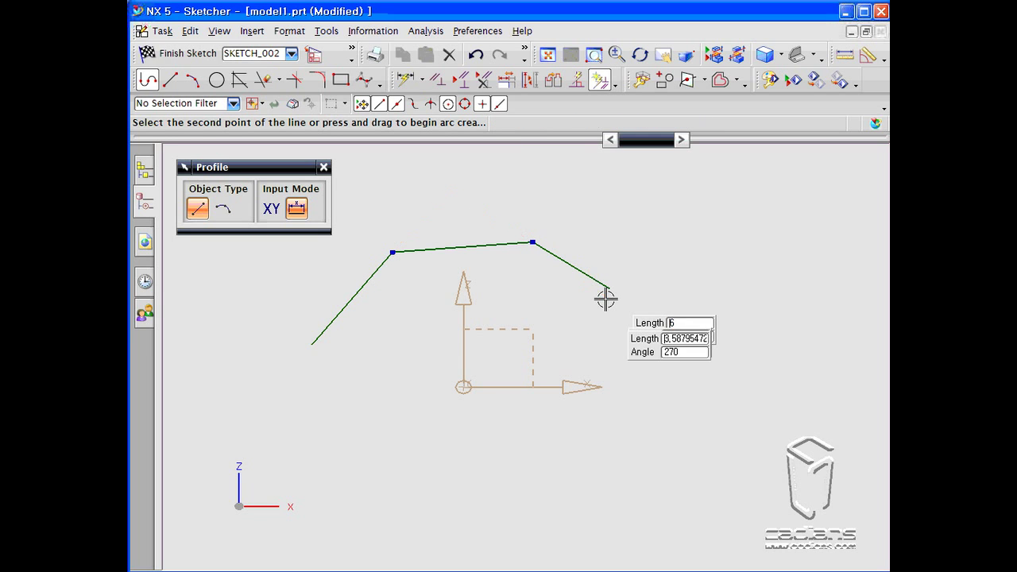
click(589, 355)
click(416, 387)
click(313, 344)
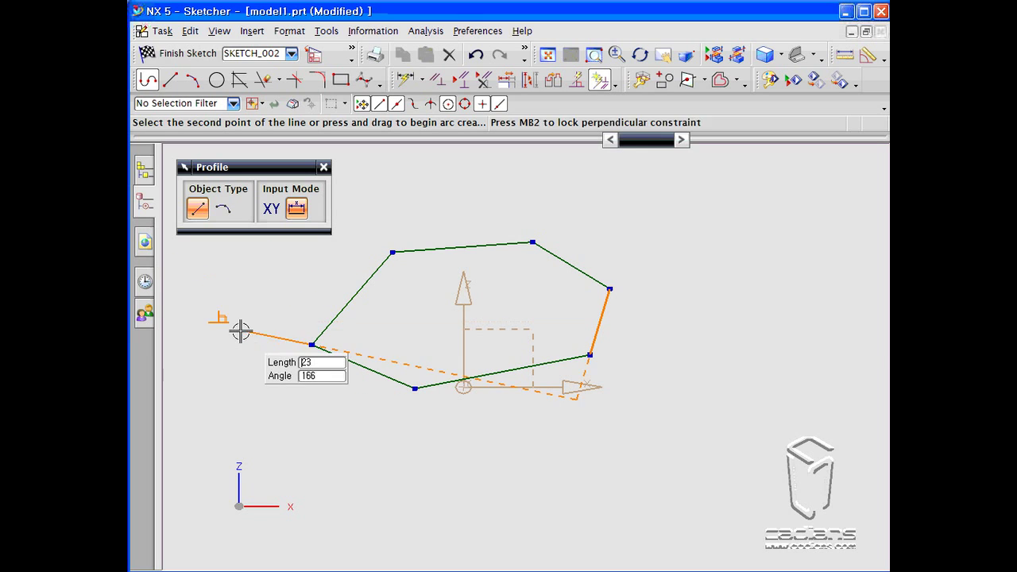
middle_click(241, 385)
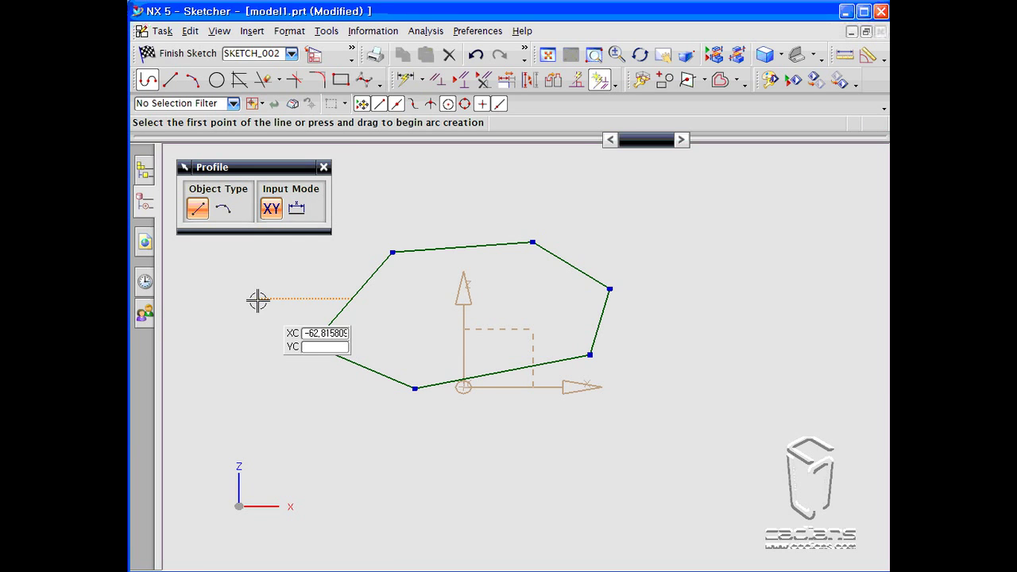
- Start a new Profile string with a three-point arc above the polygon's upper-right corner
click(222, 208)
click(465, 216)
click(609, 204)
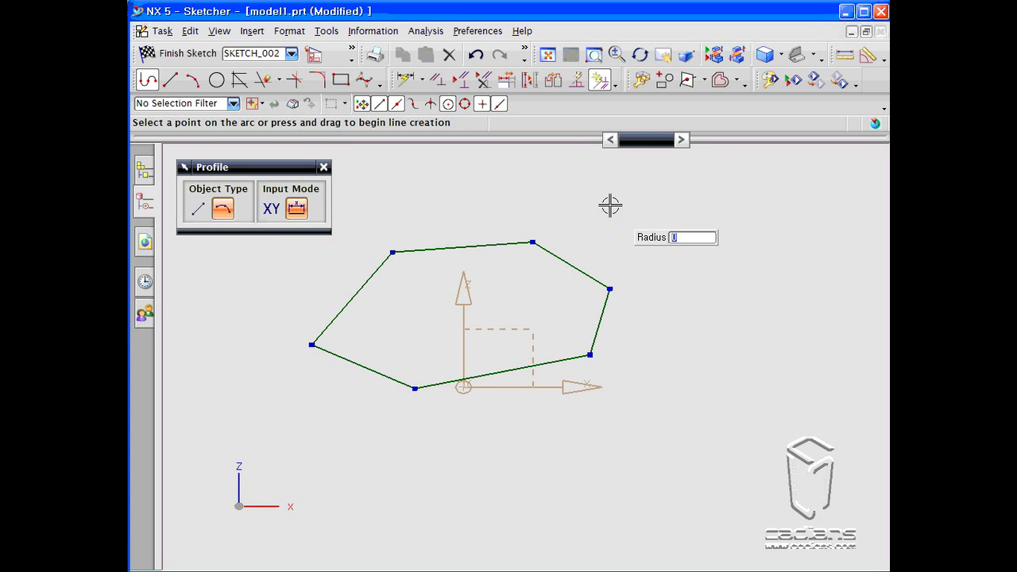
click(560, 192)
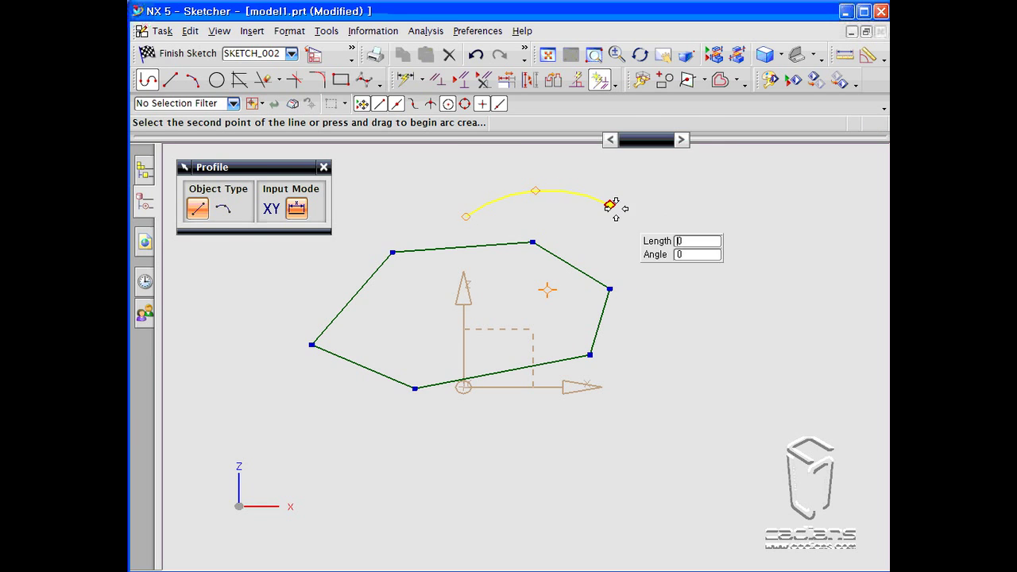
- Continue the profile from the arc with five connected lines around the polygon, ending inside it, the first about 43 long
click(690, 298)
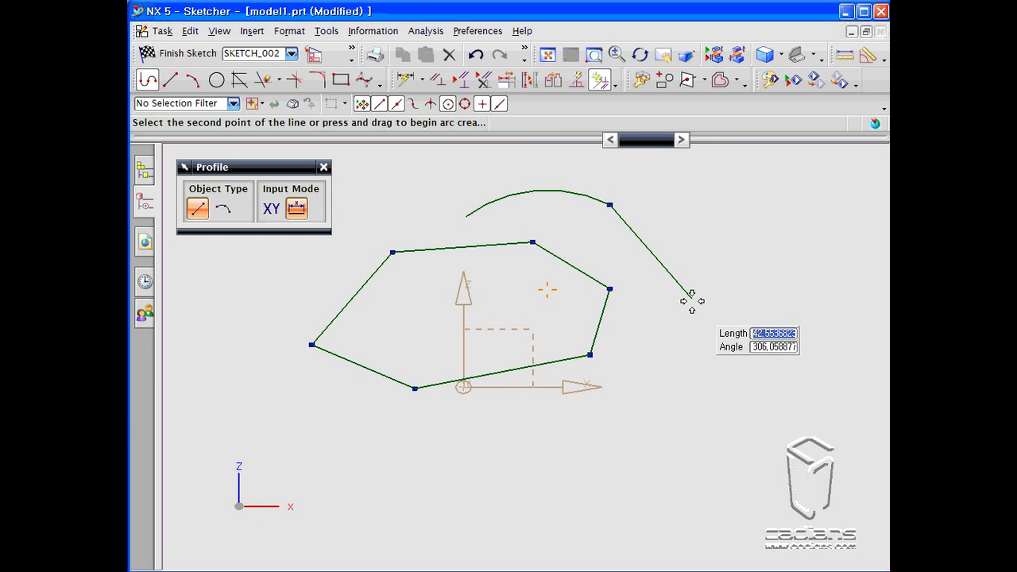
click(651, 389)
click(563, 441)
click(455, 441)
click(425, 329)
key(Escape)
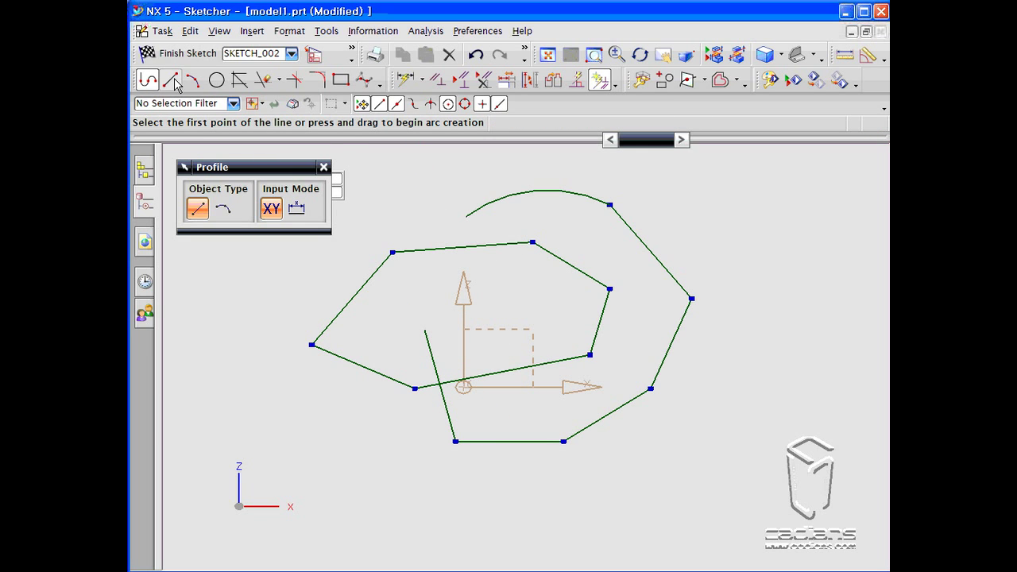
- Draw a single slanted Line to the lower left of the polygon
click(173, 82)
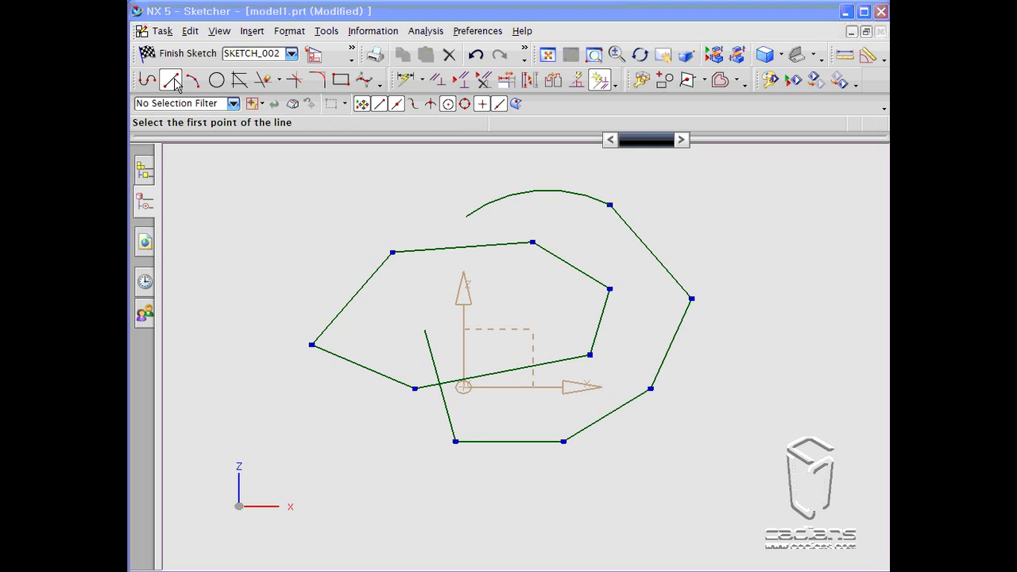
click(268, 363)
click(312, 454)
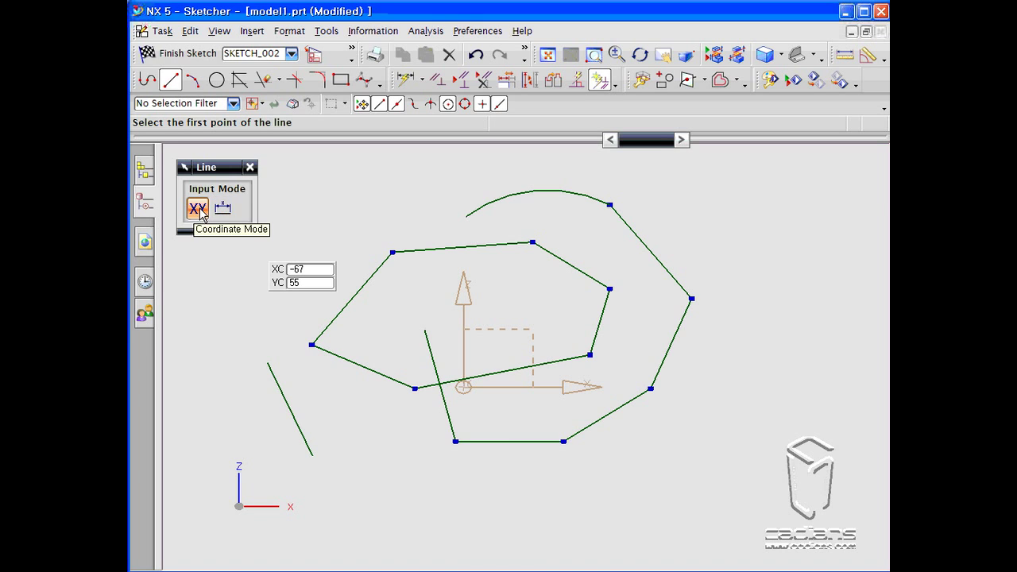
- Draw an Arc by three points to the left of the single slanted line
click(192, 79)
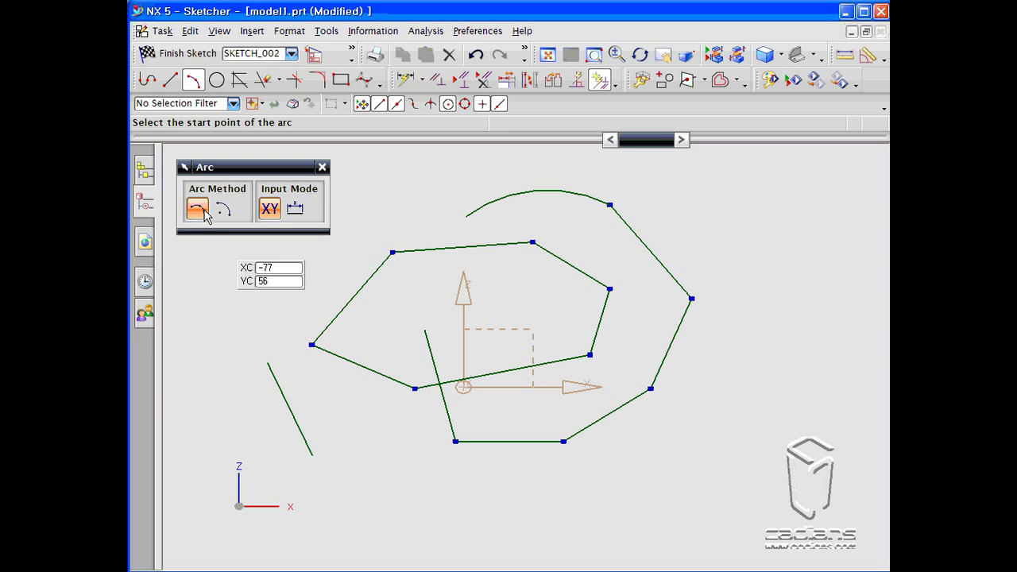
mouse_move(307, 363)
shift+middle_down()
mouse_move(670, 400)
mouse_move(517, 379)
shift+middle_up()
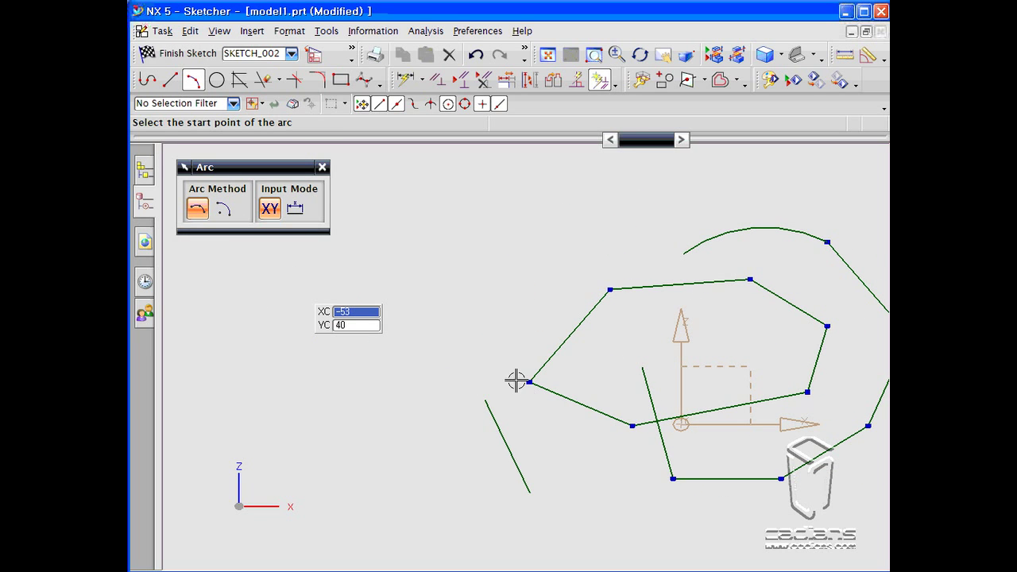
click(352, 414)
click(440, 327)
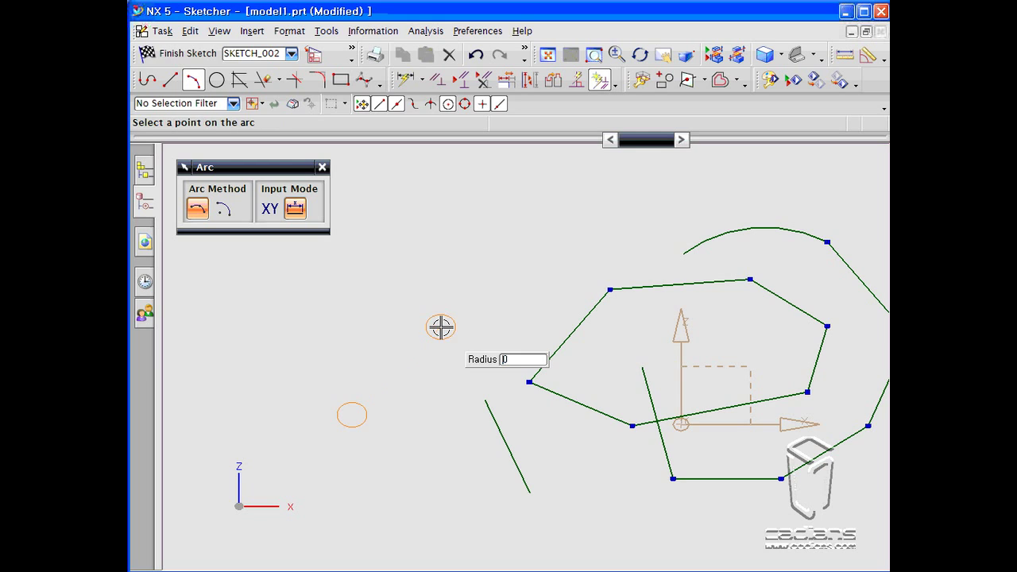
click(369, 322)
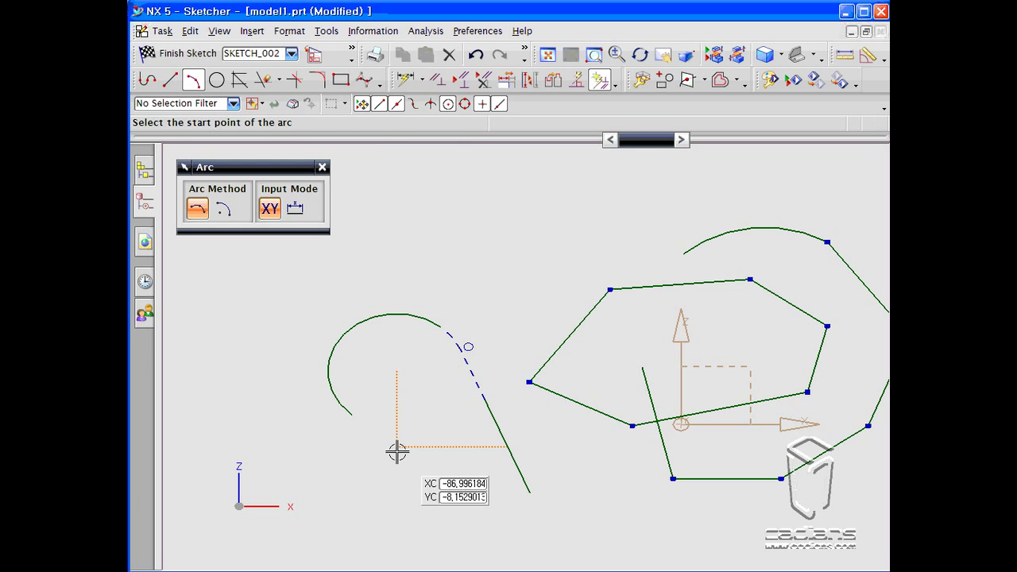
- Draw an Arc by center and endpoints with a radius of about 39, left of the three-point arc
click(222, 208)
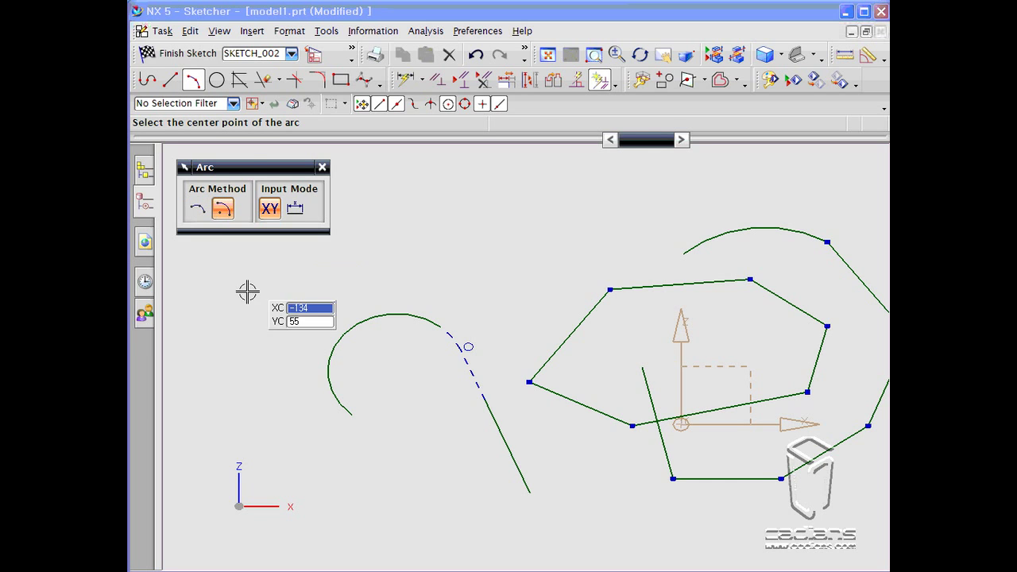
click(252, 369)
click(262, 267)
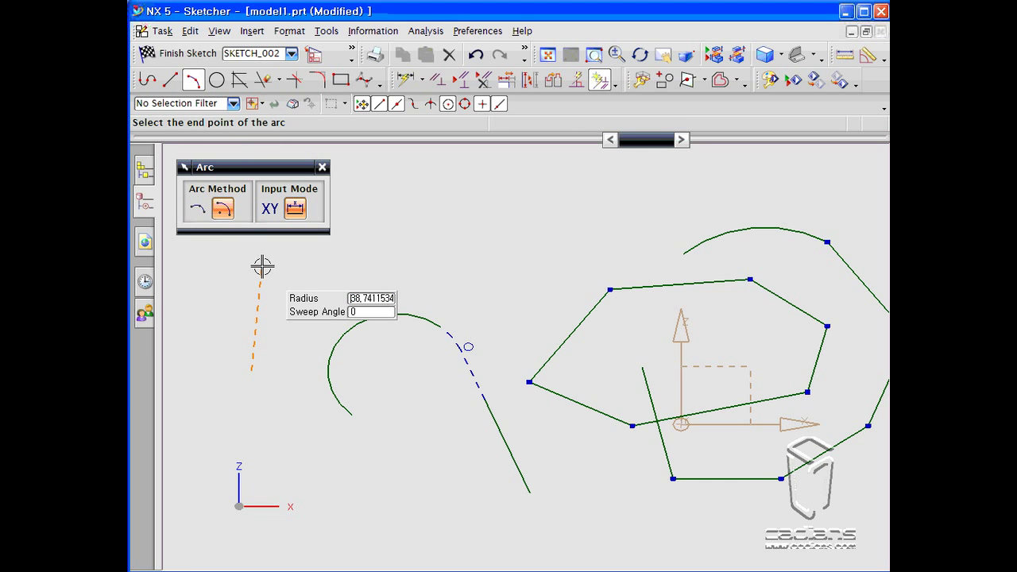
click(203, 370)
mouse_move(257, 411)
shift+middle_down()
mouse_move(427, 416)
mouse_move(401, 423)
shift+middle_up()
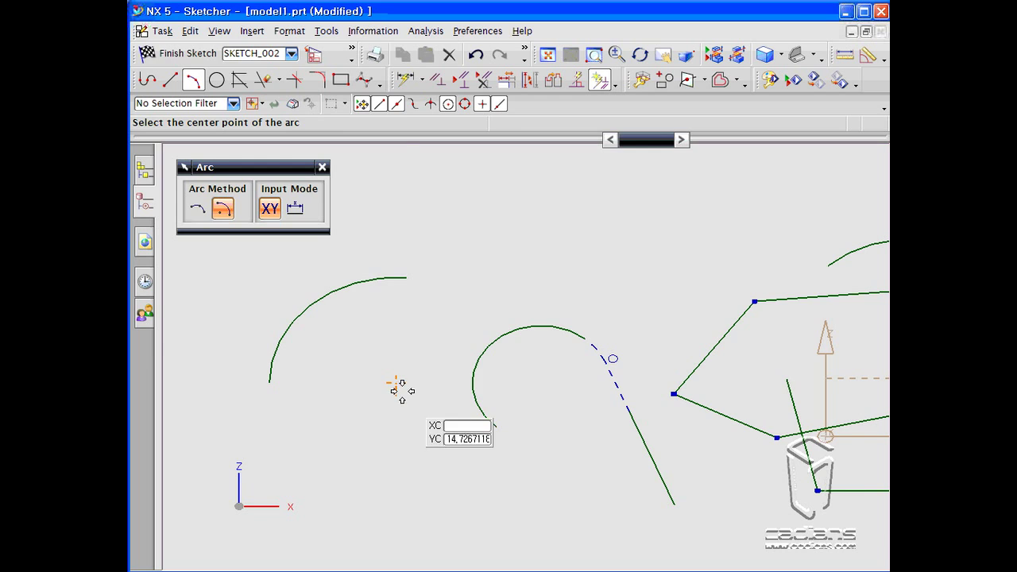
- Draw a Circle by center and diameter in the empty area above the two separate arcs
click(216, 80)
mouse_move(334, 317)
shift+middle_down()
mouse_move(329, 436)
mouse_move(307, 482)
shift+middle_up()
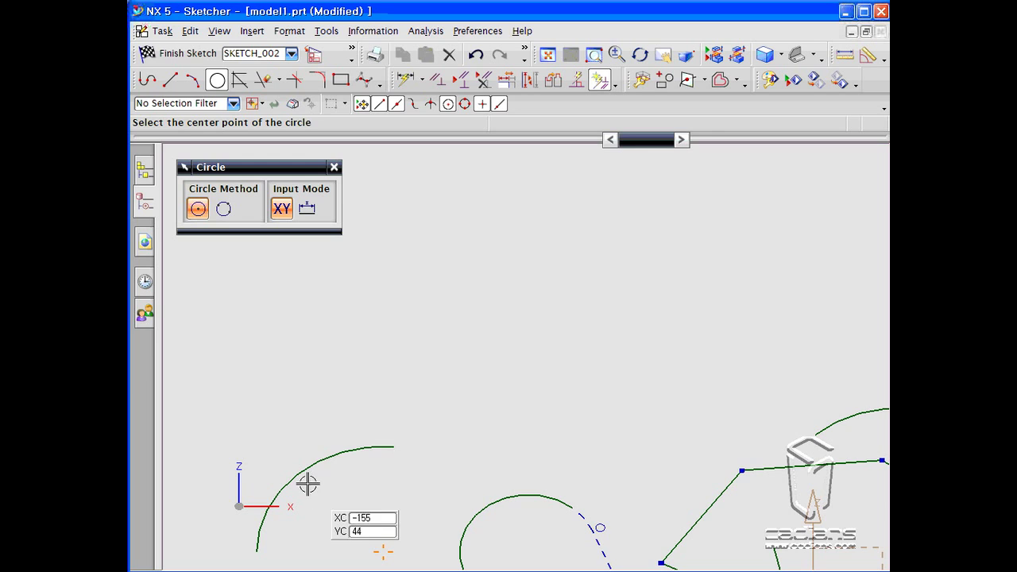
click(448, 294)
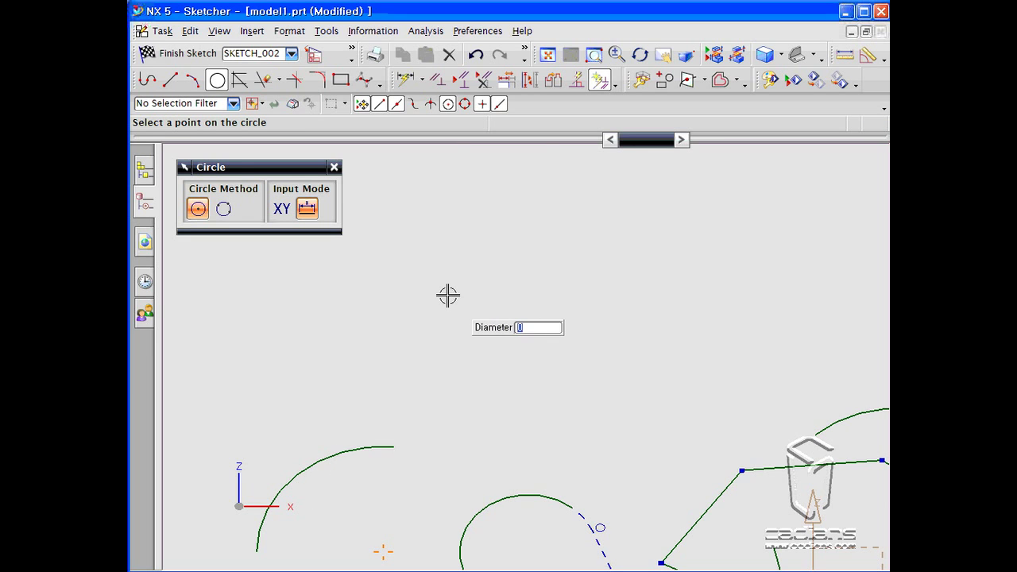
click(508, 249)
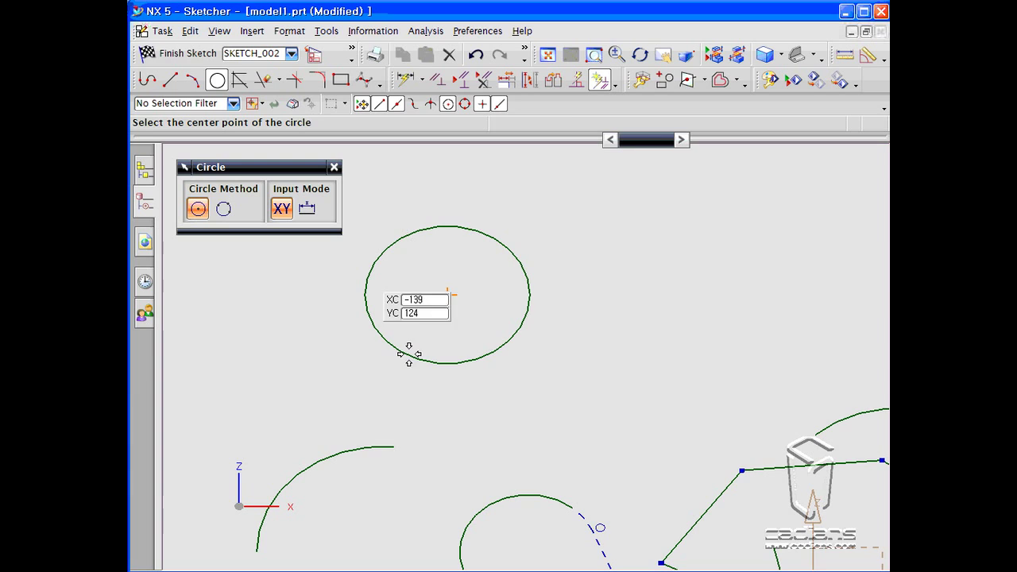
- Draw a Circle by three points overlapping the right side of the first circle
click(223, 209)
click(548, 247)
click(615, 341)
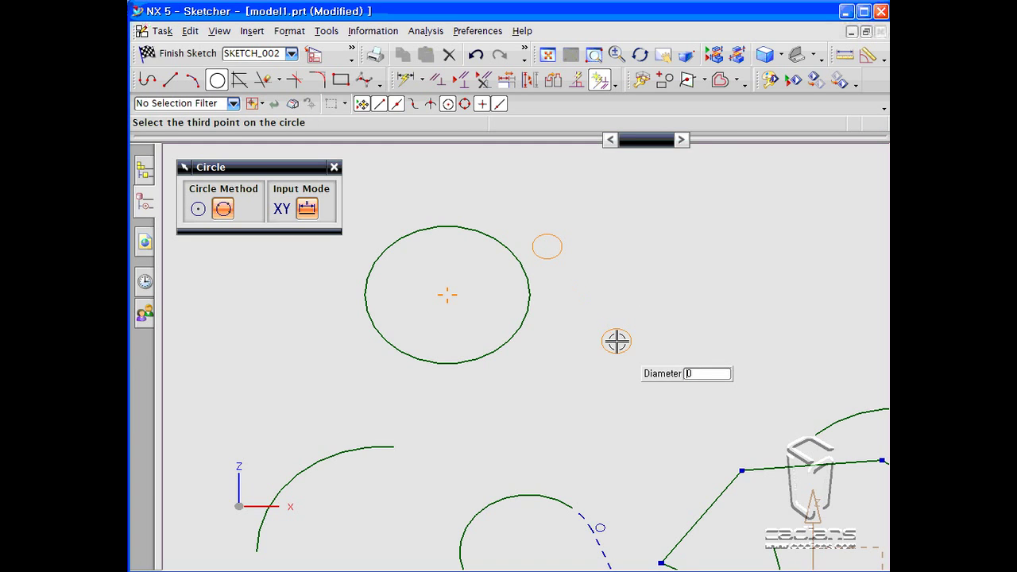
click(611, 254)
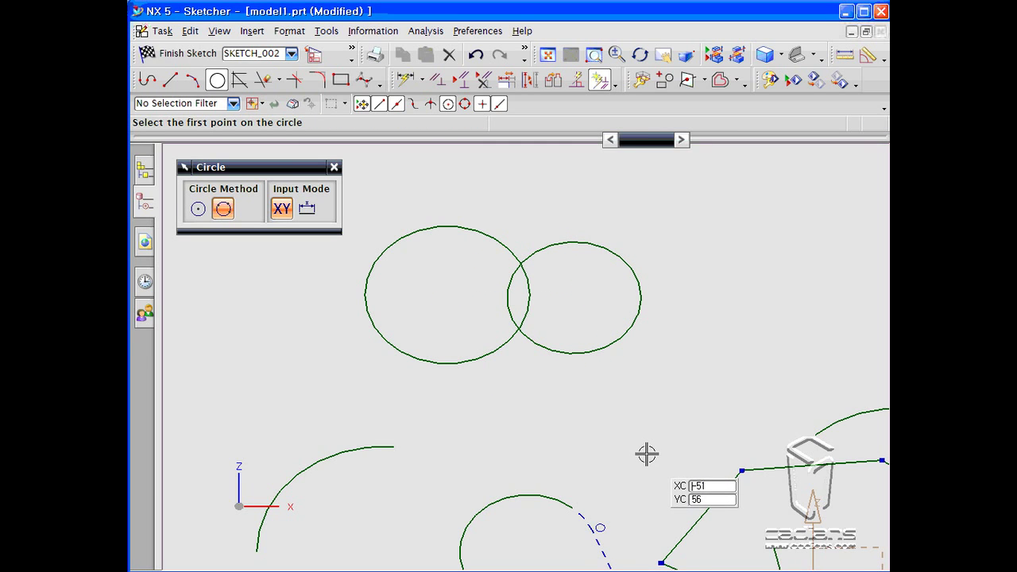
- Create three Derived Lines parallel to the open profile's last line, stacked on its left side
scroll(688, 363, down, 3)
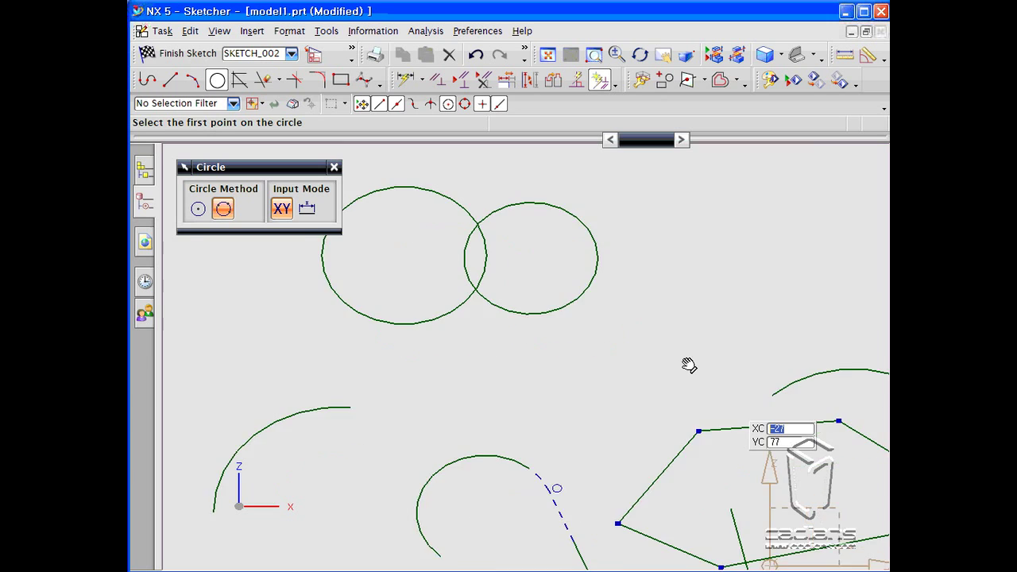
scroll(656, 333, down, 2)
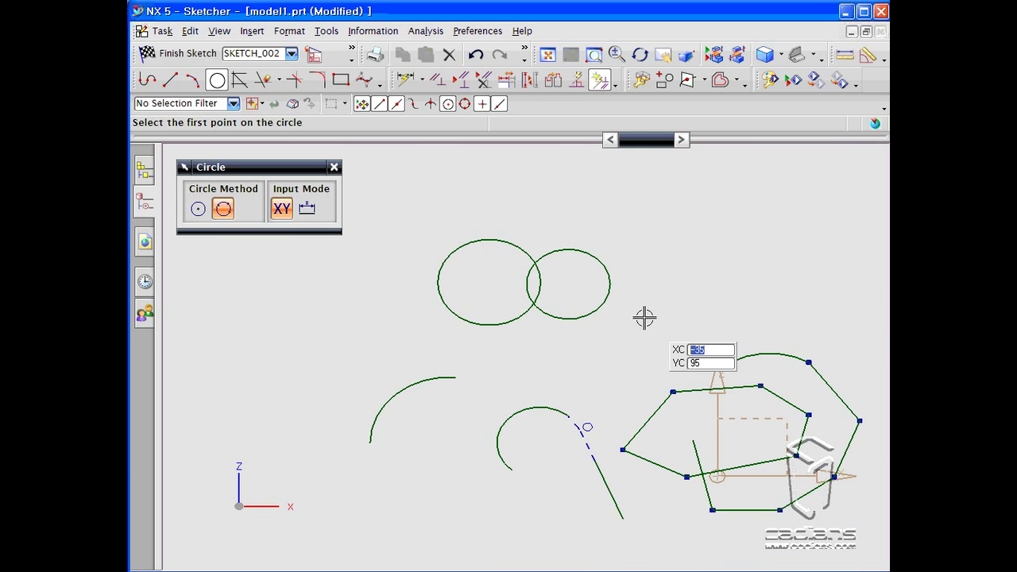
shift+middle_drag(642, 318, 561, 284)
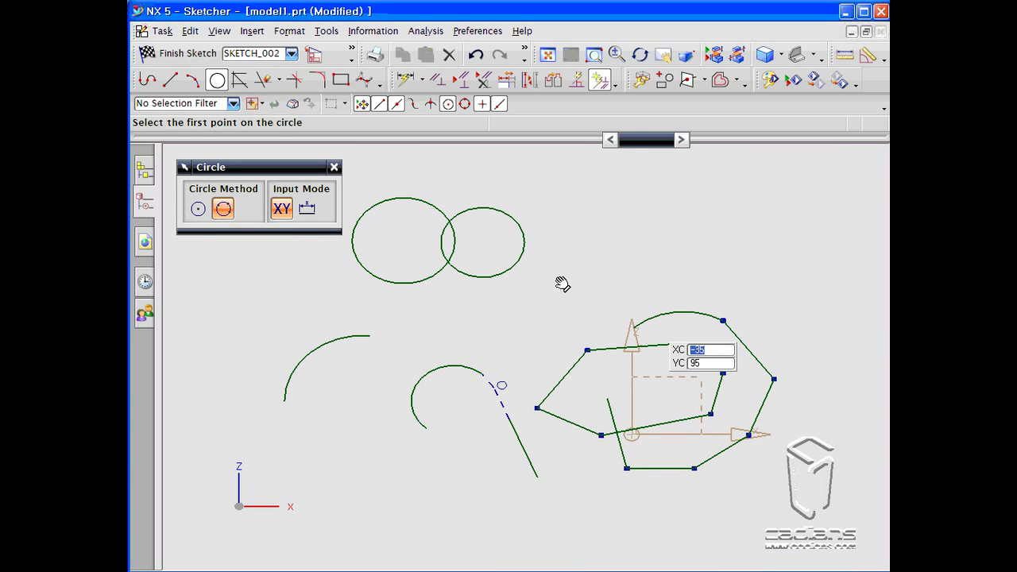
click(238, 80)
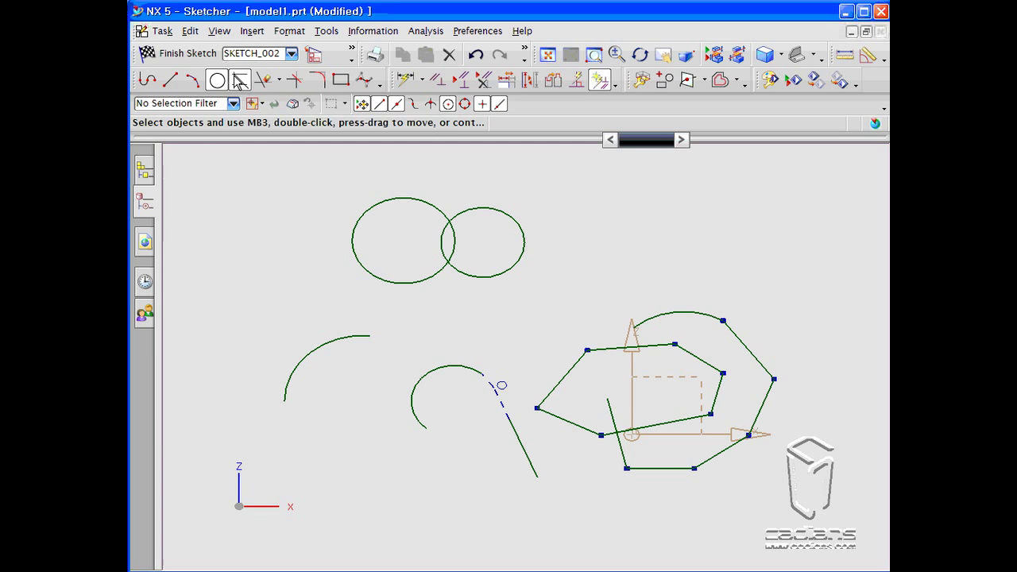
click(613, 412)
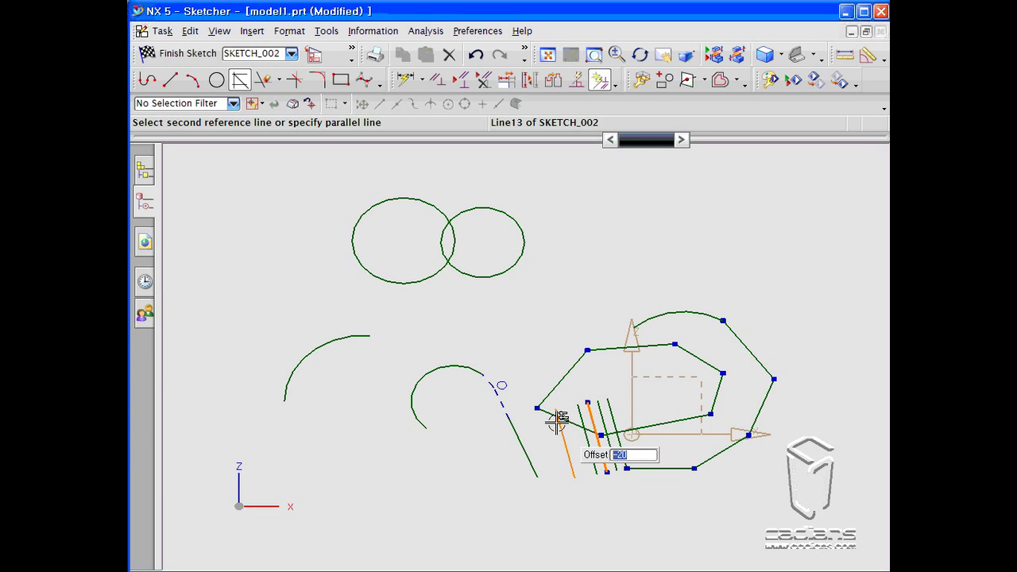
- Try to derive a bisector line between a parallel derived line and the polygon's lower-left side
click(560, 421)
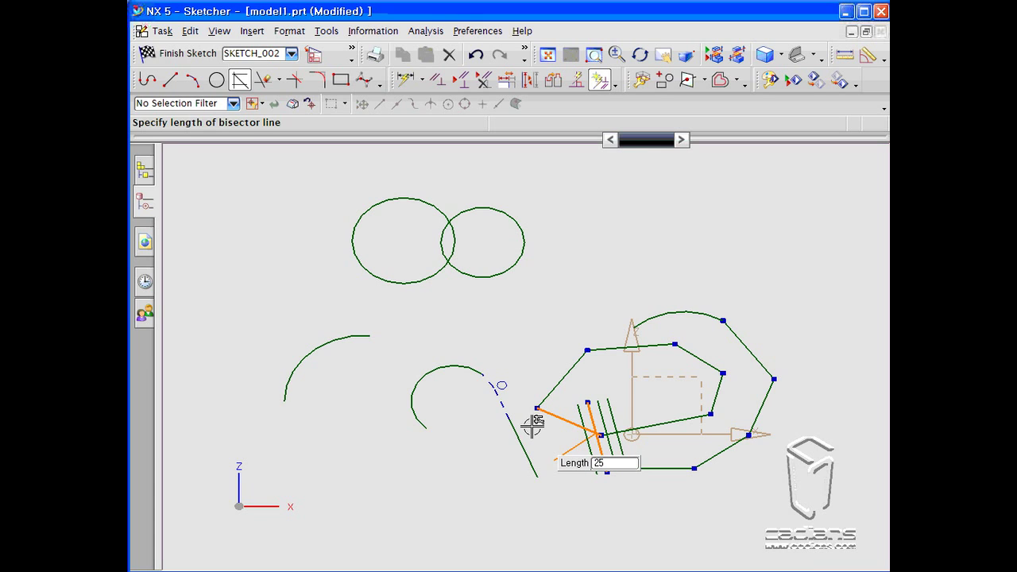
key(Escape)
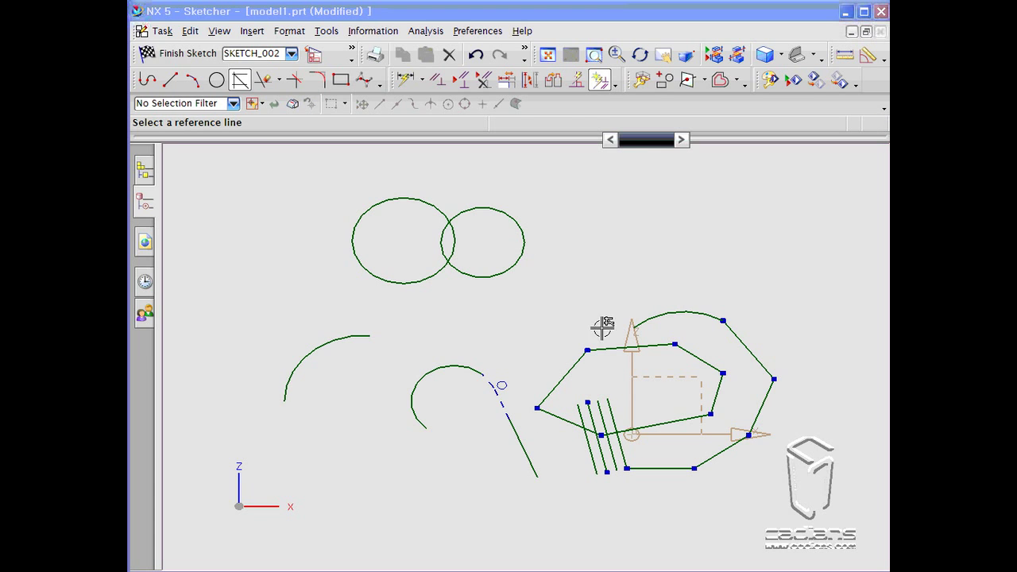
- Derive a bisector line about 40 long between the two lines meeting at the open profile's rightmost vertex, pointing into the polygon
click(747, 349)
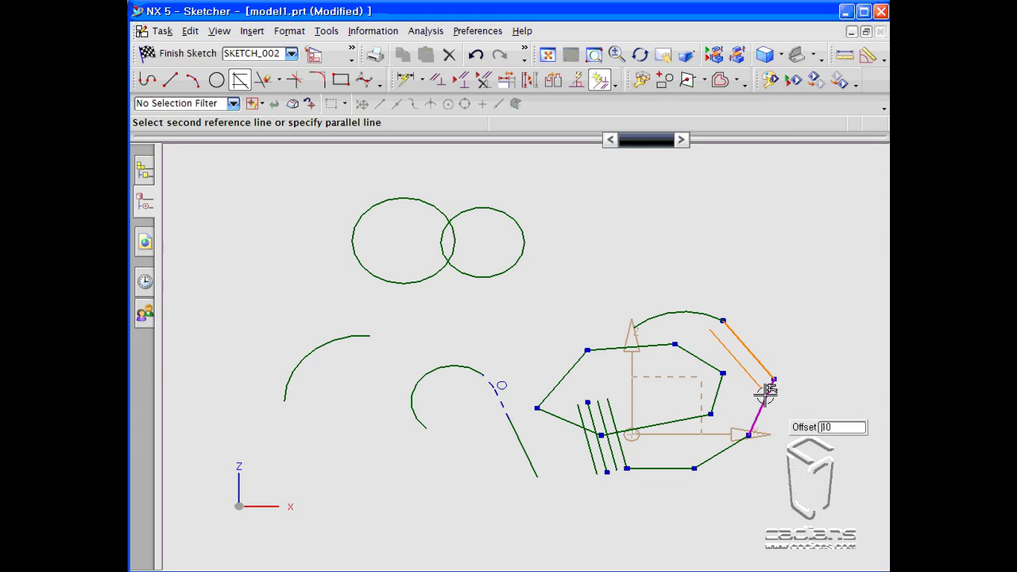
click(764, 392)
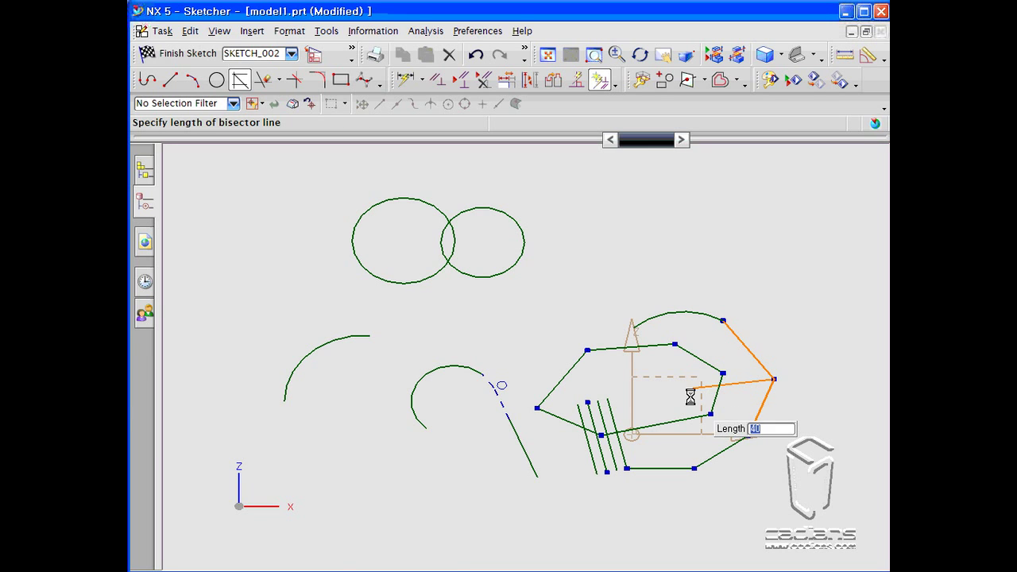
click(691, 396)
- Quick Trim away the open profile's last line and the three parallel derived lines beside it
ctrl+middle_drag(771, 310, 750, 385)
shift+middle_drag(666, 403, 630, 271)
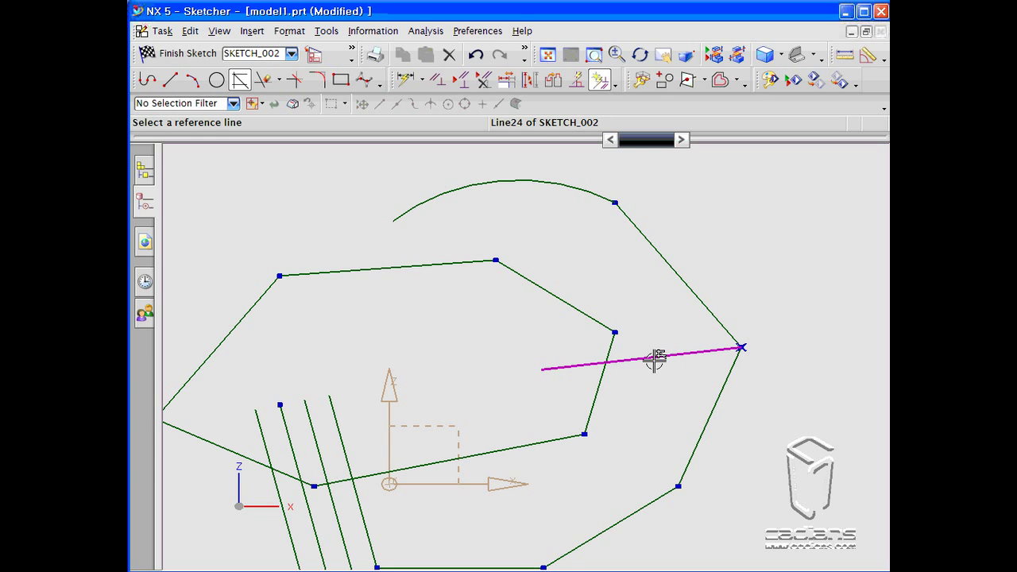
mouse_move(513, 410)
shift+middle_down()
mouse_move(543, 352)
mouse_move(536, 334)
shift+middle_up()
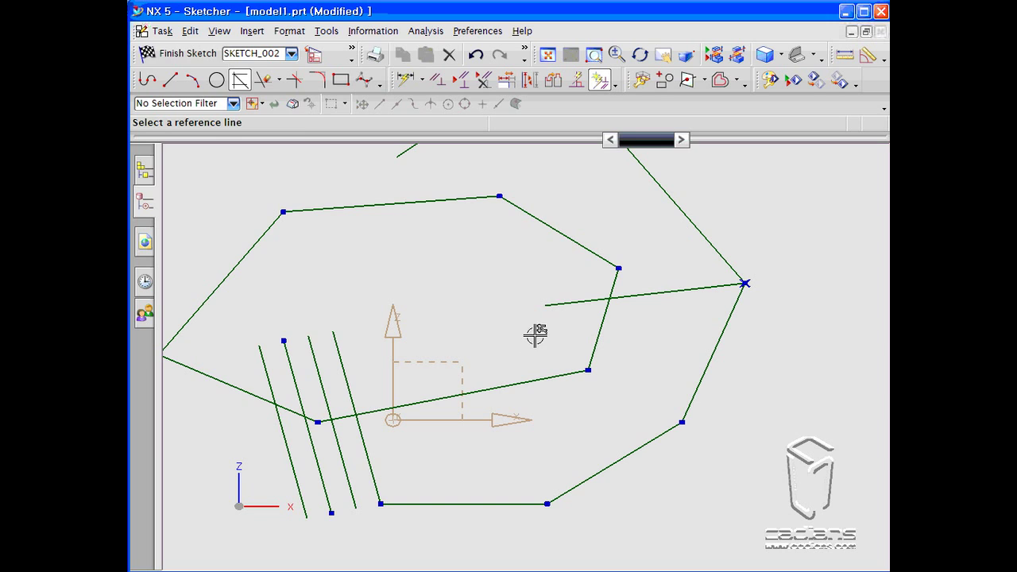
click(266, 83)
drag(366, 350, 247, 346)
drag(270, 445, 388, 445)
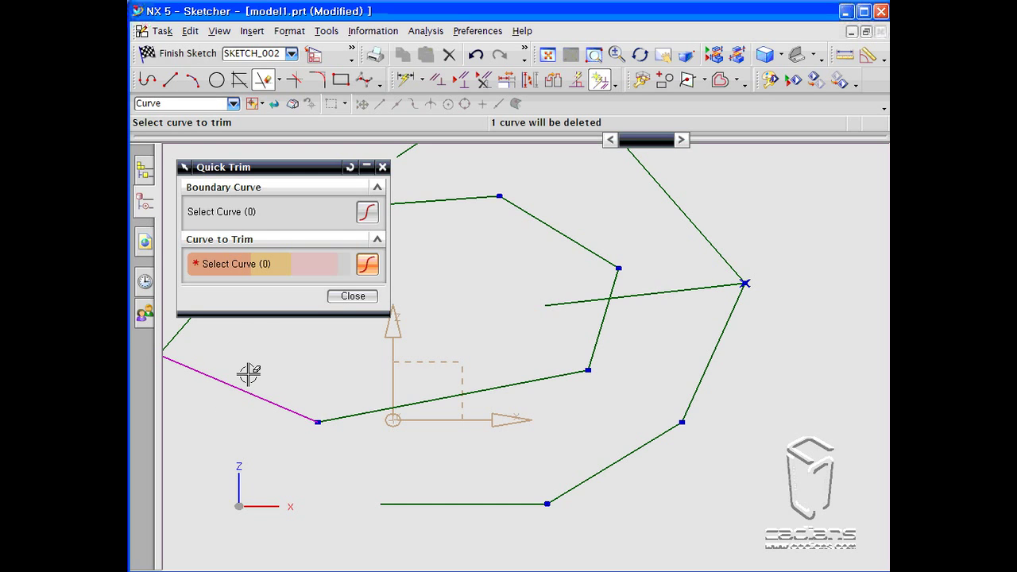
- Quick Trim the inner end of the bisector line, using the polygon's upper-right side as the boundary curve
drag(255, 162, 386, 143)
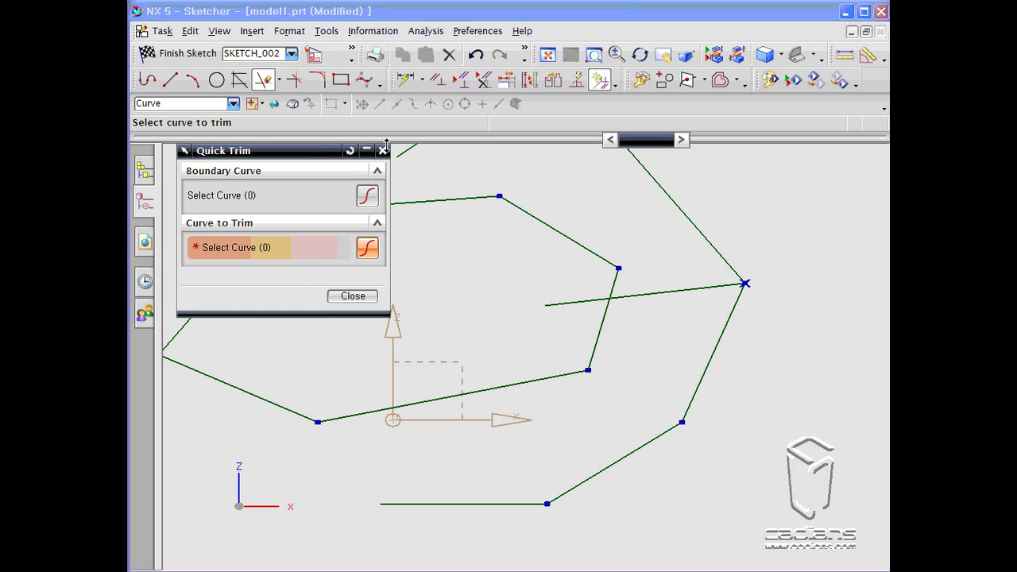
drag(293, 151, 750, 340)
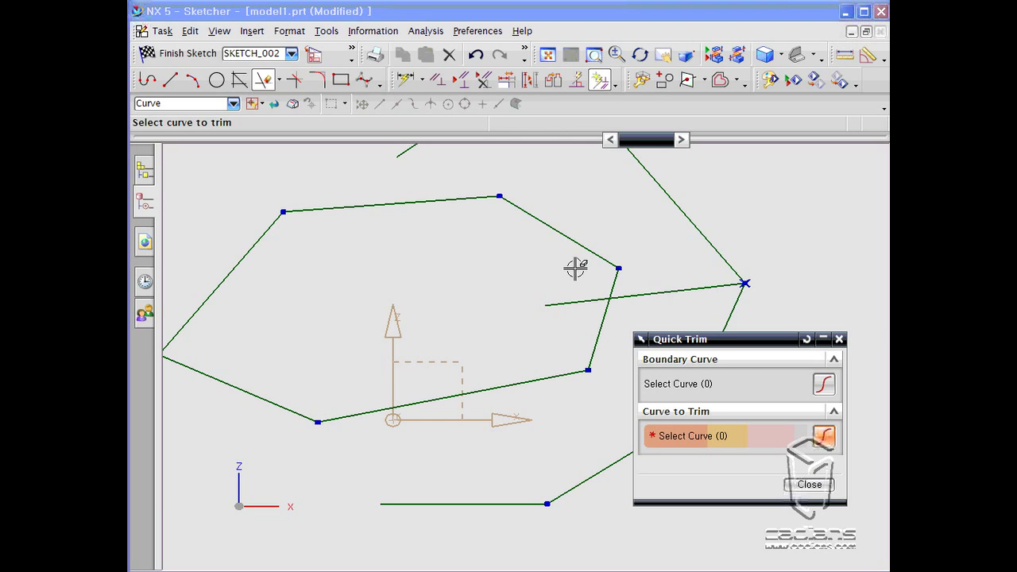
click(695, 389)
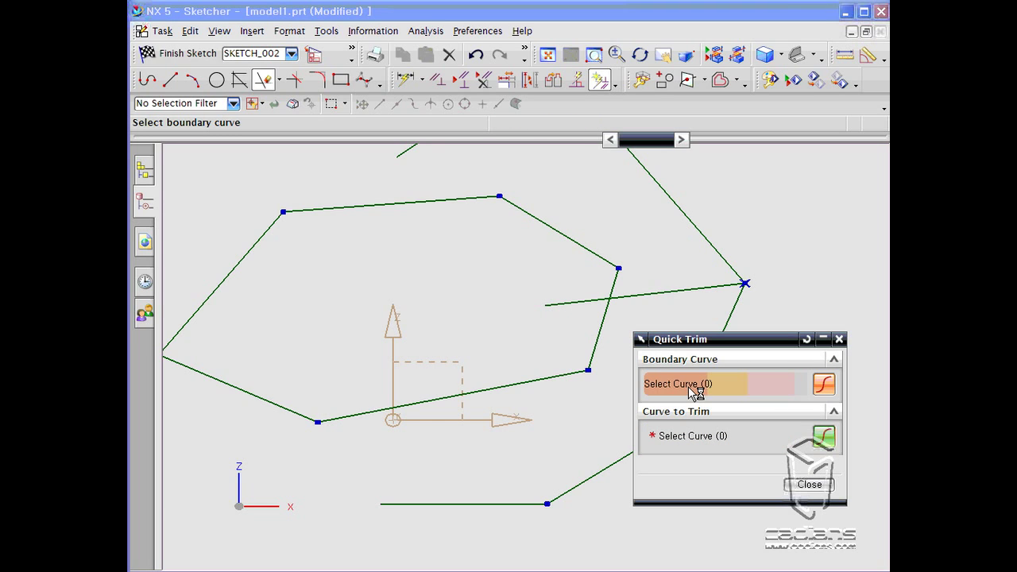
click(607, 258)
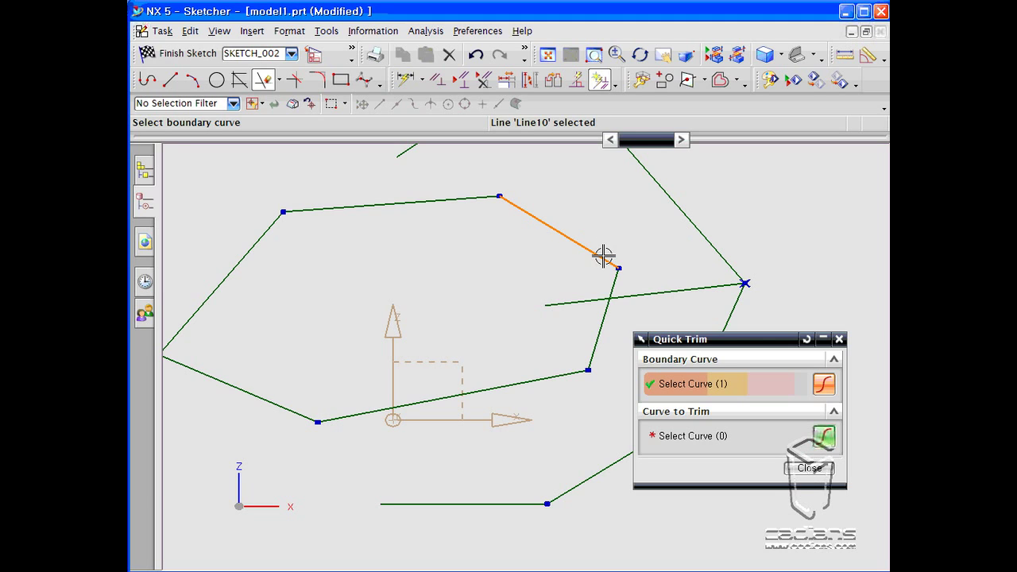
click(569, 307)
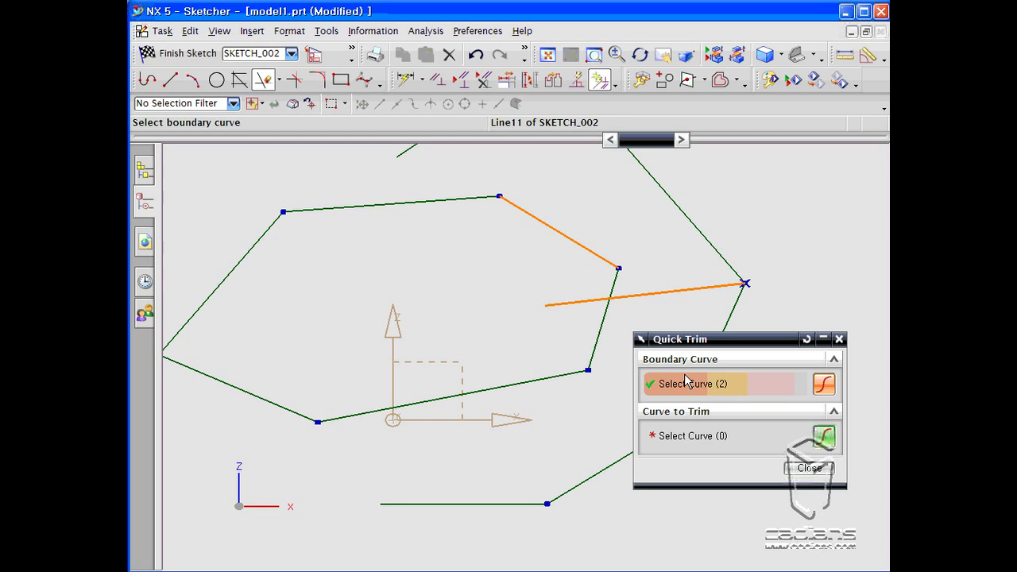
shift+click(576, 300)
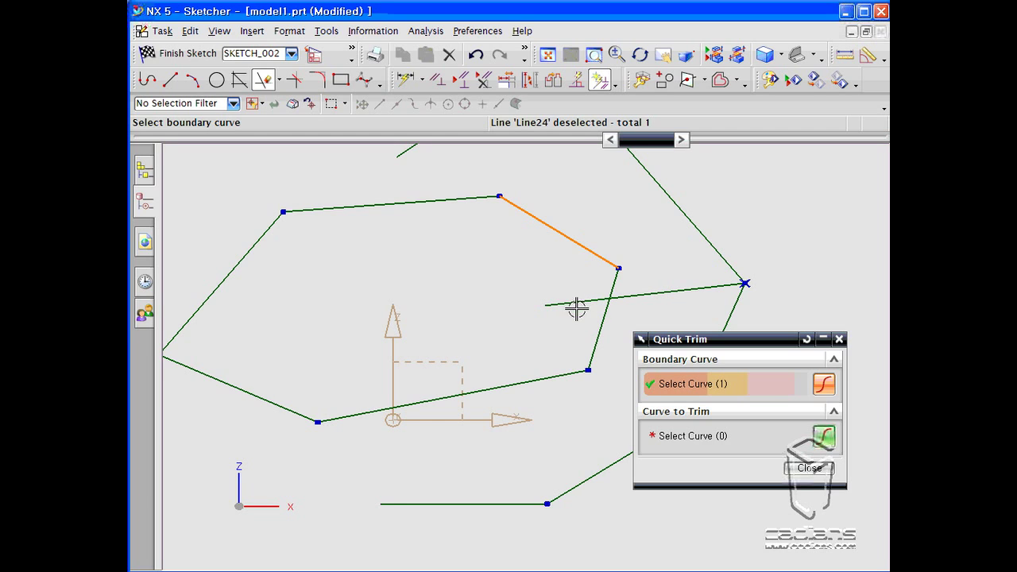
click(676, 442)
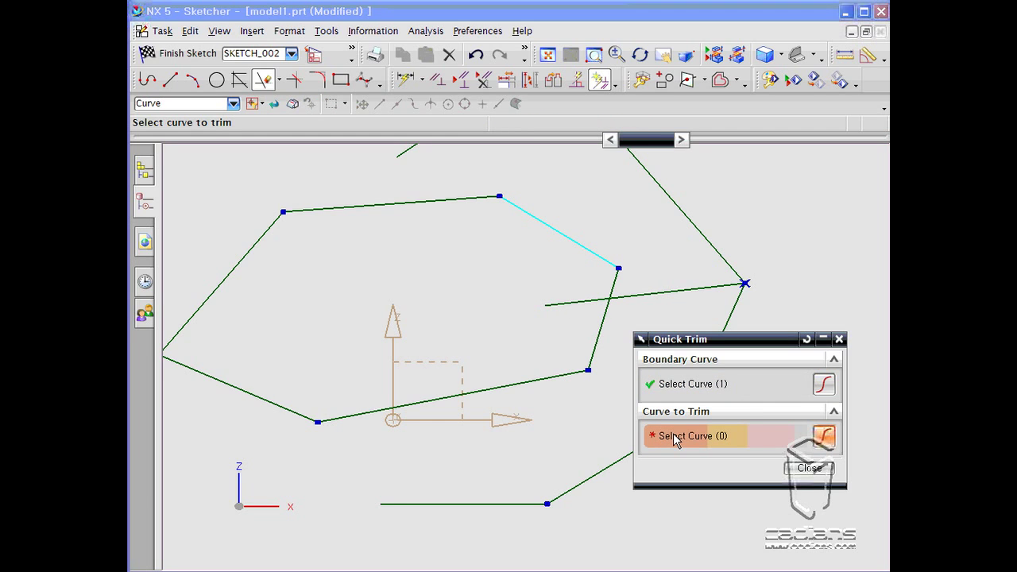
click(564, 300)
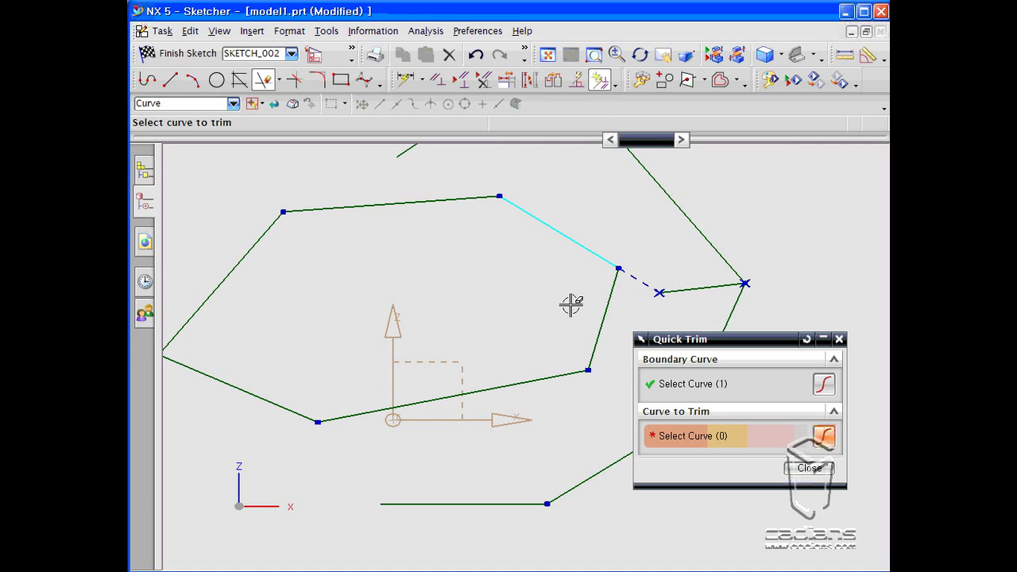
click(809, 468)
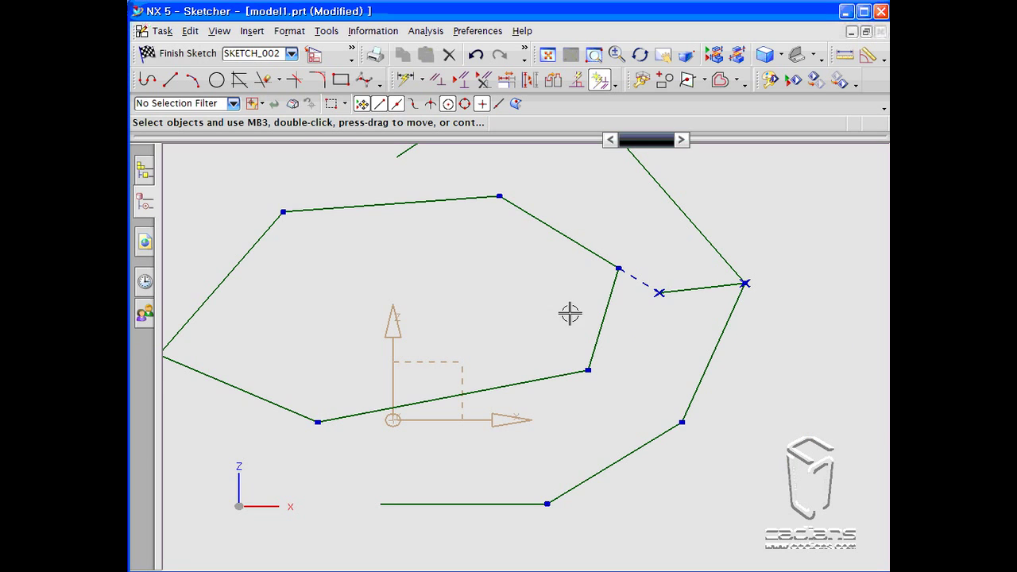
- Quick Extend the trimmed bisector line leftward through the polygon until it meets the far side of the separate arc
click(280, 79)
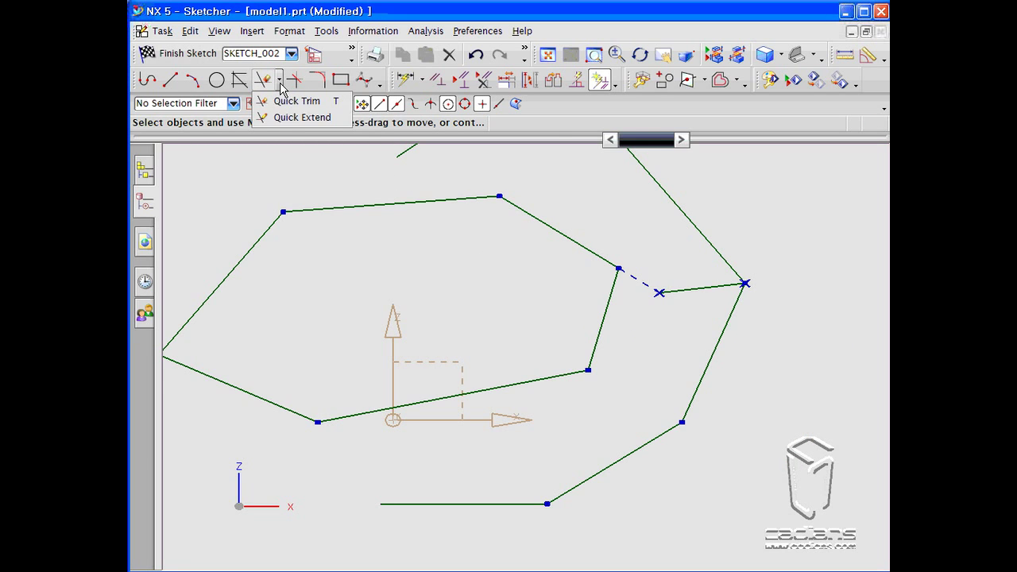
click(292, 119)
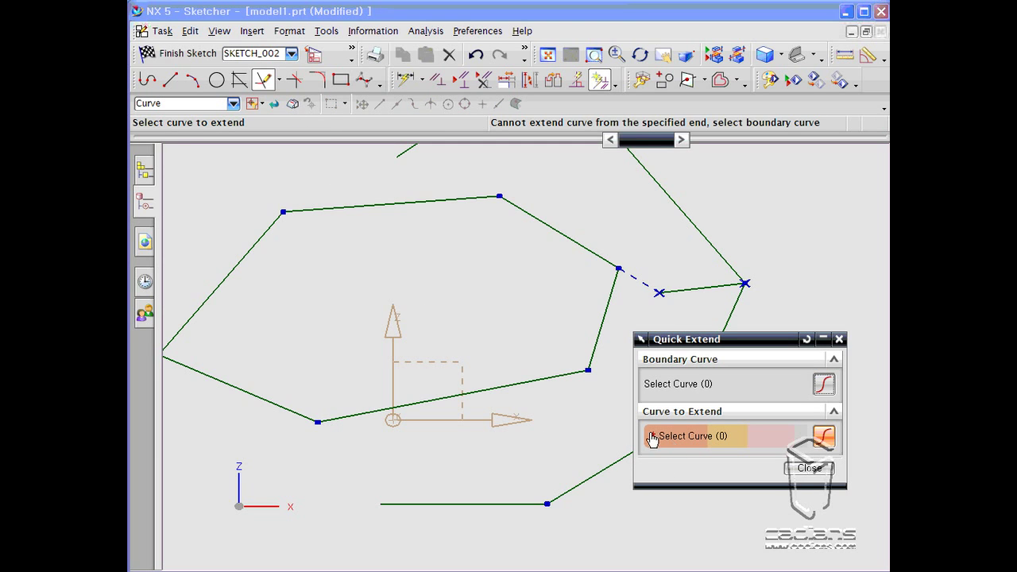
click(672, 289)
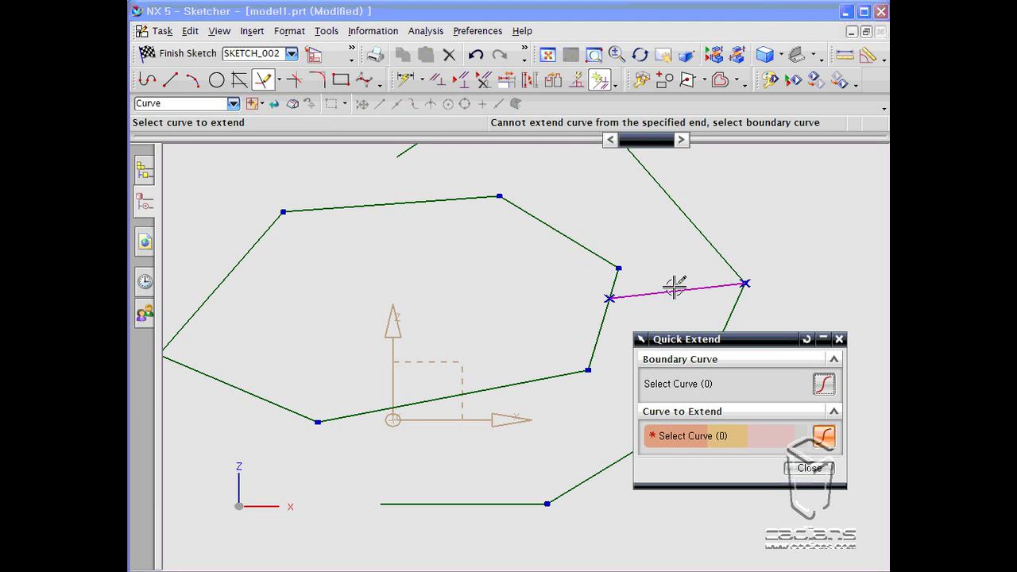
click(644, 291)
shift+middle_drag(411, 246, 677, 245)
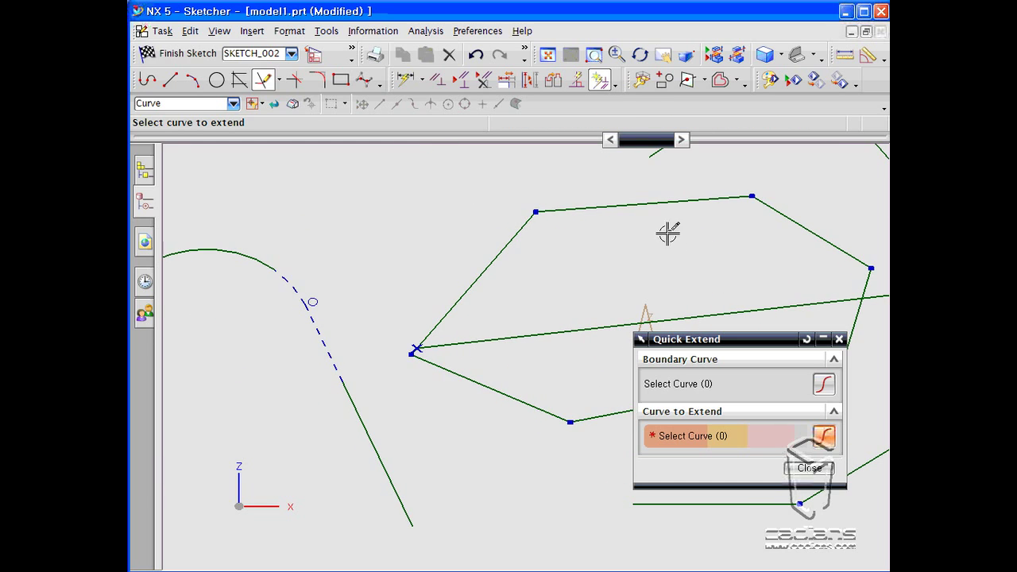
click(483, 342)
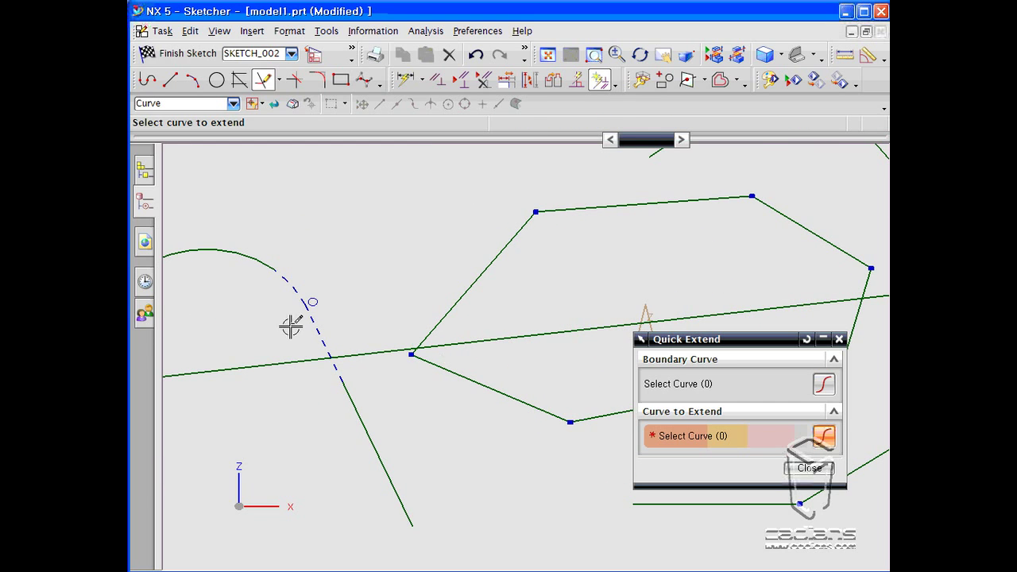
shift+middle_drag(280, 324, 574, 318)
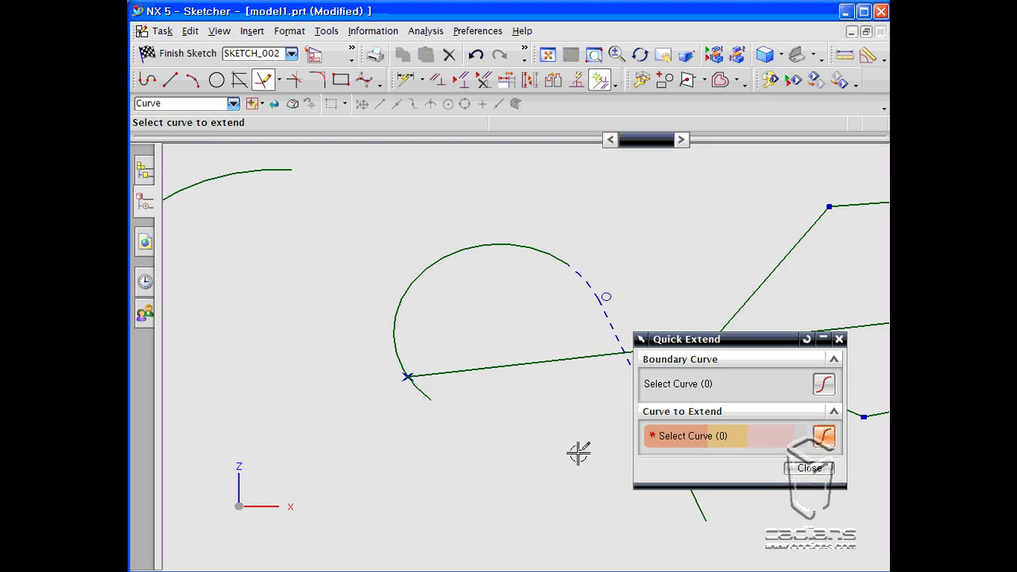
shift+middle_drag(578, 453, 377, 440)
- Quick Extend the open profile's bottom horizontal line leftward, using the polygon's upper-left side as the boundary curve
scroll(449, 347, down, 2)
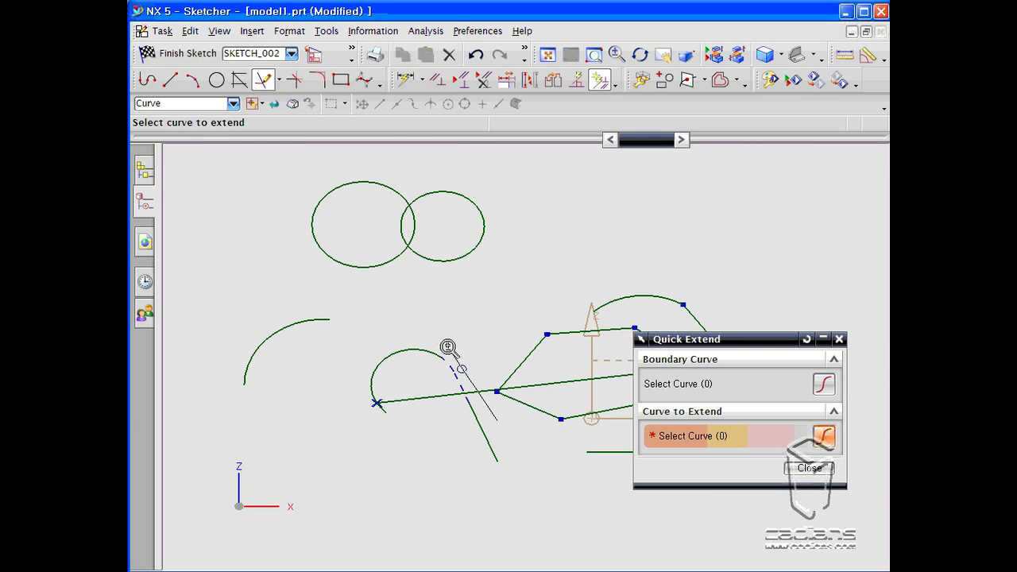
shift+middle_drag(518, 338, 390, 318)
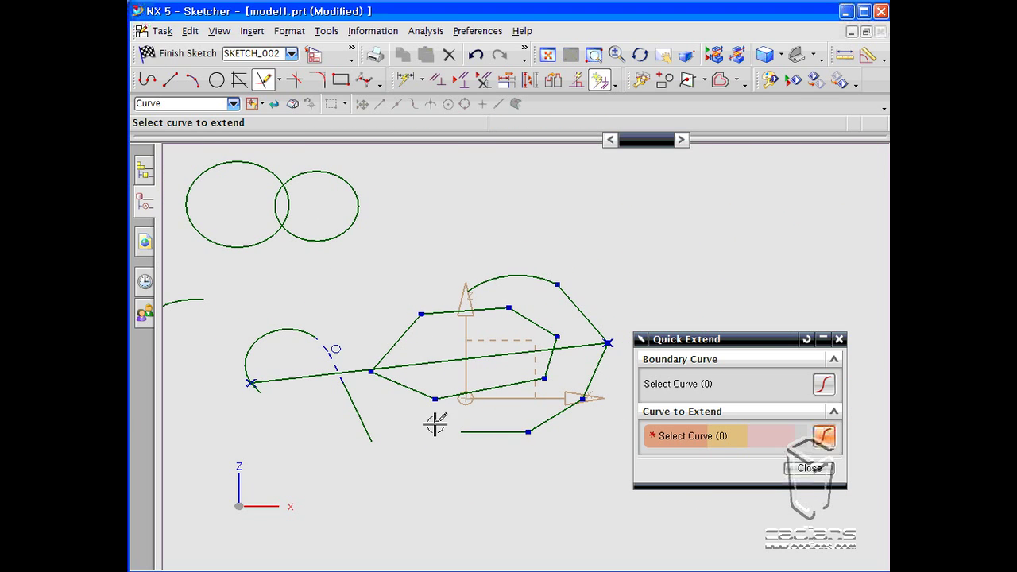
click(673, 385)
click(392, 347)
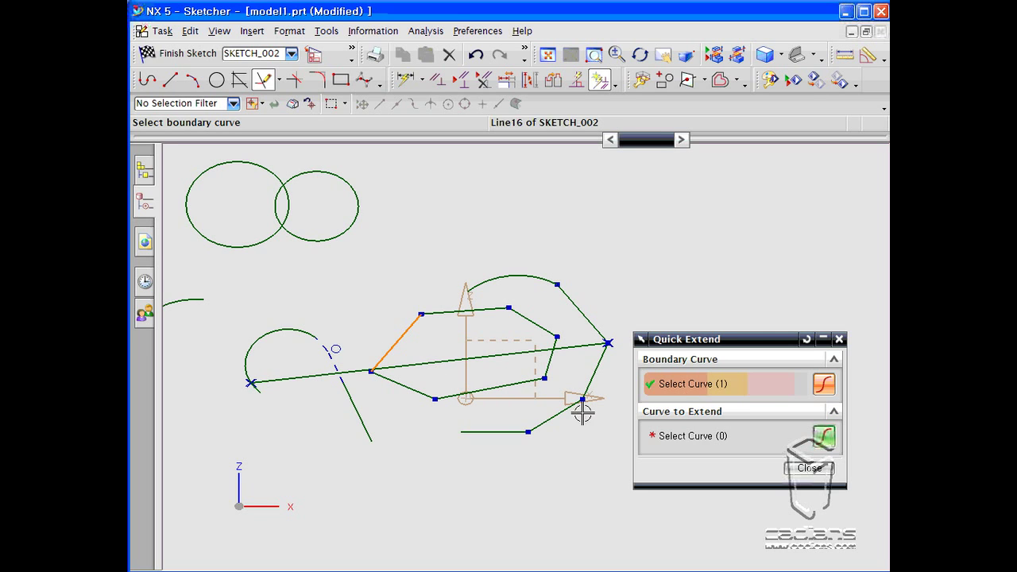
click(681, 447)
click(470, 431)
click(405, 337)
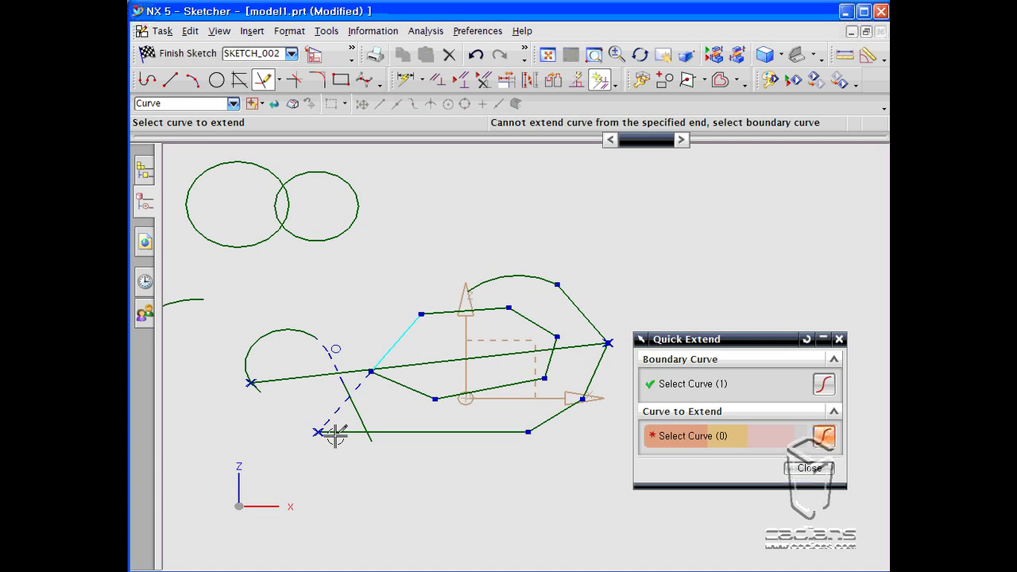
click(809, 468)
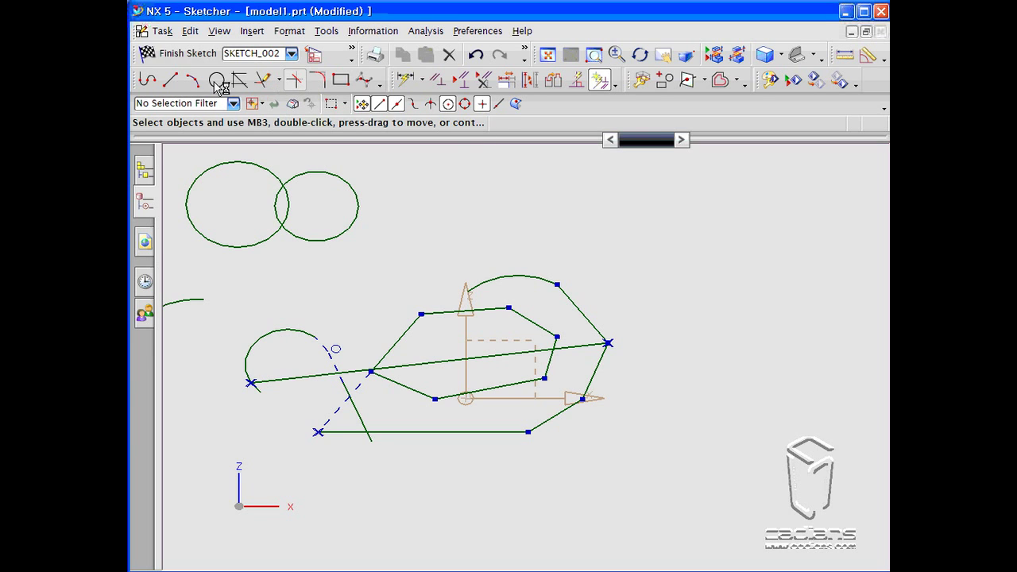
- Draw a horizontal line in the empty area right of the profiles and a separate line below it sloping down to the right
click(170, 80)
click(640, 244)
click(771, 245)
click(640, 288)
click(726, 381)
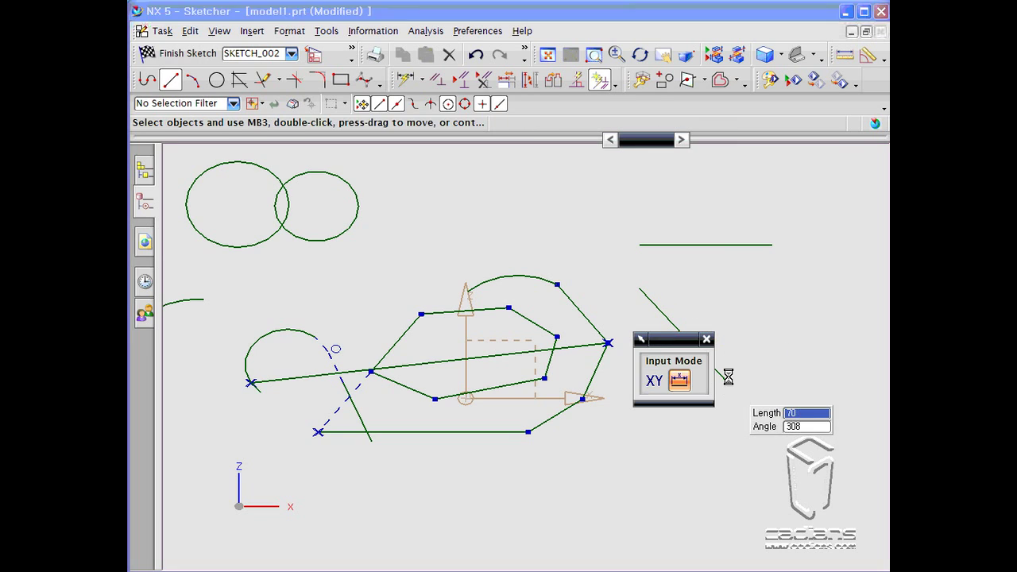
key(Escape)
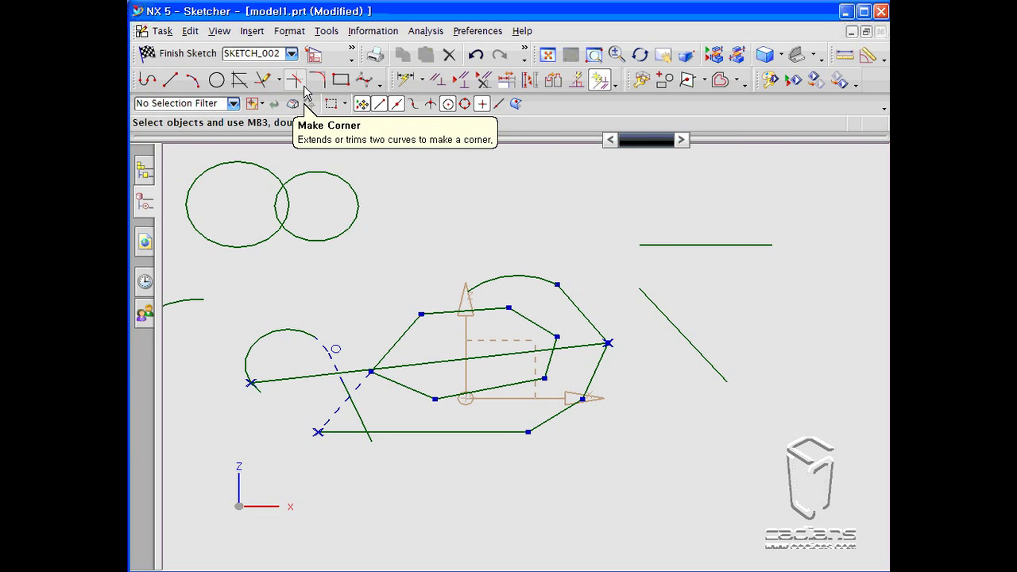
- Make Corner between the left ends of the new horizontal line and the sloping line
click(296, 81)
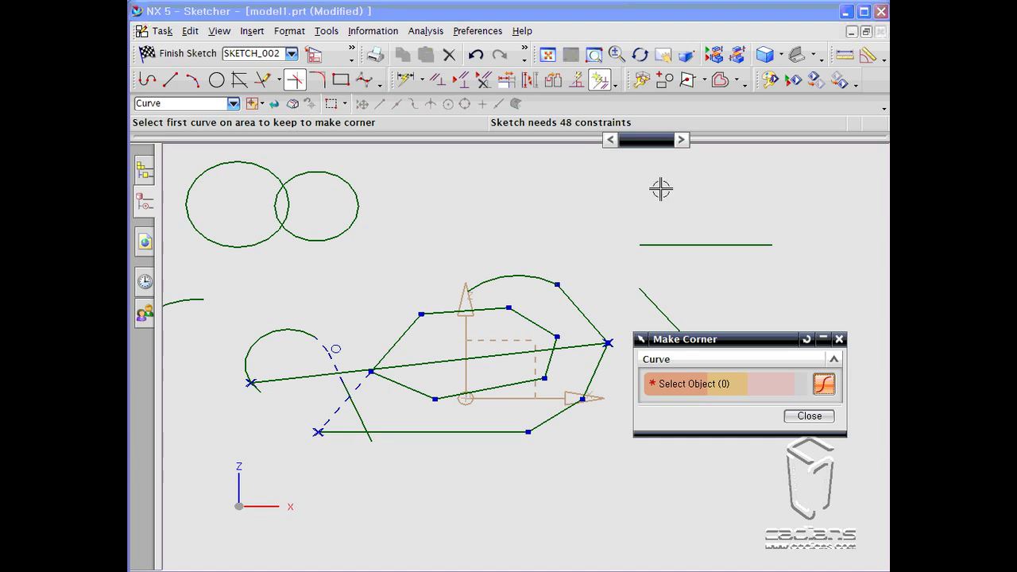
drag(684, 206, 703, 226)
mouse_move(644, 311)
mouse_down()
mouse_move(535, 344)
mouse_move(548, 340)
mouse_up()
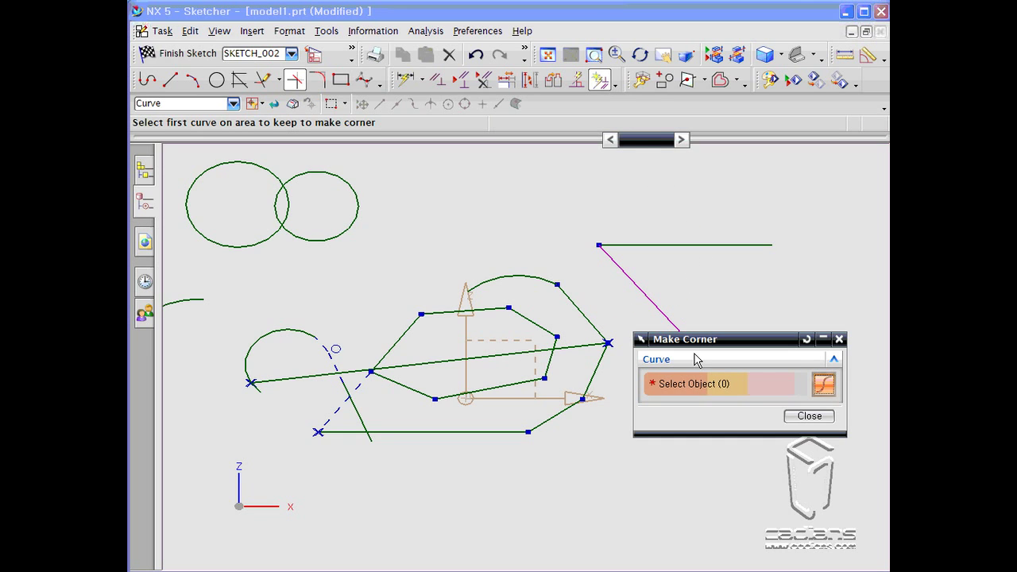
click(810, 415)
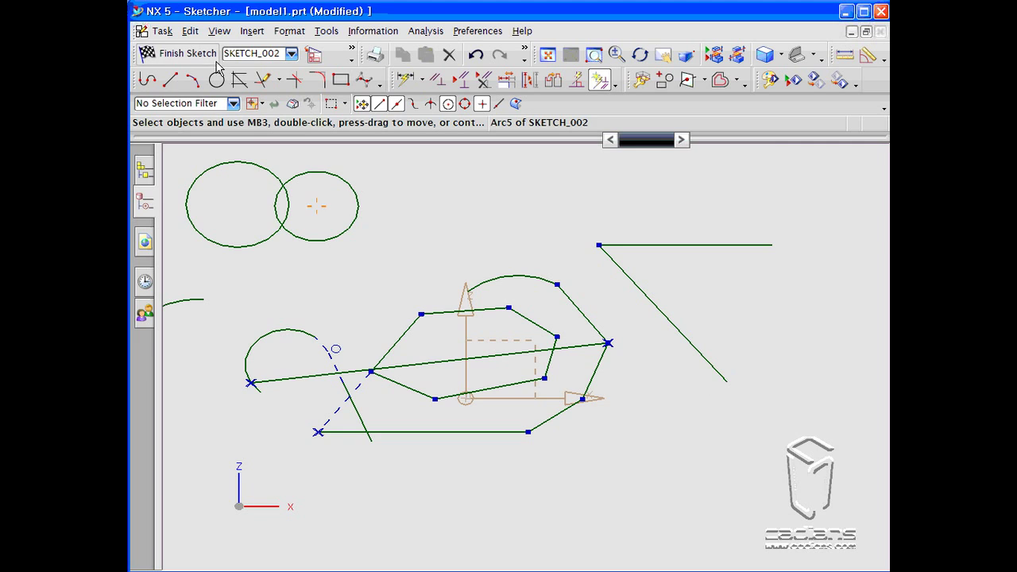
- Draw a steep line through the horizontal line's right part and a shallow line crossing both sloping lines
click(176, 82)
click(711, 213)
click(788, 300)
click(810, 256)
click(627, 313)
- Make Corner at the remaining three intersections of the four lines to form a closed quadrilateral
click(294, 80)
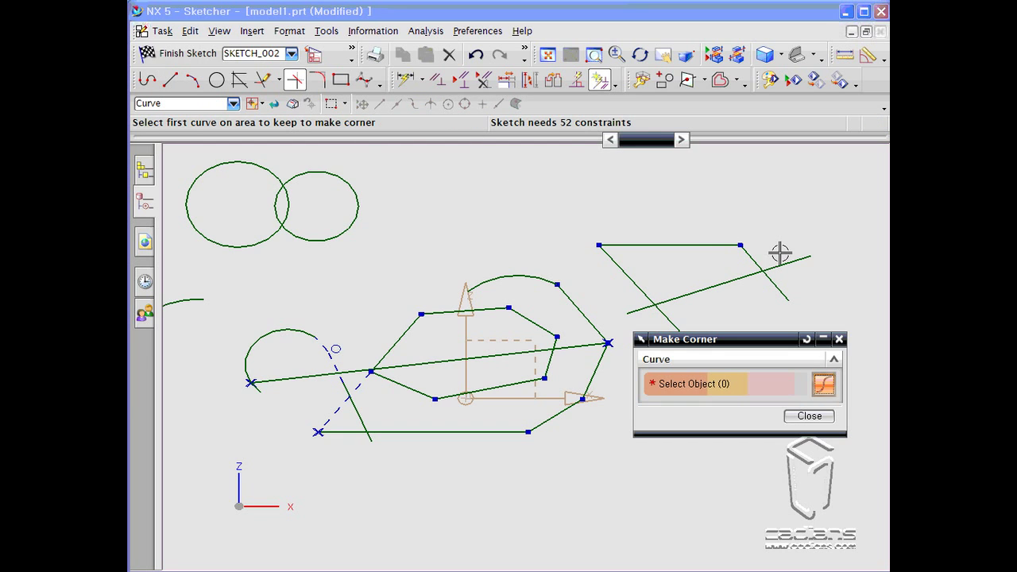
click(756, 265)
drag(672, 254, 624, 282)
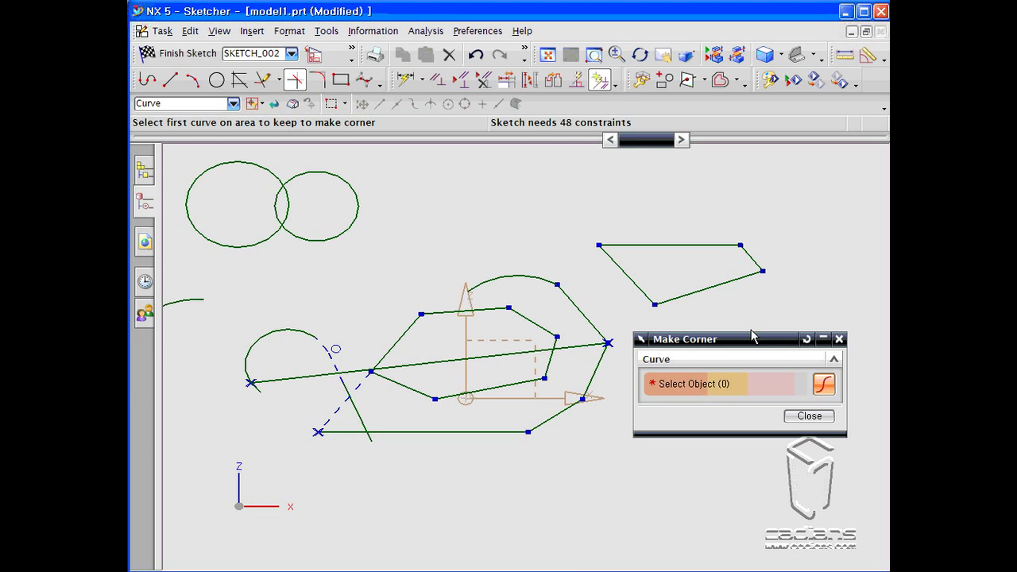
click(809, 416)
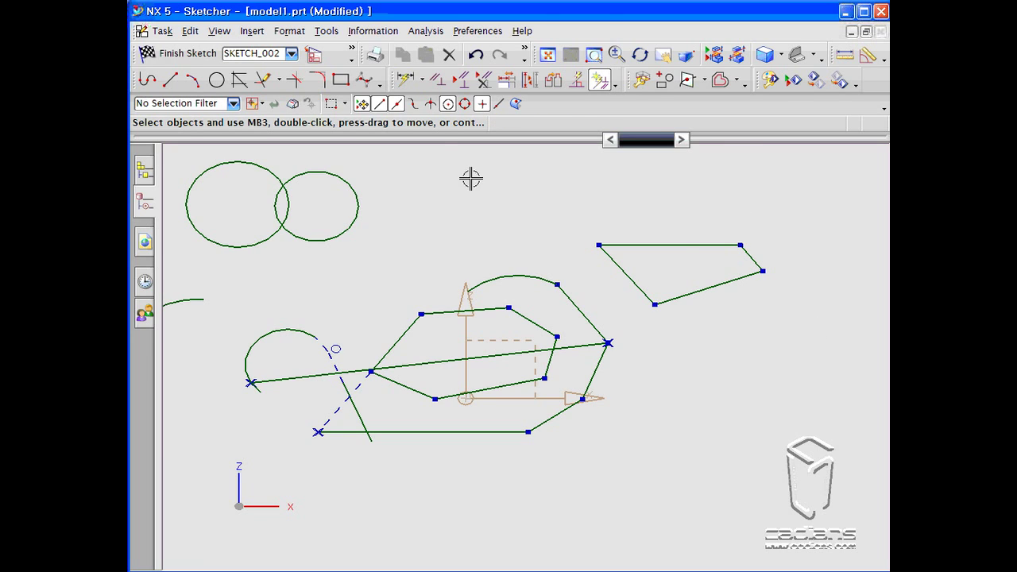
- Fillet the quadrilateral's upper-left corner with the Trim fillet method, placing the arc freehand inside the corner
shift+middle_drag(711, 246, 679, 429)
scroll(680, 356, up, 1)
shift+middle_drag(626, 398, 602, 324)
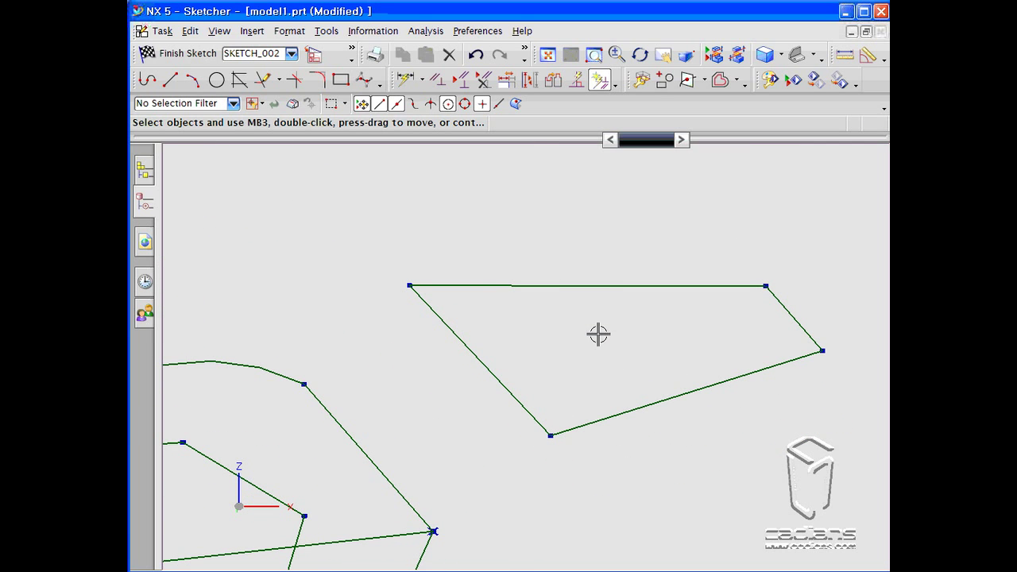
click(320, 81)
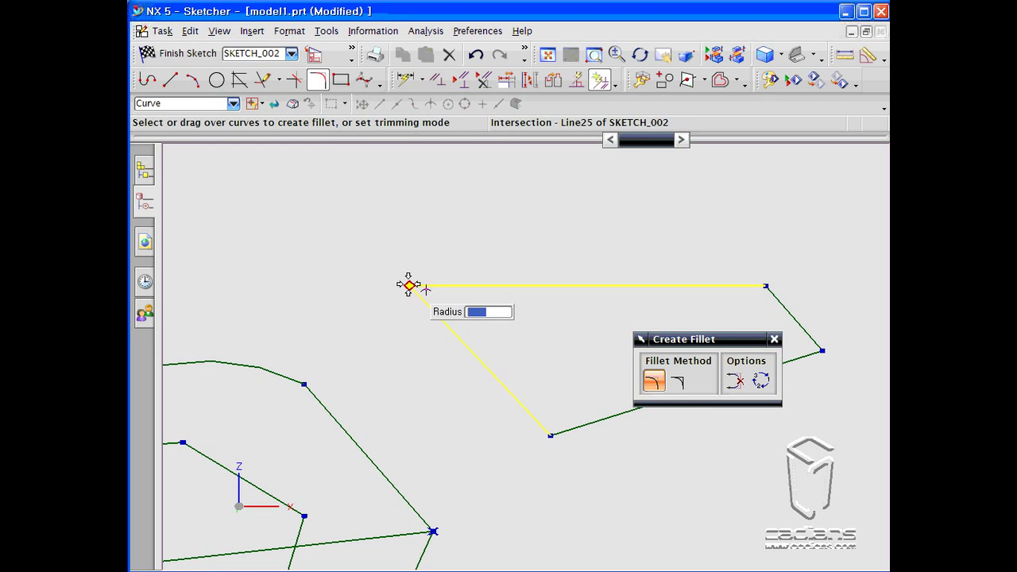
click(408, 285)
click(460, 306)
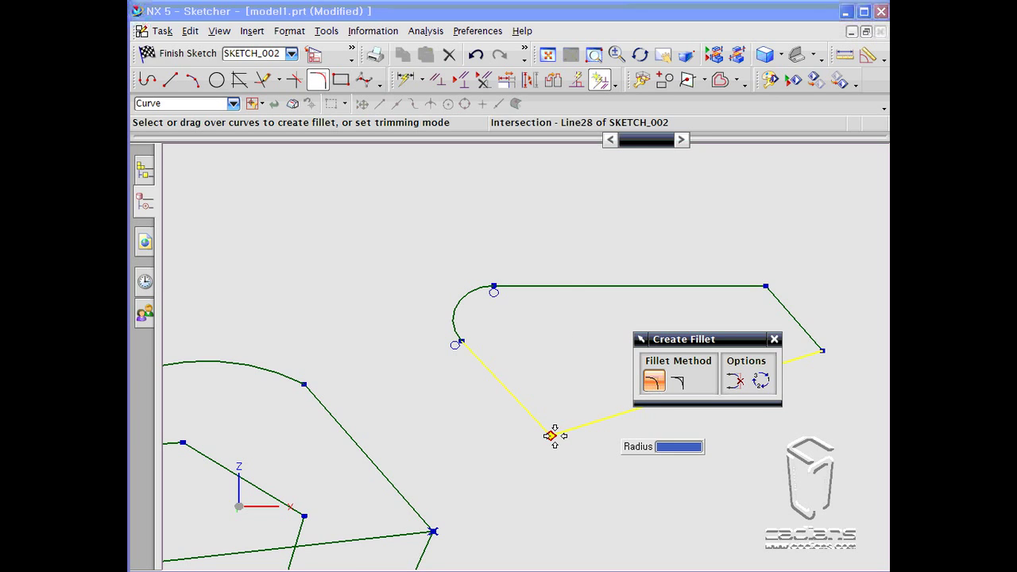
- Add a fillet at the quadrilateral's lowest corner with the Untrim method, placing the arc freehand inside the corner
click(678, 383)
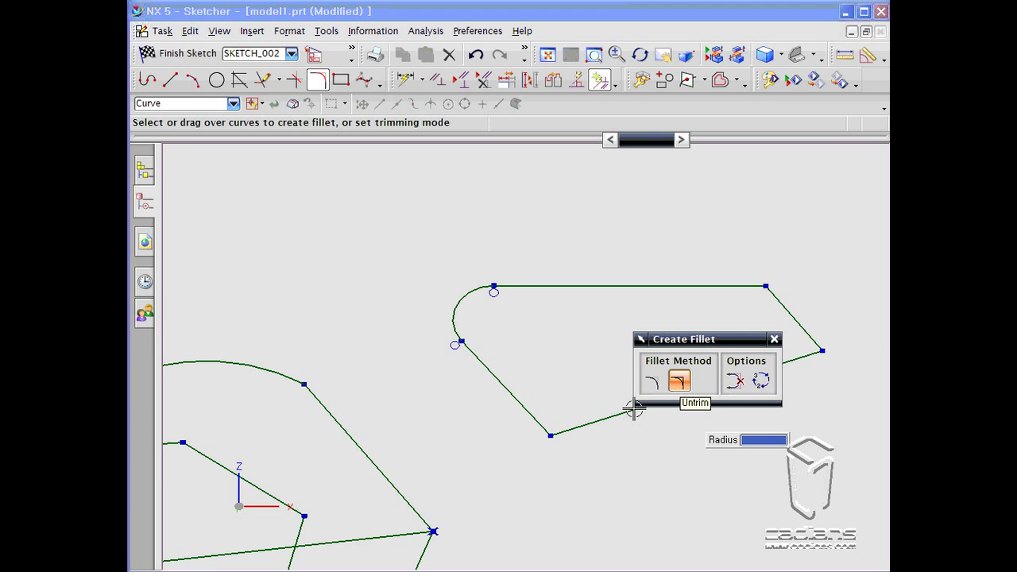
click(555, 429)
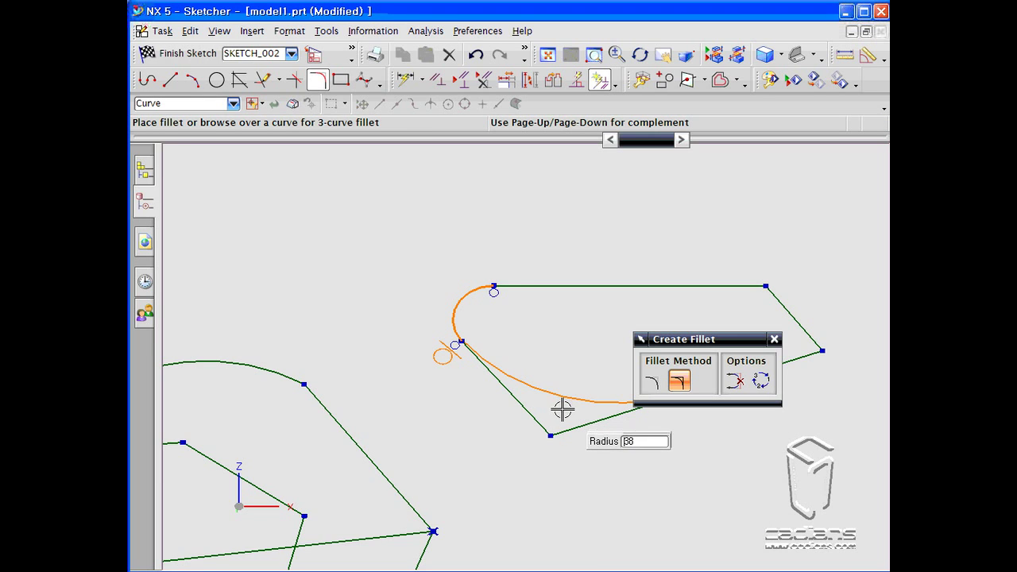
click(561, 416)
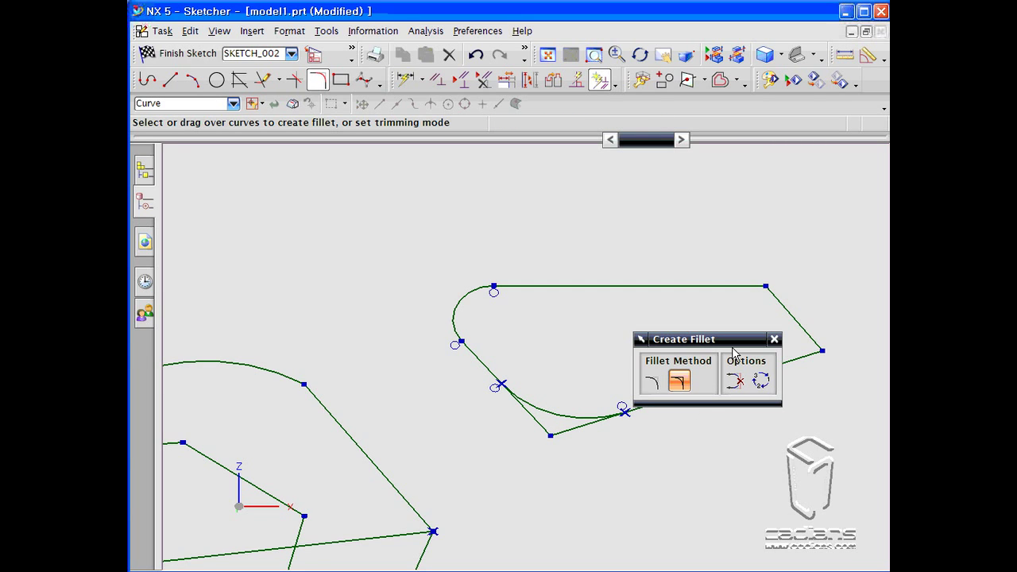
- Draw a rectangle by two opposite corners in the empty area above the filleted quadrilateral
click(341, 80)
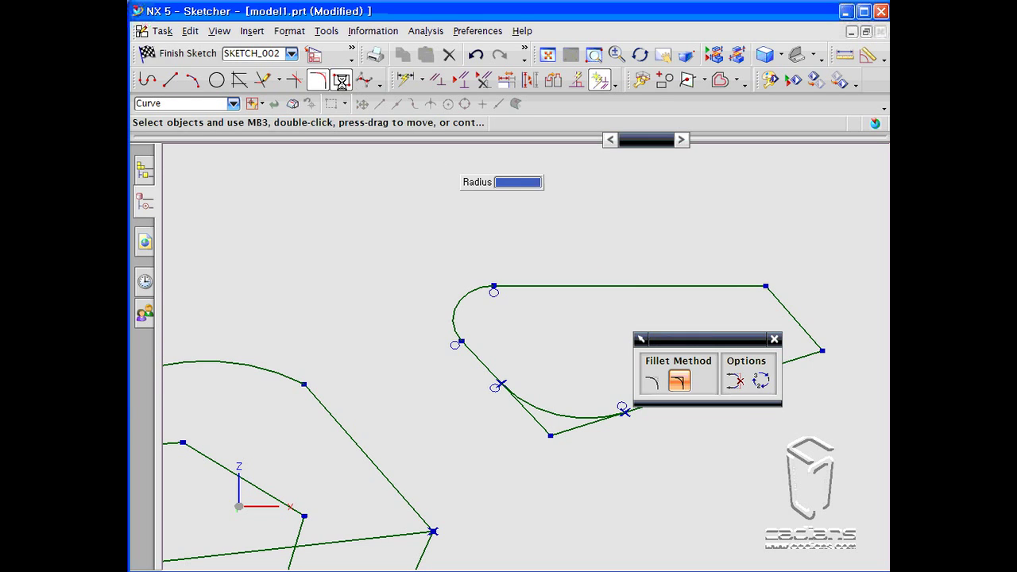
shift+middle_drag(452, 284, 414, 524)
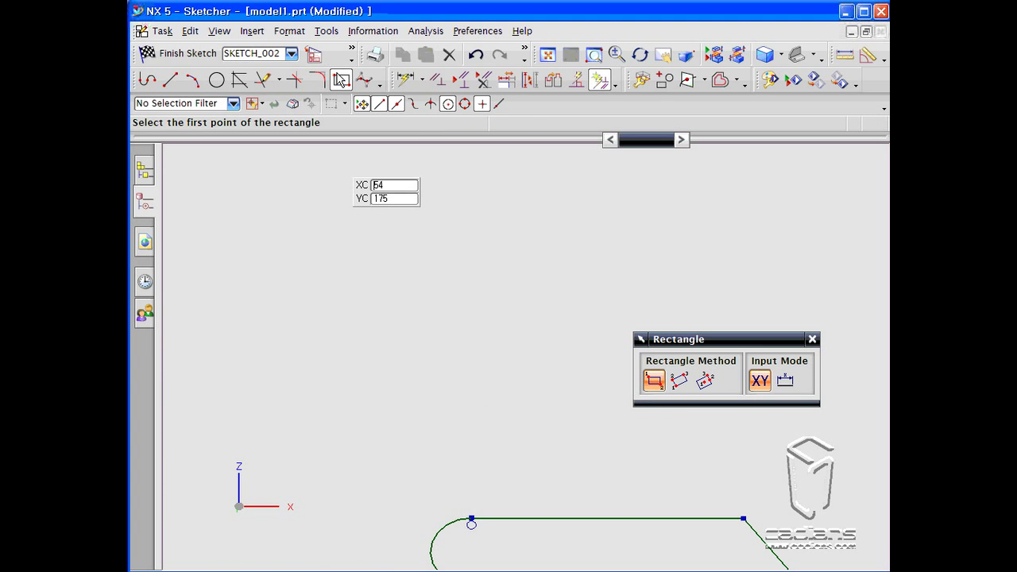
click(278, 240)
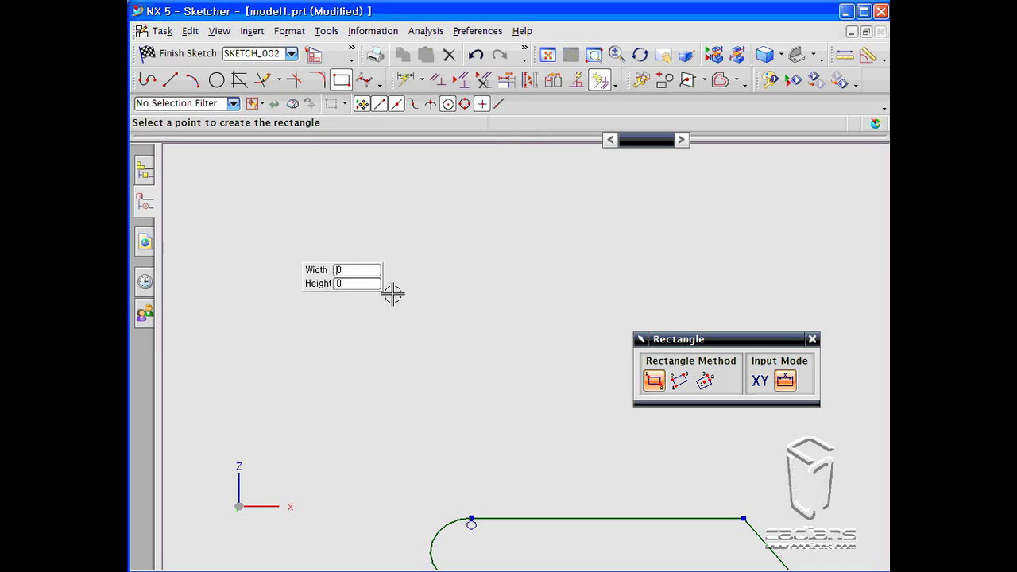
click(550, 432)
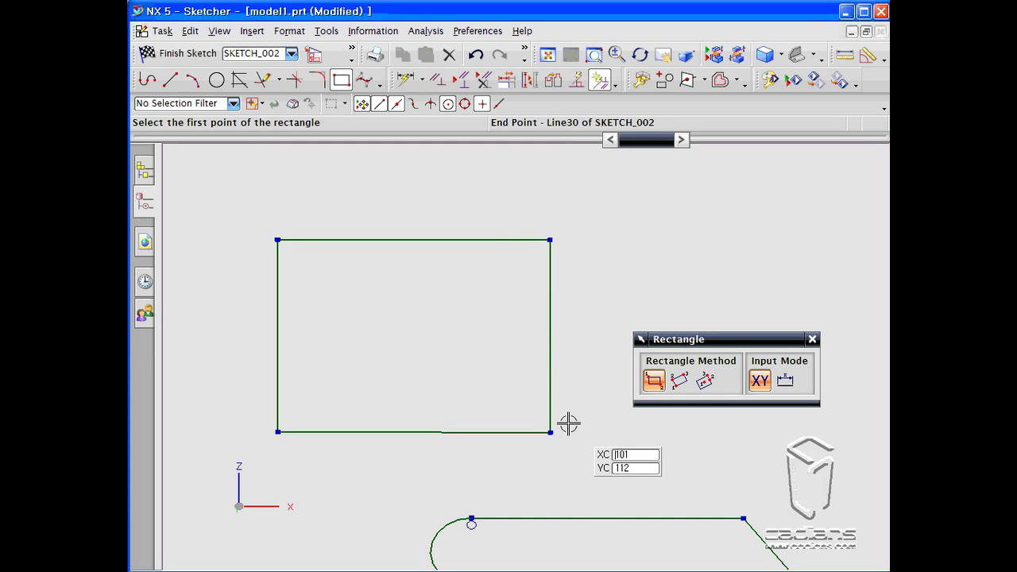
- Start a degree 3 Studio Spline through four points in the empty area beside the rectangle, forming an S-shaped wave
shift+middle_drag(557, 398, 325, 529)
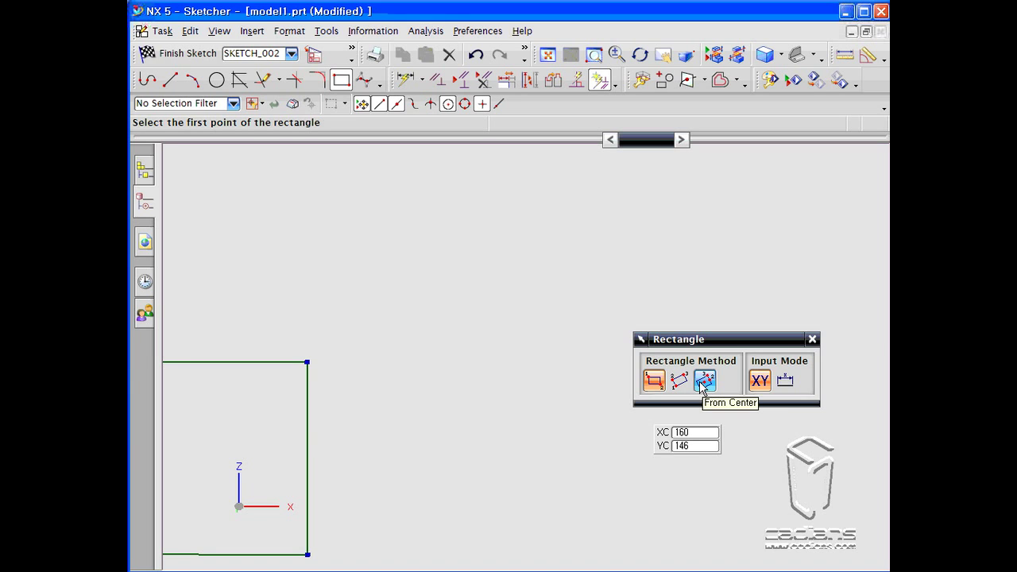
drag(752, 347, 774, 475)
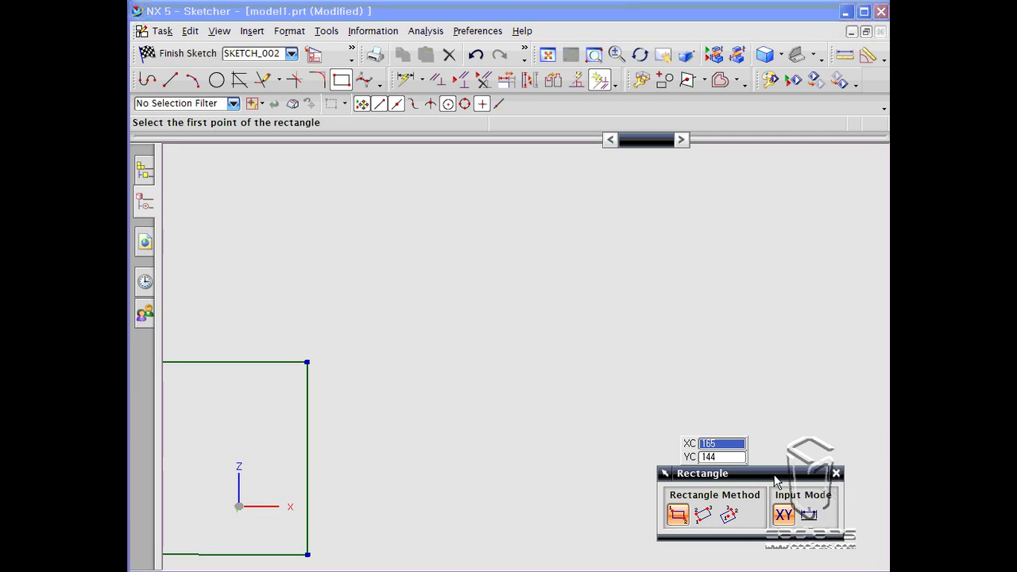
click(365, 80)
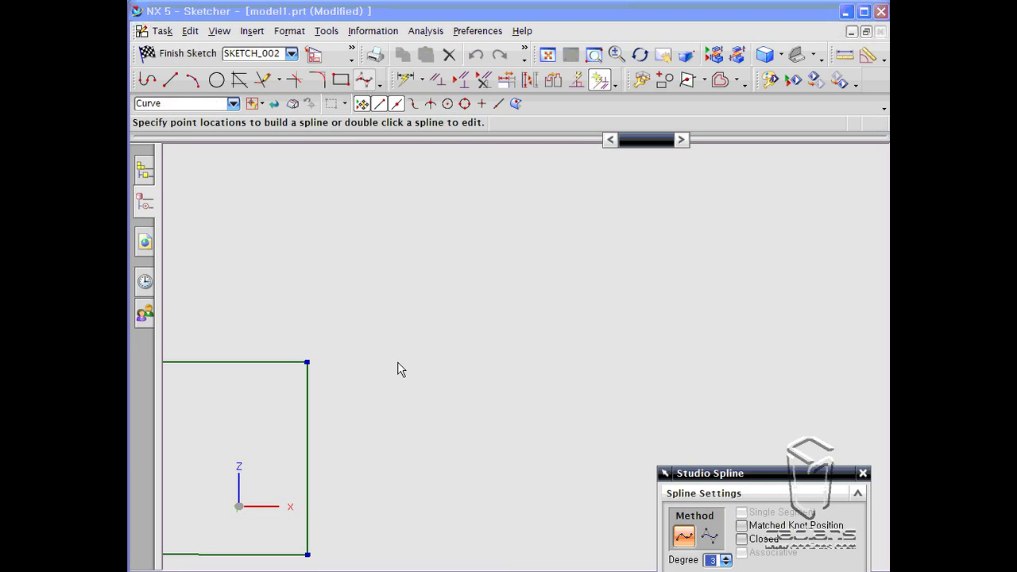
click(401, 387)
click(527, 284)
click(632, 393)
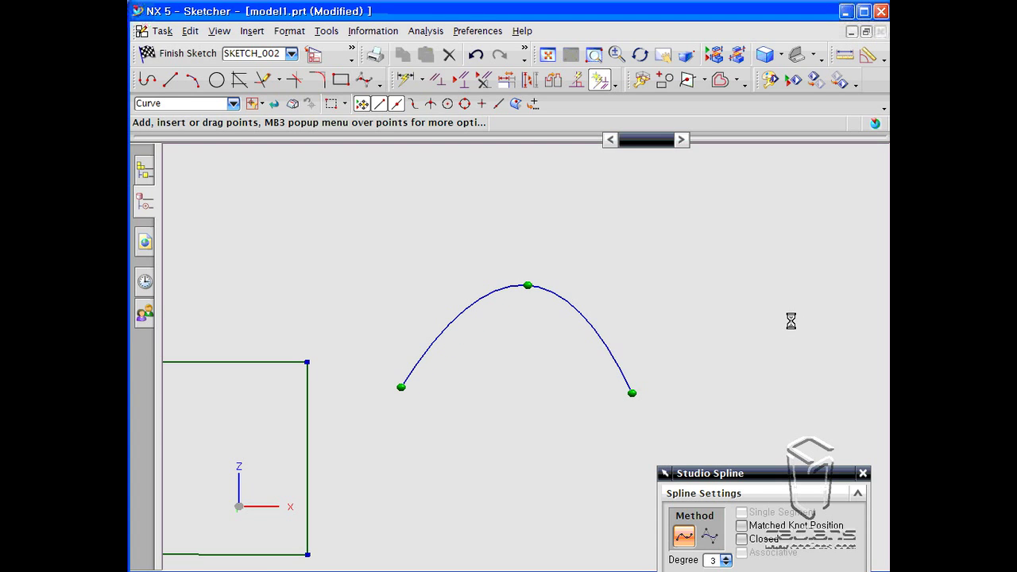
click(790, 320)
- Switch the spline's definition method from through points to poles and accept the spline
drag(797, 475, 759, 83)
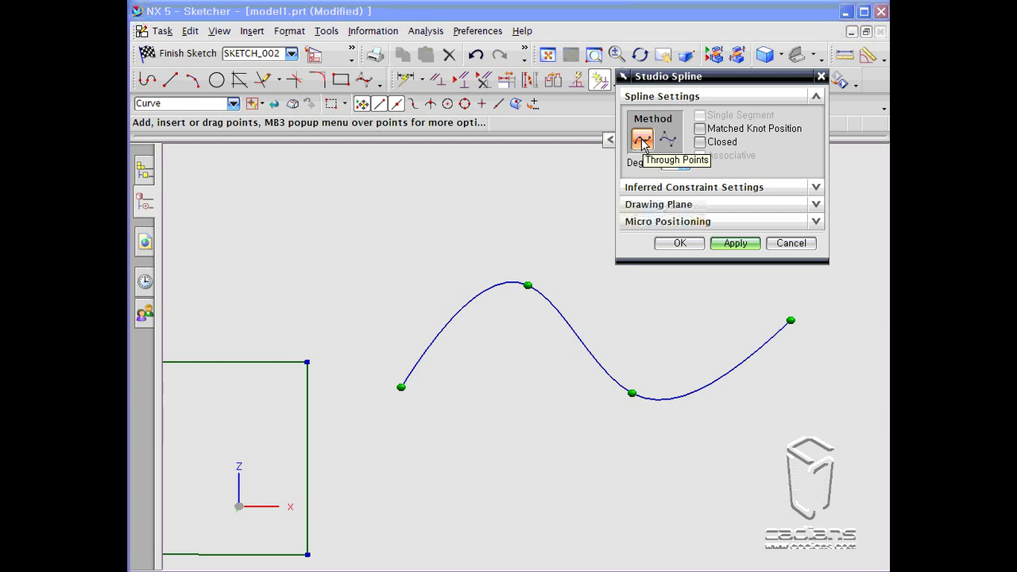
click(669, 141)
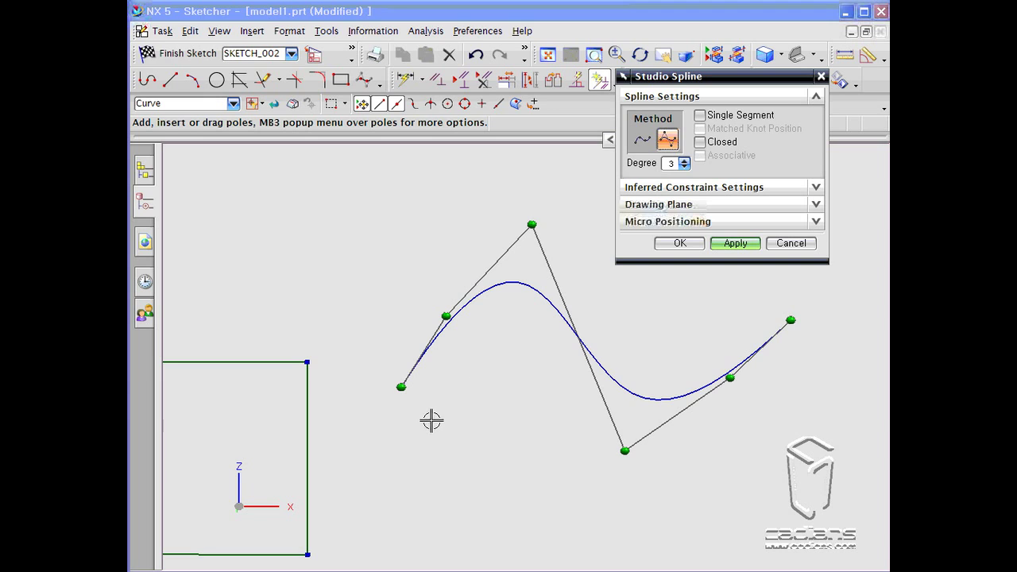
click(694, 245)
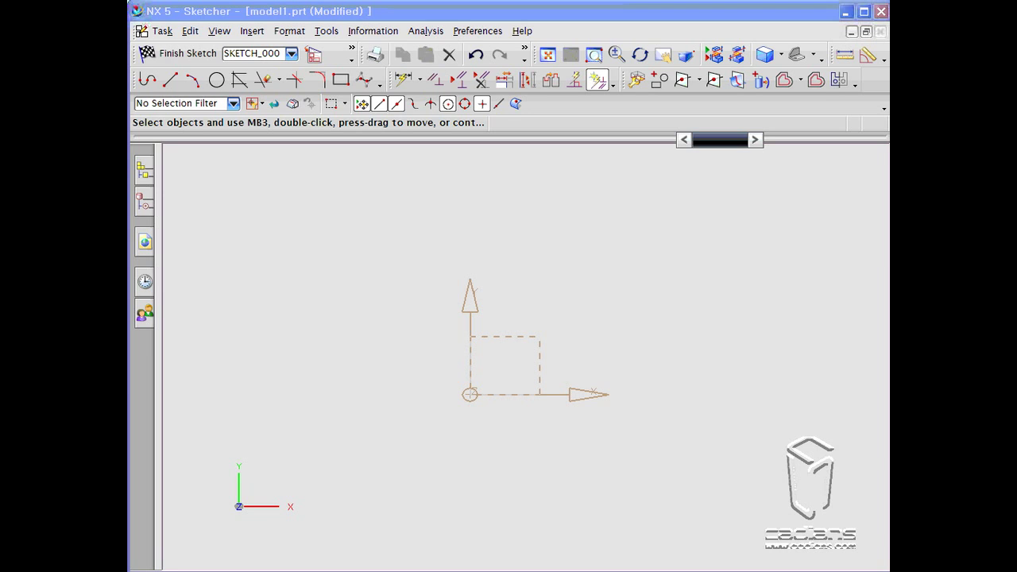
- Float the Sketch Constraints toolbar over the drawing area, shift it, and dock it back in its original row
drag(391, 87, 381, 184)
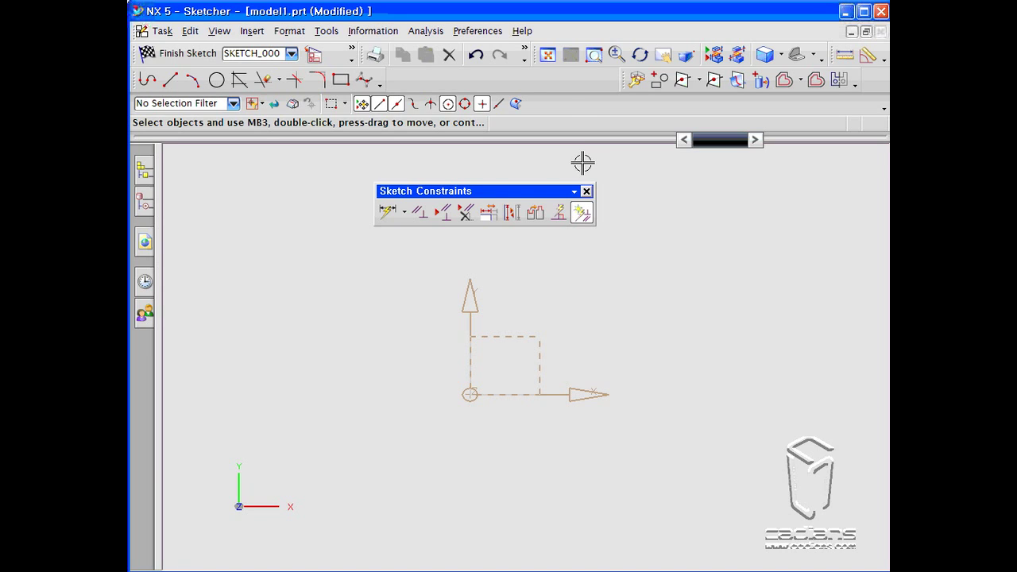
drag(522, 193, 567, 169)
mouse_move(439, 168)
mouse_down()
mouse_move(477, 96)
mouse_move(392, 76)
mouse_up()
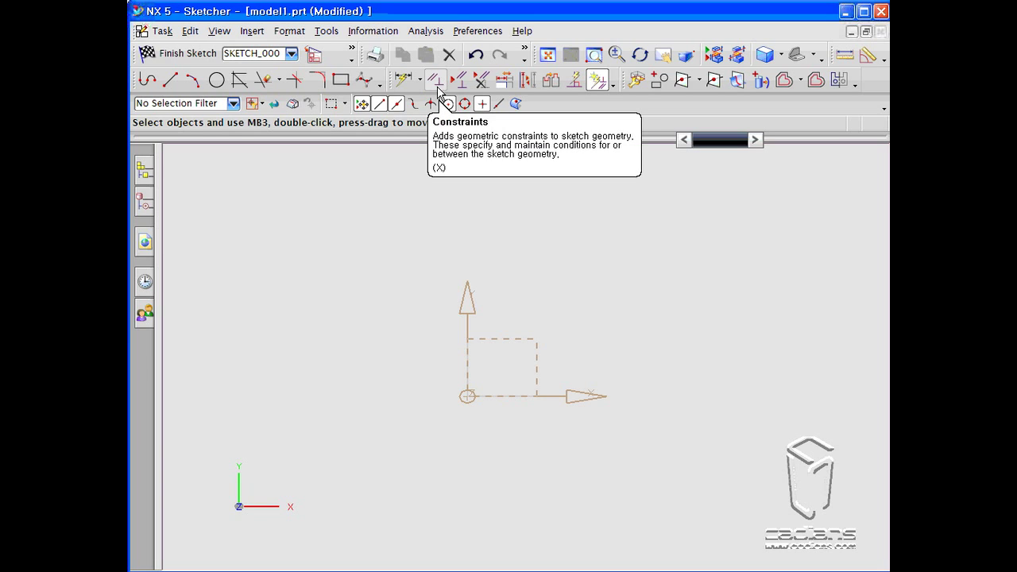
- Draw a two-point rectangle about 64 mm wide and 70 mm high around the origin of SKETCH_000
click(341, 80)
click(371, 235)
click(662, 498)
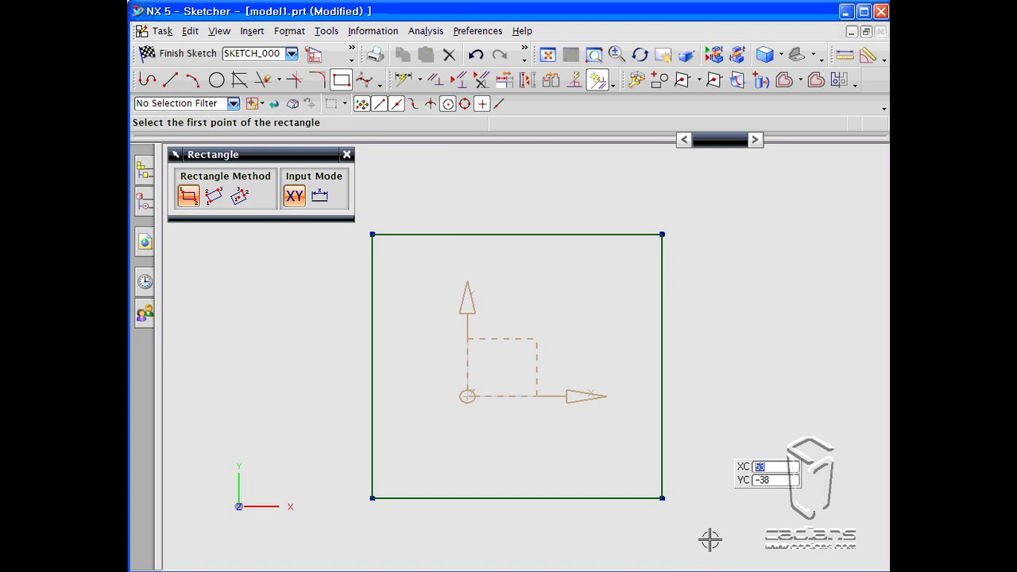
key(Escape)
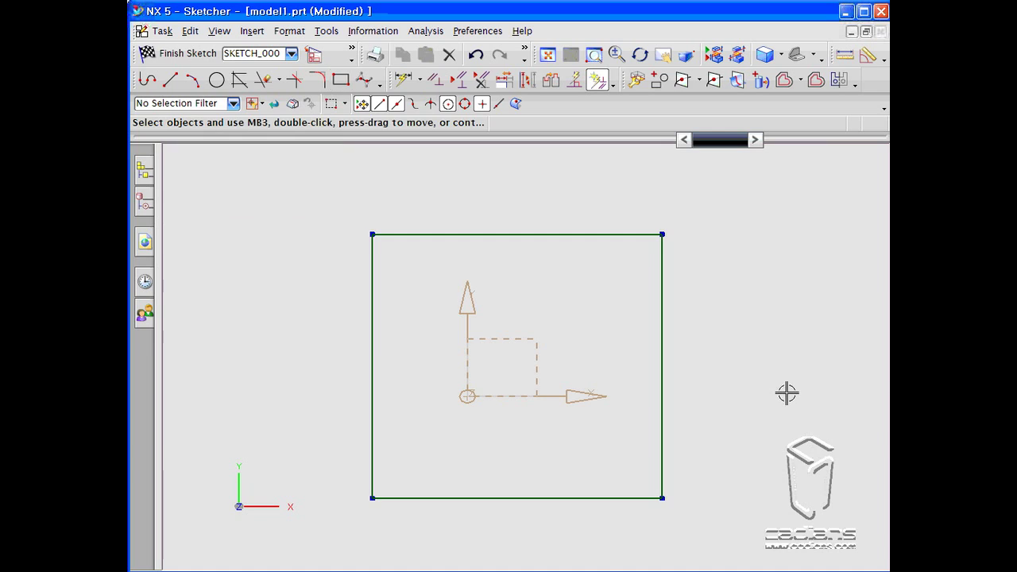
- Add inferred dimensions to the rectangle's width and height, and shift the whole rectangle slightly down and to the left
click(419, 80)
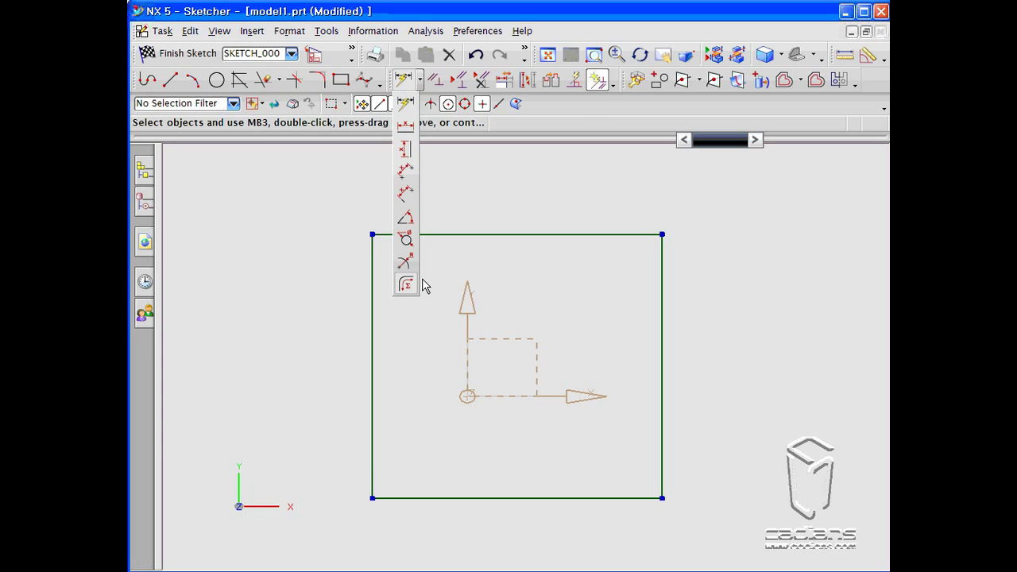
click(406, 104)
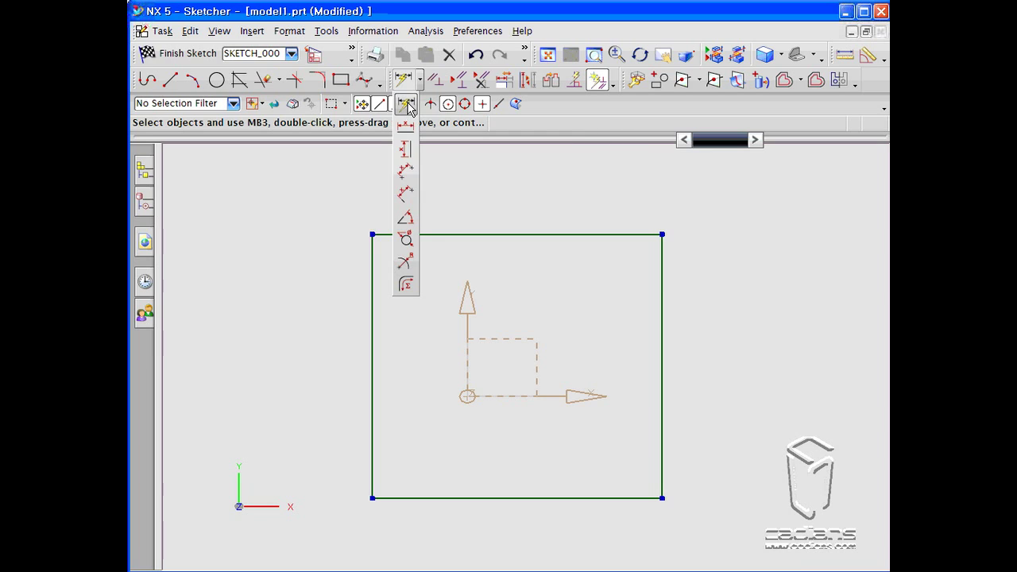
click(525, 233)
click(513, 182)
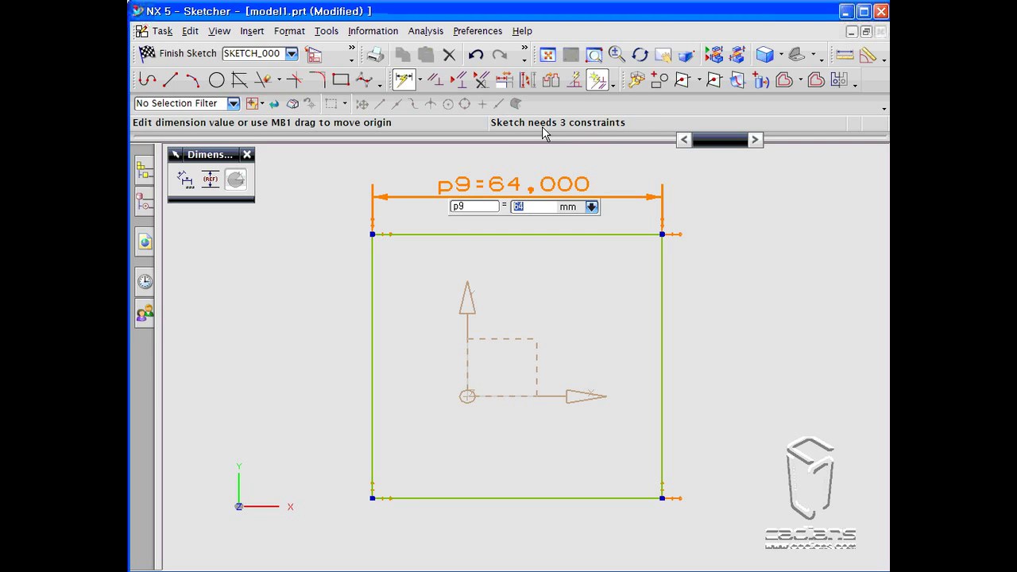
click(371, 297)
click(312, 294)
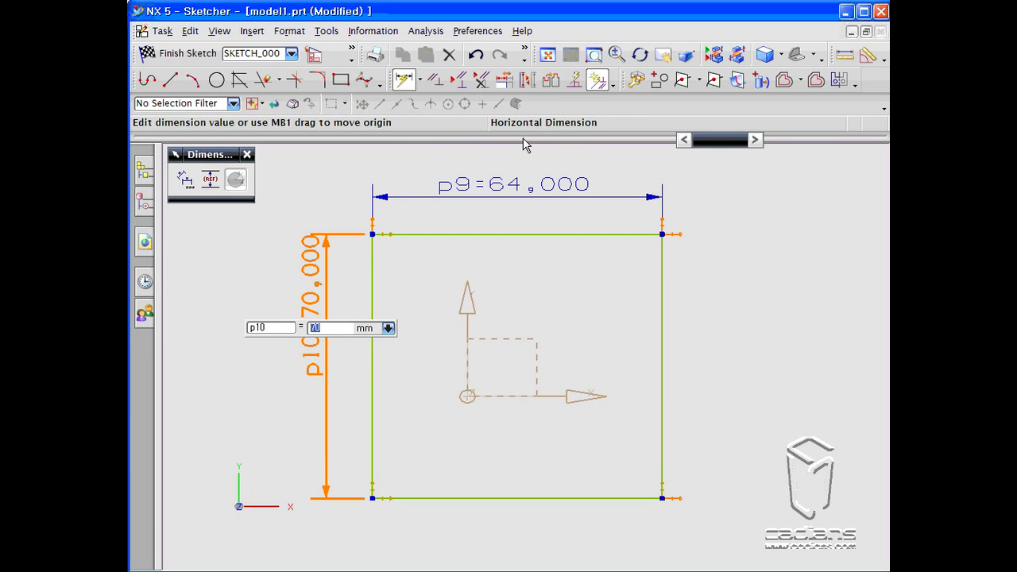
middle_click(563, 297)
scroll(564, 298, down, 1)
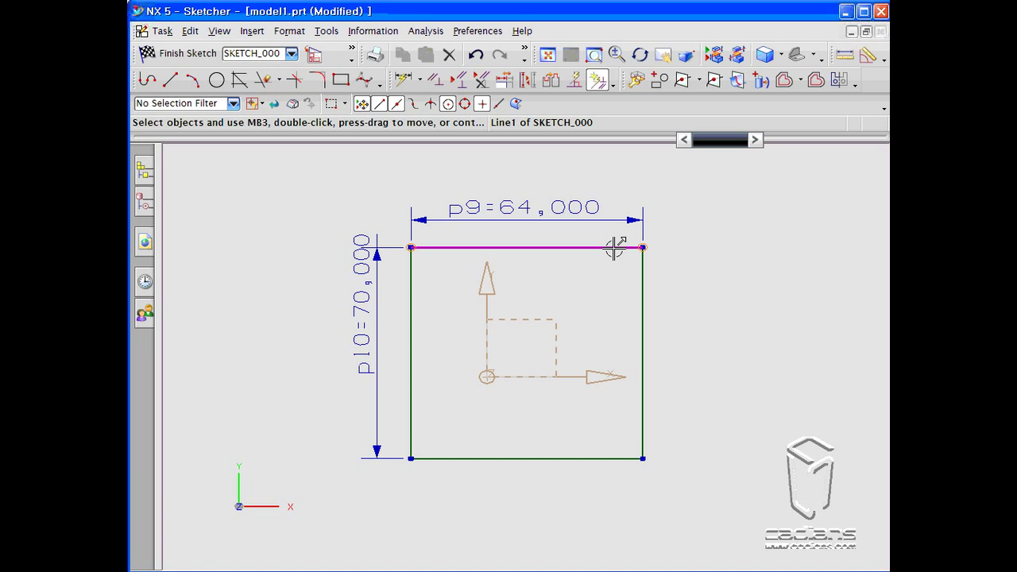
mouse_move(615, 248)
mouse_down()
mouse_move(676, 284)
mouse_move(717, 264)
mouse_move(703, 286)
mouse_move(608, 279)
mouse_move(596, 263)
mouse_up()
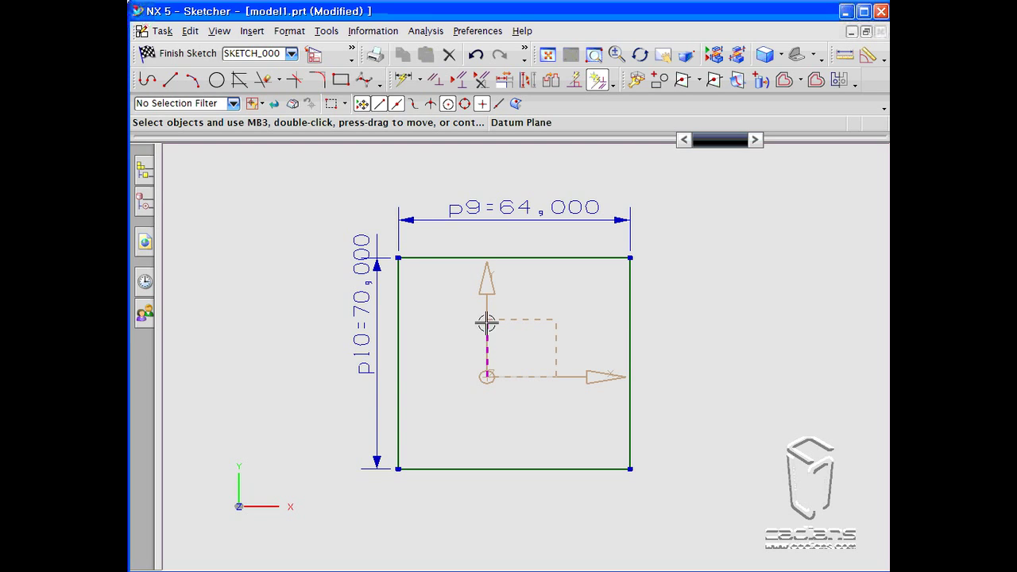
- Add inferred dimensions from the rectangle's left edge to the vertical axis and from its top edge to the horizontal axis
click(401, 82)
click(399, 310)
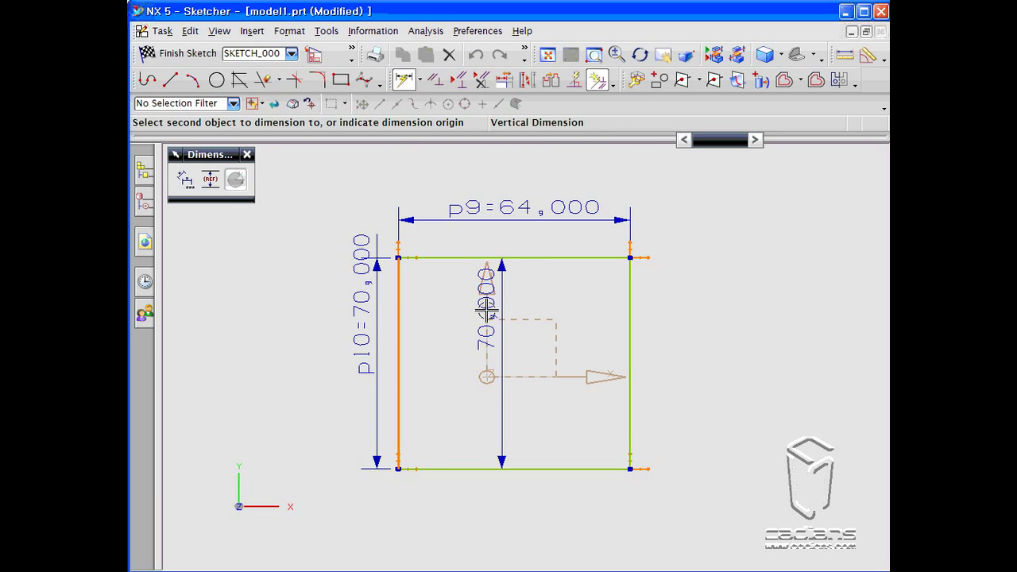
click(487, 309)
click(449, 229)
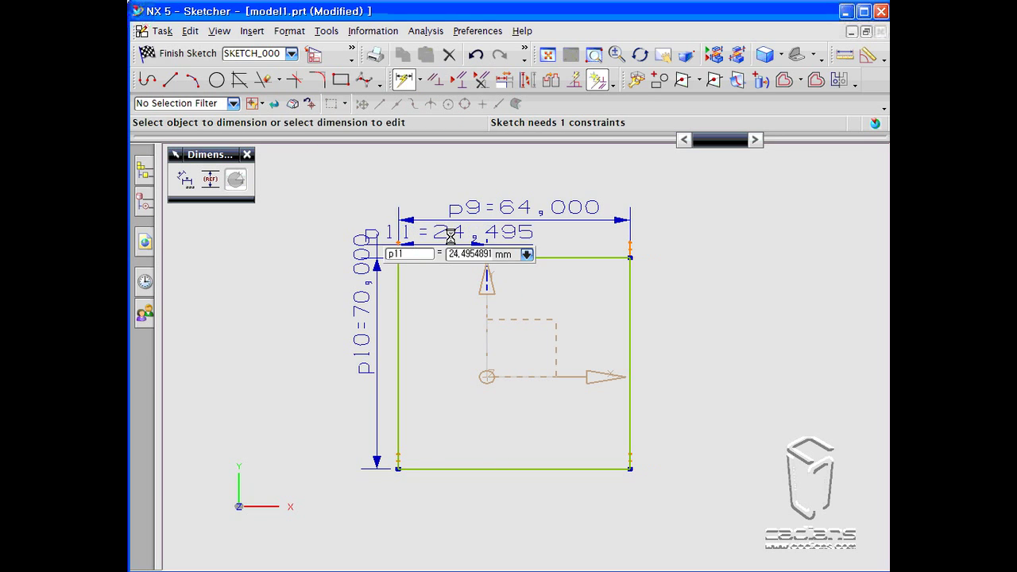
click(579, 257)
click(566, 375)
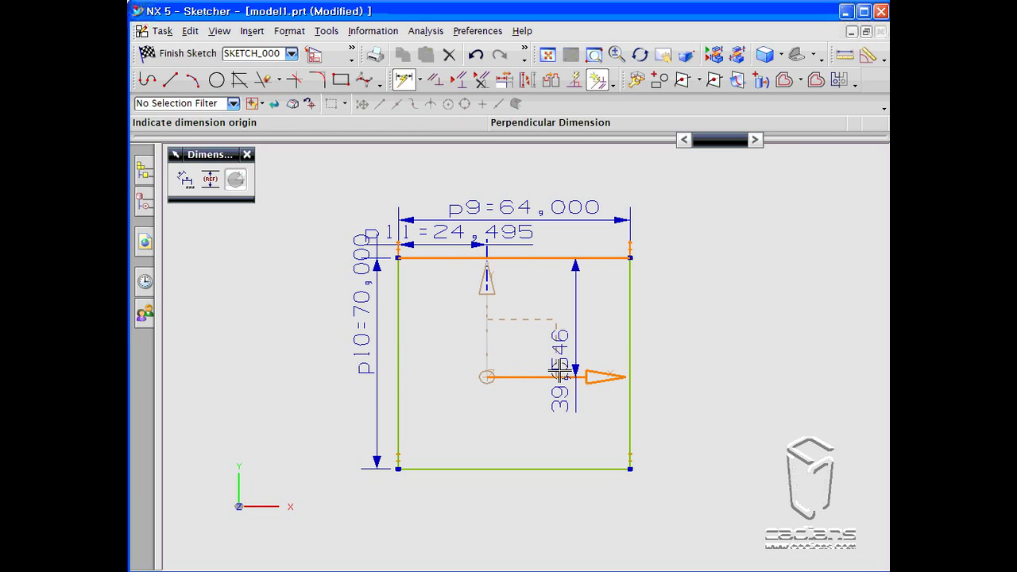
click(300, 340)
key(Escape)
- Space out the dimension texts, moving overall height and width farther outward and the horizontal offset between the width dimension and rectangle
drag(363, 313, 244, 296)
drag(469, 208, 475, 173)
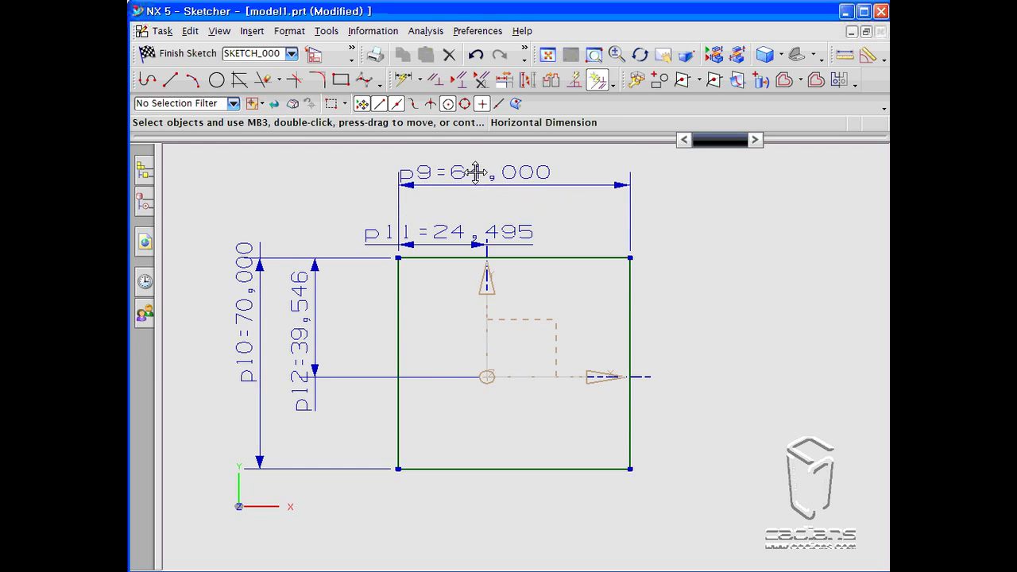
drag(470, 231, 541, 207)
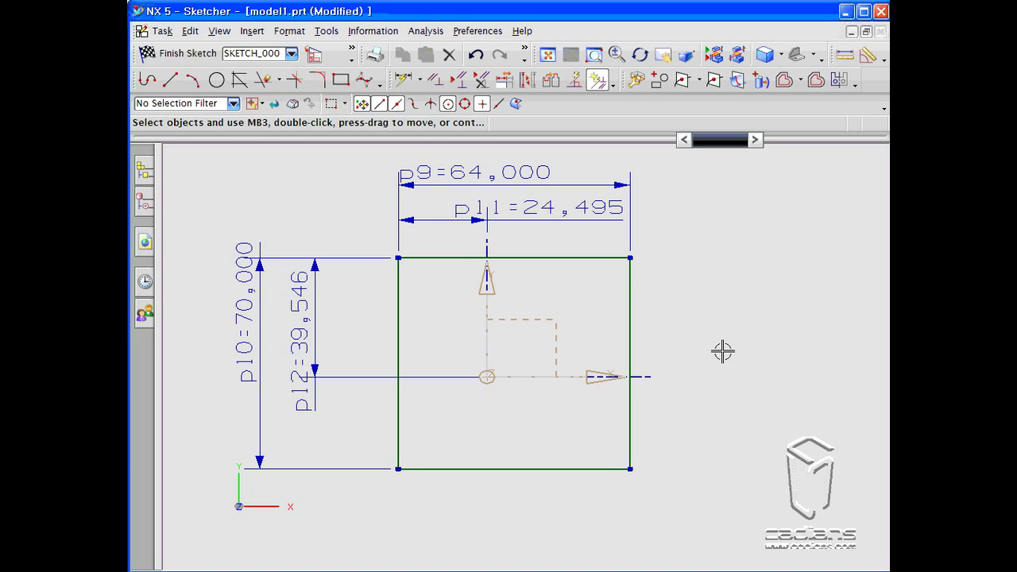
- Try to move the dimensioned rectangle to the right by its top edge
middle_drag(690, 325, 674, 312)
drag(551, 257, 765, 254)
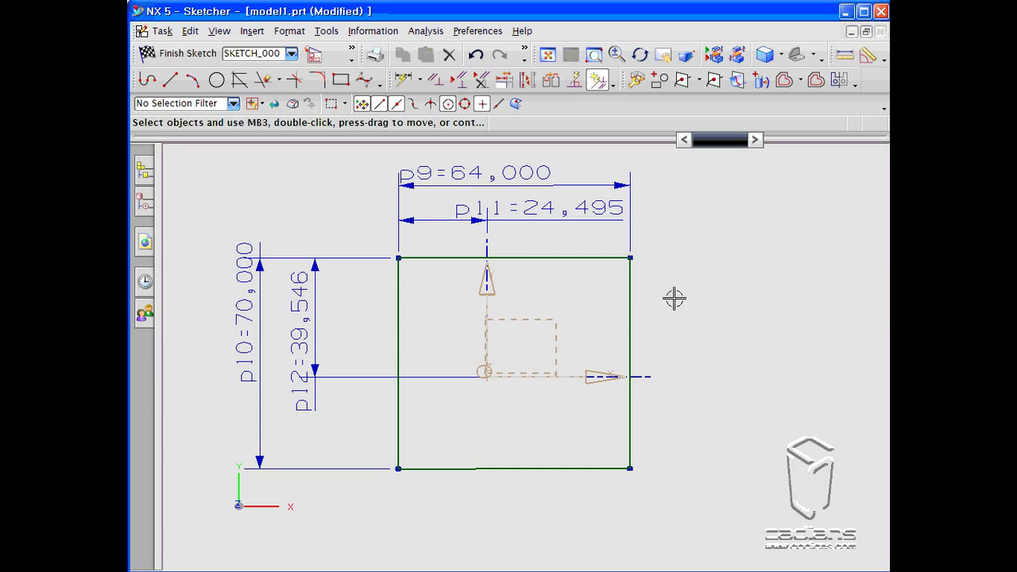
- Display all sketch constraints and start Inferred Dimensions to check the sketch's constraint status
click(461, 81)
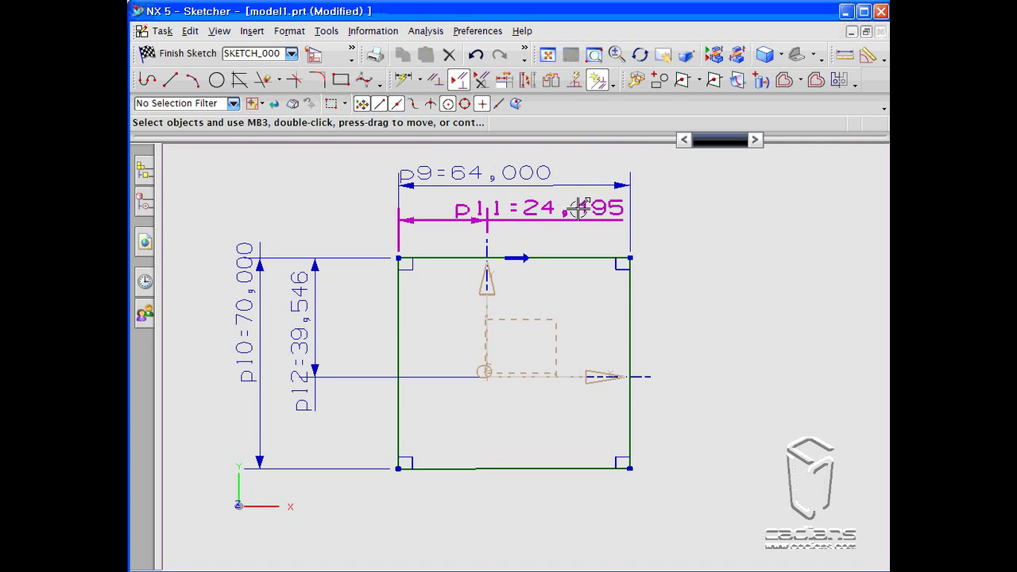
click(404, 81)
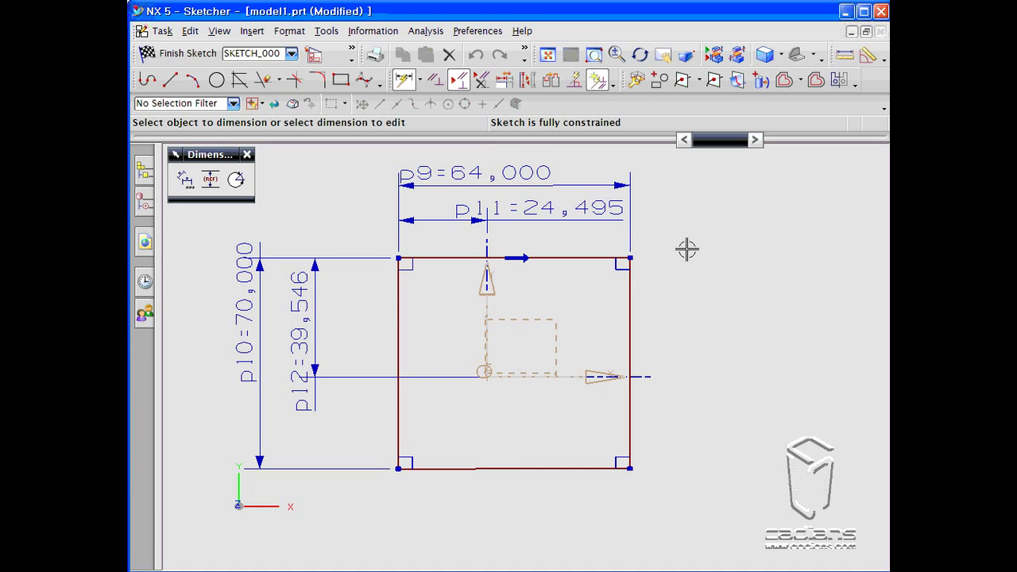
- Delete the vertical offset dimension between the rectangle's top edge and the horizontal axis, and add it again with Inferred Dimensions
key(Escape)
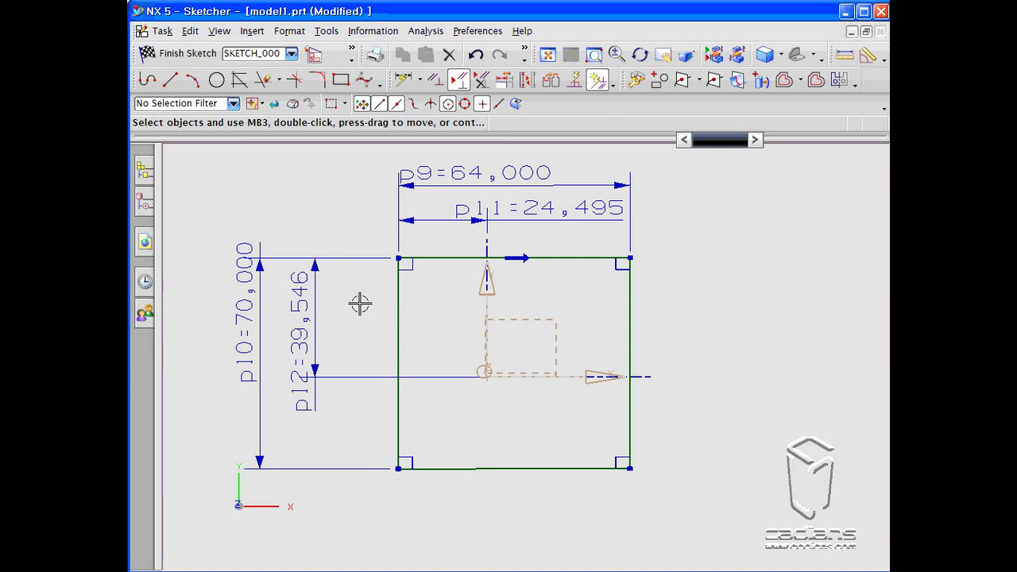
right_click(302, 337)
click(291, 313)
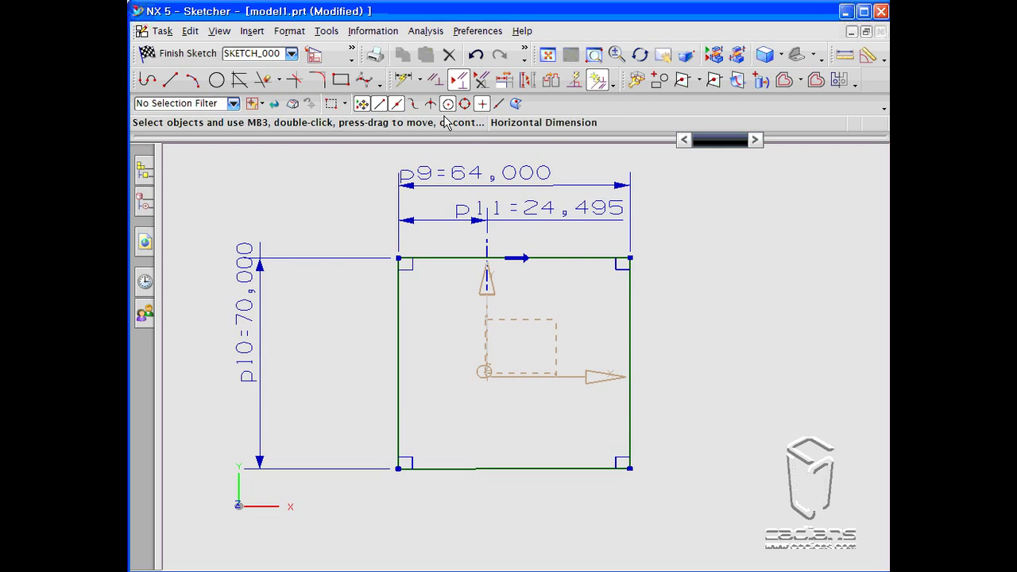
click(403, 79)
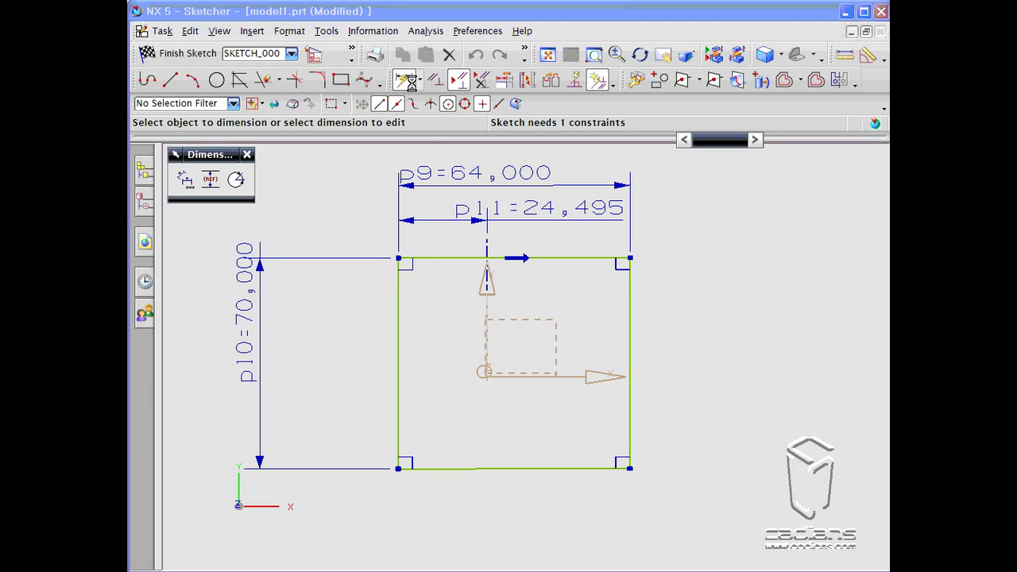
click(446, 258)
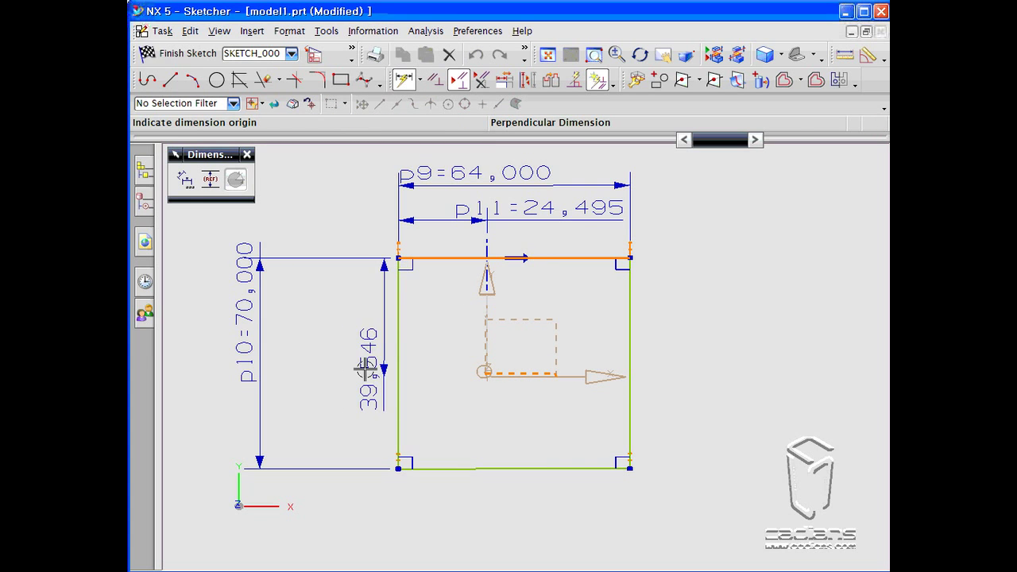
click(338, 359)
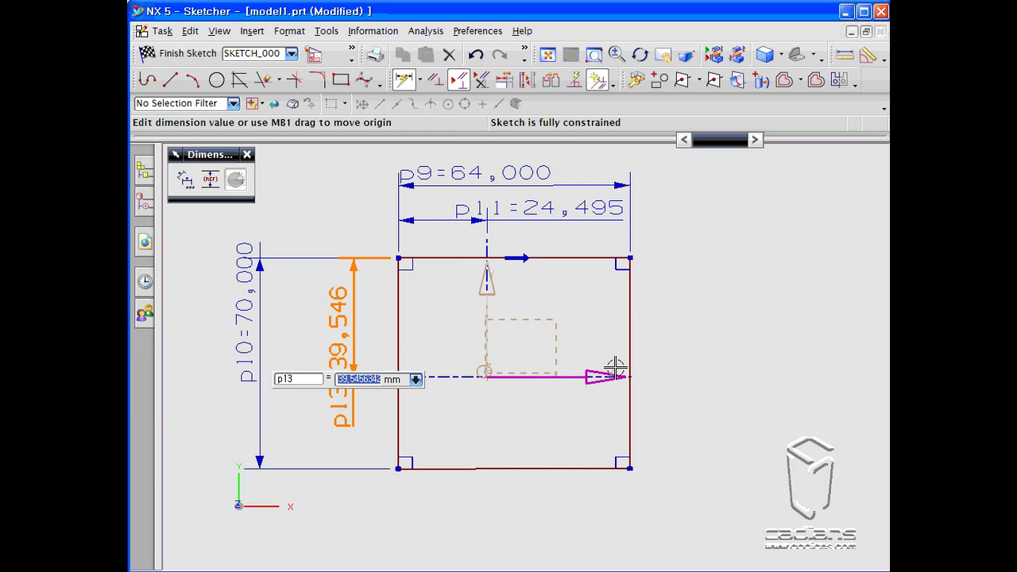
- Add a redundant height dimension to the rectangle's right edge and delete it again
click(635, 317)
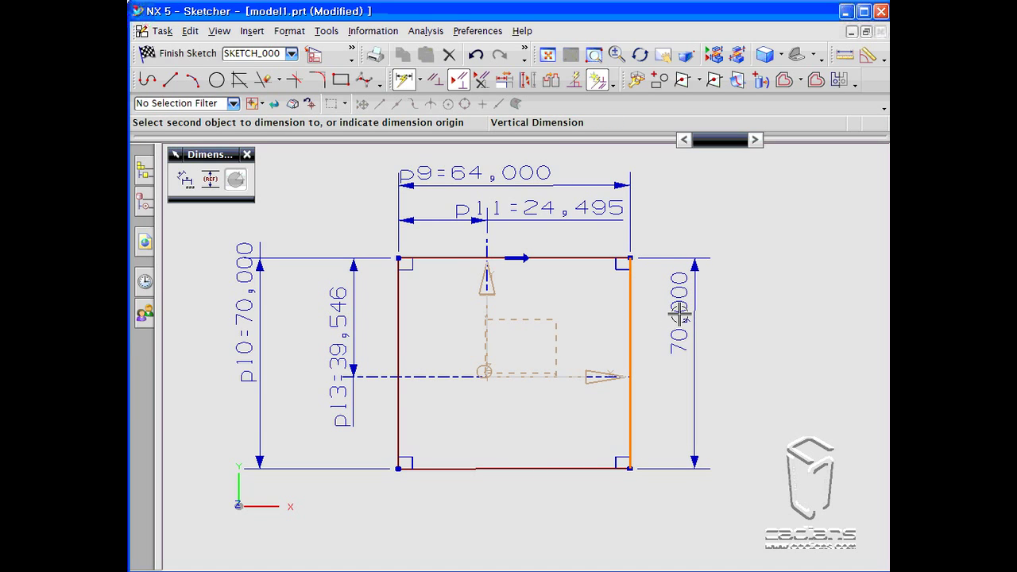
click(680, 320)
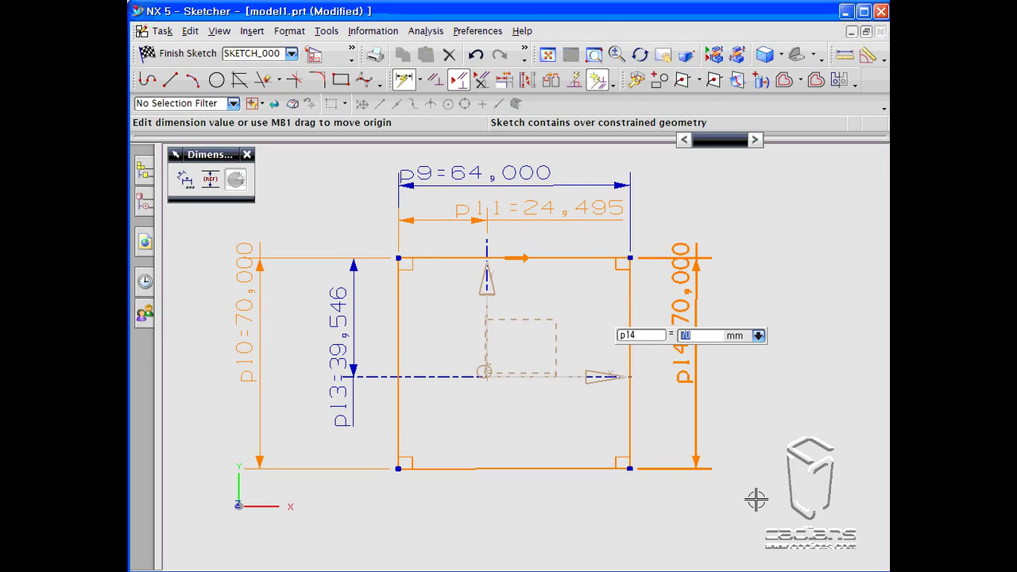
key(Escape)
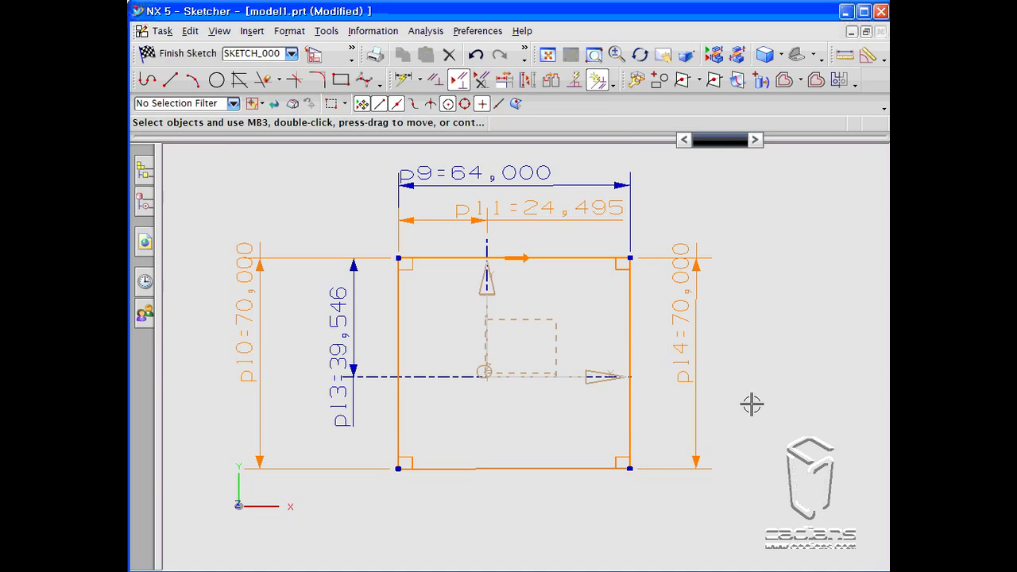
click(696, 347)
right_click(692, 347)
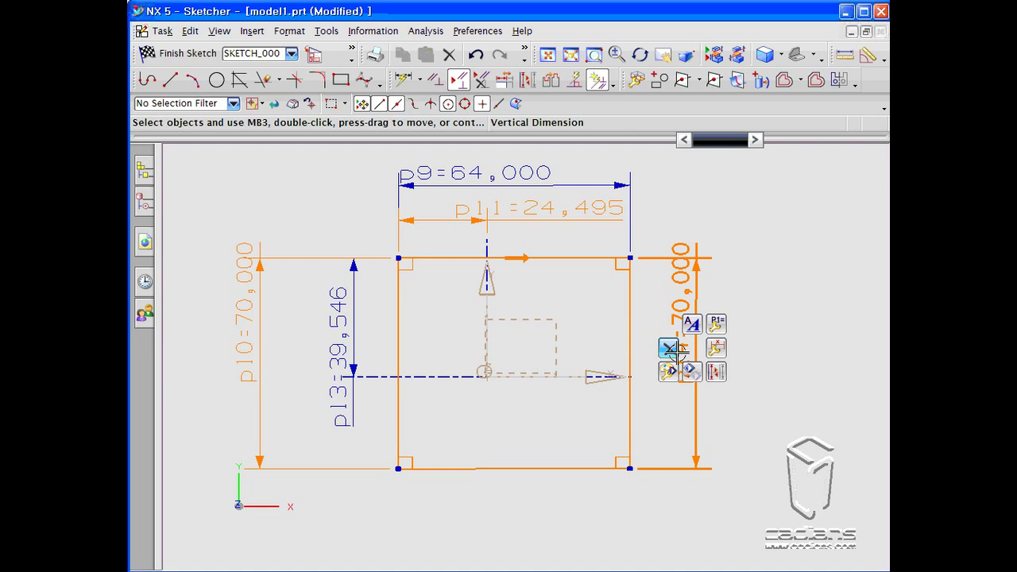
click(671, 352)
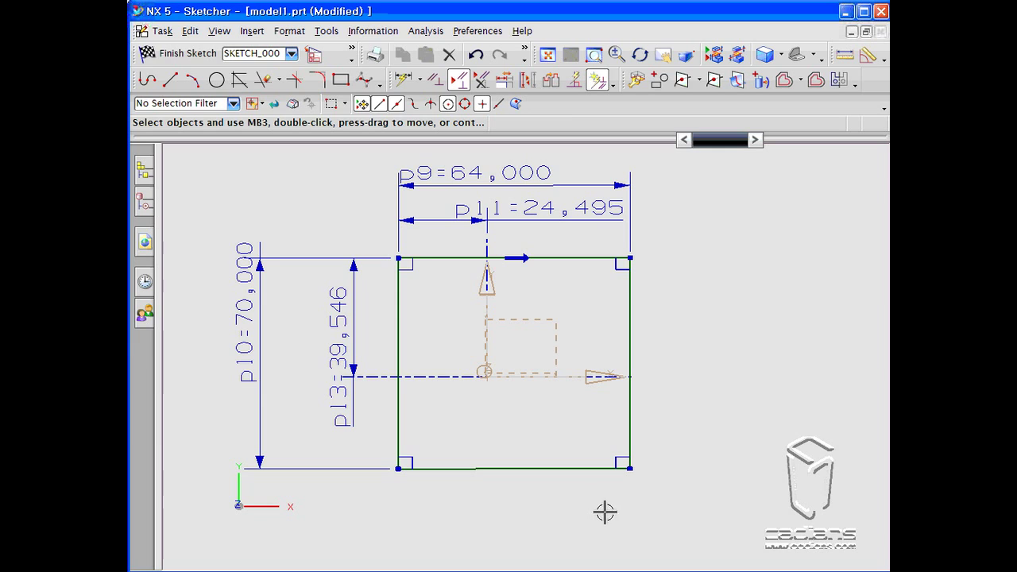
- Set the rectangle's overall width to 100 mm and move the horizontal offset dimension text closer to the top edge
double_click(497, 177)
text(100)
key(Return)
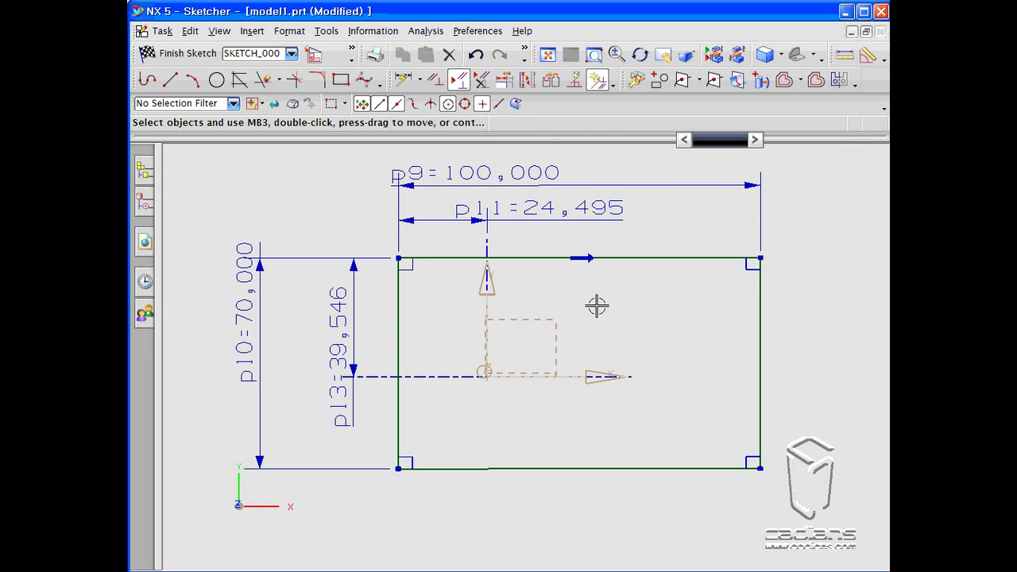
drag(537, 211, 508, 217)
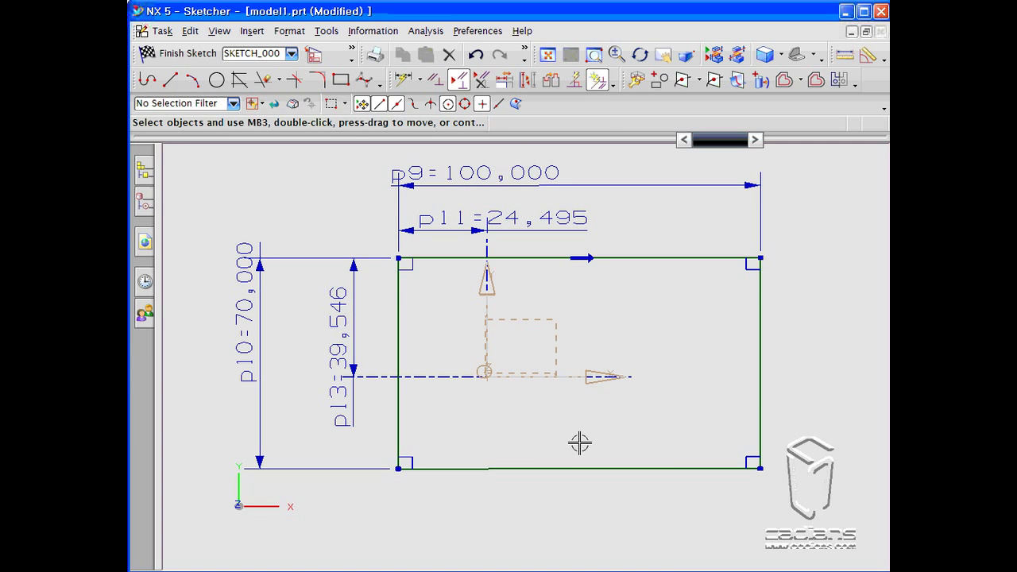
- Set the horizontal offset dimension p11 to the expression p9/2, half the rectangle's width
double_click(458, 221)
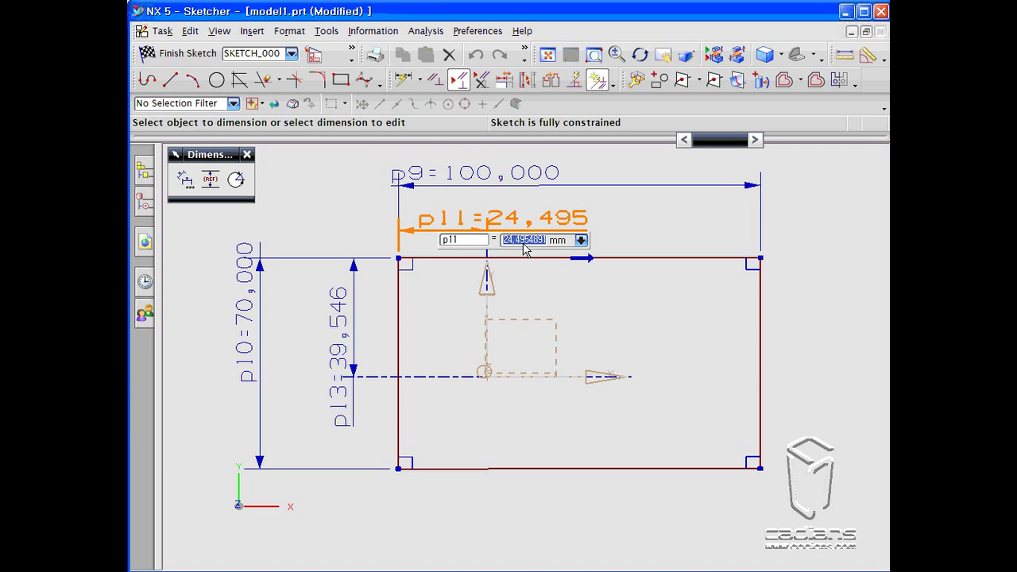
text(p9)
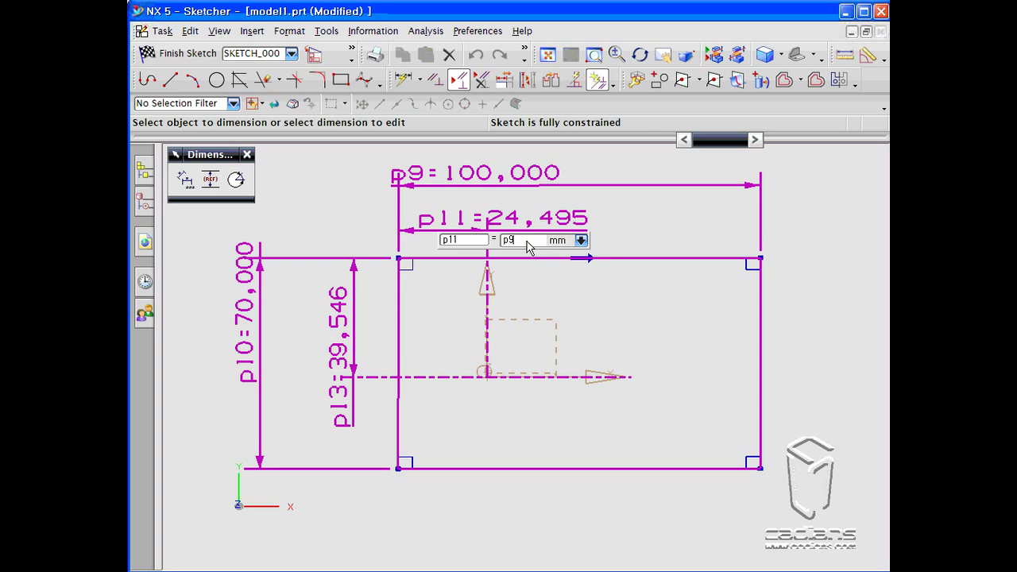
text(/2)
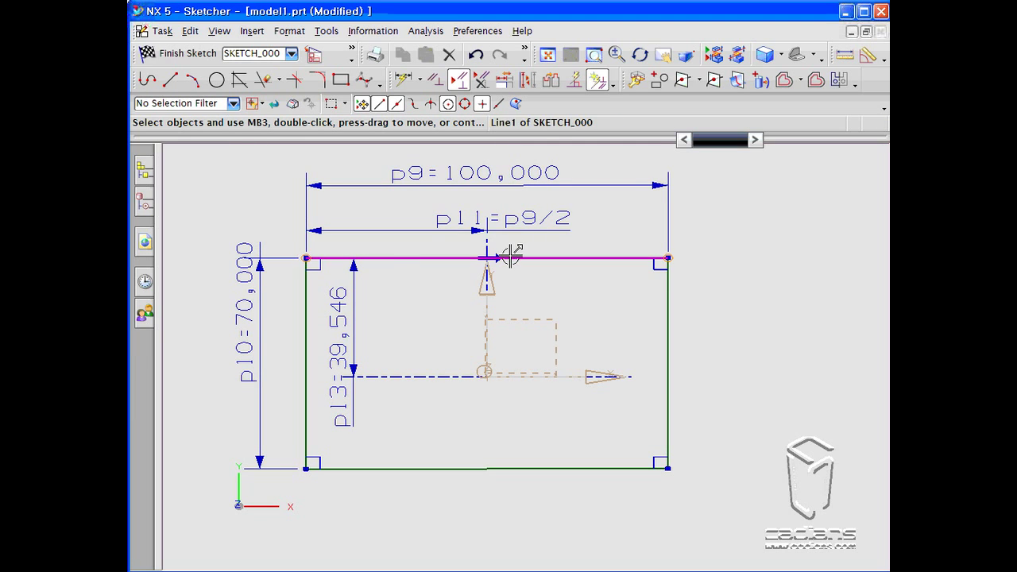
- Set the rectangle's height dimension p10 to the expression p13*2, twice the vertical offset
double_click(470, 174)
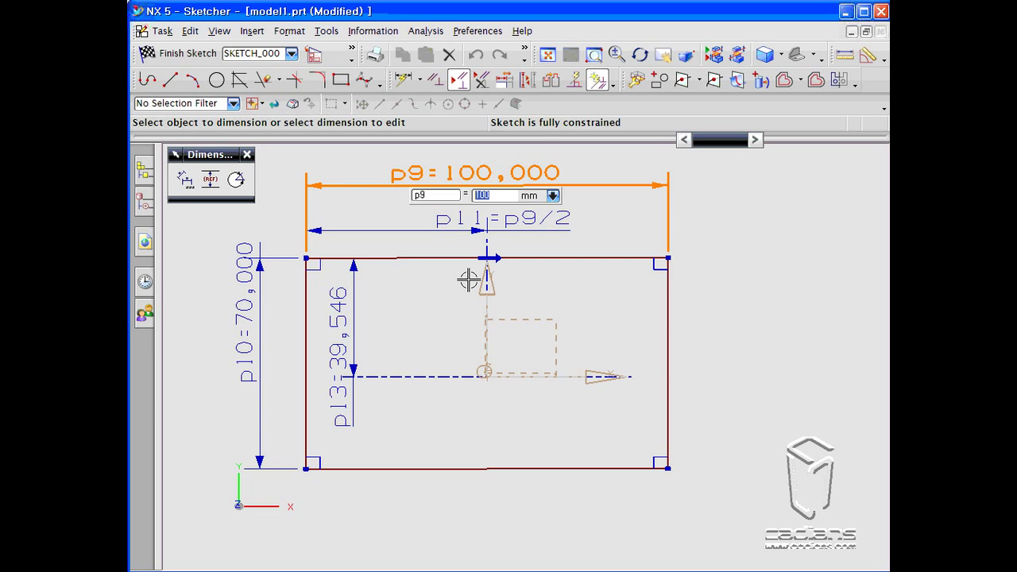
scroll(469, 280, down, 1)
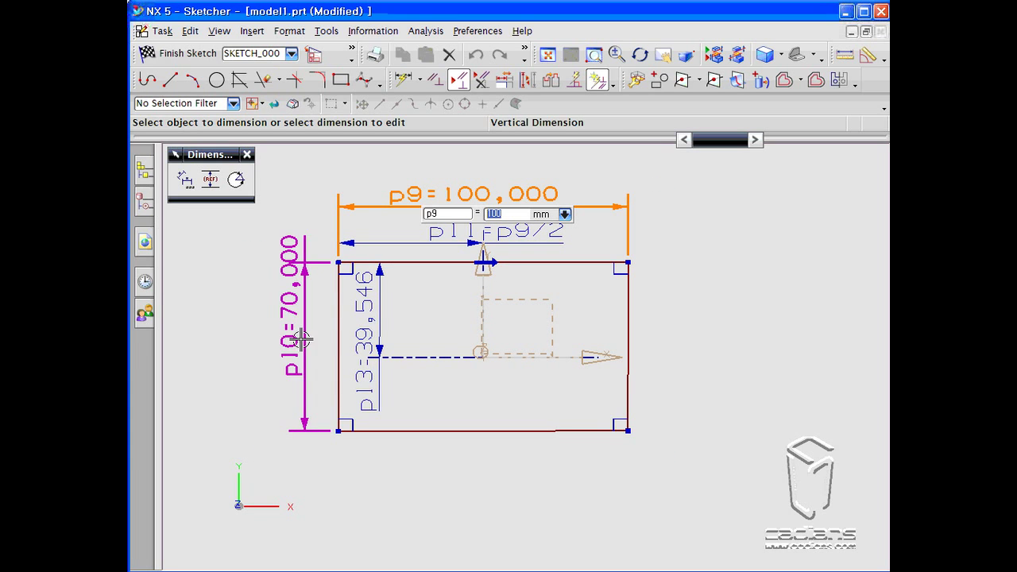
click(297, 308)
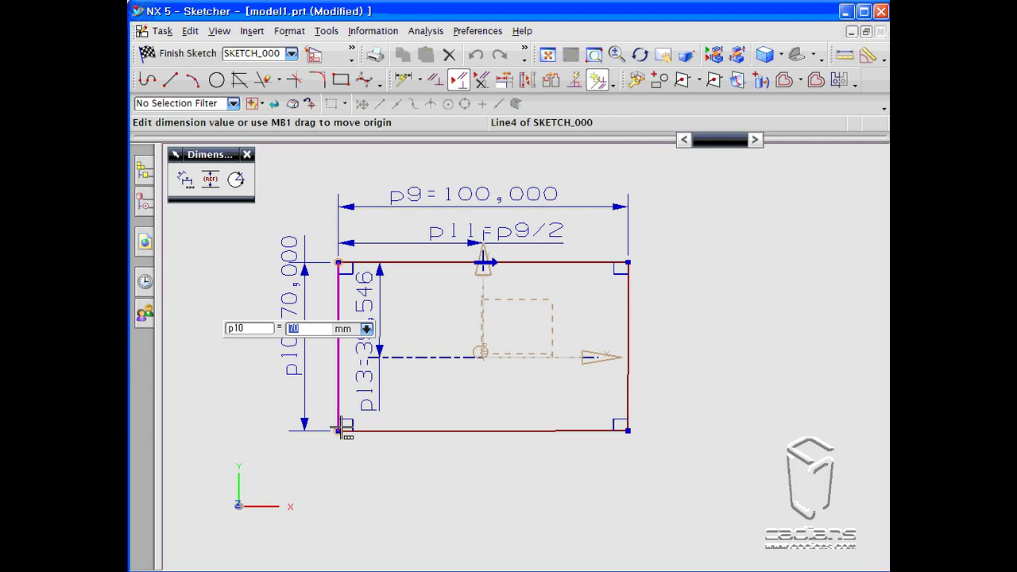
text(p13)
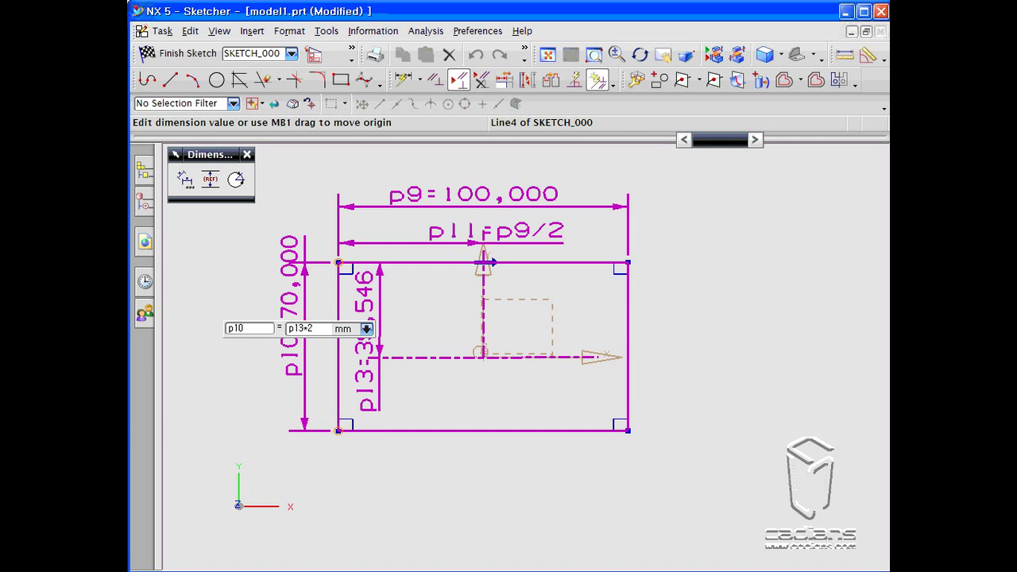
text(*2)
key(Return)
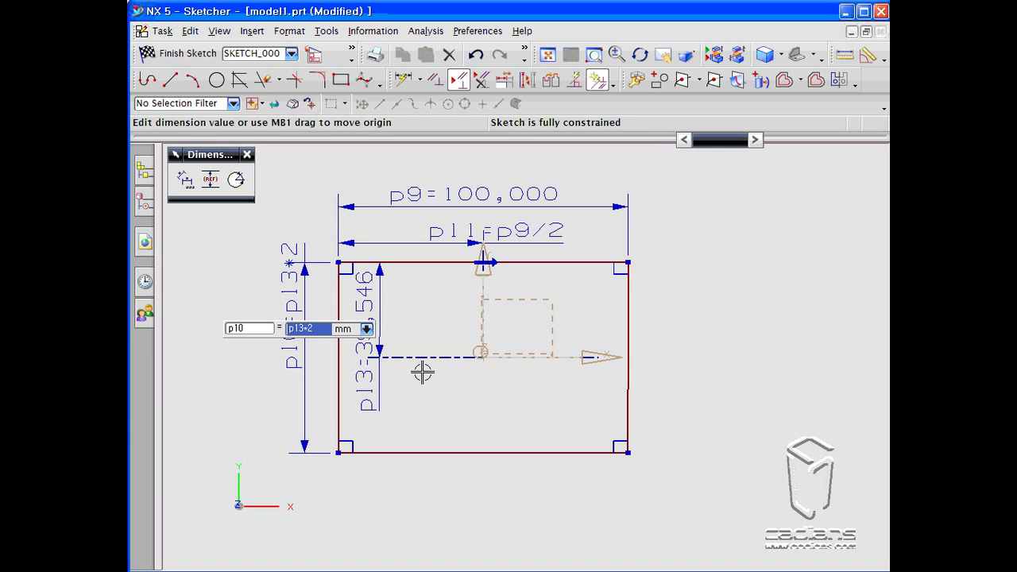
key(Escape)
- Set the vertical offset from the rectangle's top edge to the horizontal axis to 20 mm
double_click(387, 326)
text(20)
key(Return)
key(Escape)
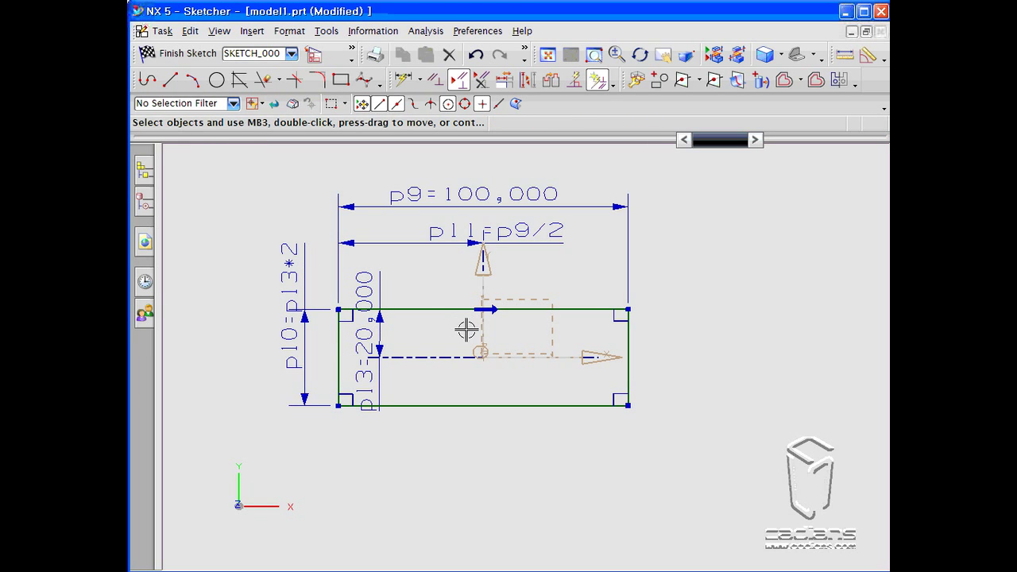
- Move the height and vertical offset dimensions farther out from the rectangle's left edge
drag(293, 350, 212, 350)
drag(374, 361, 261, 239)
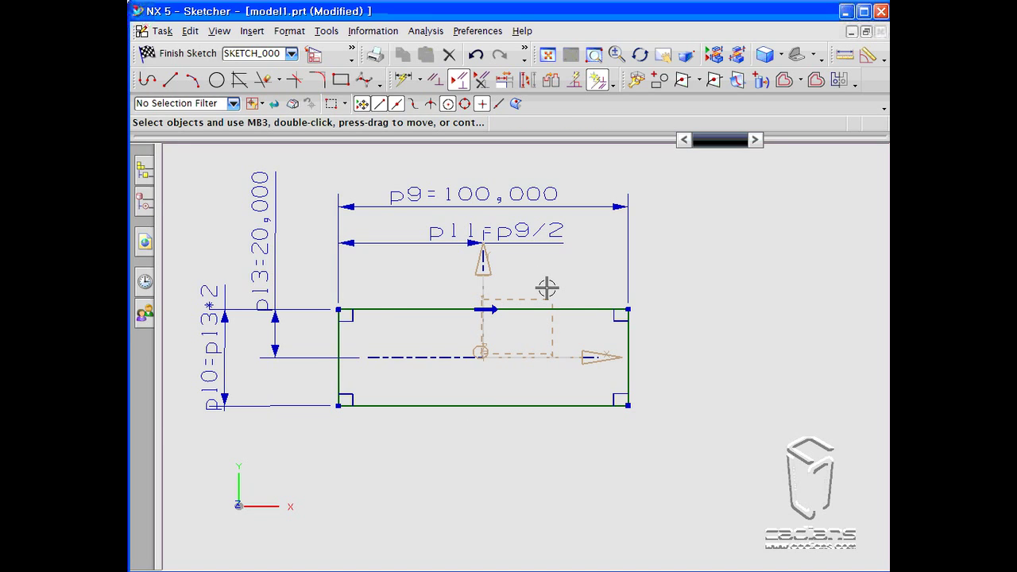
- Set the dimension text height to 2 in the Sketch Preferences and apply it
scroll(525, 273, up, 2)
scroll(524, 273, down, 2)
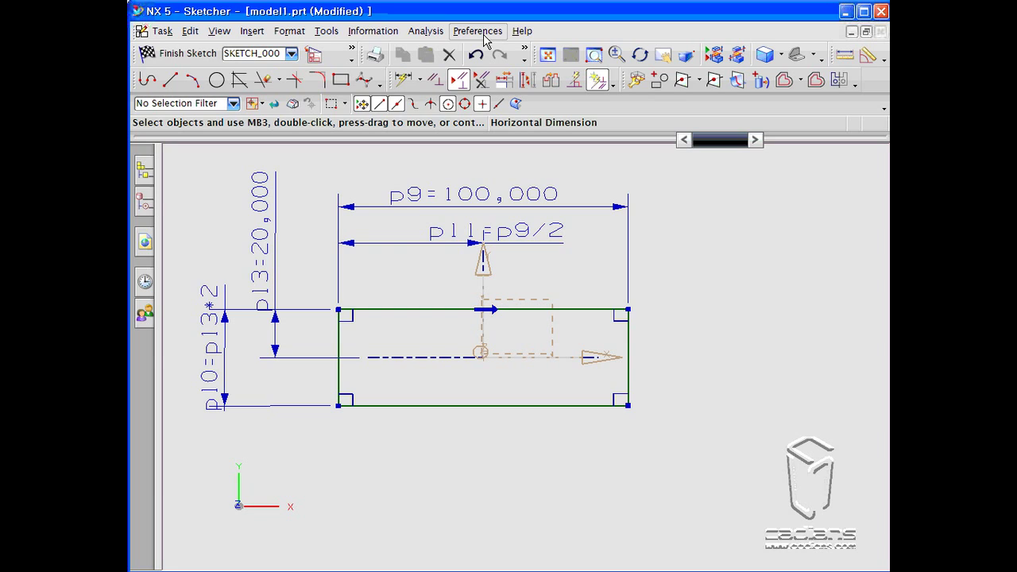
click(484, 37)
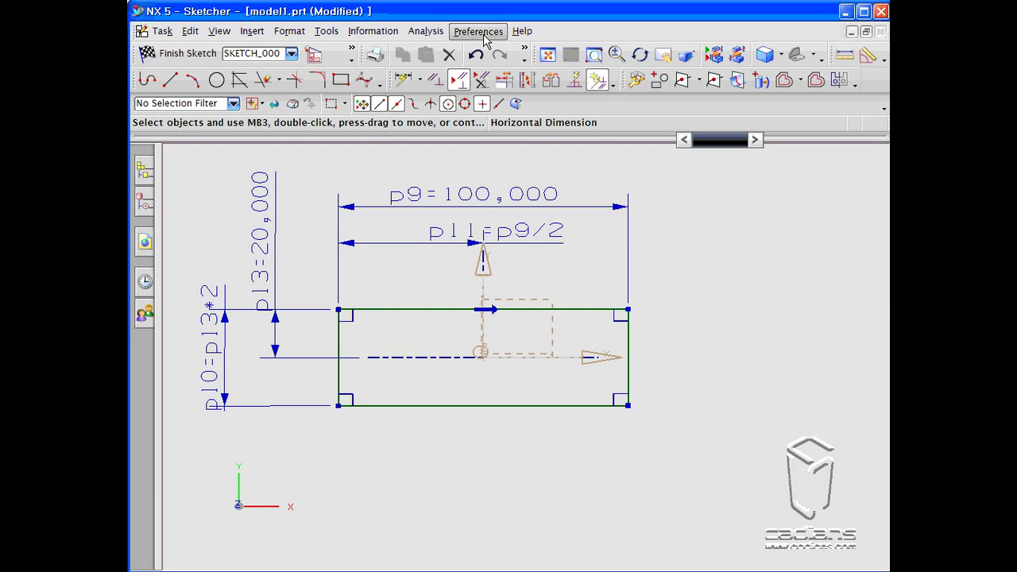
click(481, 33)
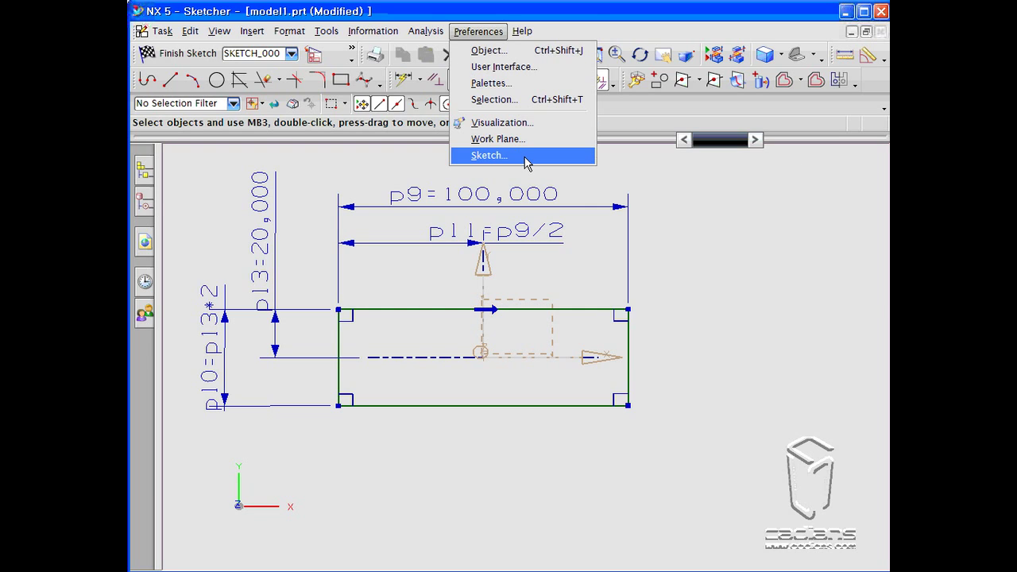
click(525, 155)
drag(297, 153, 846, 151)
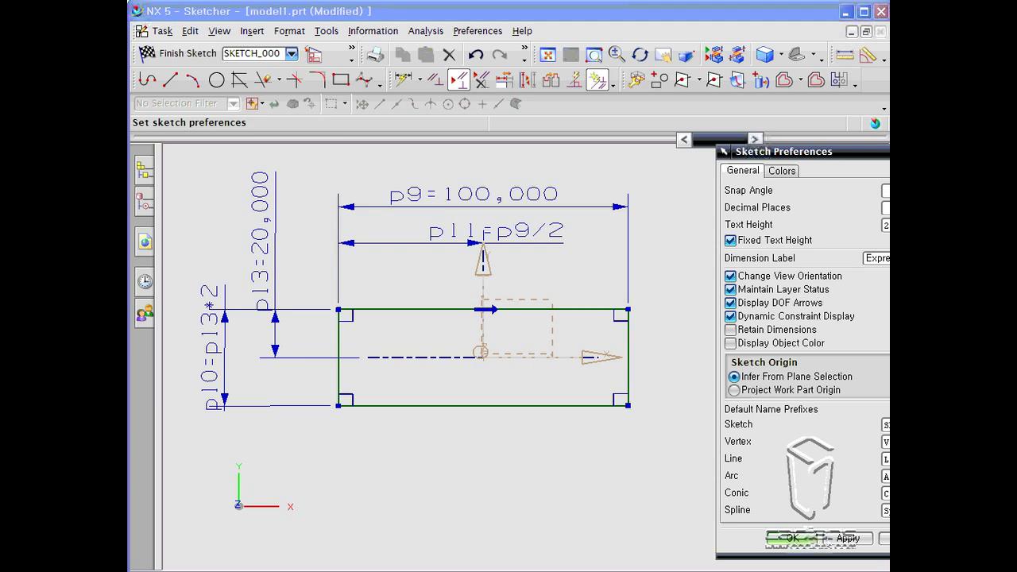
click(791, 538)
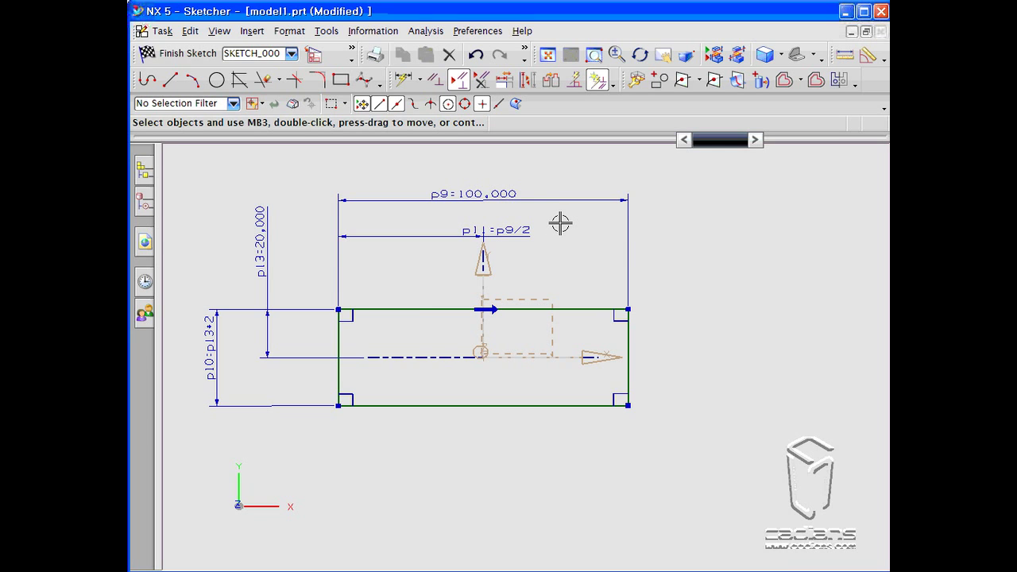
- Examine how the dimension text size behaves at different view magnifications with Fixed Text Height enabled
scroll(566, 213, up, 2)
scroll(559, 215, down, 2)
scroll(558, 215, up, 2)
scroll(559, 215, down, 1)
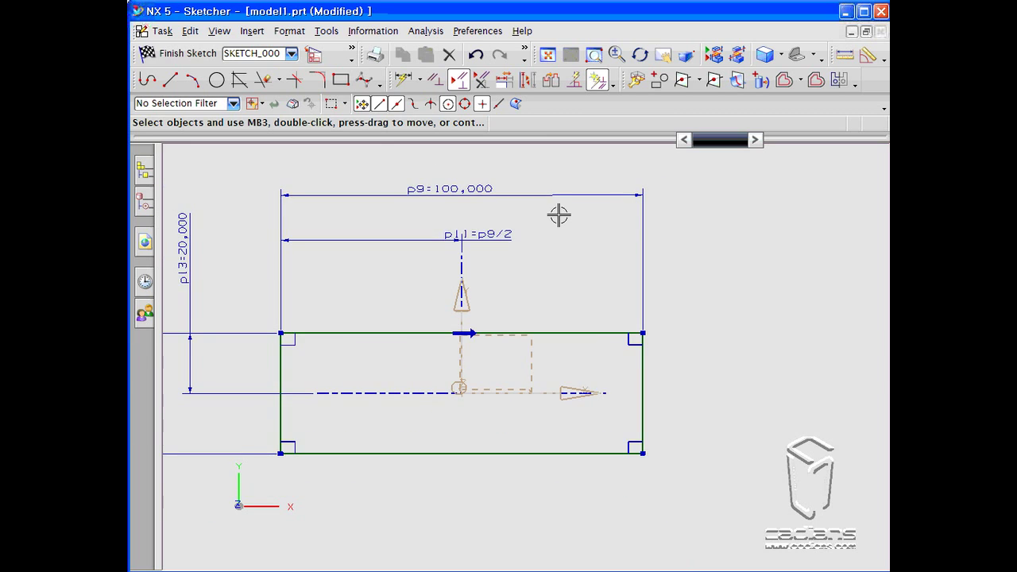
shift+middle_drag(511, 225, 636, 236)
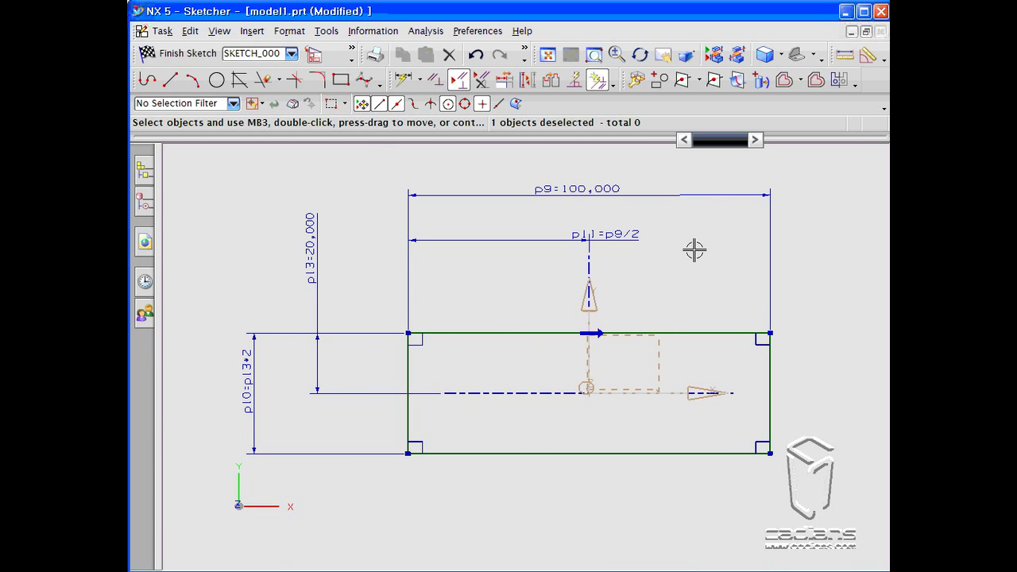
scroll(638, 182, up, 4)
scroll(638, 191, down, 2)
scroll(638, 192, down, 2)
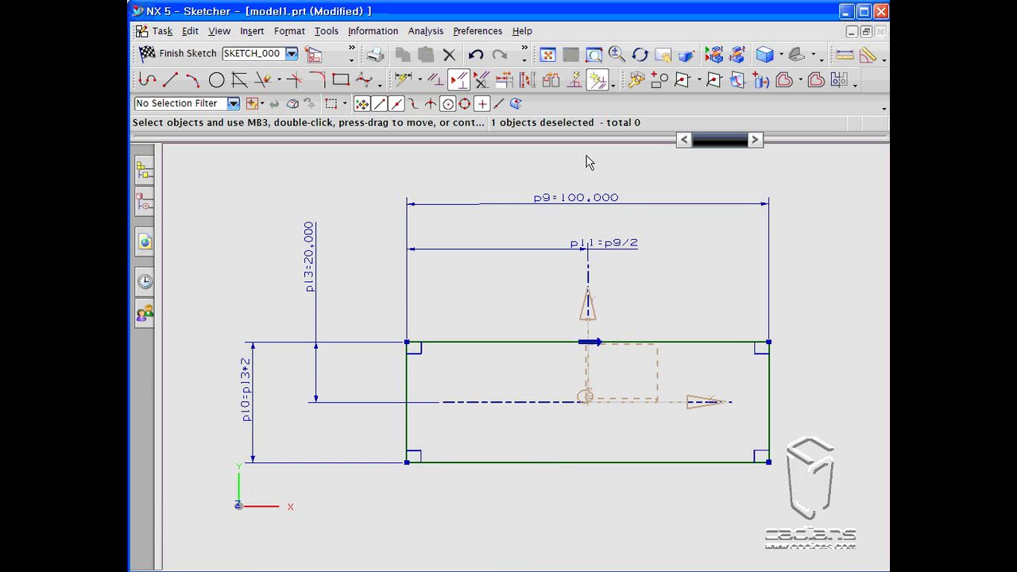
- Turn off Fixed Text Height in the Sketch Preferences and apply the change
click(476, 30)
click(486, 154)
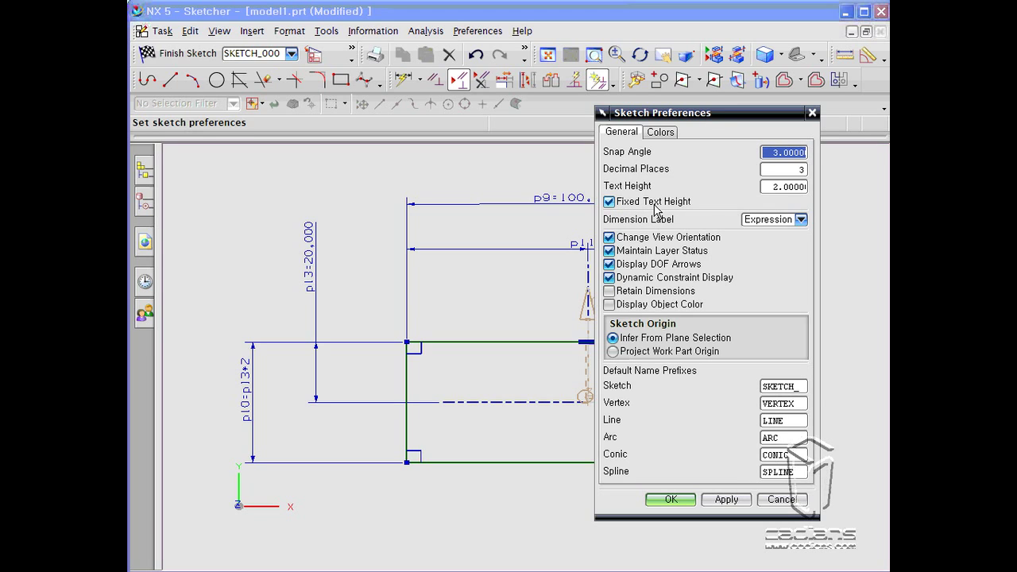
click(609, 202)
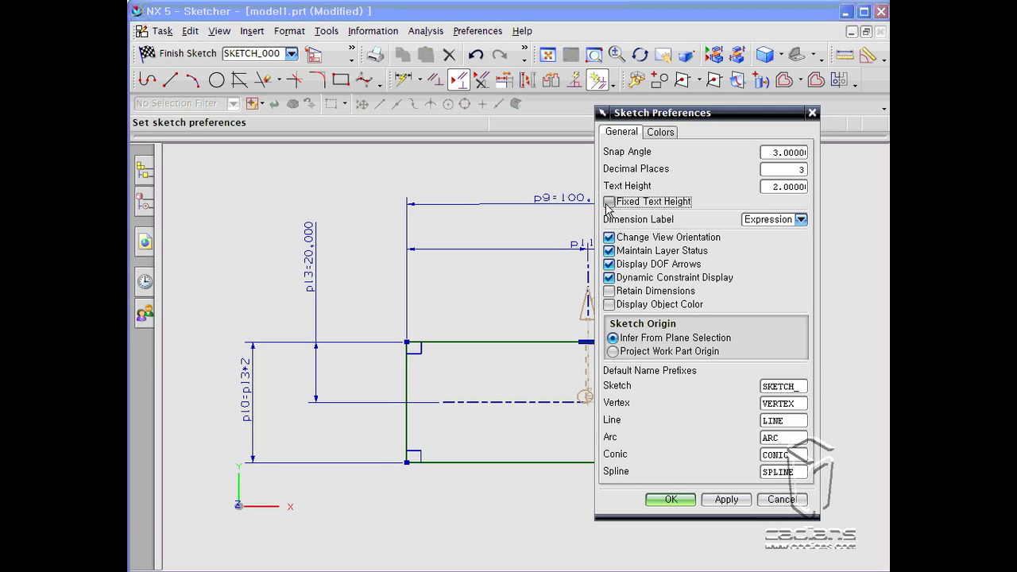
click(726, 499)
click(772, 500)
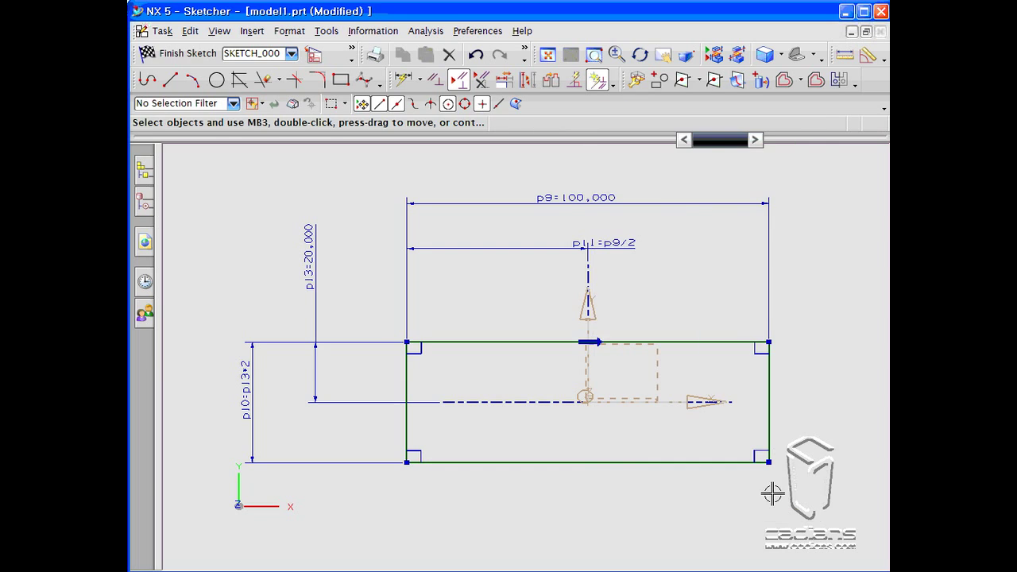
- Move the horizontal offset dimension and the overall width dimension closer to the rectangle's top edge
scroll(562, 220, down, 1)
scroll(562, 220, up, 3)
scroll(556, 224, down, 4)
scroll(562, 229, up, 4)
scroll(561, 228, down, 2)
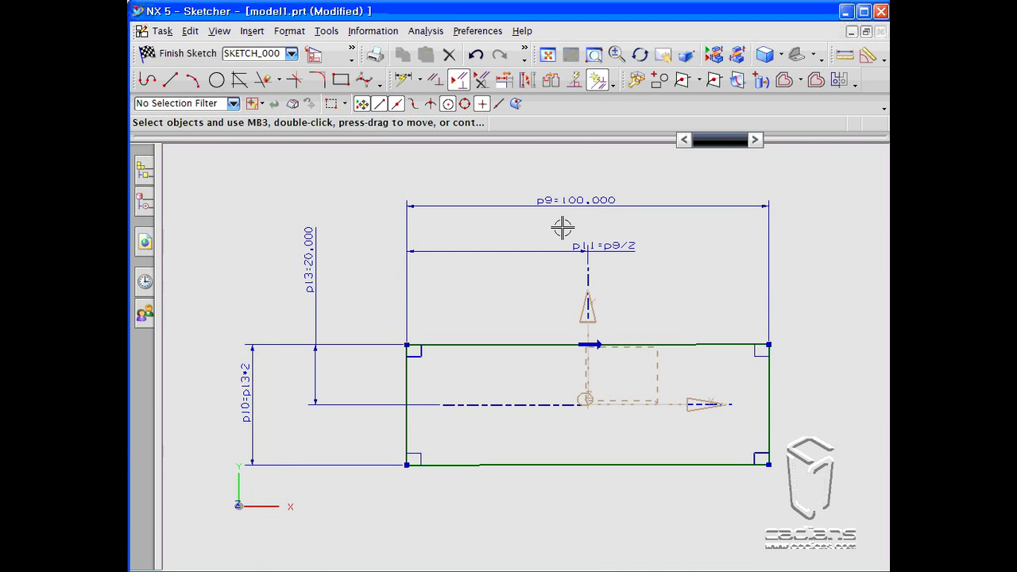
drag(558, 251, 538, 319)
drag(579, 199, 572, 266)
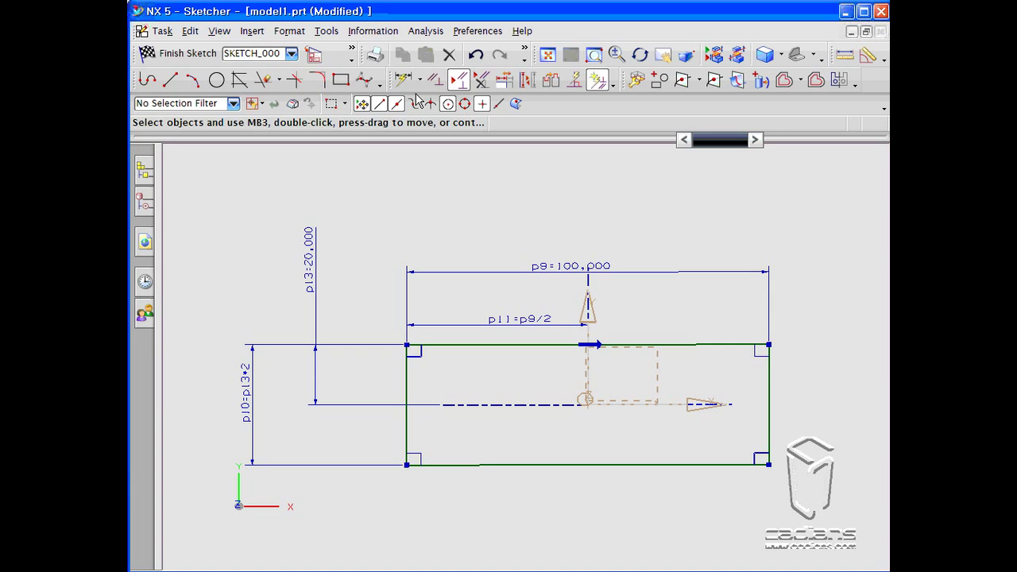
- Delete the horizontal and vertical offset dimensions that locate the rectangle relative to the axes
scroll(515, 210, down, 1)
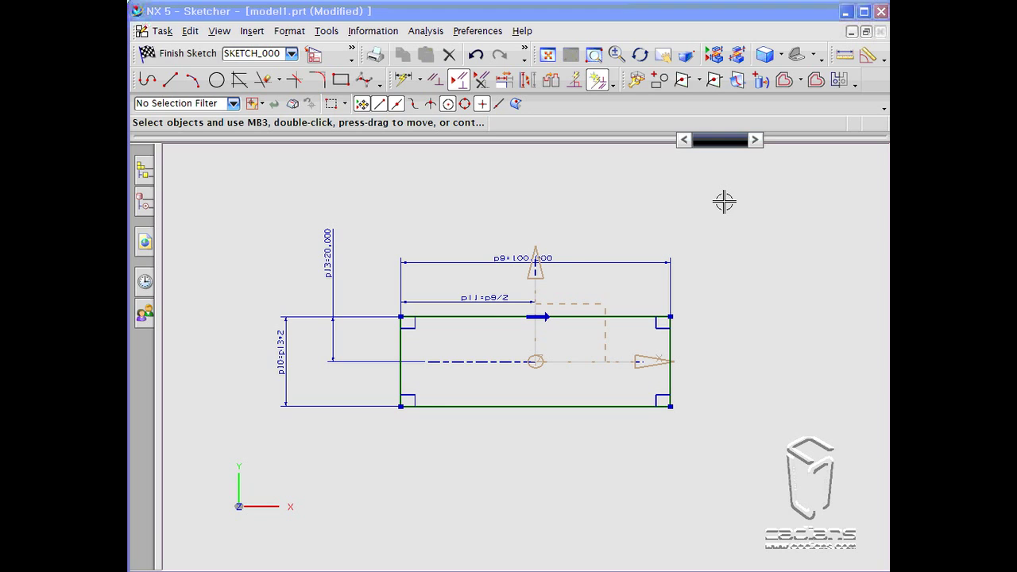
double_click(491, 298)
right_click(491, 298)
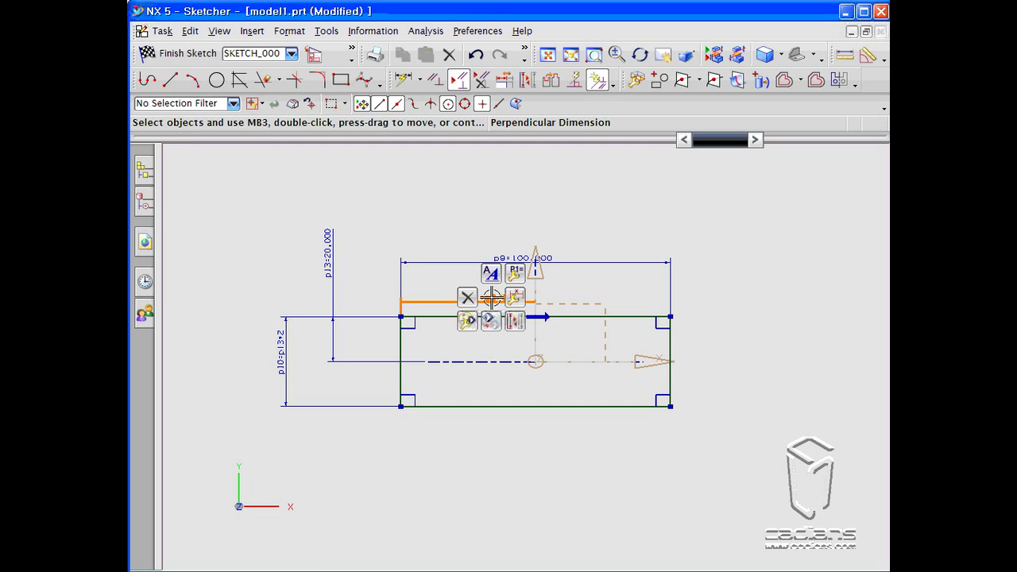
click(468, 297)
right_click(335, 266)
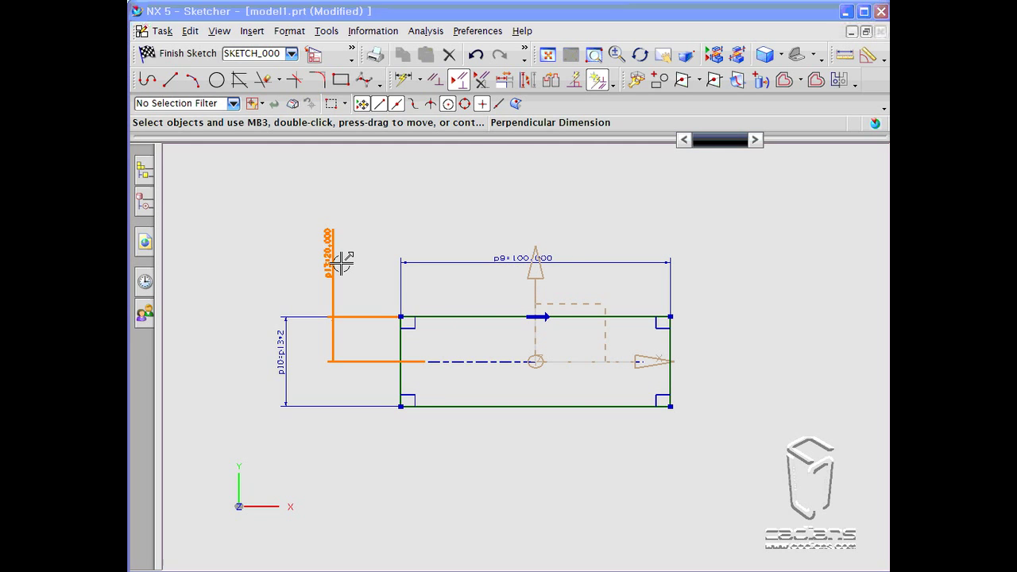
click(317, 263)
- Place the overall width dimension farther above the rectangle and shift the rectangle off-centre toward negative X
drag(499, 313, 505, 200)
drag(493, 371, 457, 410)
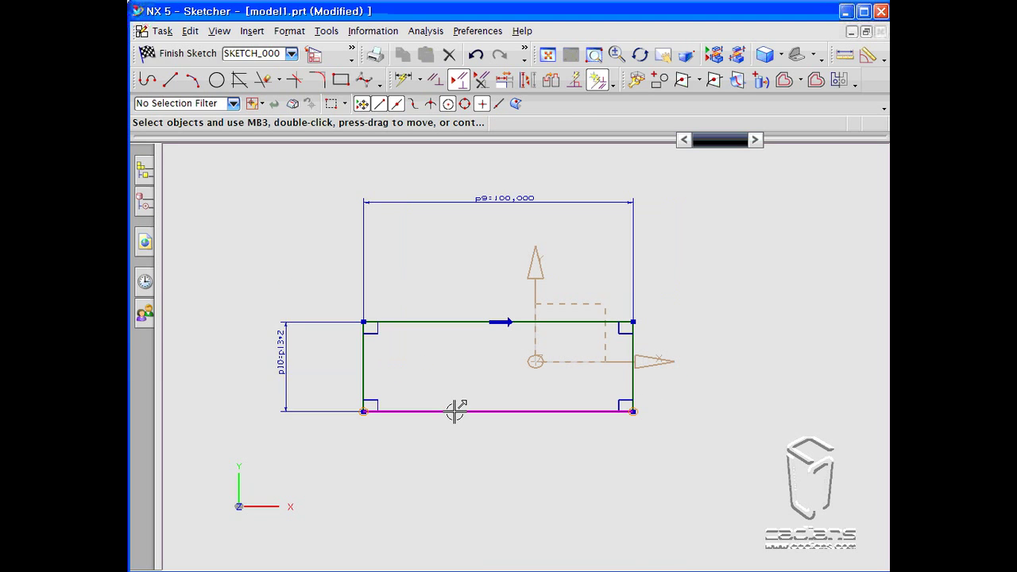
- Apply a Midpoint constraint between the rectangle's top edge and the sketch origin point
click(435, 81)
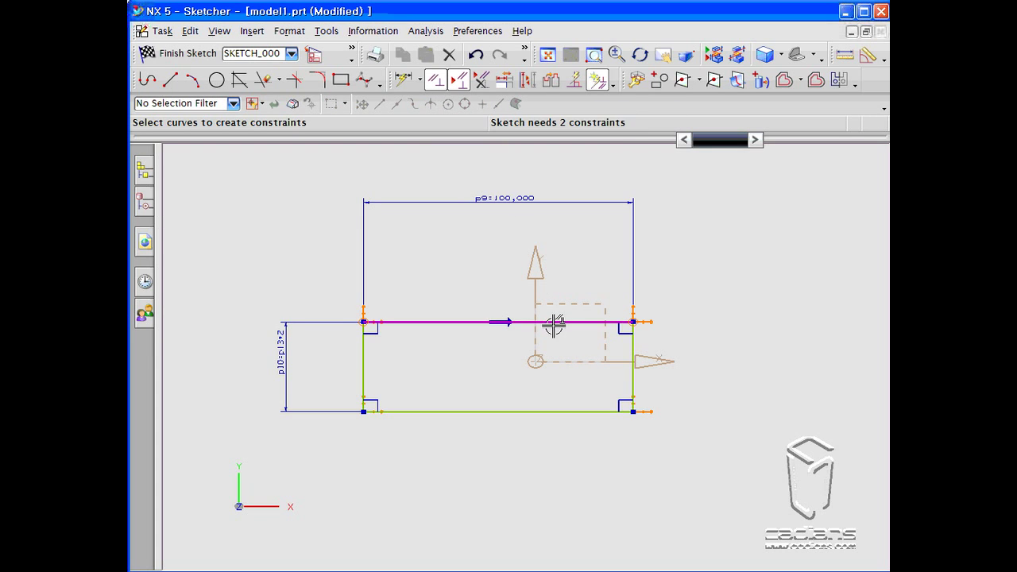
click(496, 322)
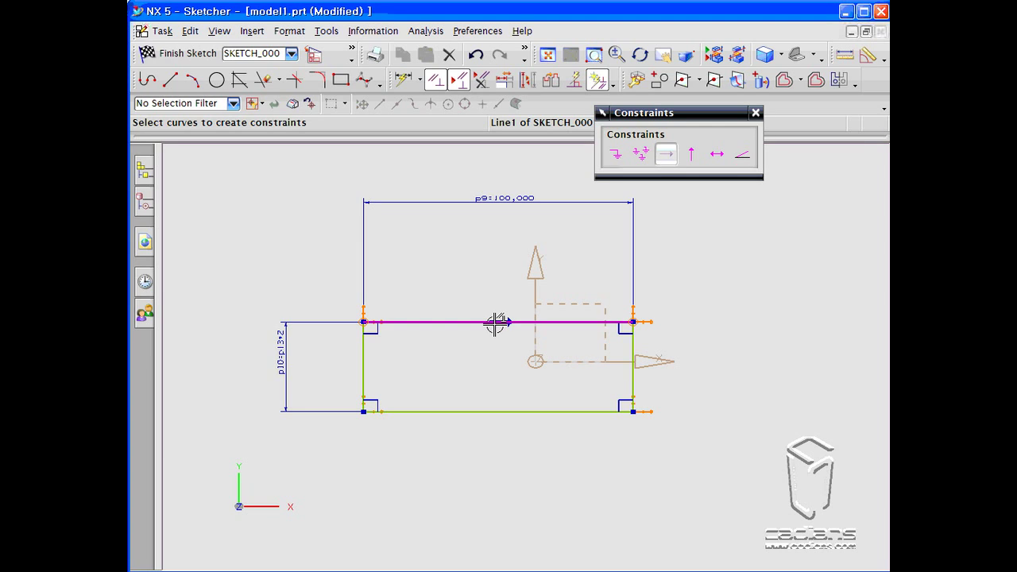
click(535, 363)
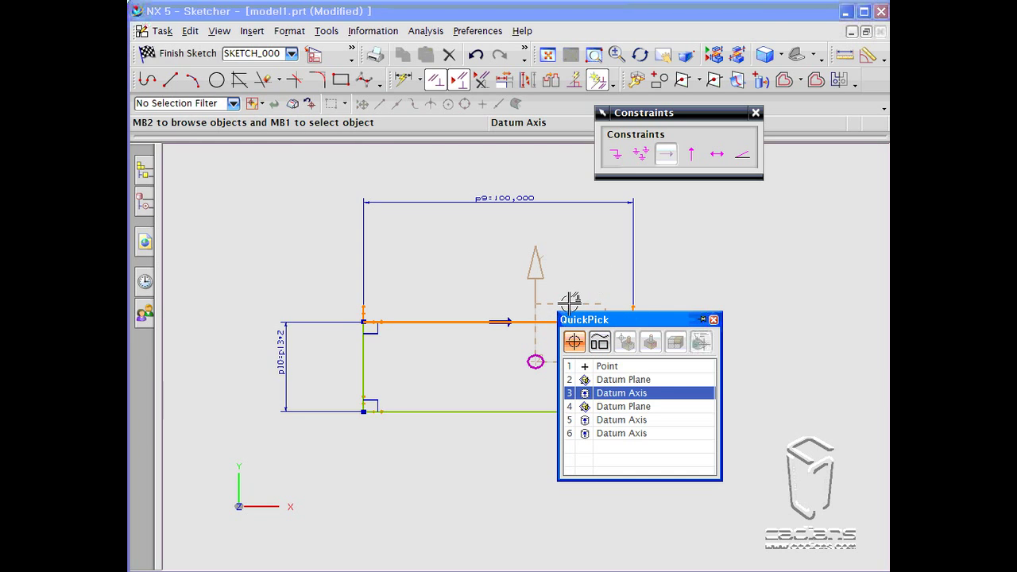
click(619, 366)
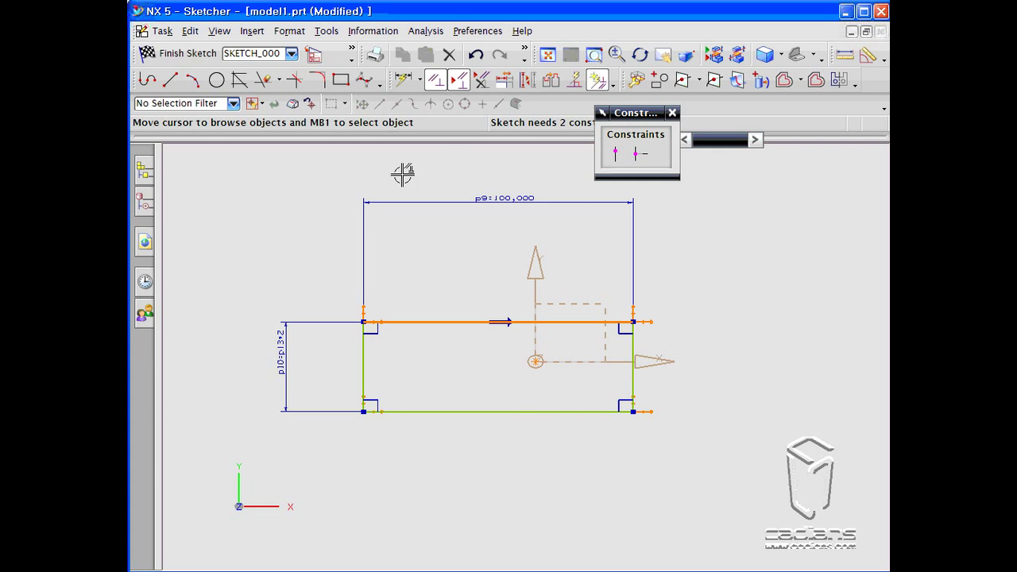
drag(634, 112, 696, 196)
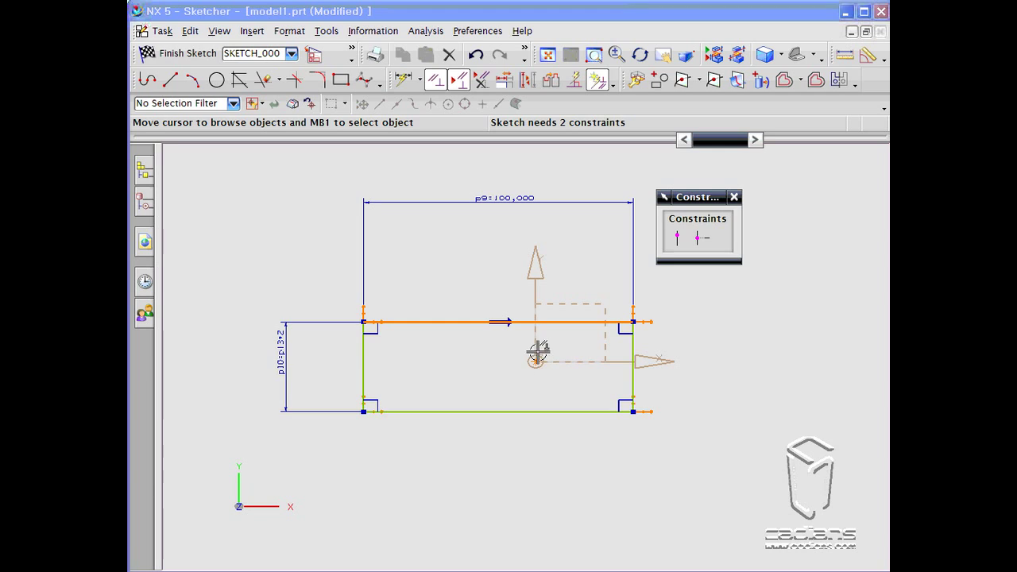
click(702, 247)
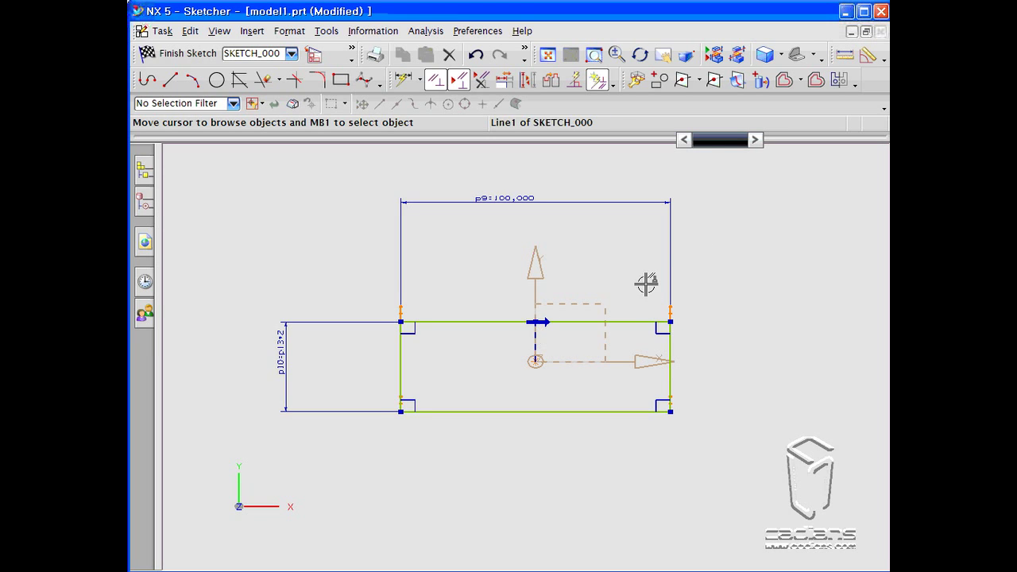
- Apply a Midpoint constraint between the rectangle's left edge and the origin point, and leave the constraint command
click(399, 364)
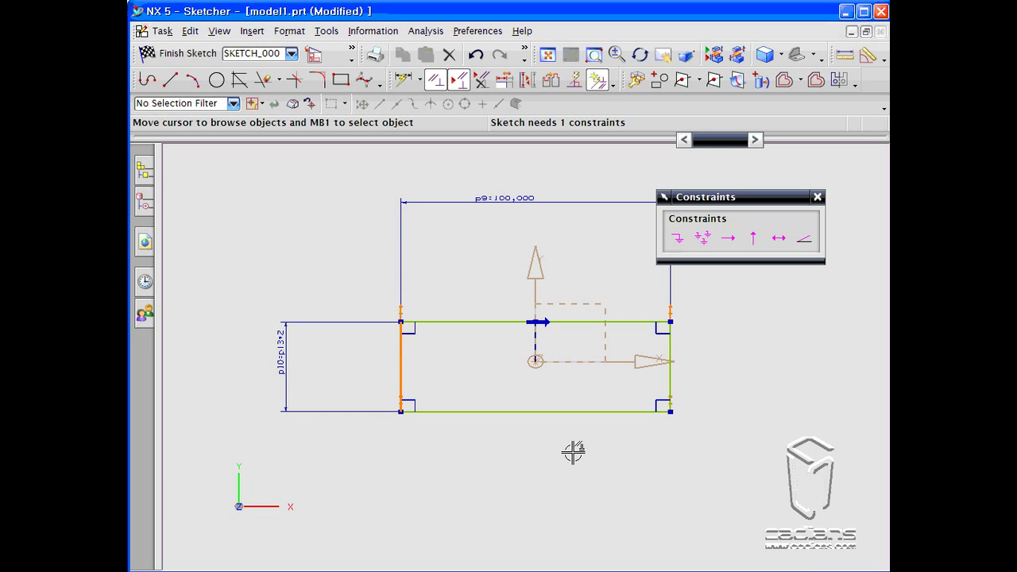
click(536, 362)
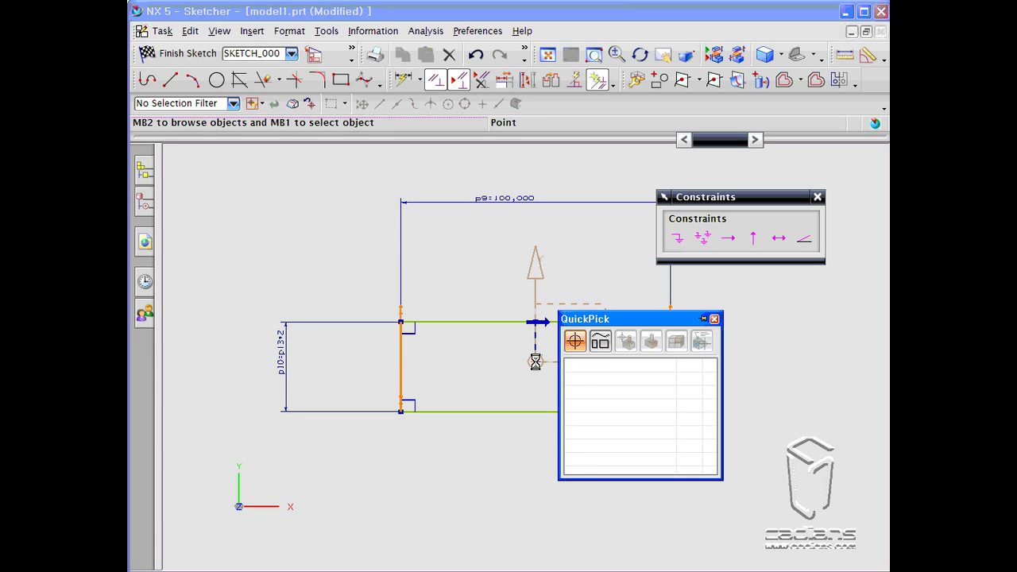
click(603, 364)
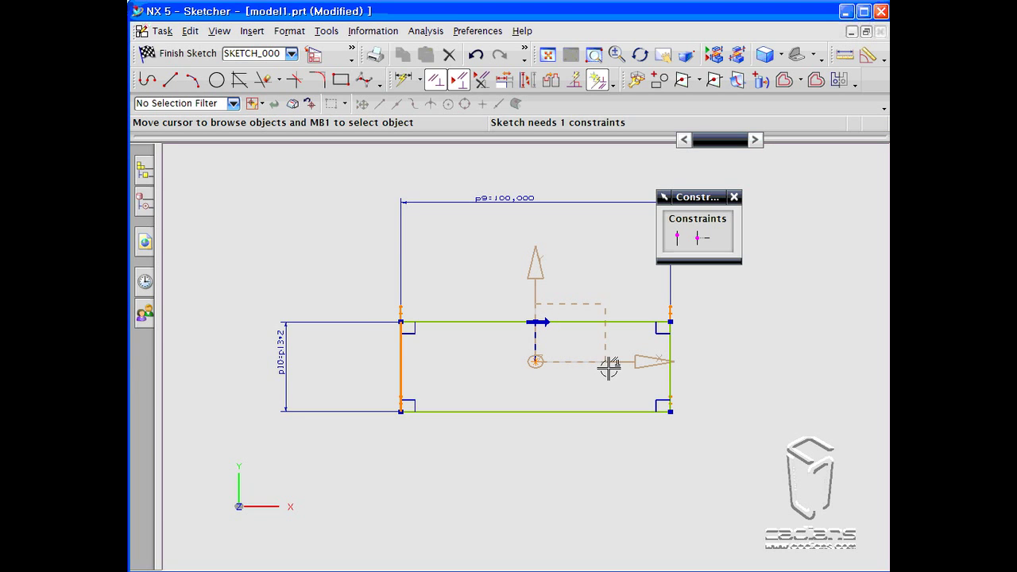
click(698, 237)
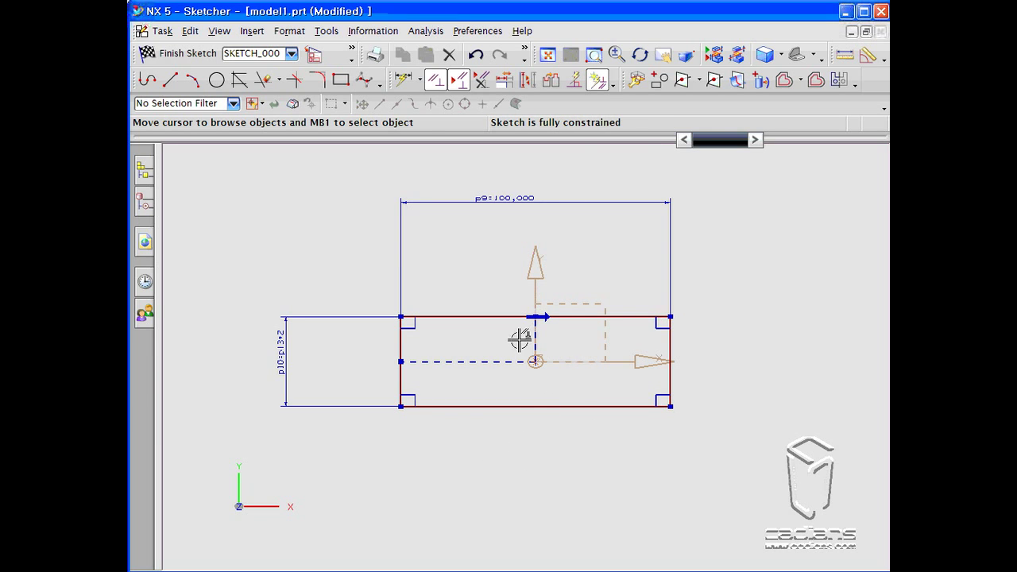
key(Escape)
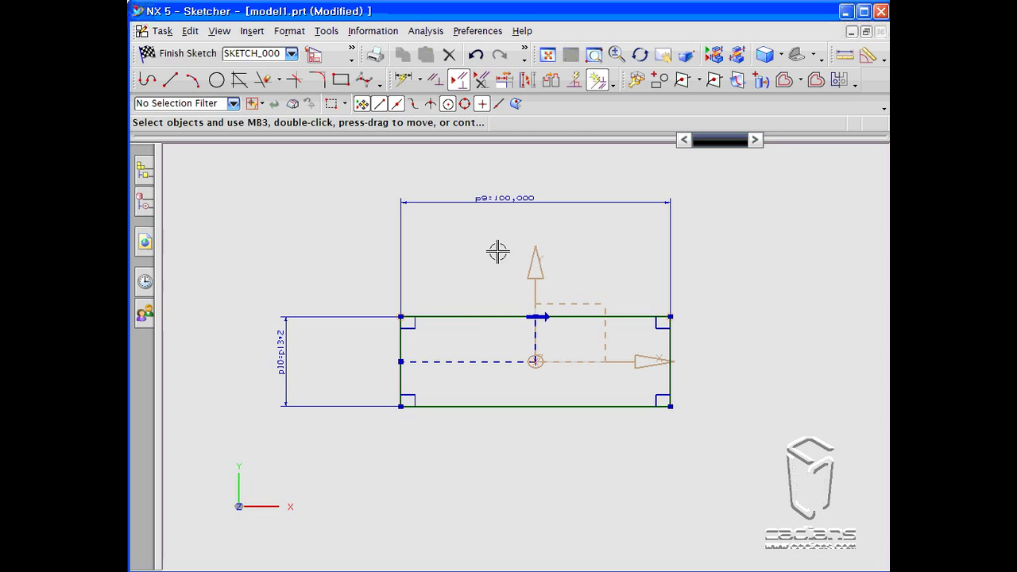
- Set the rectangle's overall width dimension to 150 mm
double_click(514, 197)
text(1)
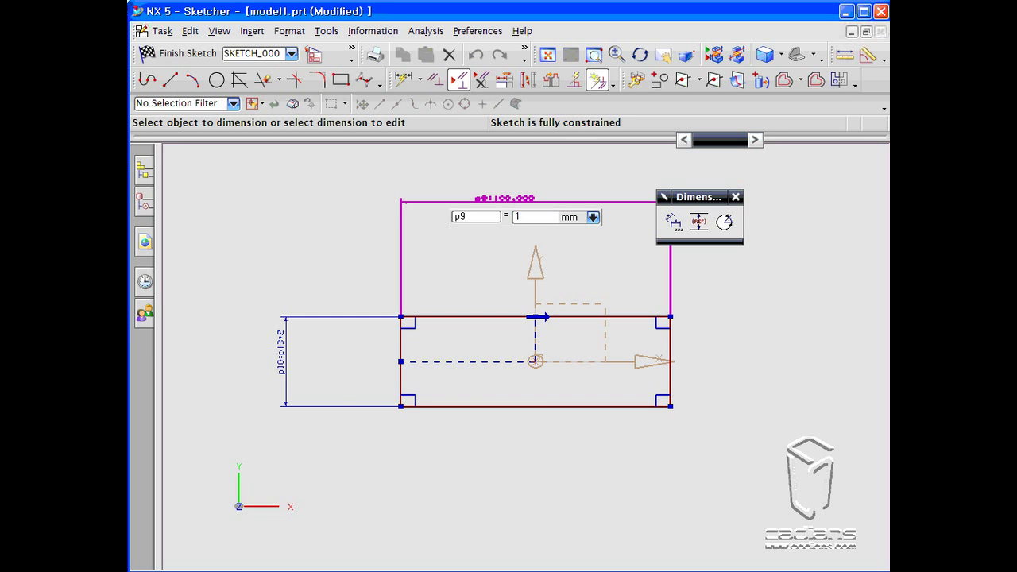
text(50)
key(Return)
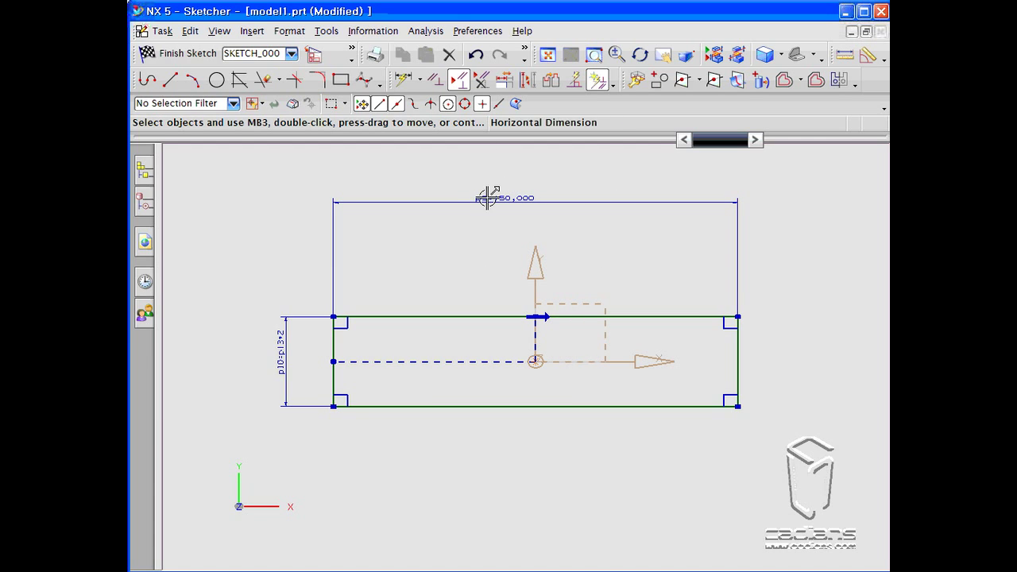
- Turn on Fixed Text Height in the Sketch Preferences, apply it, and check the dimension text while zooming
click(469, 35)
click(509, 154)
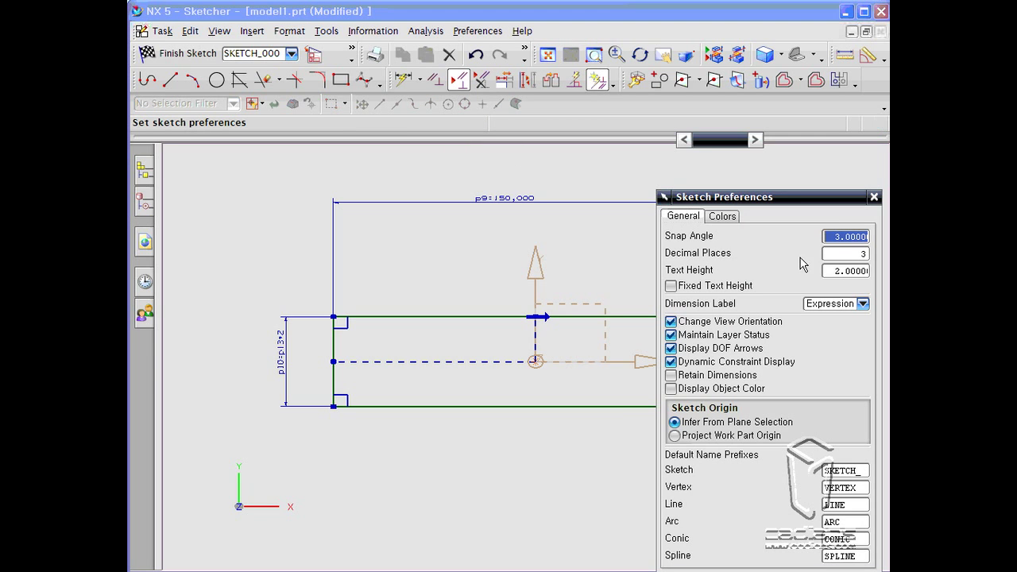
click(709, 287)
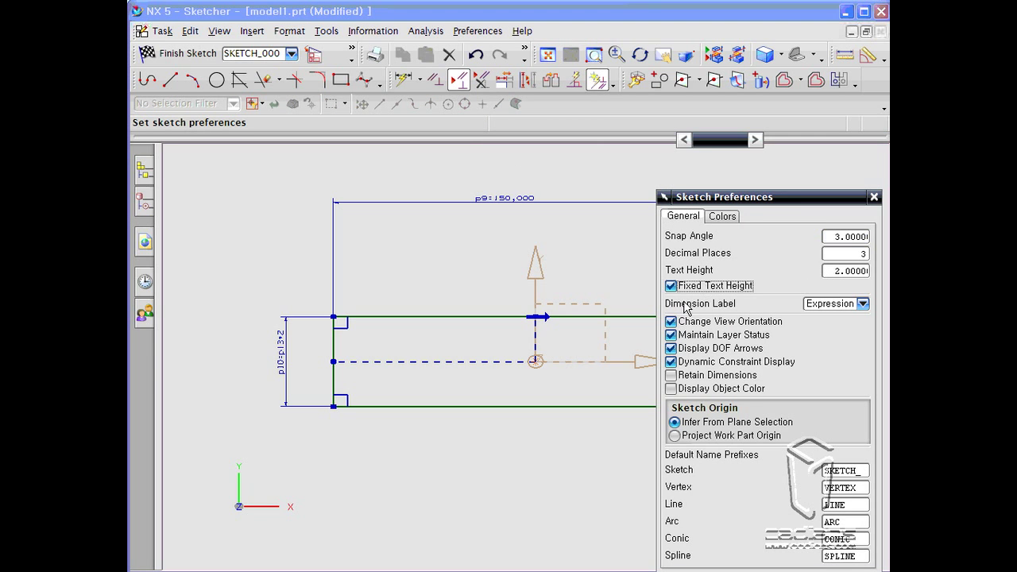
drag(702, 200, 661, 148)
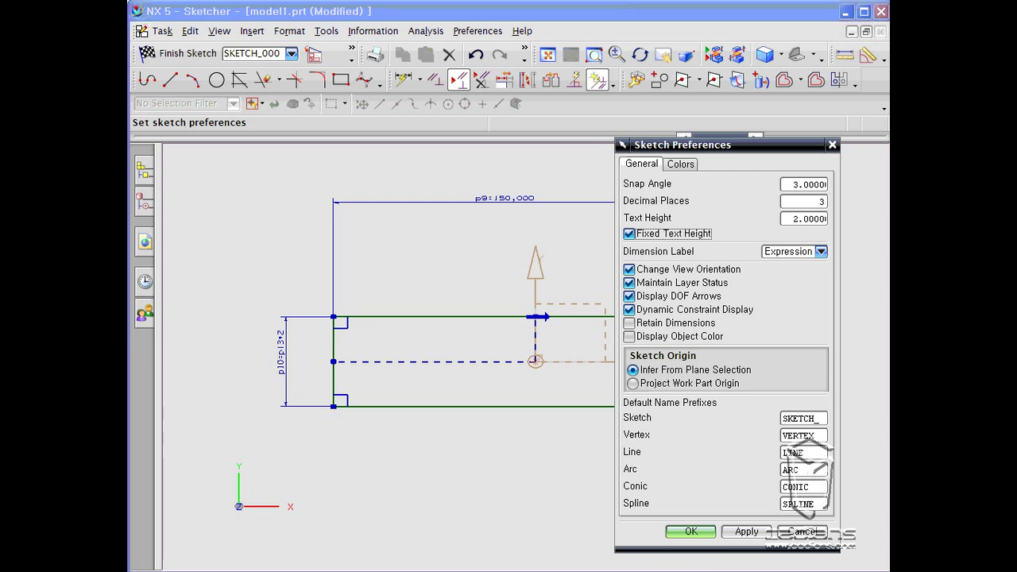
click(746, 530)
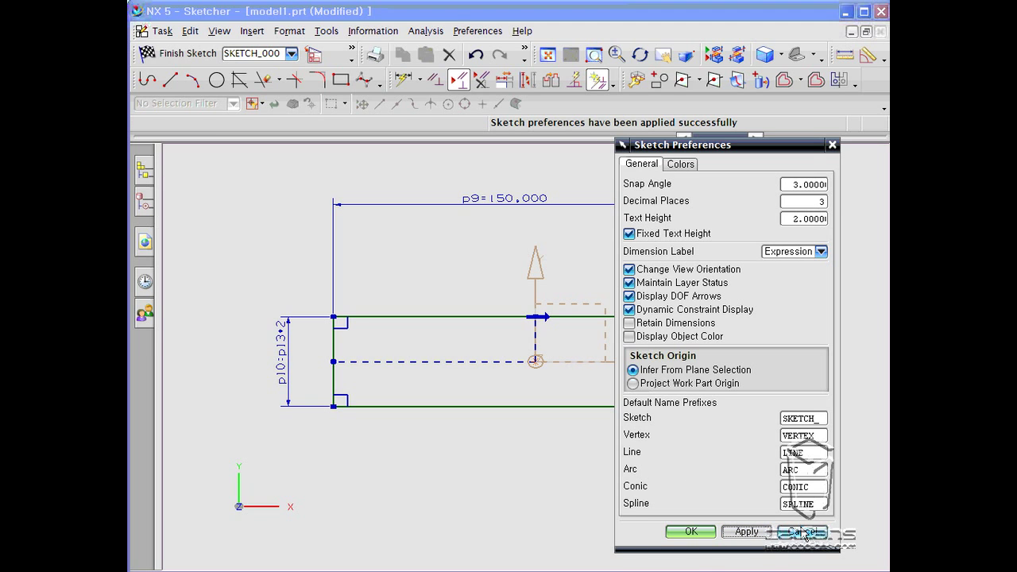
click(805, 534)
scroll(502, 458, up, 2)
scroll(502, 458, down, 2)
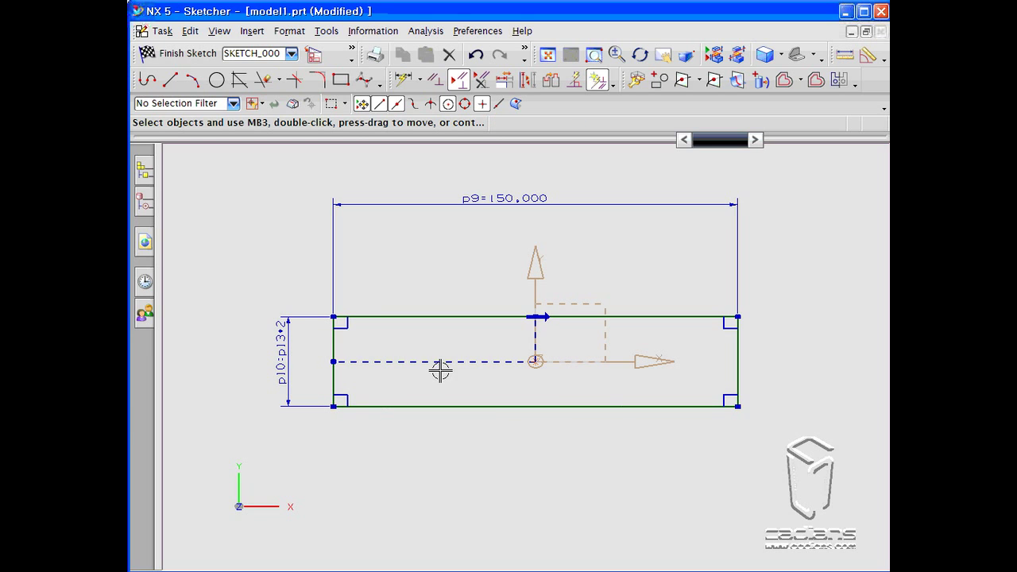
- Move the overall width dimension down to just above the rectangle's top edge
shift+middle_drag(601, 278, 550, 283)
mouse_move(513, 235)
shift+middle_down()
mouse_move(411, 320)
mouse_move(440, 365)
shift+middle_up()
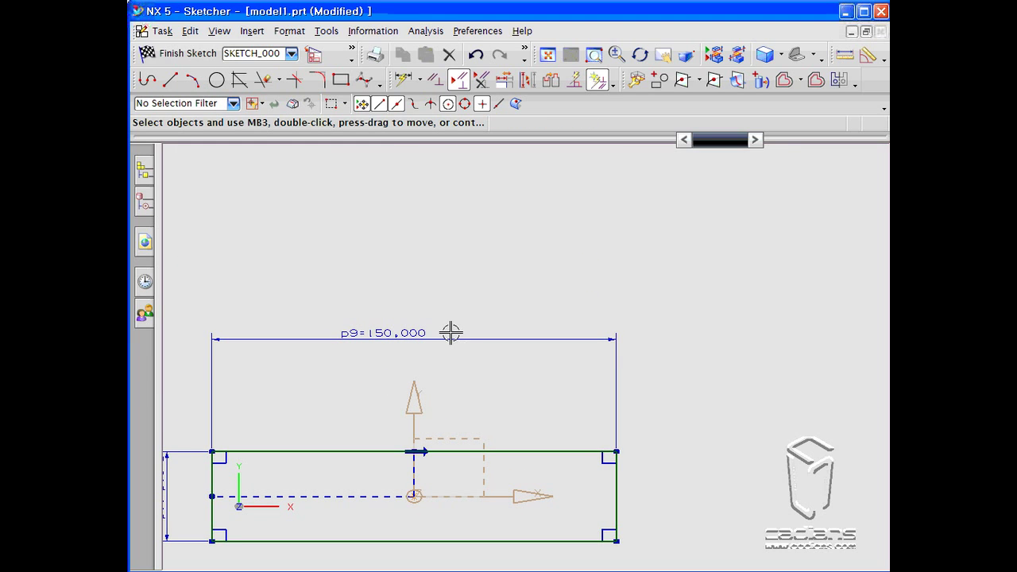
drag(454, 333, 478, 428)
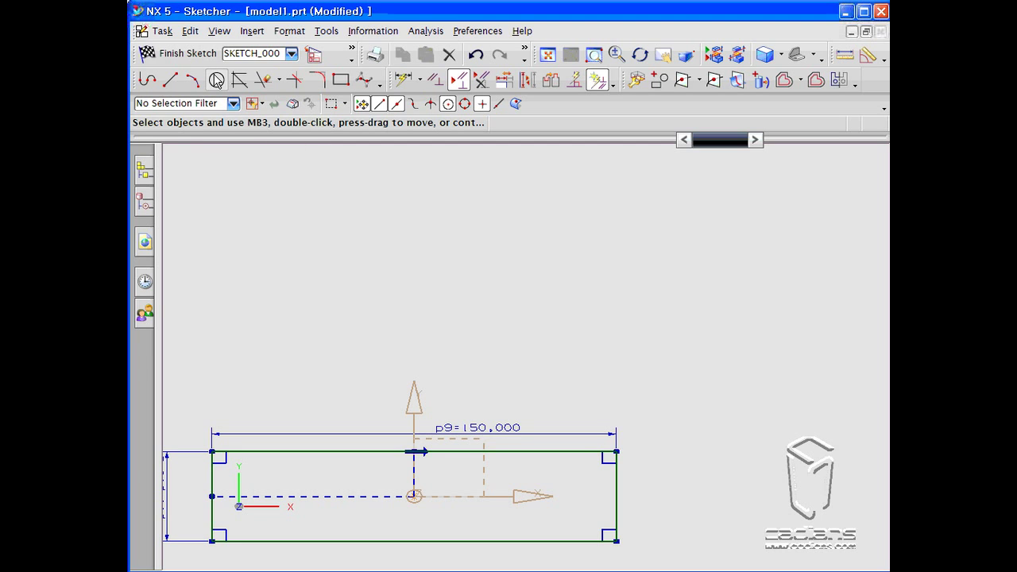
- Draw a horizontal line above the rectangle and a sloped line below it, about 67 mm long at about 20 degrees
click(169, 80)
click(309, 217)
click(513, 206)
click(386, 328)
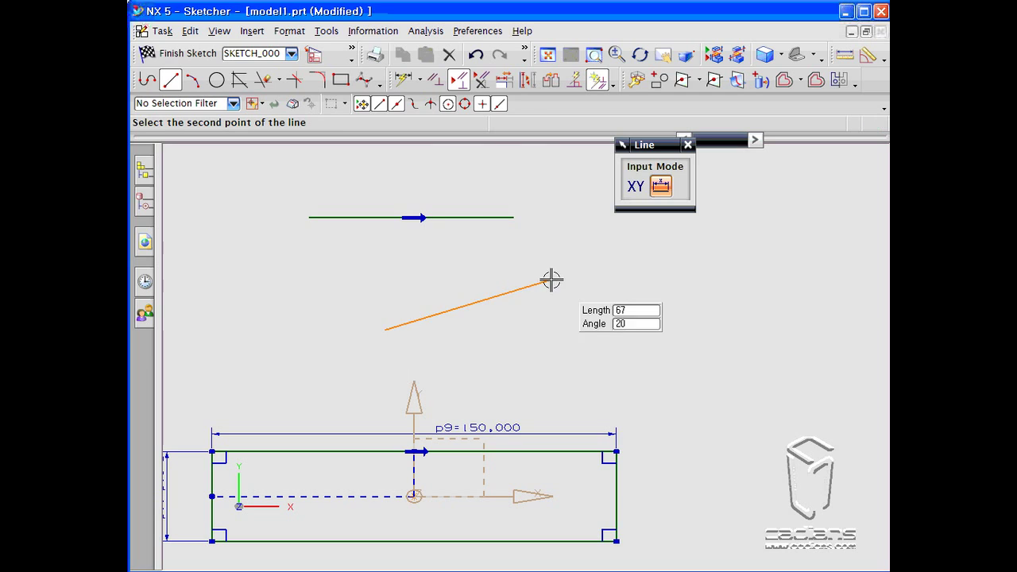
click(552, 279)
key(Escape)
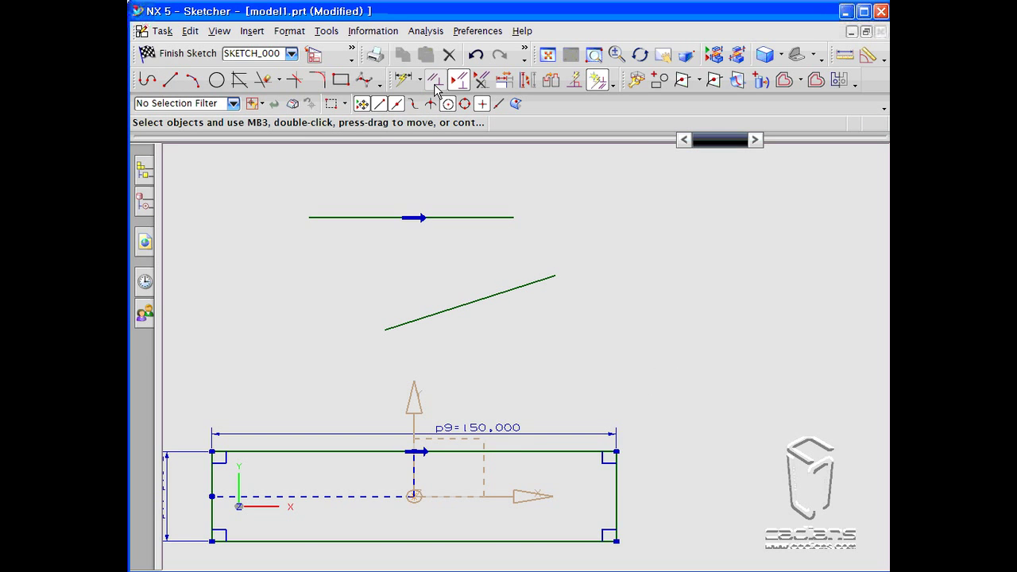
- Apply a Fixed constraint to the sloped line
click(435, 80)
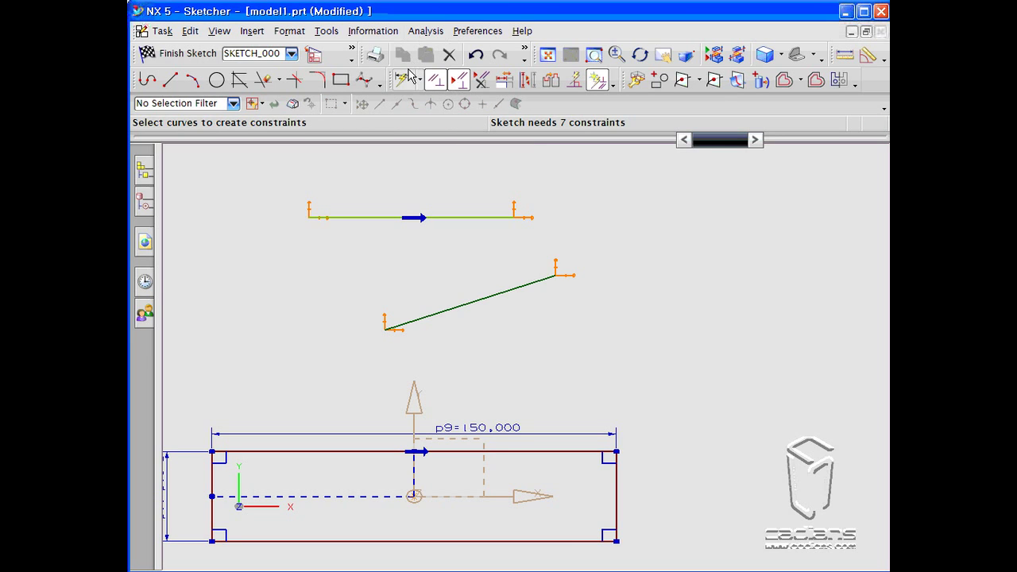
click(519, 285)
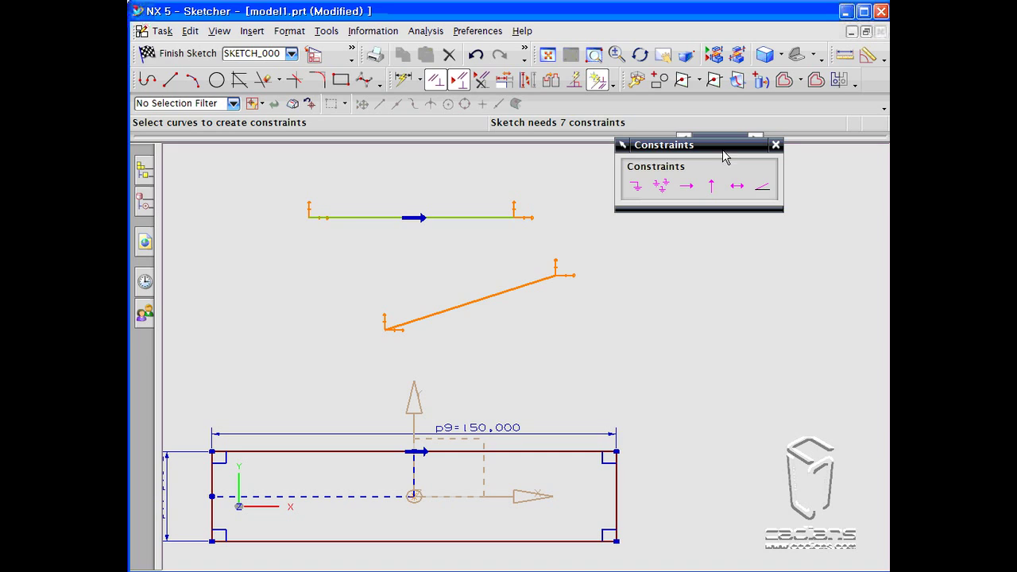
drag(723, 155, 737, 202)
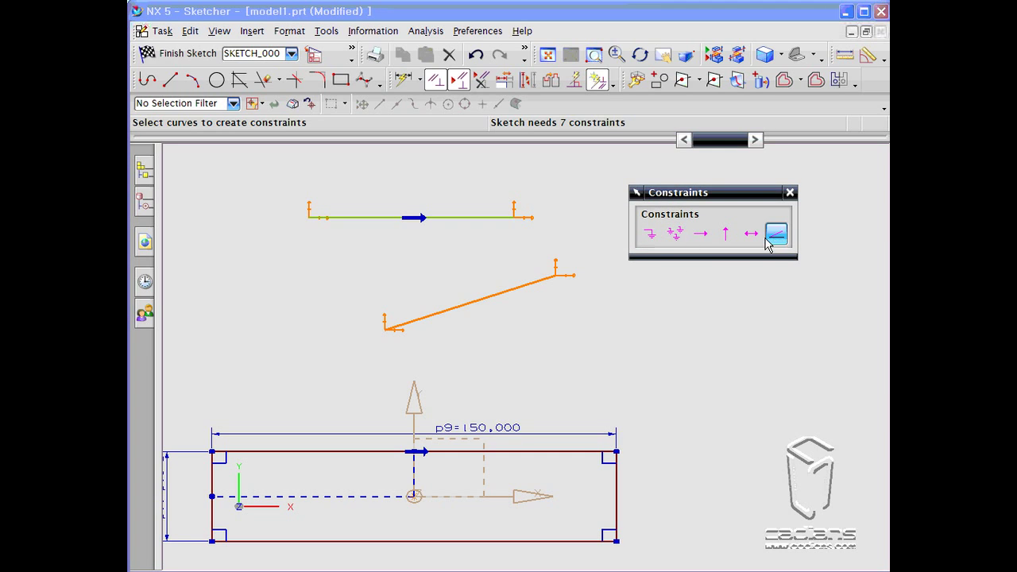
click(650, 235)
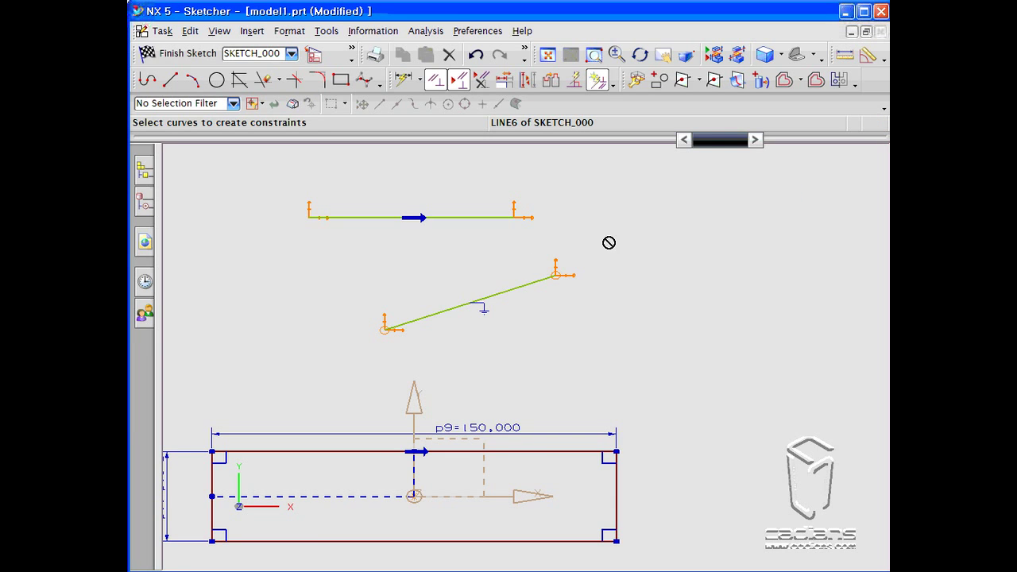
- Shift the fixed sloped line along its own direction to test its remaining freedom
key(Escape)
click(535, 280)
drag(535, 280, 542, 302)
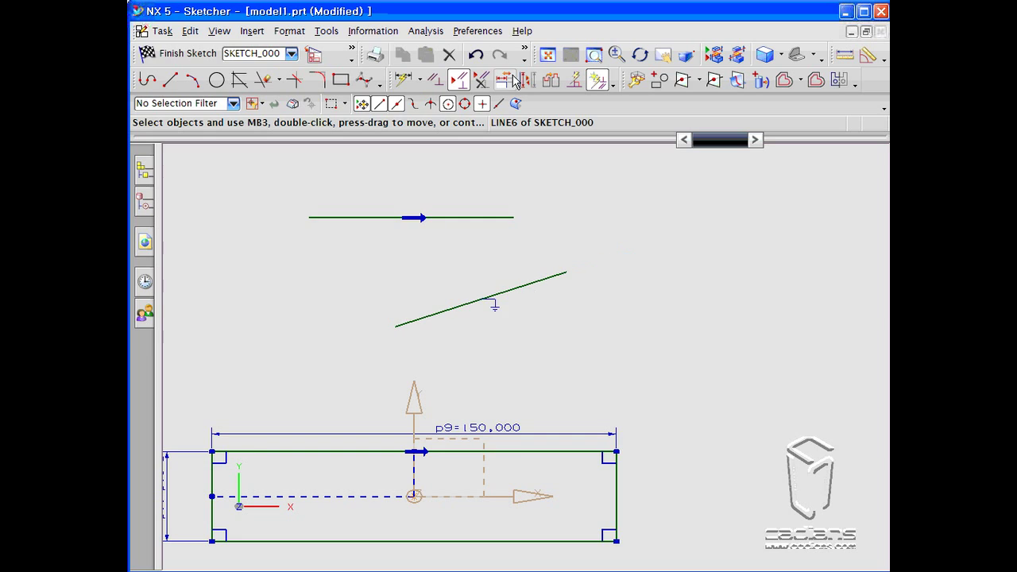
- Undo the sloped line's move and its Fixed constraint
click(477, 55)
click(434, 80)
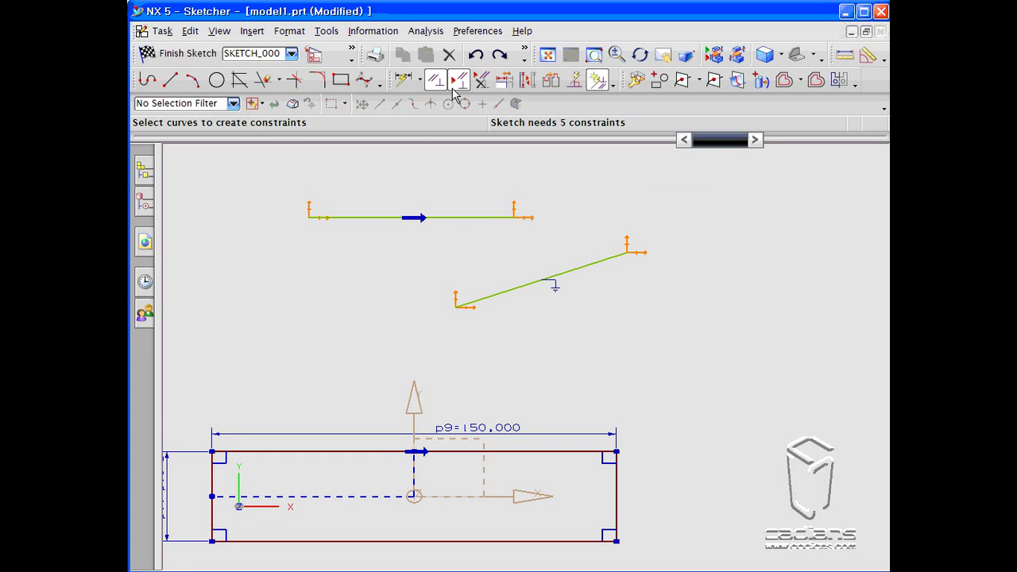
click(479, 57)
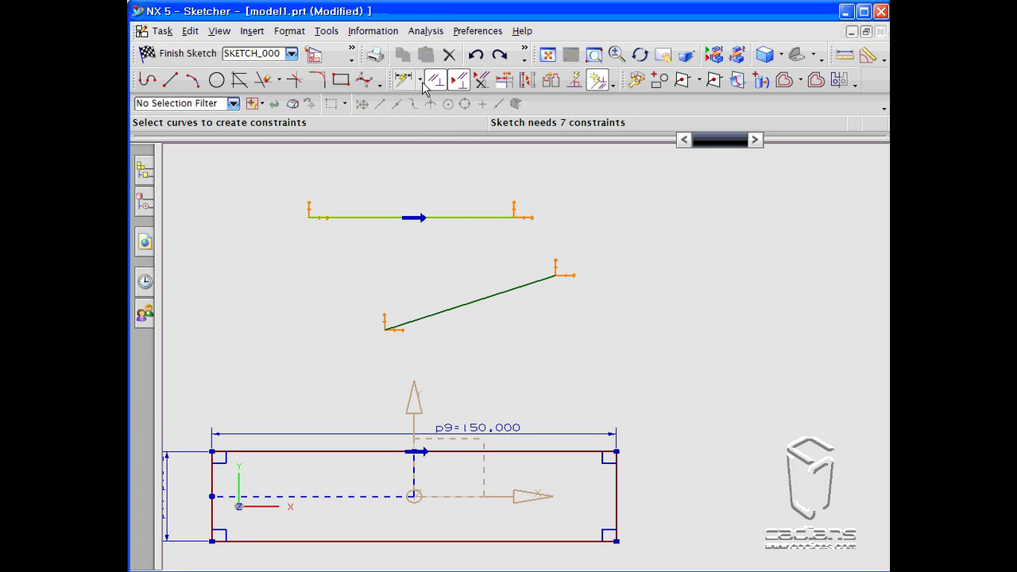
- Apply a Fully Fixed constraint to the sloped line
click(507, 289)
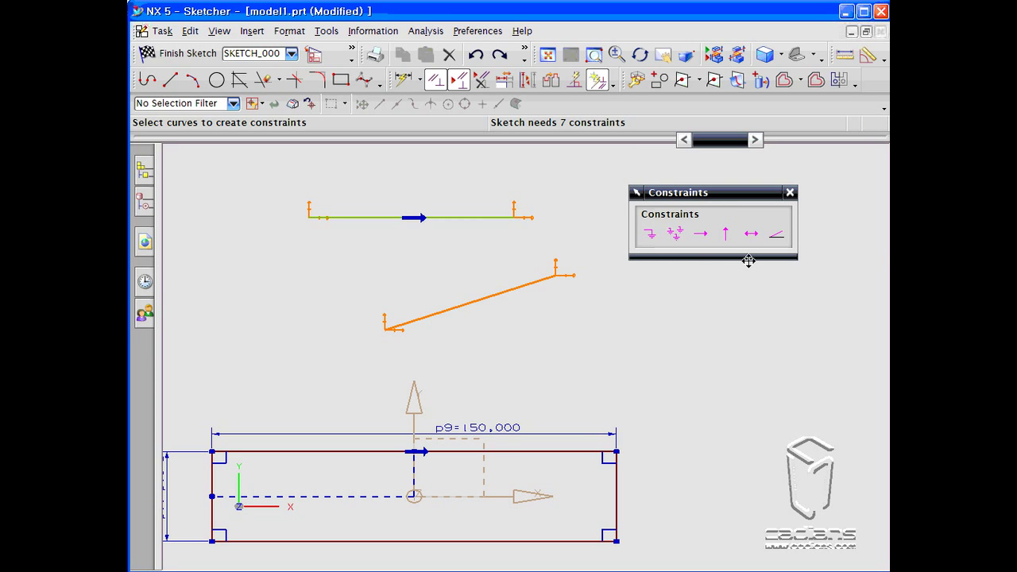
click(674, 233)
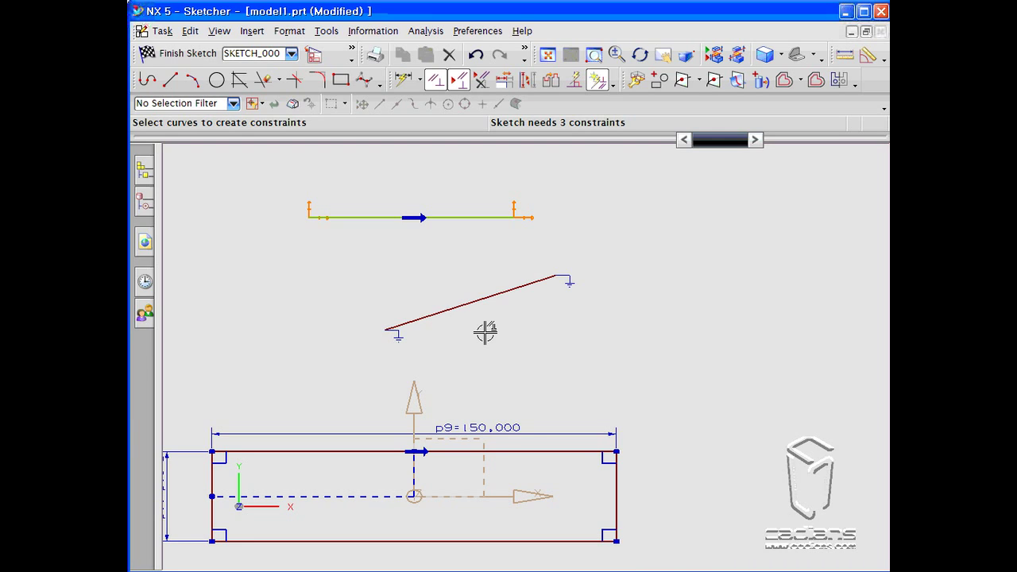
- Leave the constraint command and undo the sloped line's Fully Fixed constraint
click(513, 290)
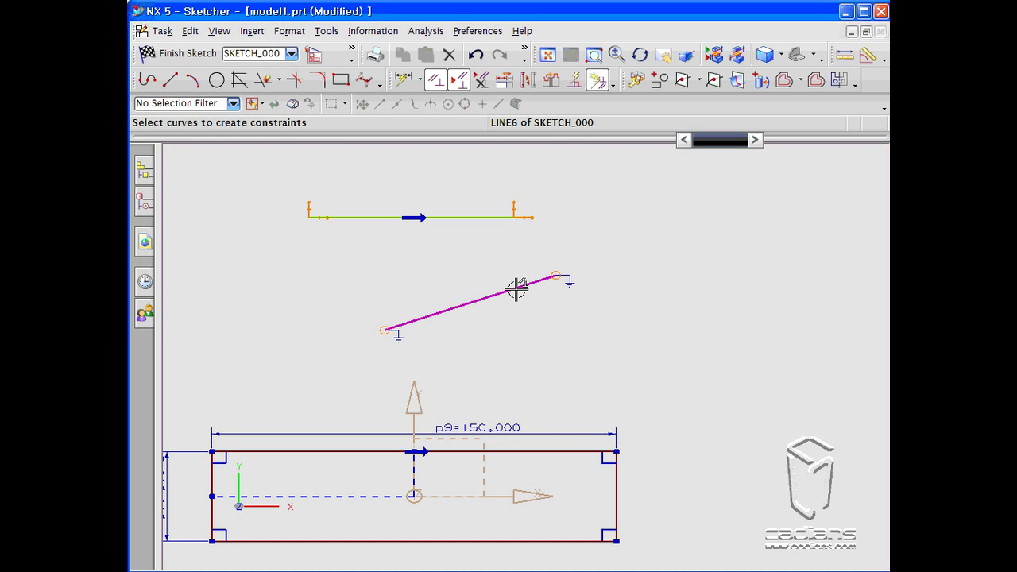
key(Escape)
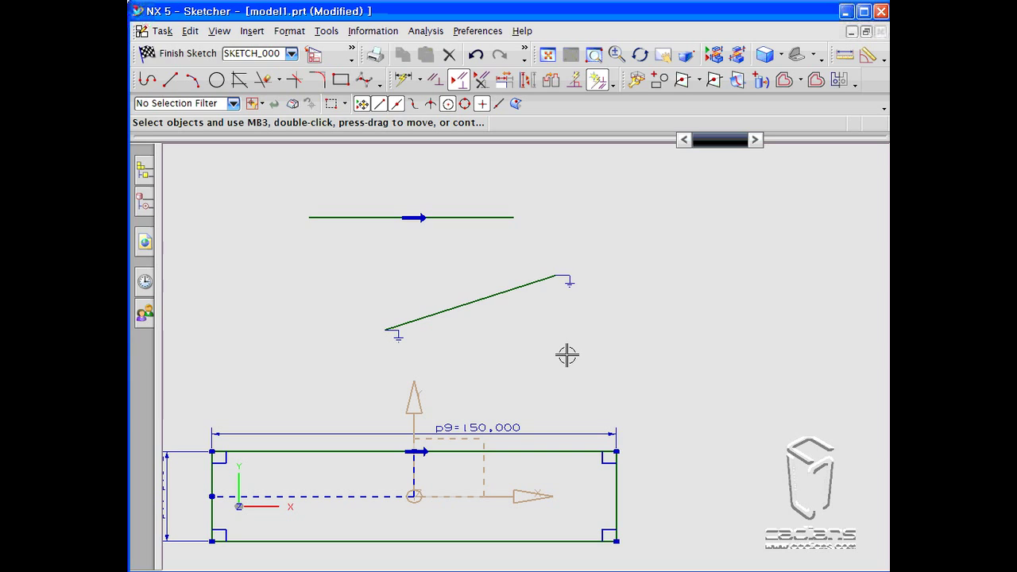
click(477, 54)
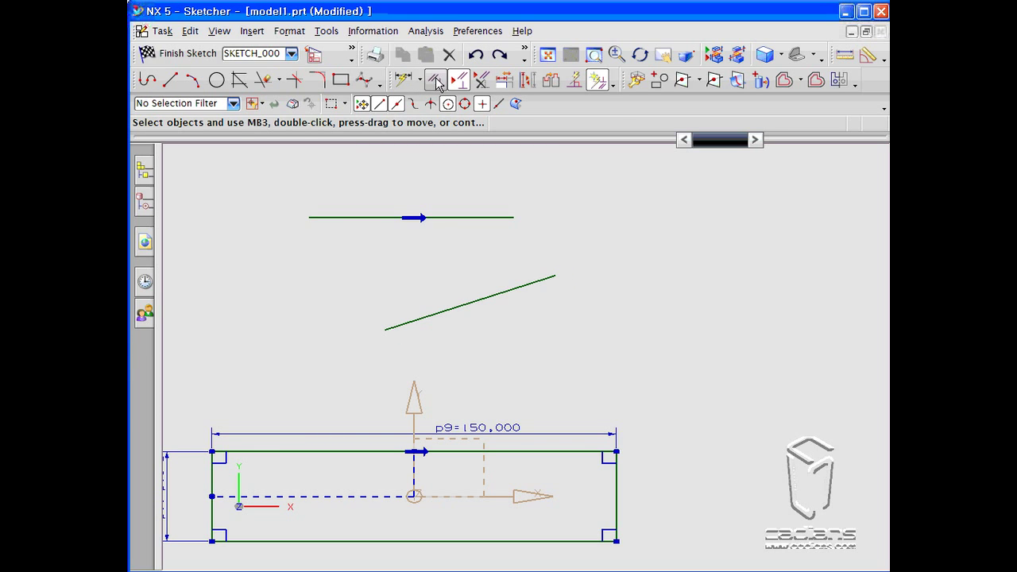
- Apply a Vertical constraint to the sloped line and undo it
click(435, 80)
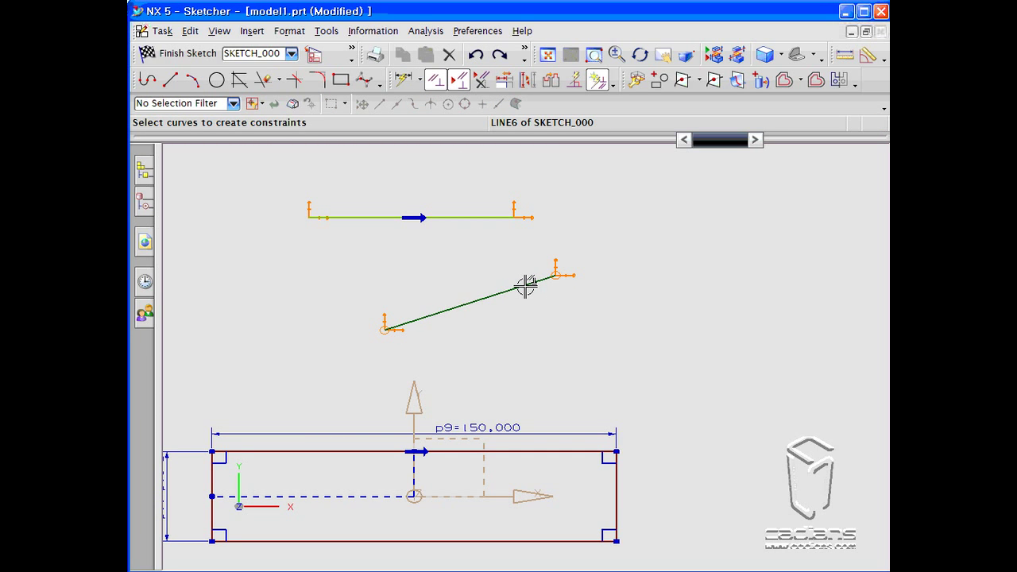
click(526, 286)
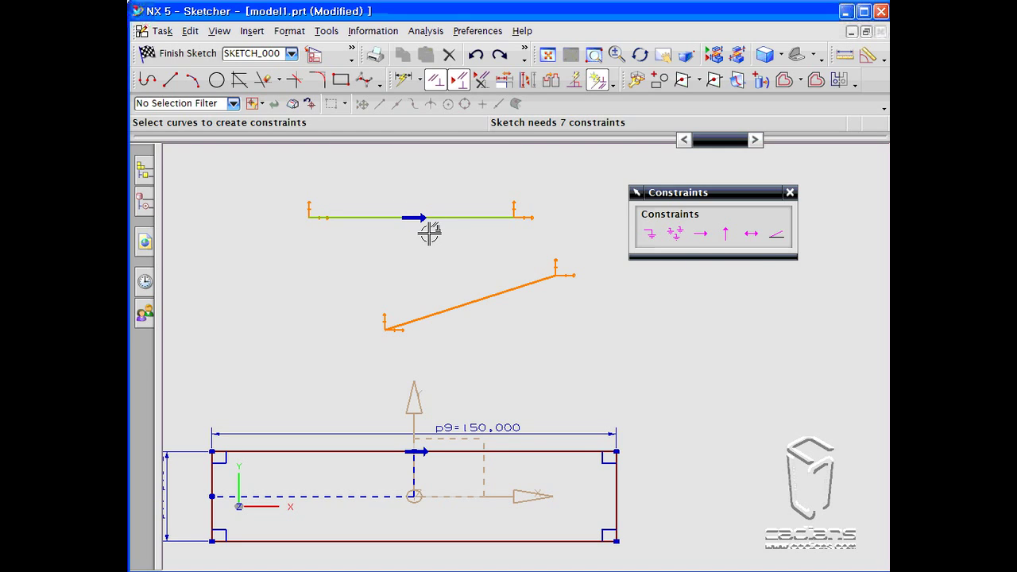
click(726, 233)
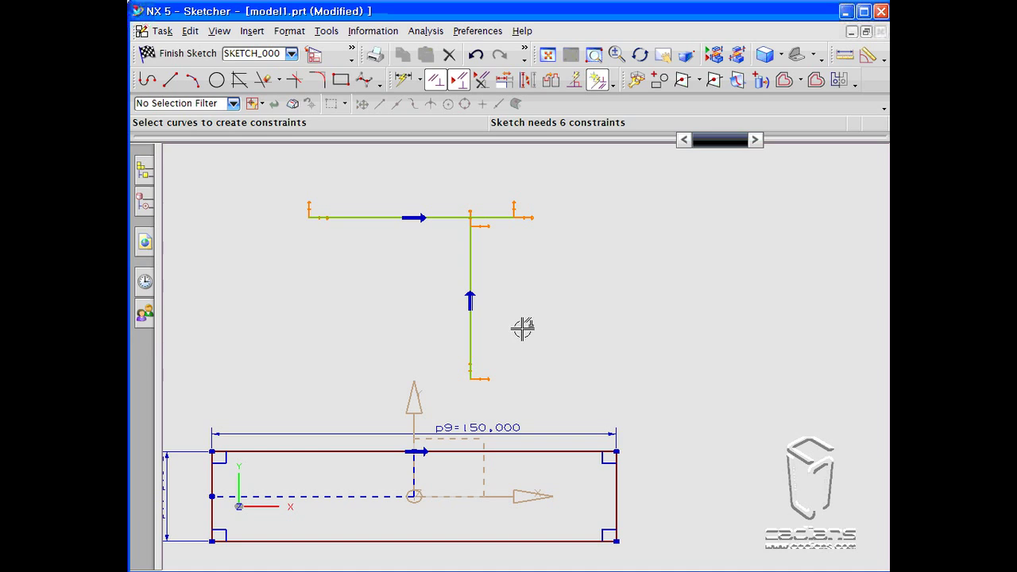
click(476, 54)
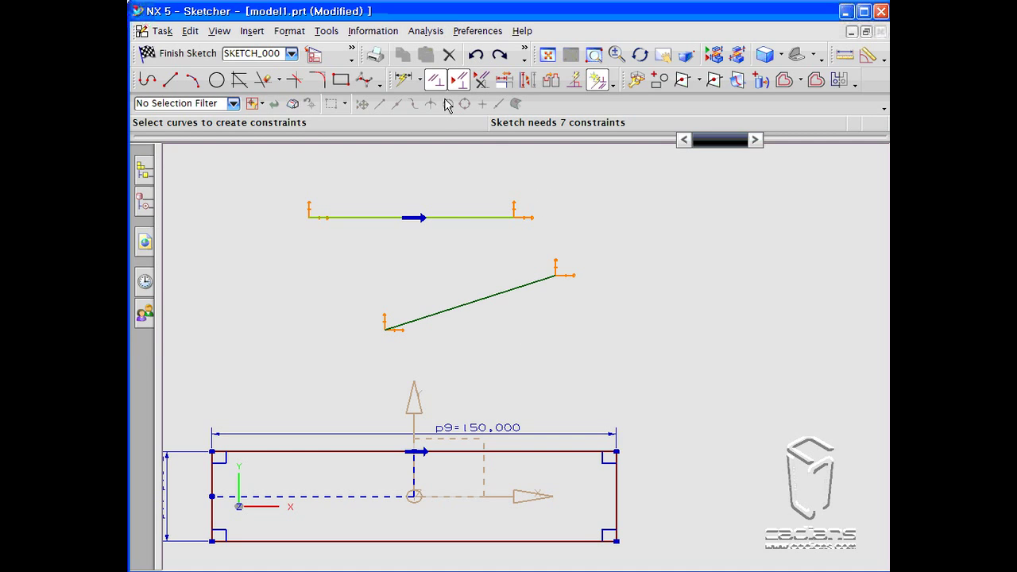
- Apply a Constant Length constraint to the sloped line and undo it
click(518, 286)
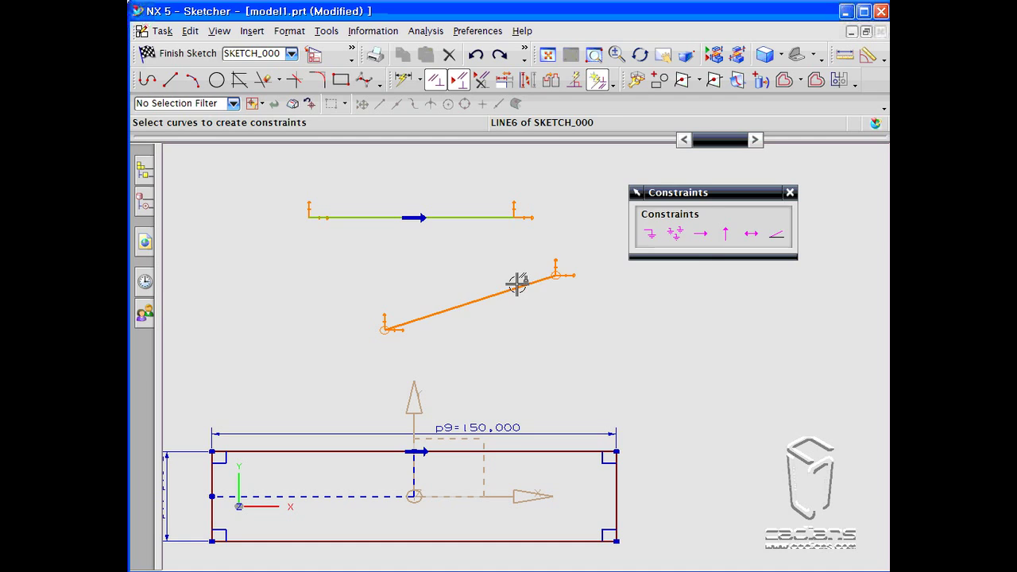
click(751, 235)
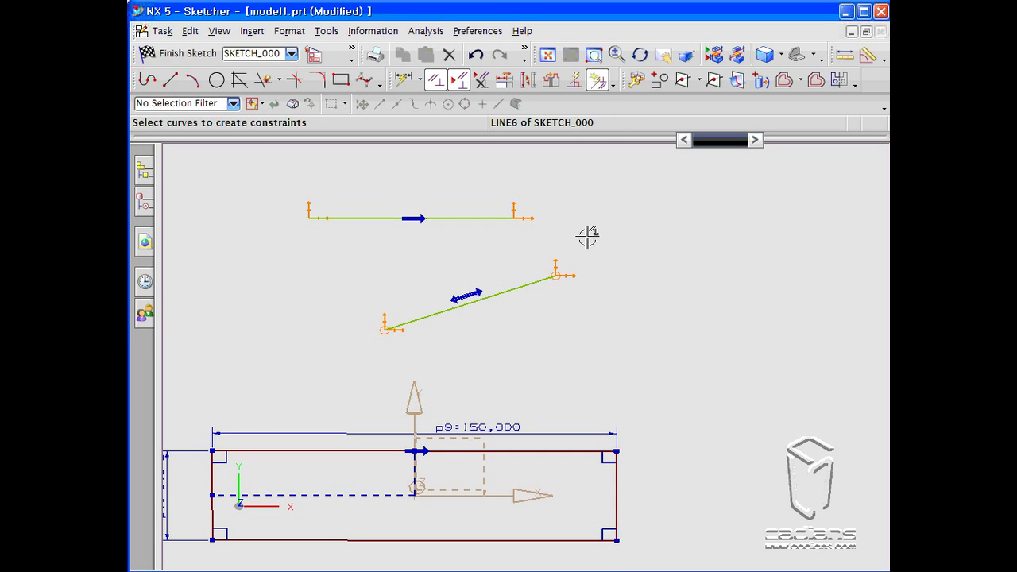
click(475, 54)
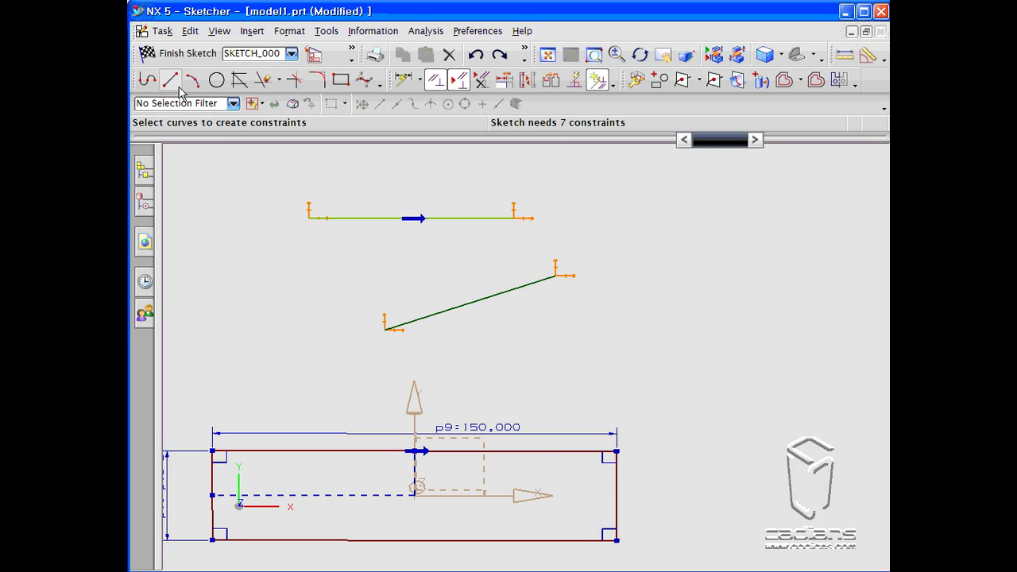
- Draw a second, steeper sloped line beside the existing one, above the rectangle
click(170, 79)
click(664, 277)
click(545, 379)
key(Escape)
- Apply a Collinear constraint between the two sloped lines and undo it
click(434, 81)
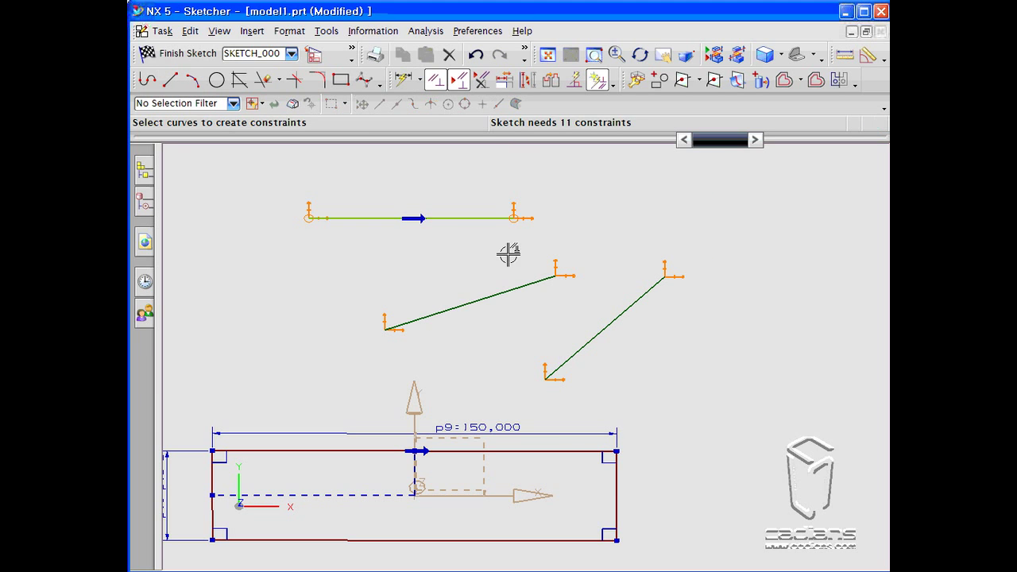
click(511, 283)
click(633, 303)
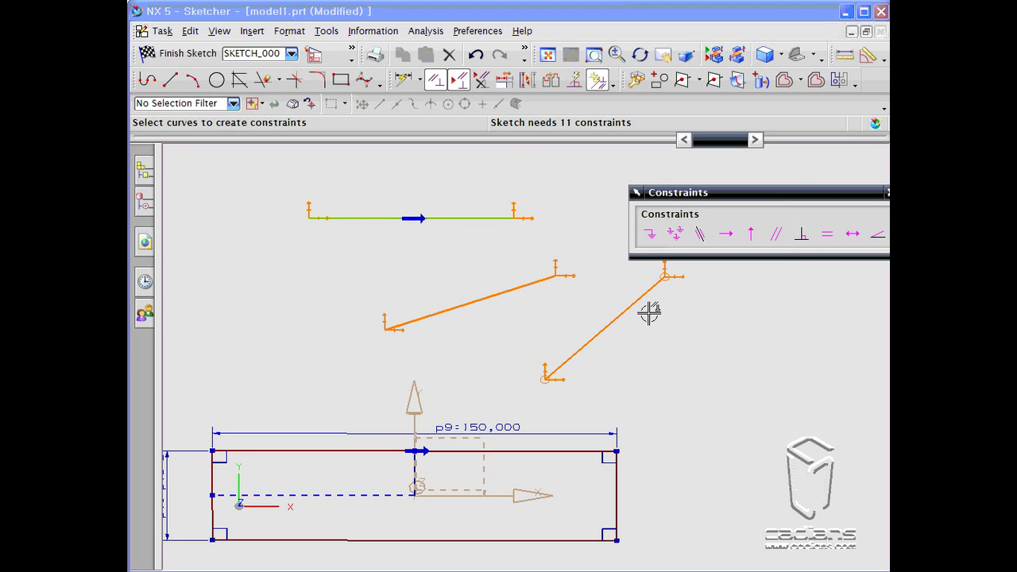
drag(703, 197, 658, 161)
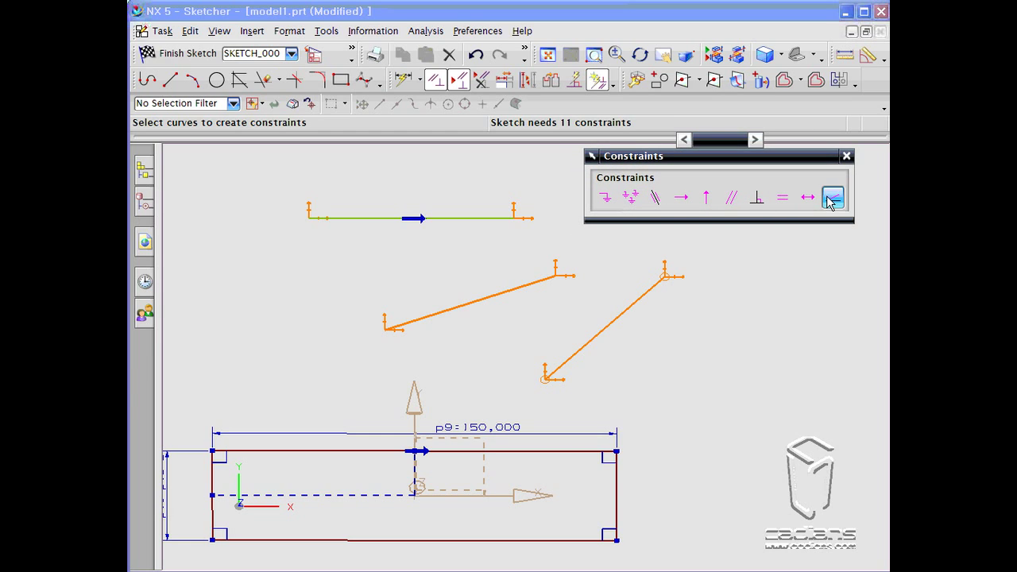
click(655, 199)
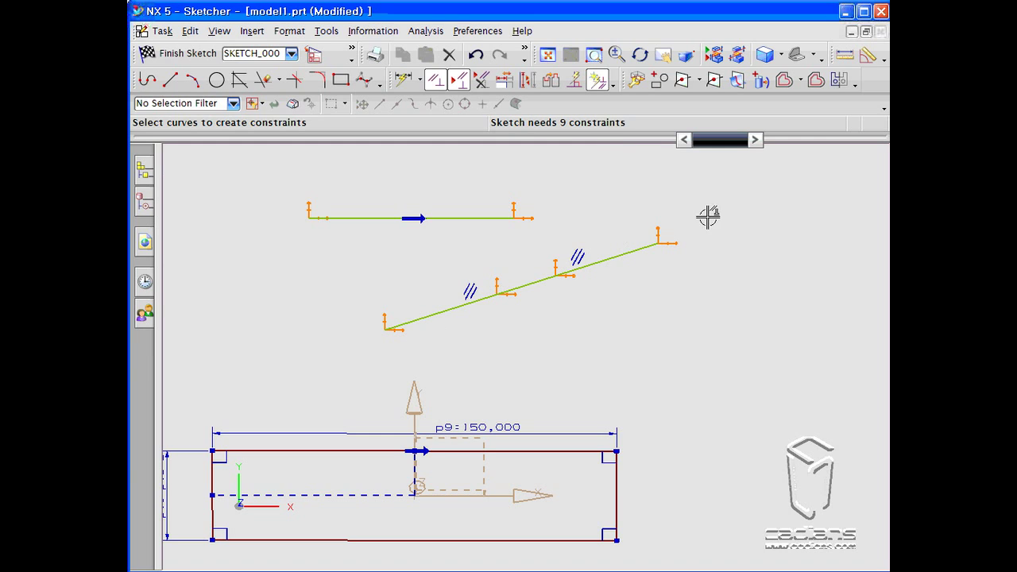
click(479, 55)
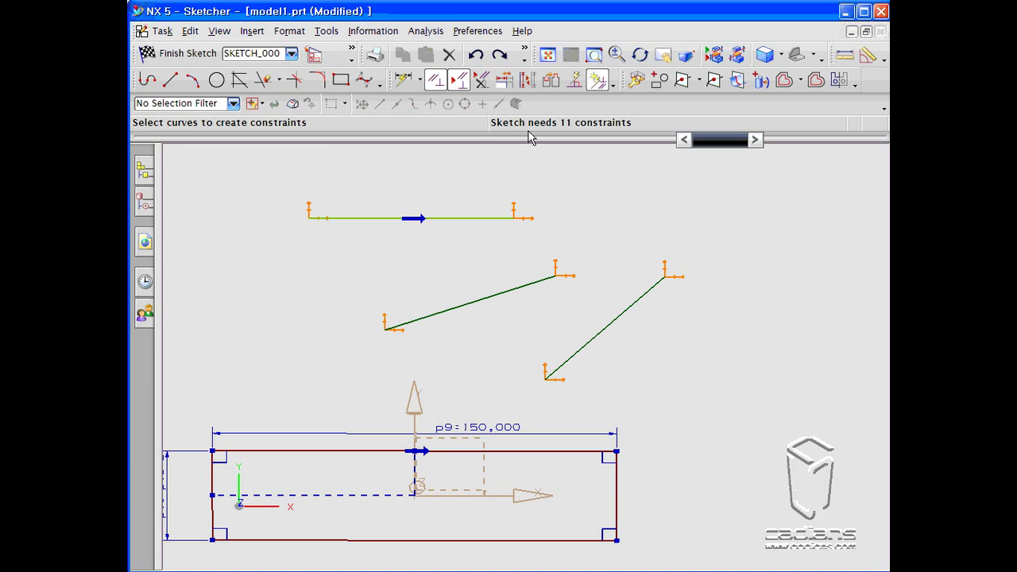
- Apply a Collinear constraint between the horizontal line and the steeper sloped line, and undo it
click(486, 216)
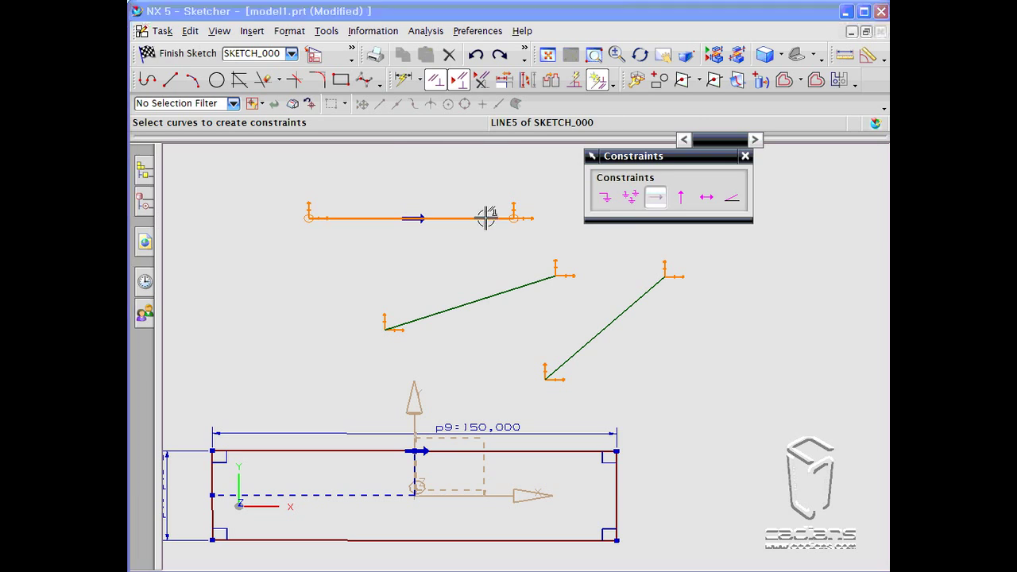
click(596, 338)
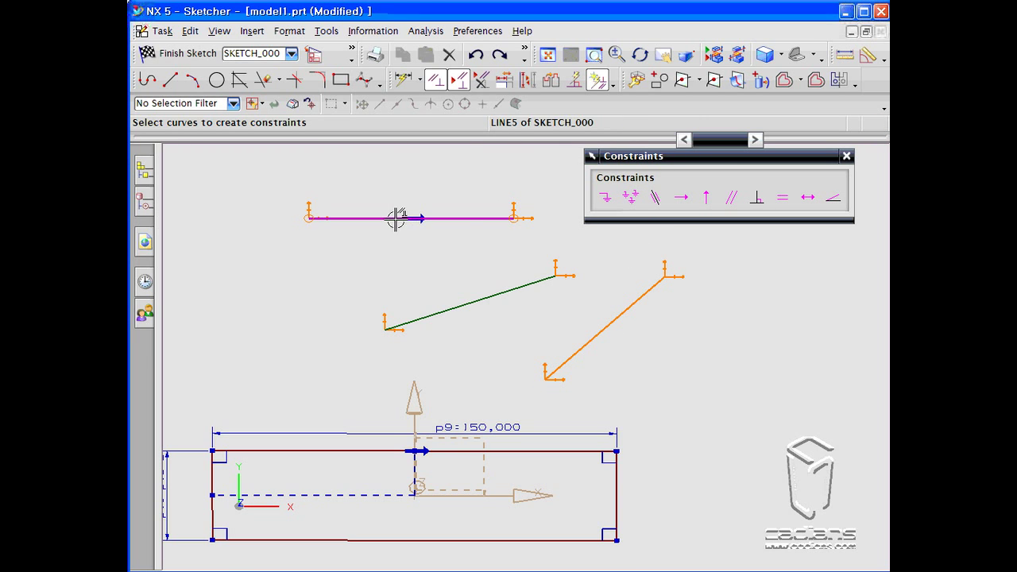
click(655, 197)
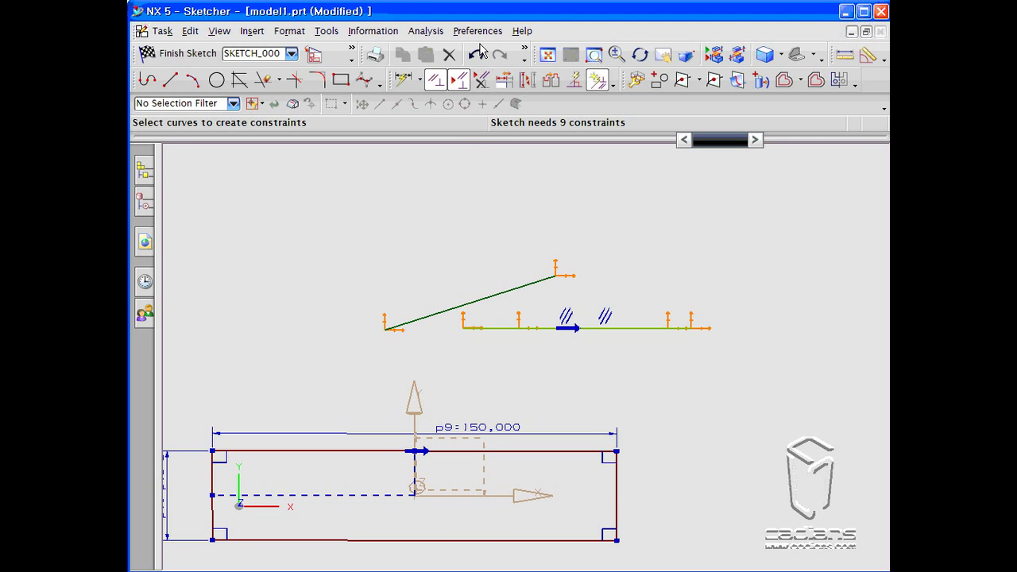
click(477, 52)
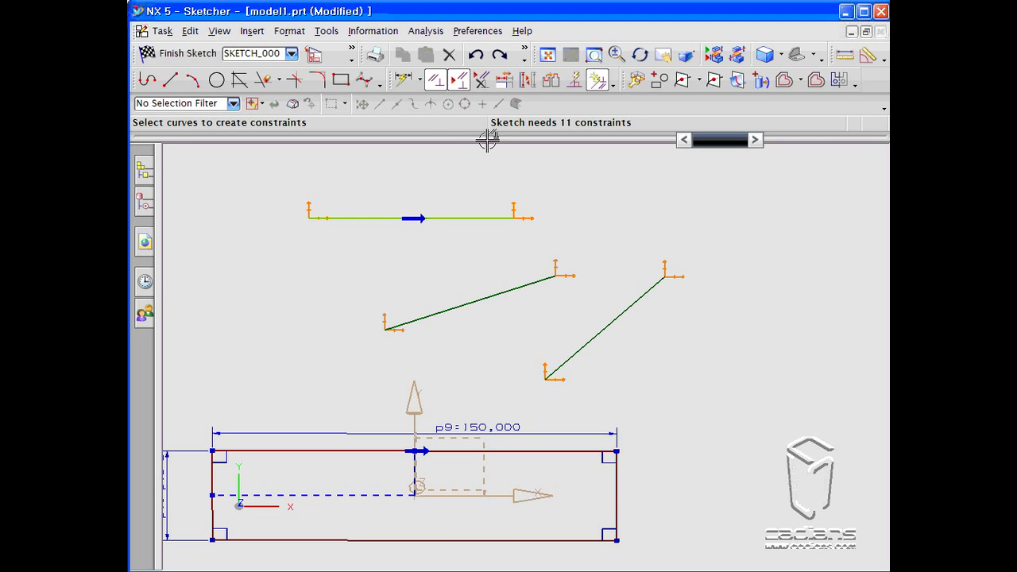
- Make the two sloped lines parallel and move the first one downward beside the second
click(613, 320)
click(527, 286)
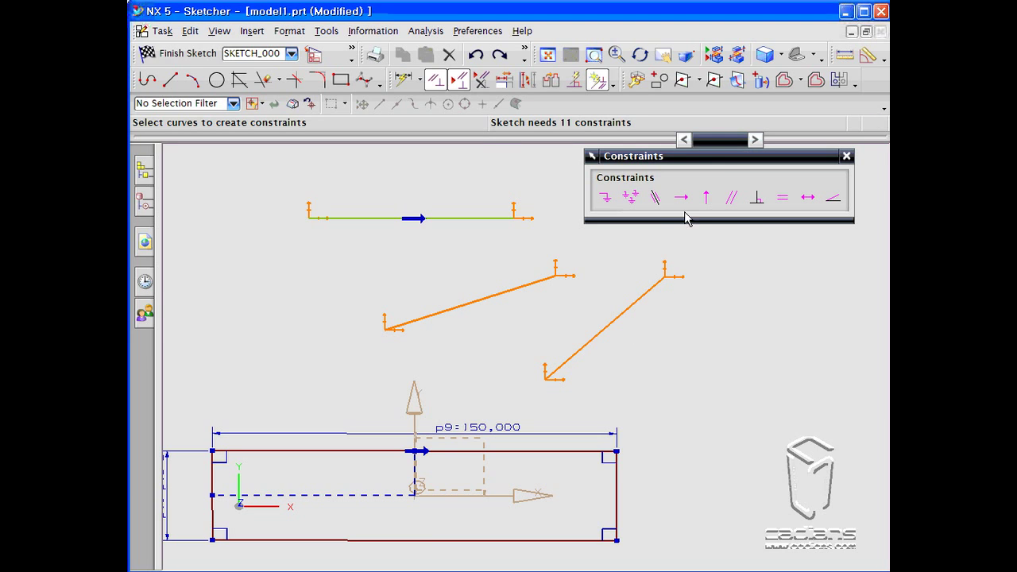
click(731, 198)
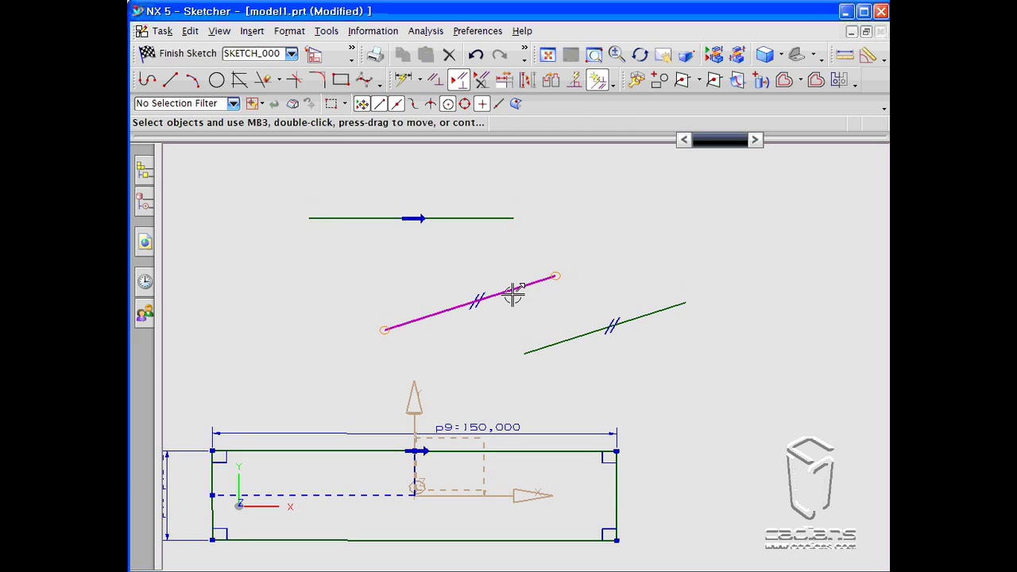
drag(517, 288, 515, 328)
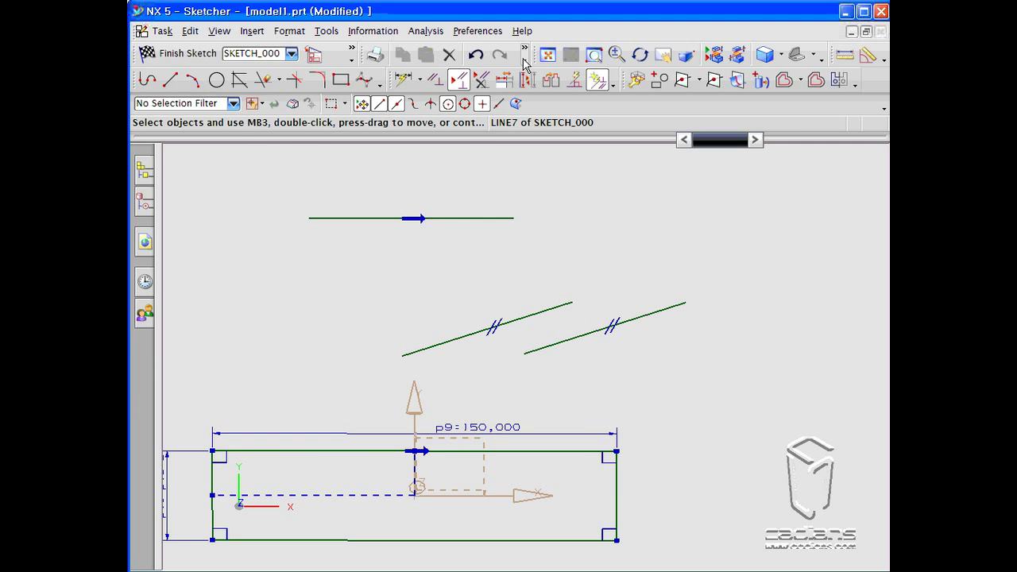
click(435, 82)
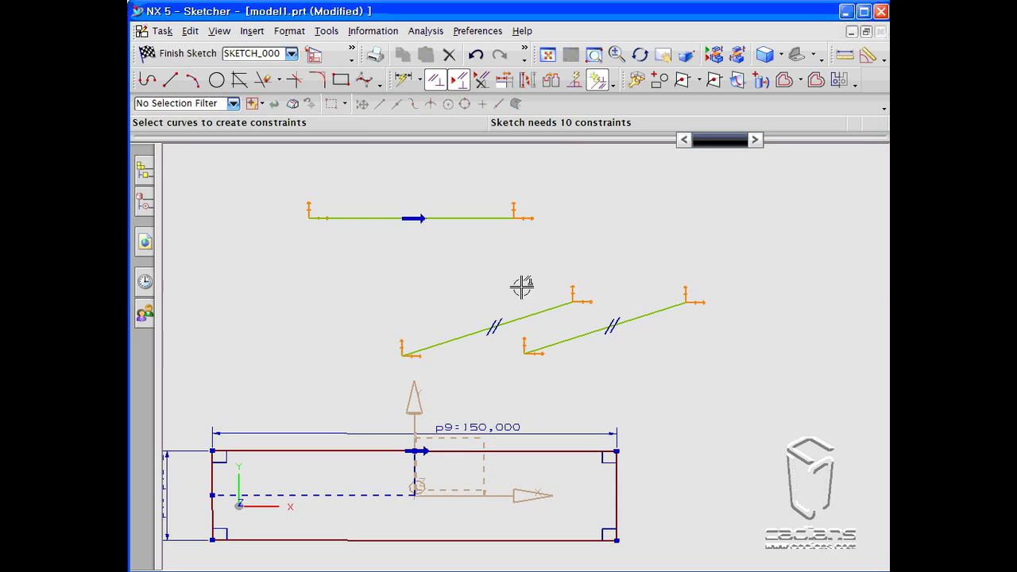
click(531, 313)
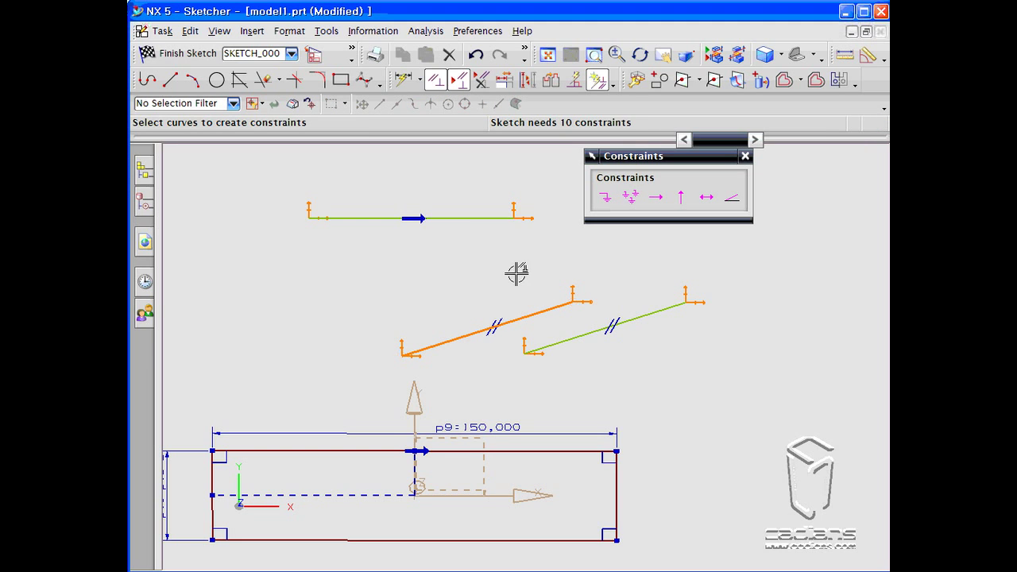
click(663, 309)
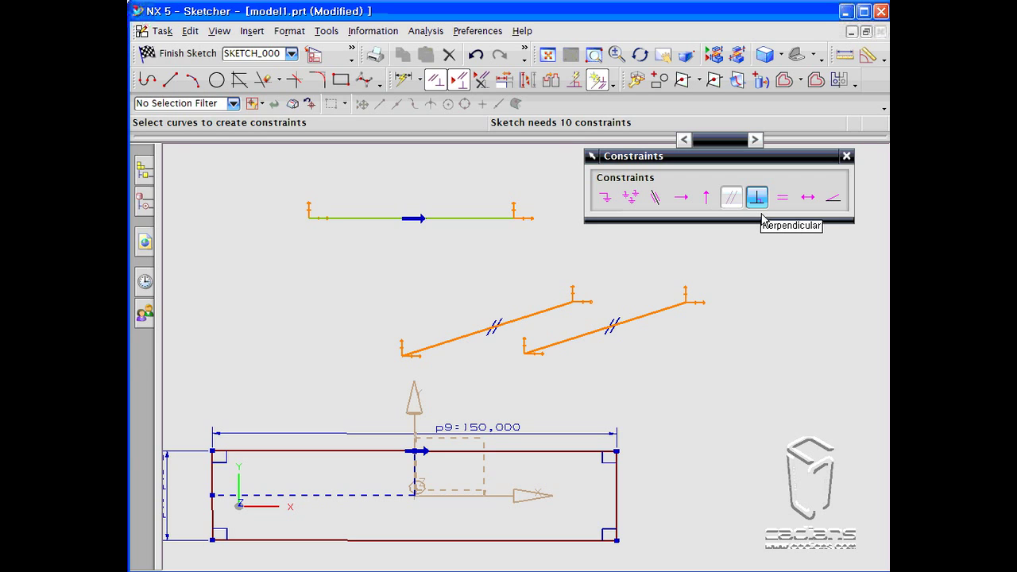
key(Escape)
- Draw a steep line above the parallel pair, between them and the horizontal line's right end
key(l)
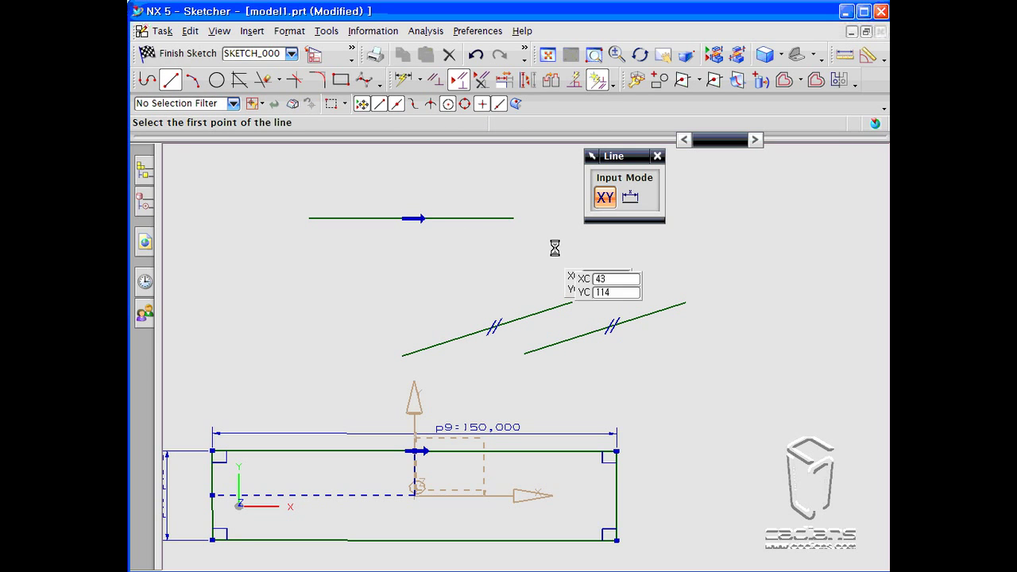
click(611, 276)
click(541, 181)
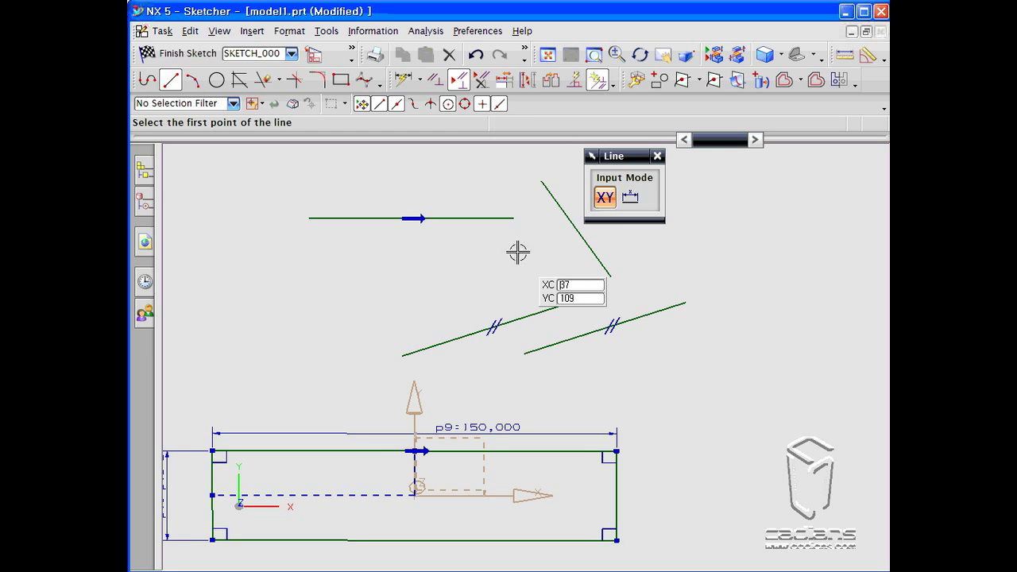
- Apply a Perpendicular constraint between the left parallel line and the new steep line
click(436, 79)
click(549, 309)
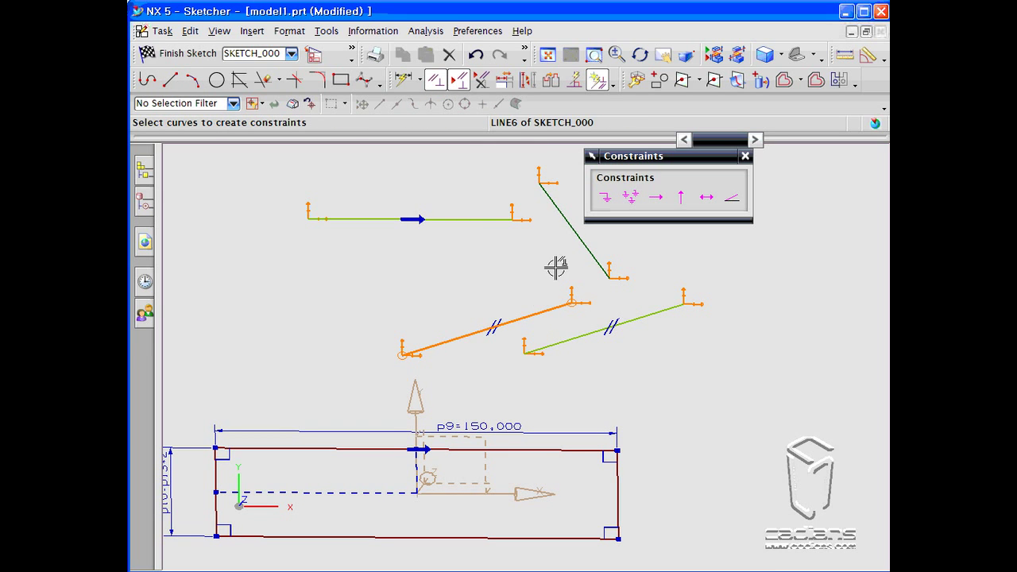
click(569, 233)
click(315, 56)
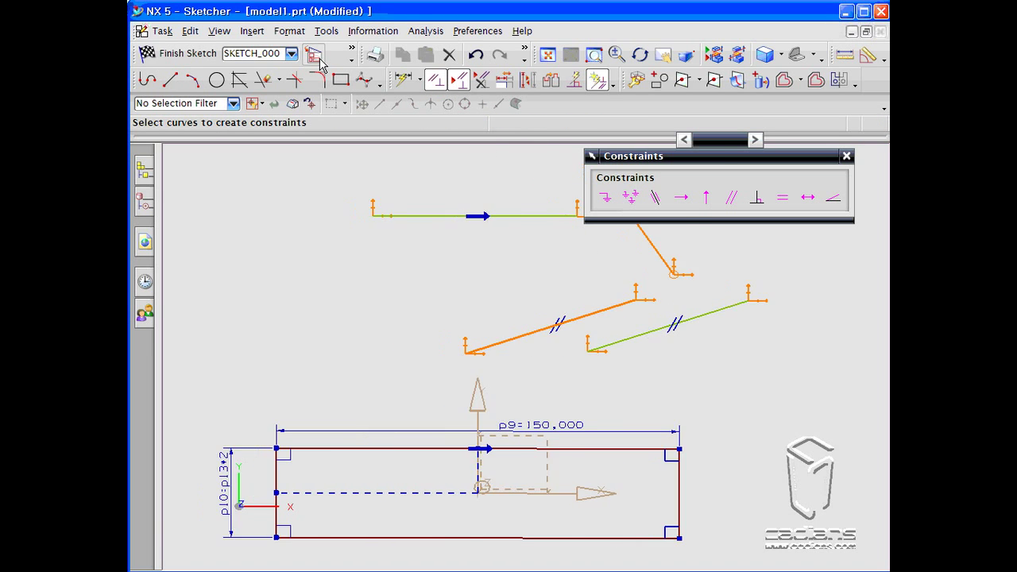
shift+middle_drag(481, 283, 343, 289)
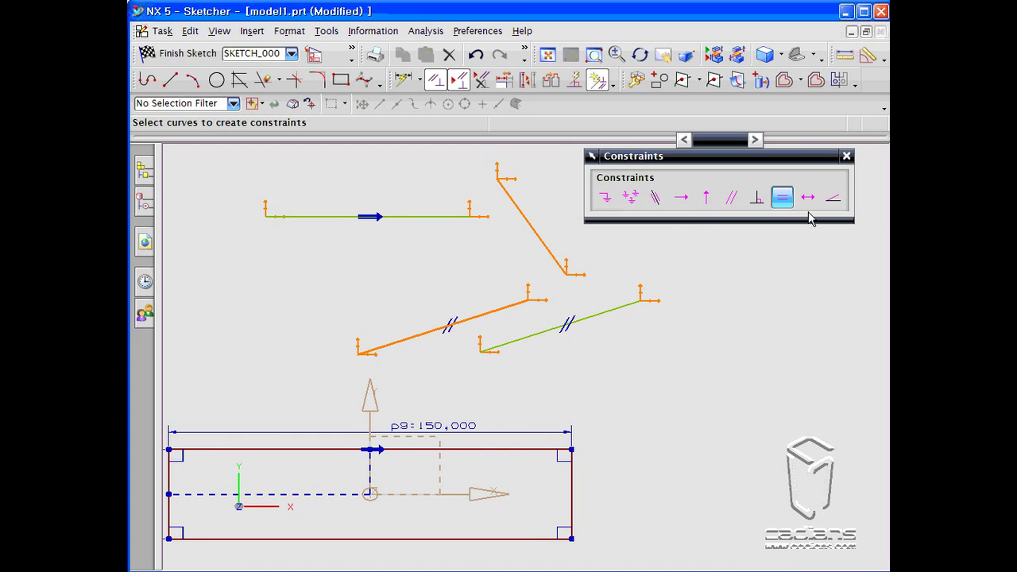
click(756, 198)
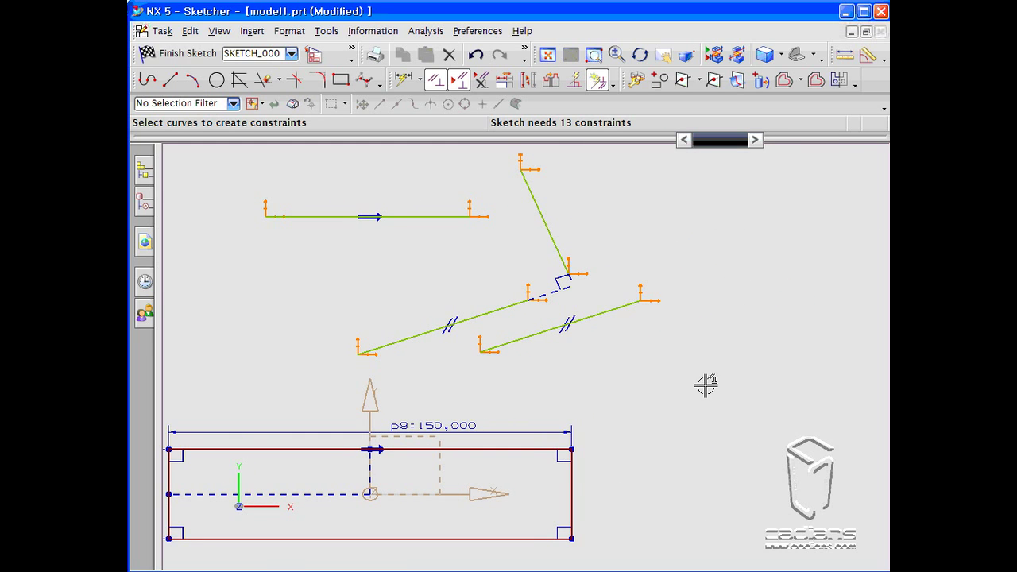
- Draw a gently rising line that crosses the steep line above the parallel pair
scroll(611, 270, up, 2)
mouse_move(641, 220)
shift+middle_down()
mouse_move(707, 302)
mouse_move(706, 317)
shift+middle_up()
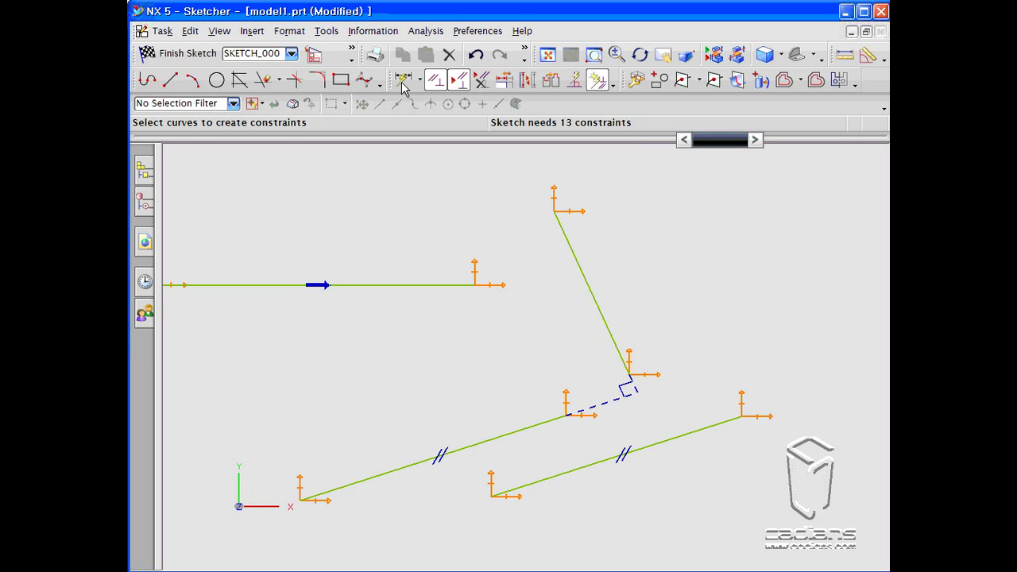
click(170, 80)
click(420, 343)
click(702, 293)
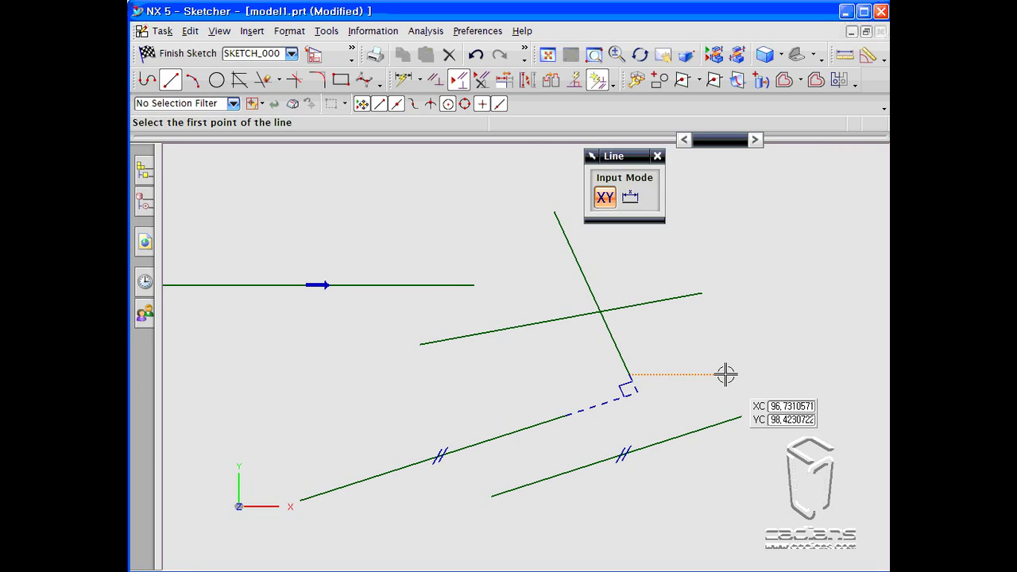
key(Escape)
- Apply an Equal Length constraint between the gently rising line and the steep line that crosses it
click(436, 80)
click(572, 315)
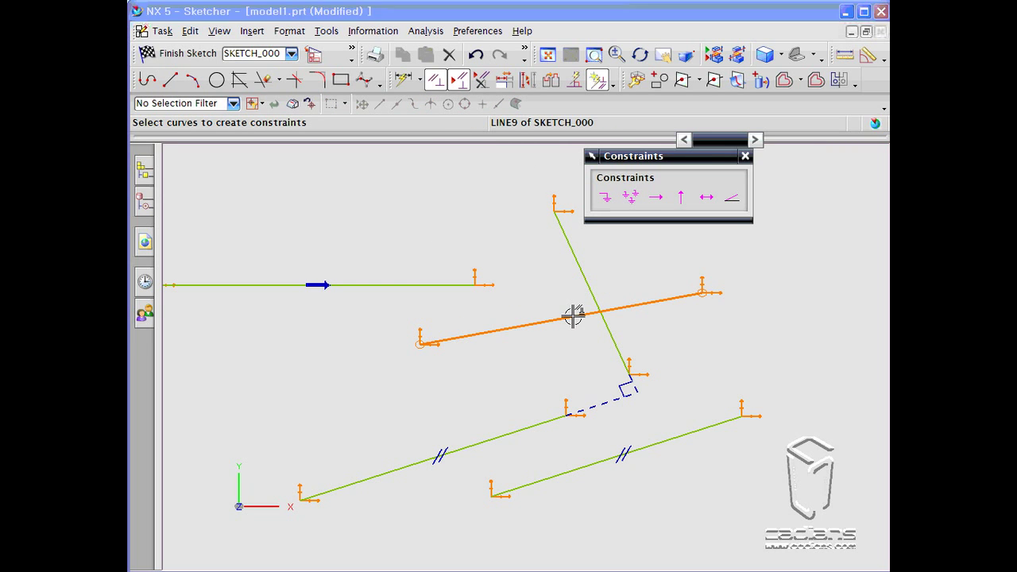
click(608, 350)
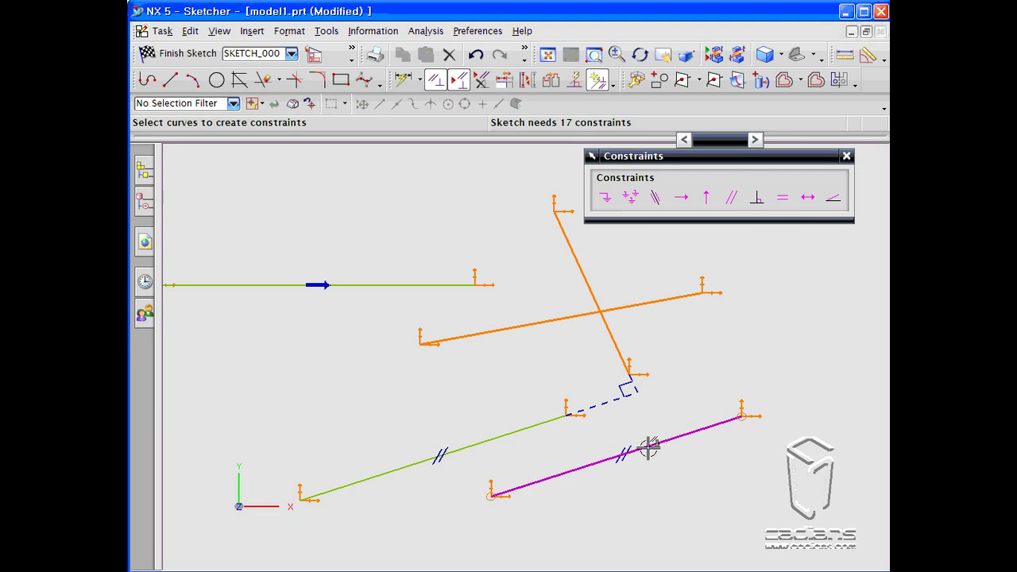
click(782, 199)
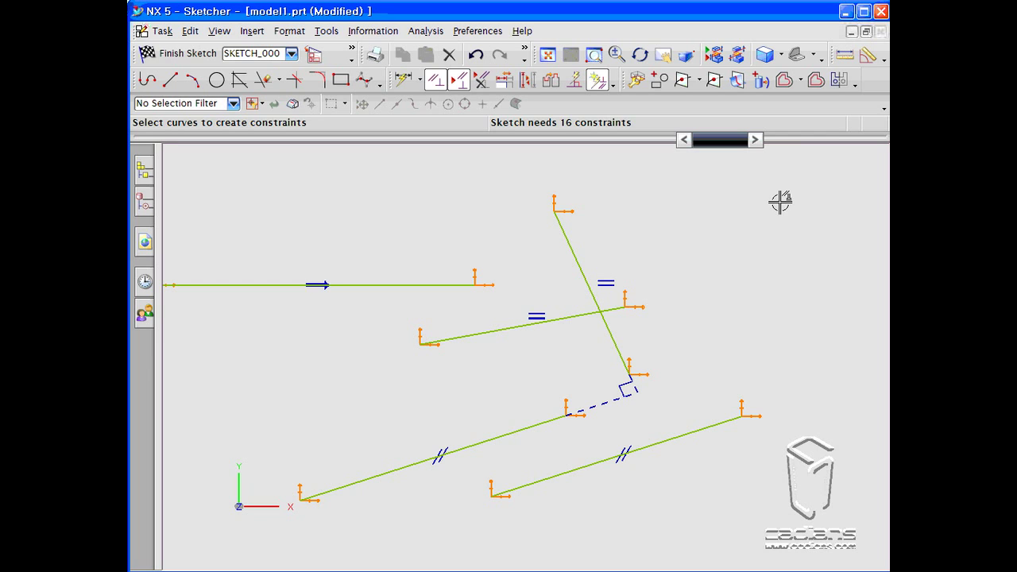
middle_click(750, 307)
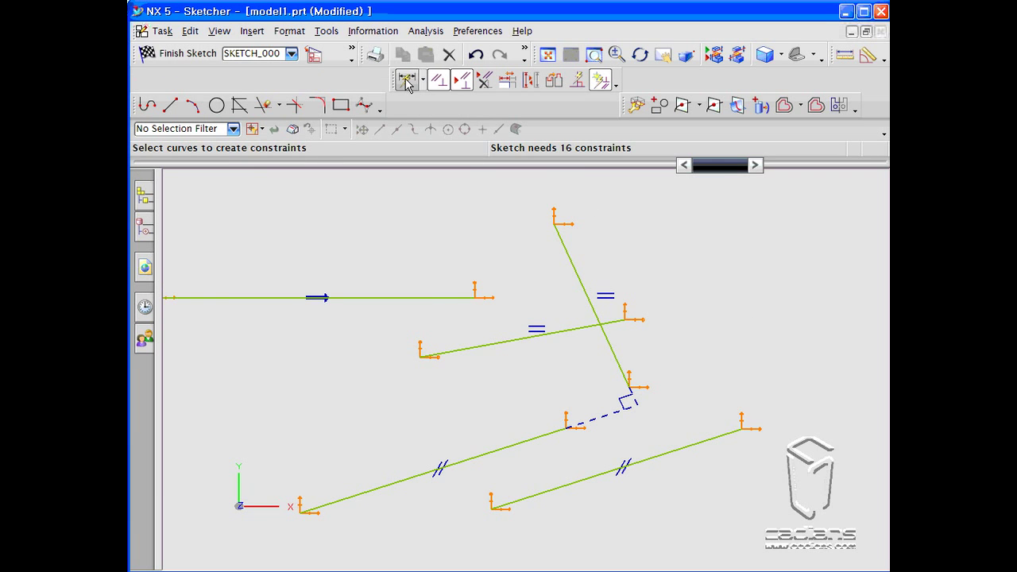
click(559, 246)
click(655, 257)
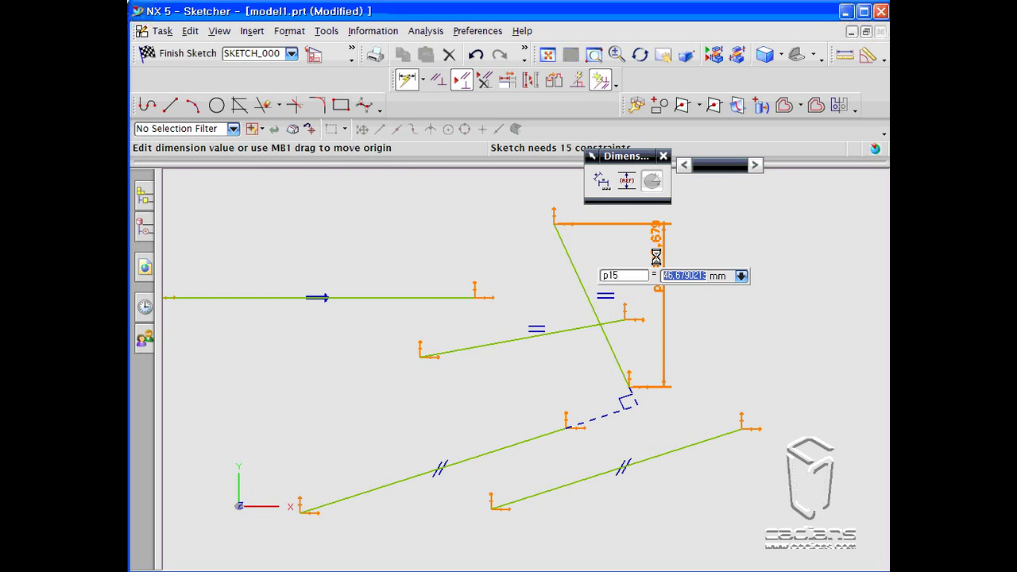
click(475, 54)
- Dimension the steep line along its own direction and set its length to 20 mm
click(569, 259)
click(571, 260)
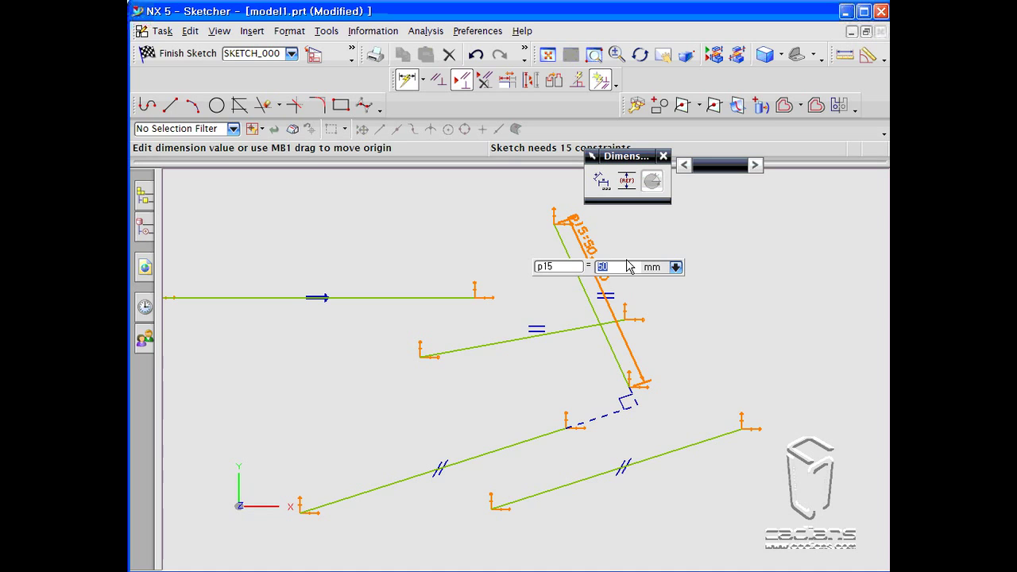
key(Return)
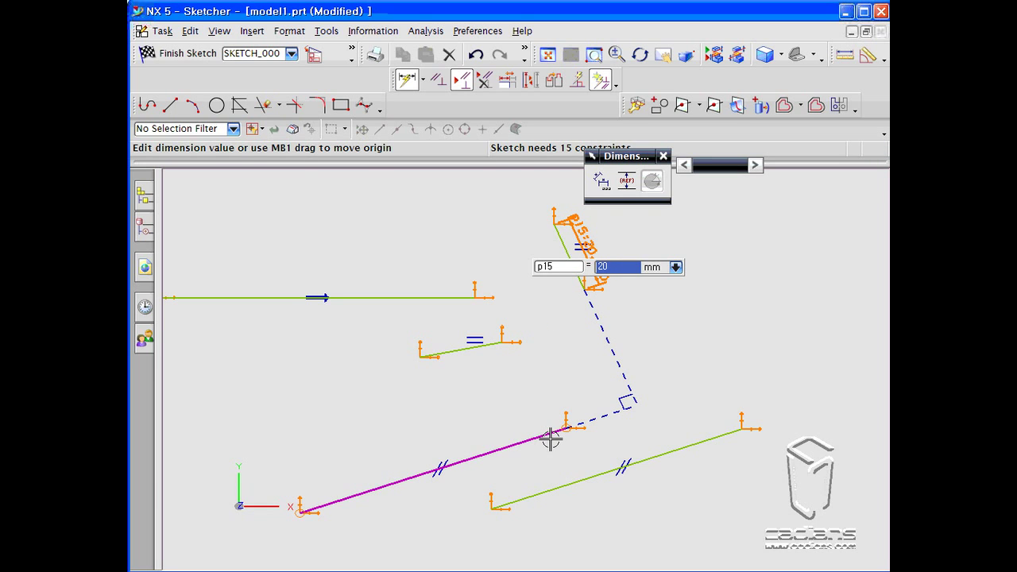
key(Escape)
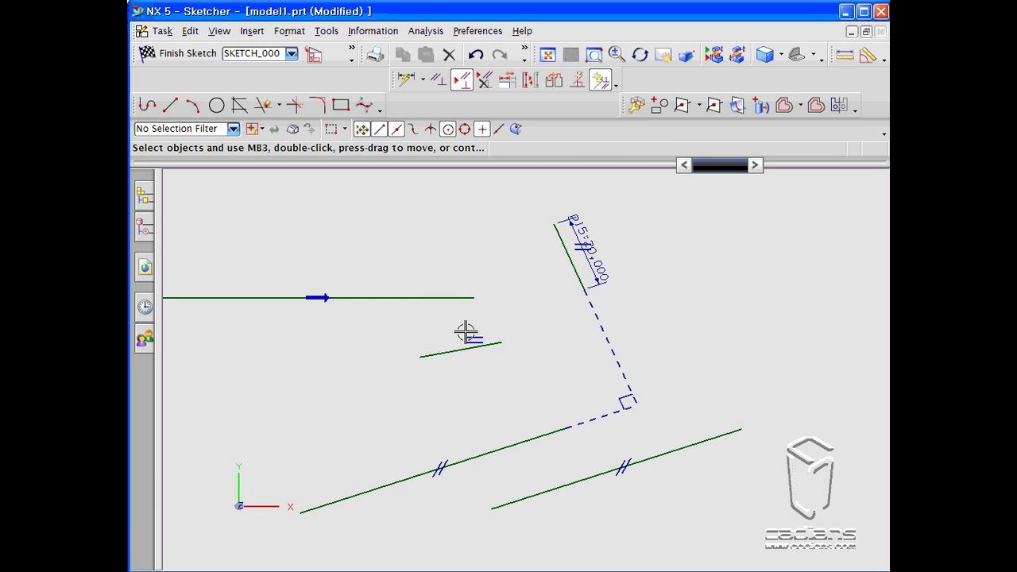
- Move the steep line's length dimension farther away from the line and set it to 30 mm
mouse_move(589, 254)
mouse_down()
mouse_move(642, 232)
mouse_move(611, 251)
mouse_up()
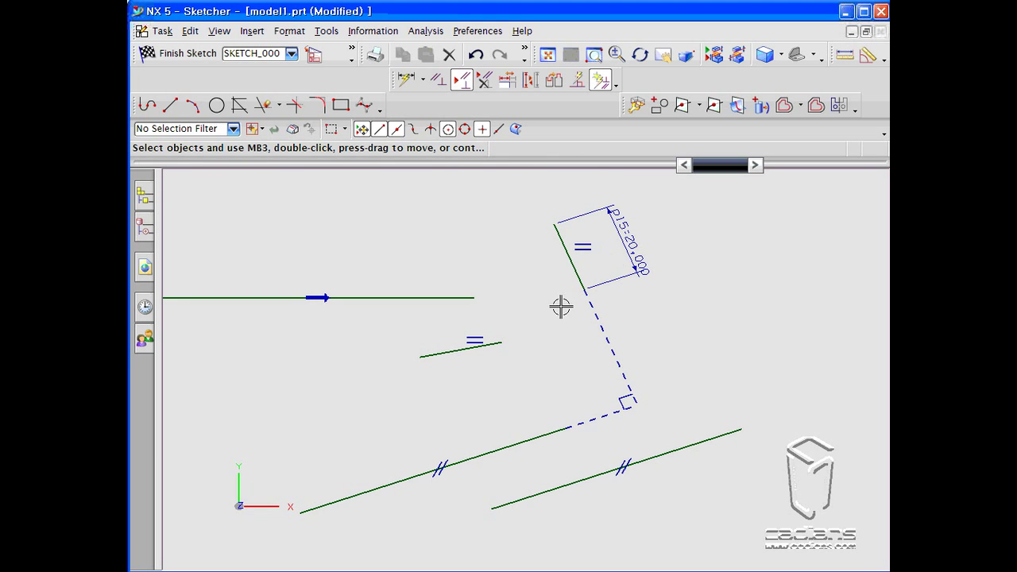
double_click(628, 250)
text(30)
key(Return)
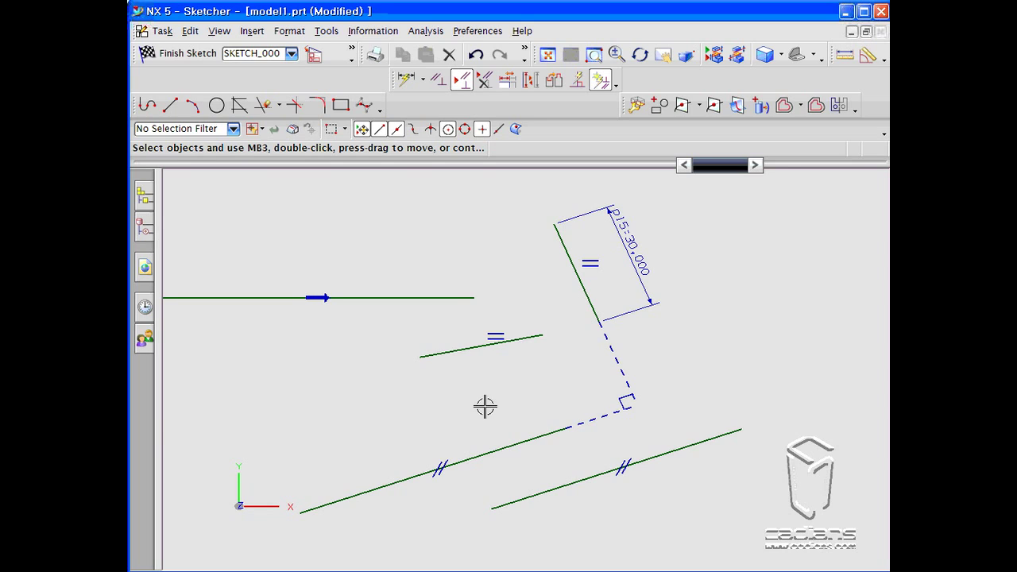
- Draw a short horizontal line in the empty area above the existing lines
click(443, 465)
mouse_move(465, 271)
shift+middle_down()
mouse_move(398, 395)
mouse_move(448, 476)
shift+middle_up()
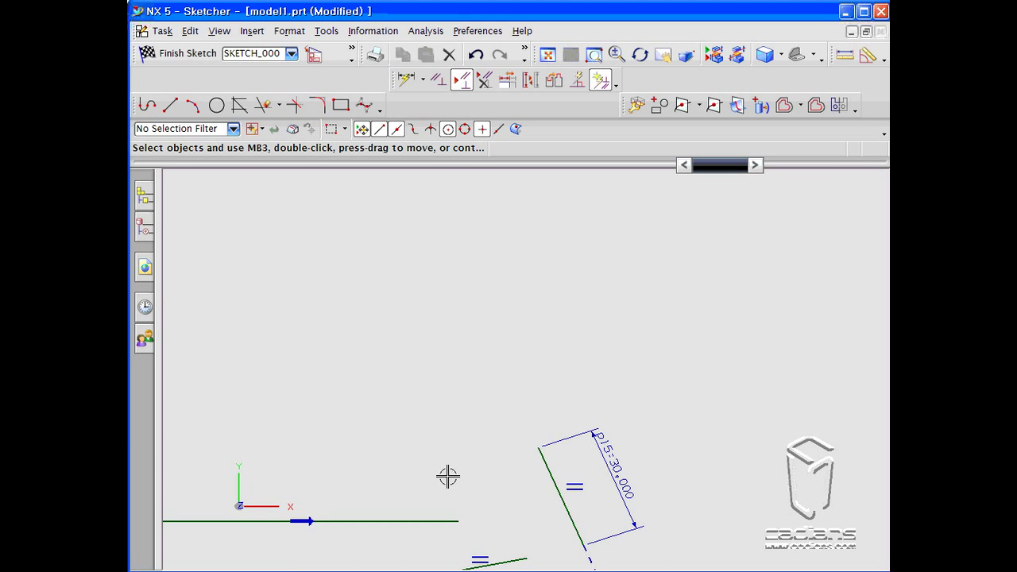
click(169, 105)
click(404, 315)
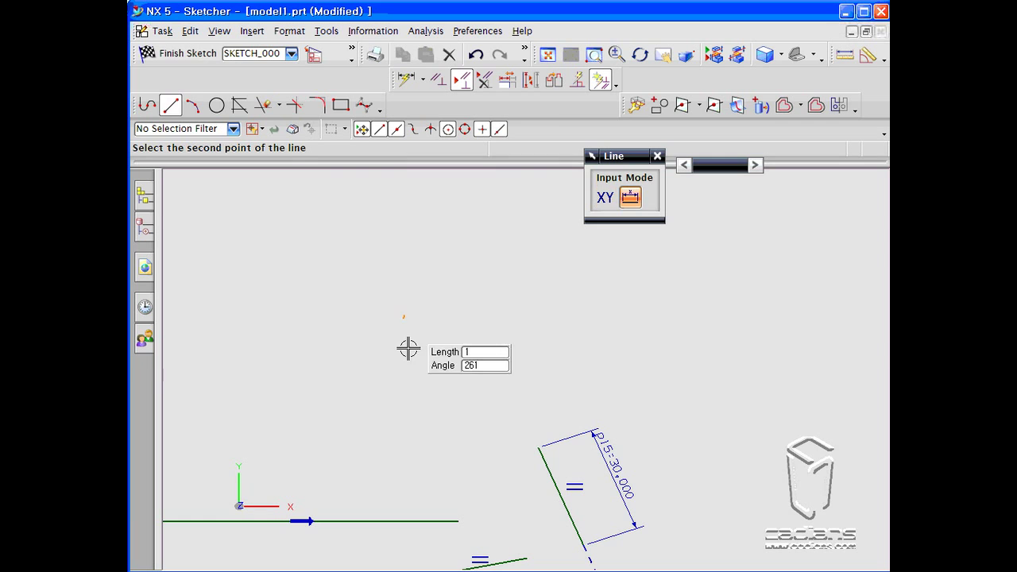
click(589, 315)
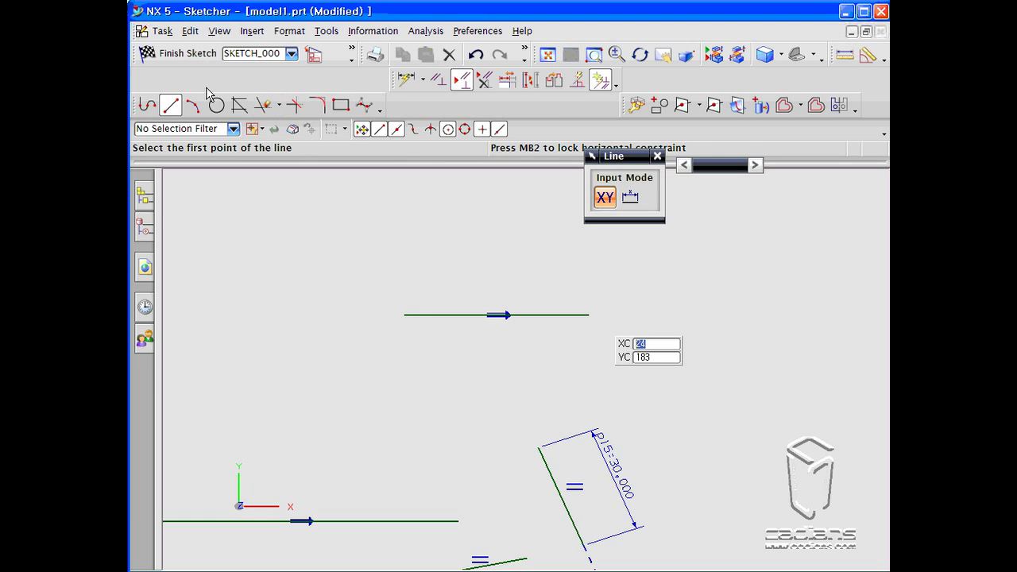
- Draw a circle about 30 mm in diameter above and to the left of the new horizontal line
key(o)
click(279, 239)
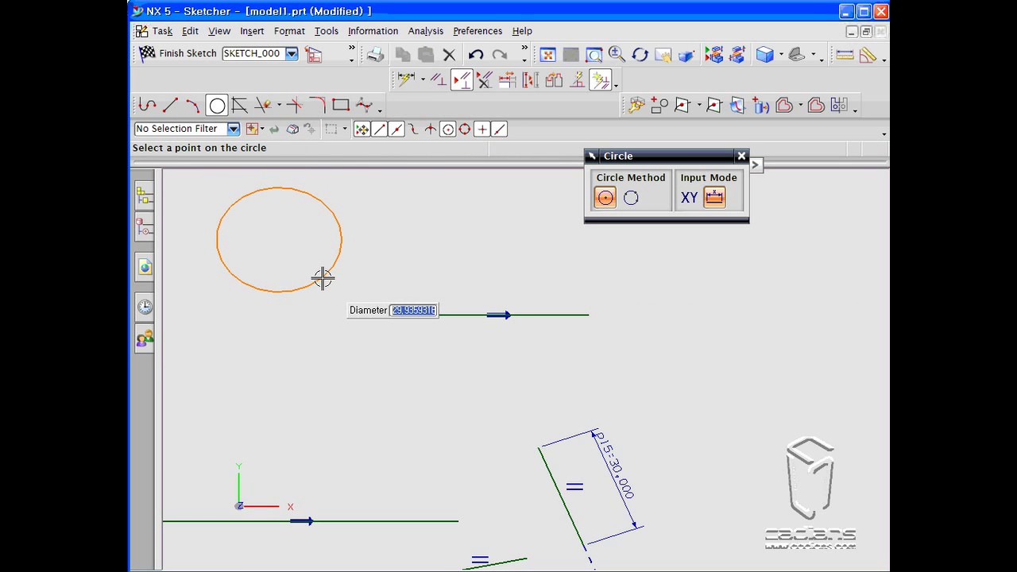
click(323, 278)
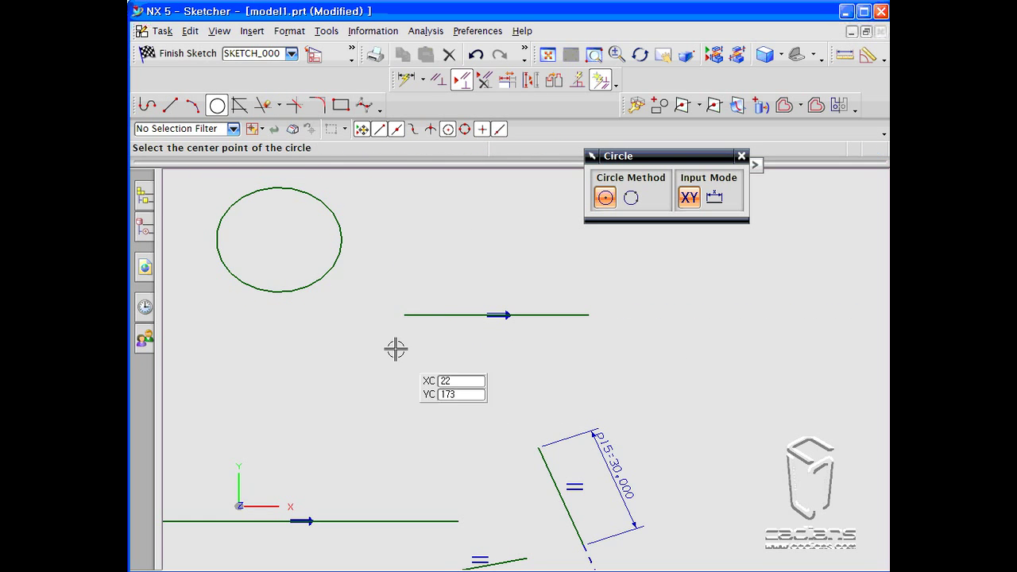
click(322, 62)
shift+middle_drag(505, 266, 404, 355)
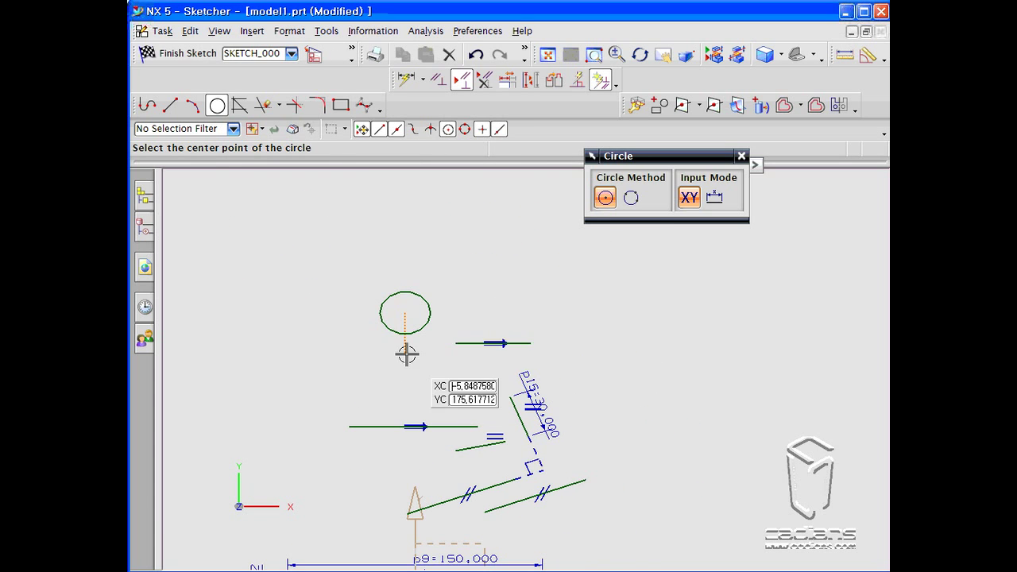
click(474, 303)
scroll(422, 329, up, 3)
click(416, 331)
key(Escape)
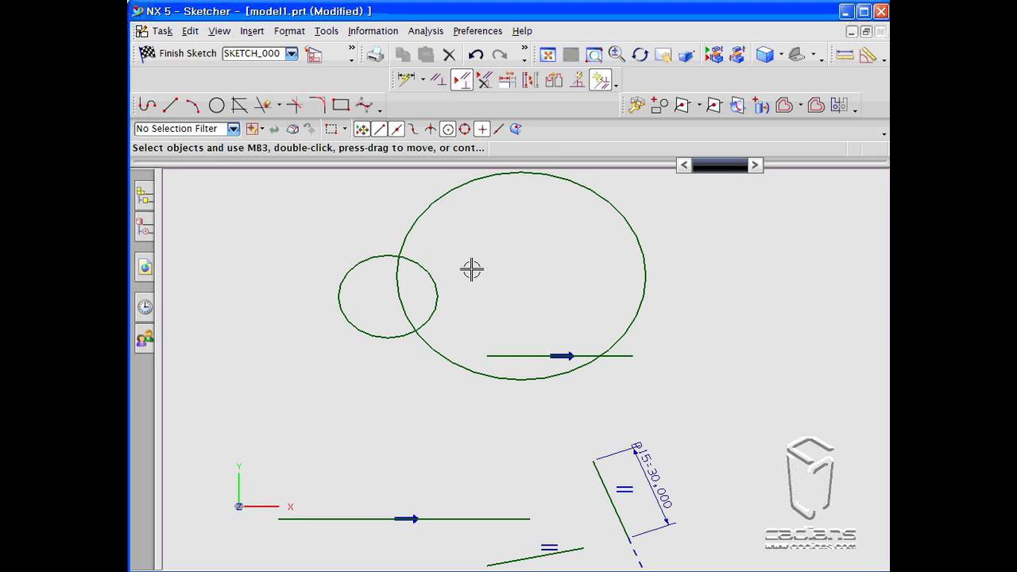
click(500, 175)
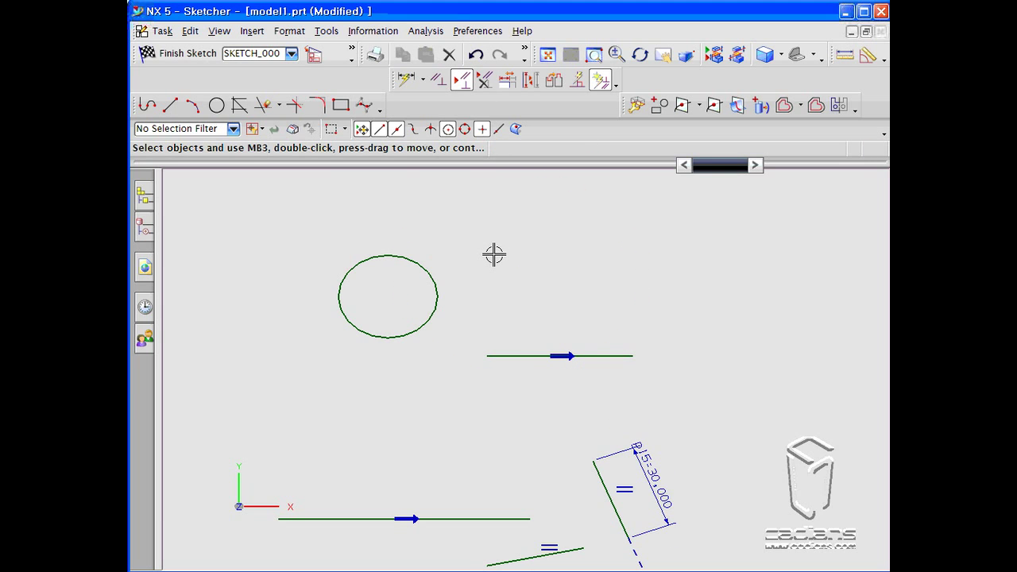
- Apply a Tangent constraint between the circle and the upper horizontal line
scroll(484, 259, up, 3)
click(460, 80)
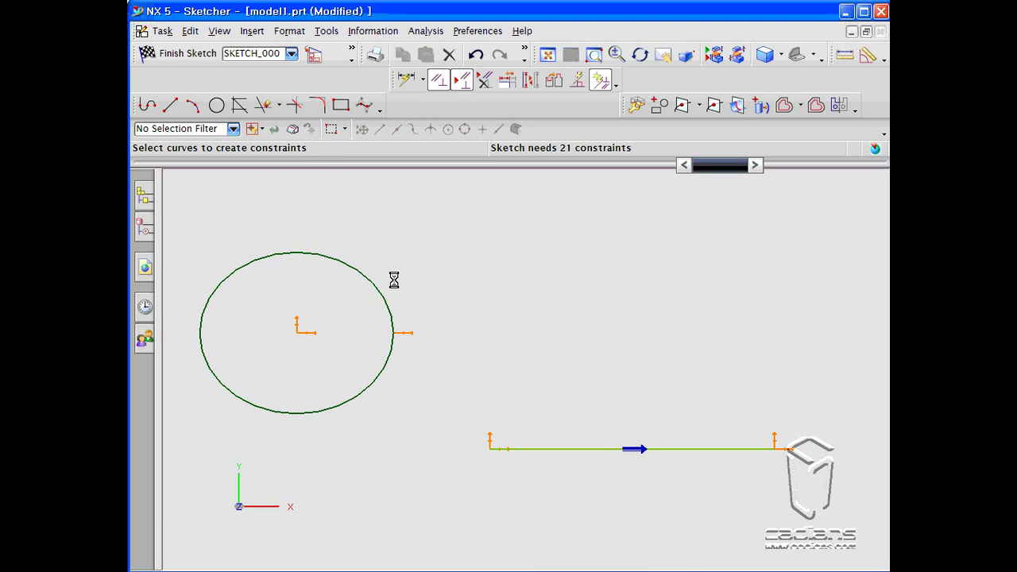
click(379, 291)
click(521, 447)
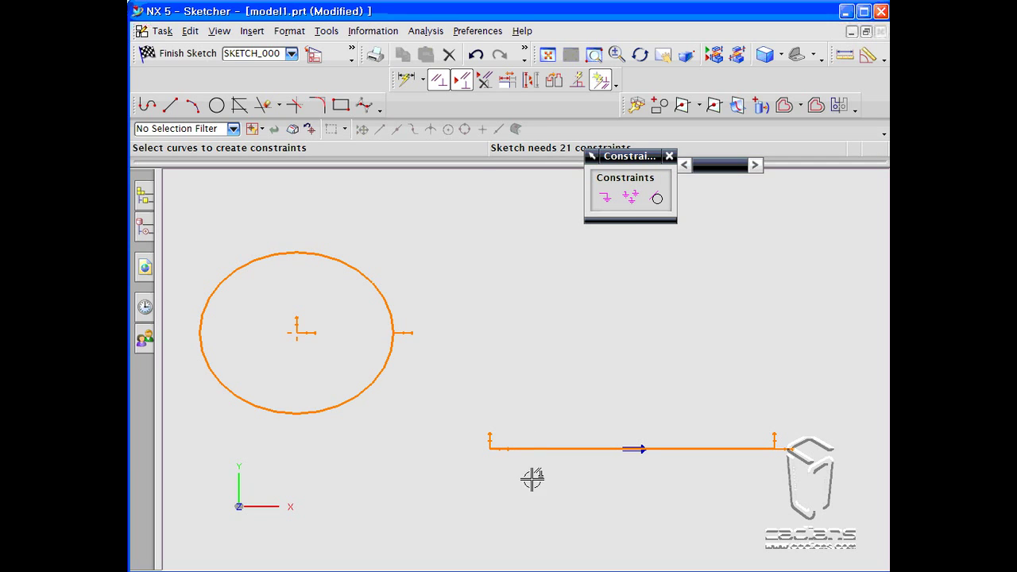
click(663, 201)
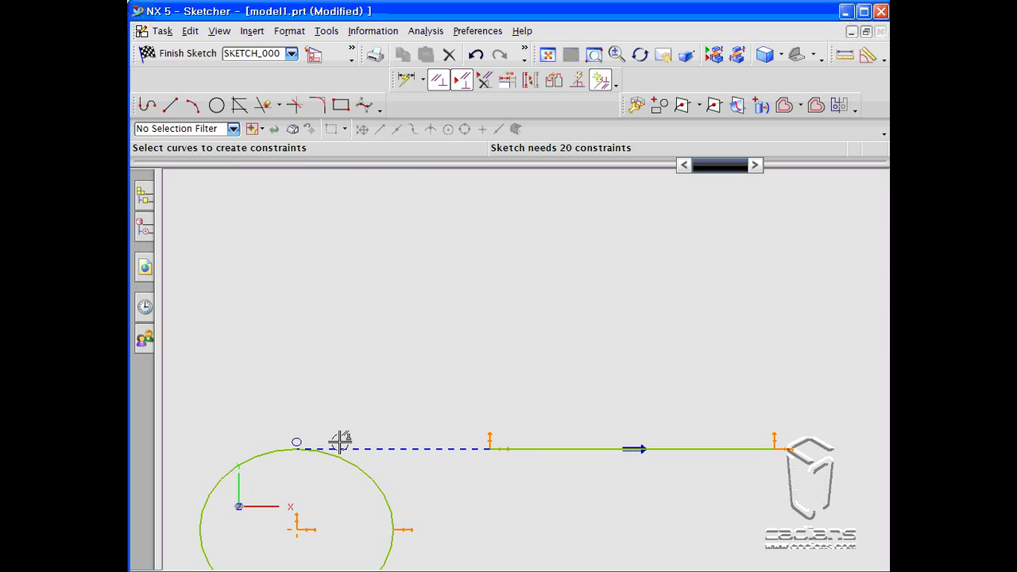
- Draw a small circle above the circle that is tangent to the horizontal line
click(216, 106)
click(351, 293)
click(367, 334)
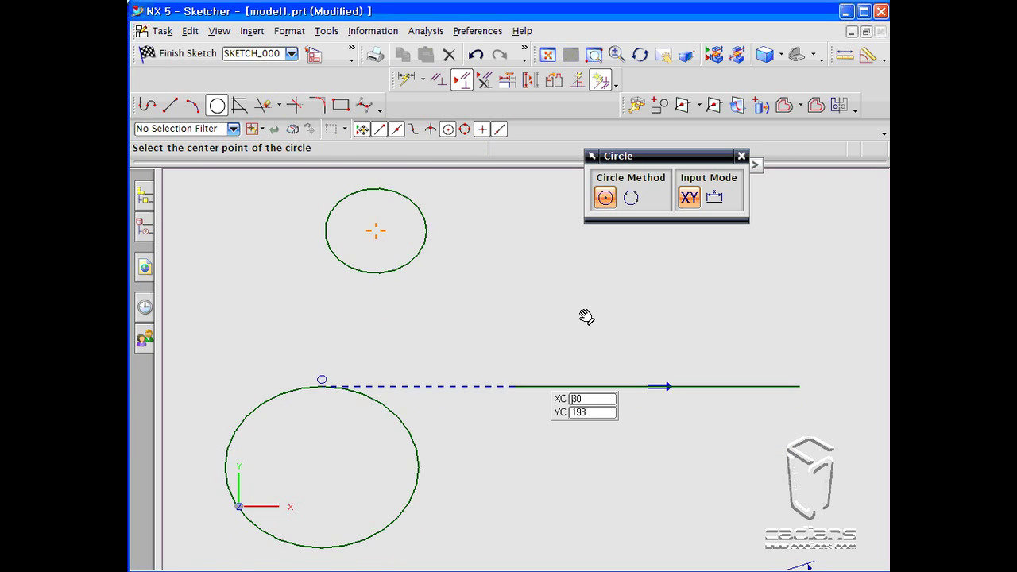
key(Escape)
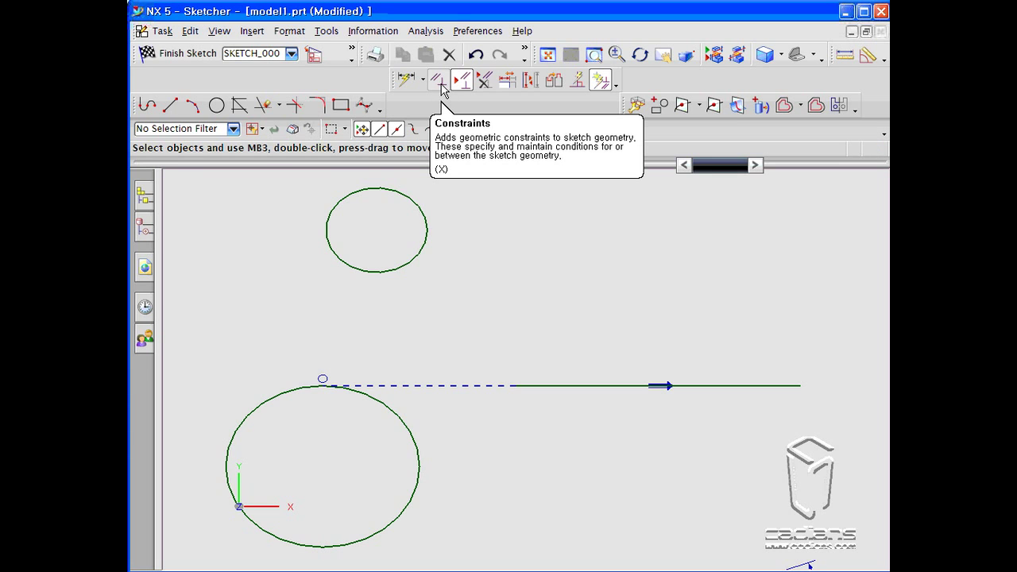
- Apply a Coincident constraint between the center points of the small circle and the tangent circle
click(439, 81)
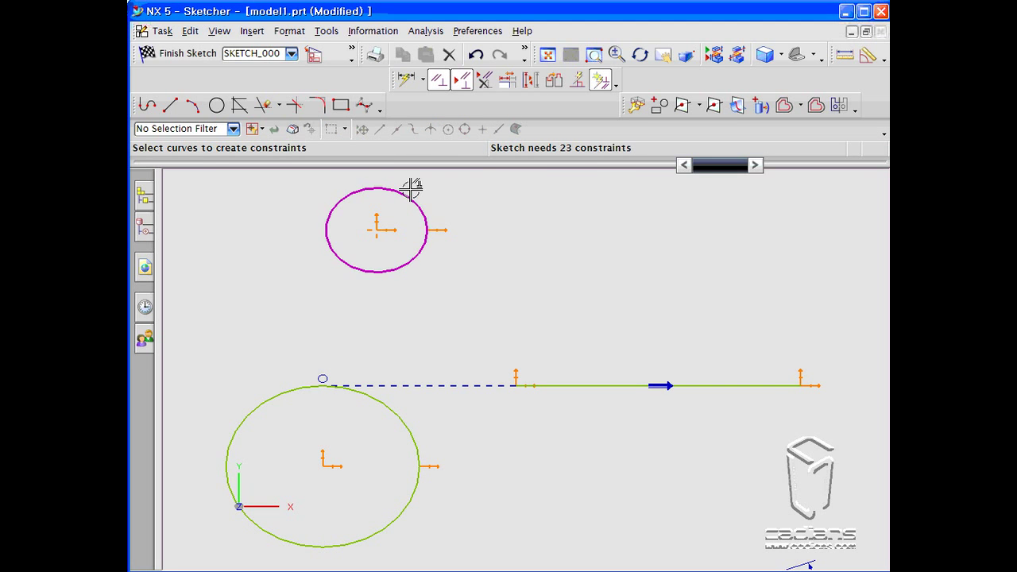
click(373, 230)
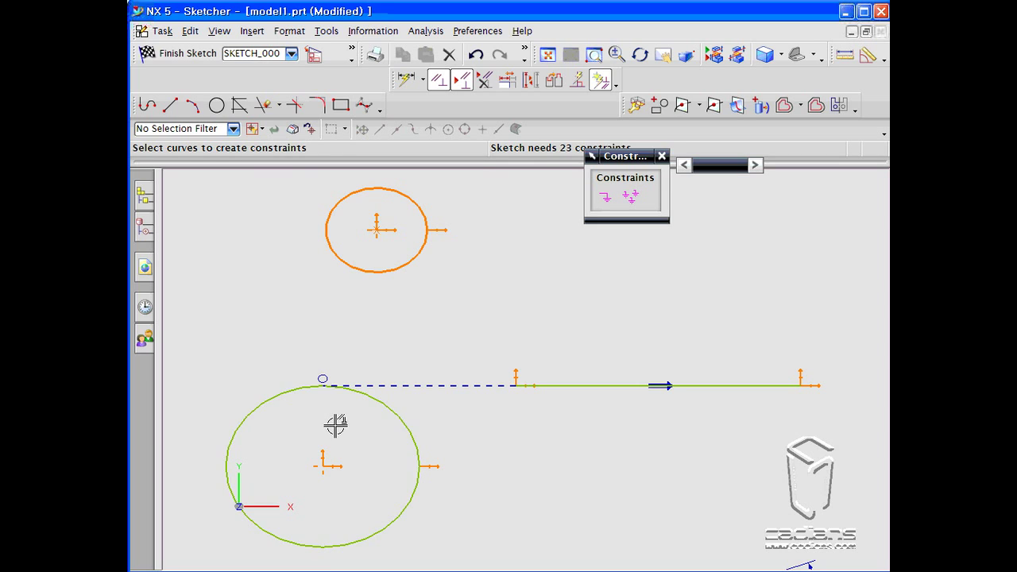
click(328, 466)
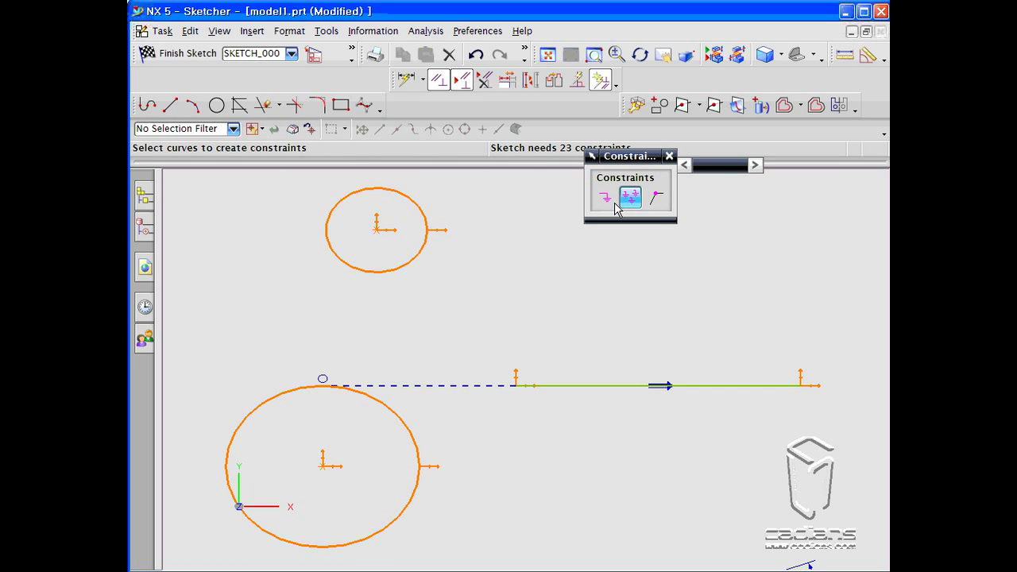
click(653, 198)
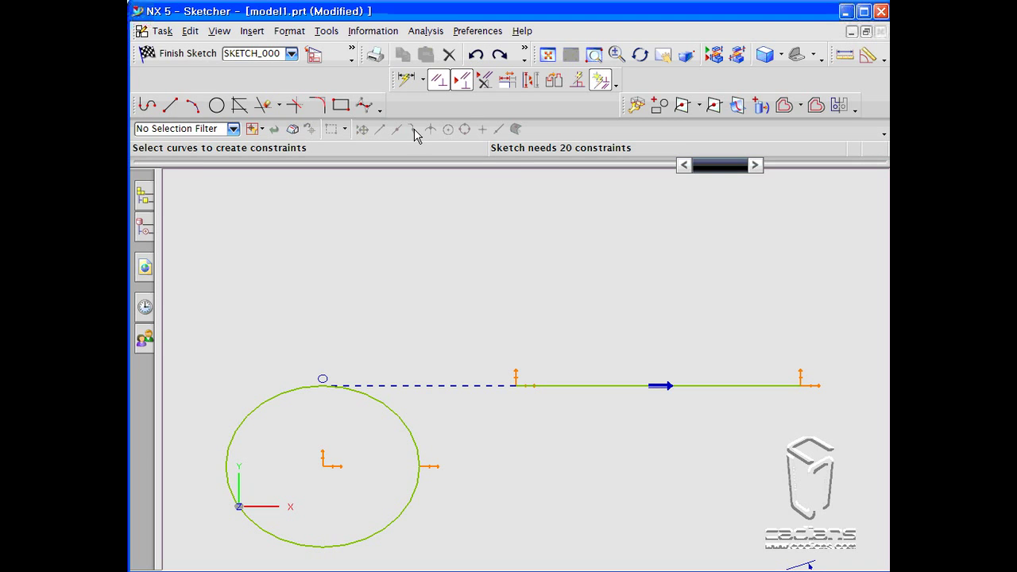
- Draw a circle slightly smaller than the tangent circle, above it and above the horizontal line's level
click(216, 105)
click(400, 279)
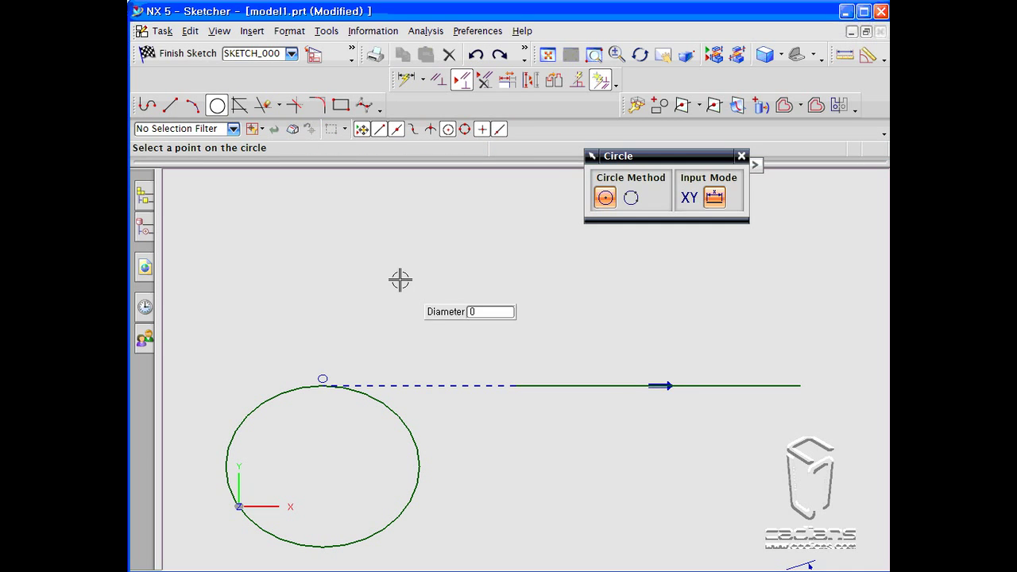
click(464, 316)
key(Escape)
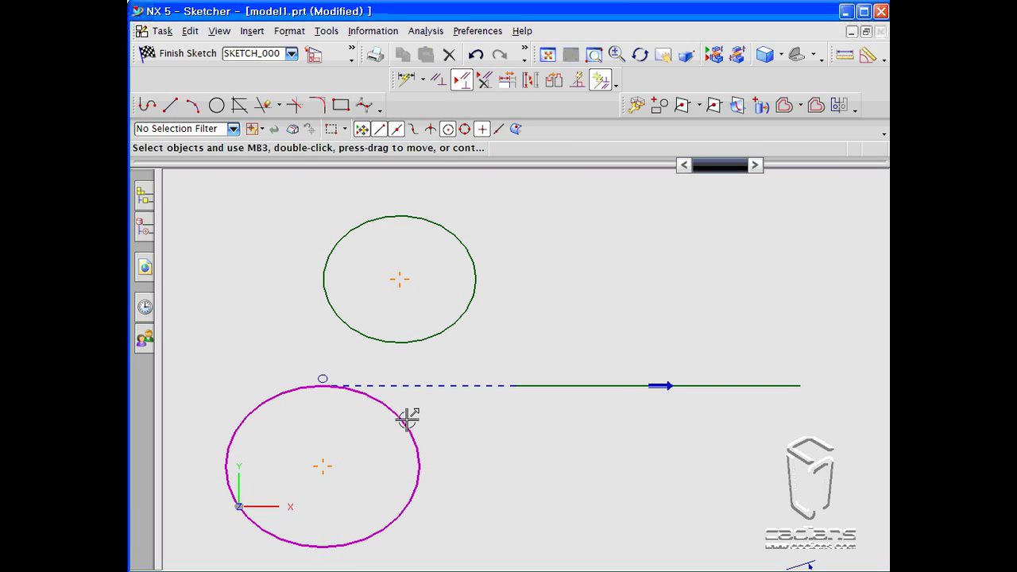
- Try a Concentric constraint between the upper circle and the tangent circle, and undo it
click(438, 80)
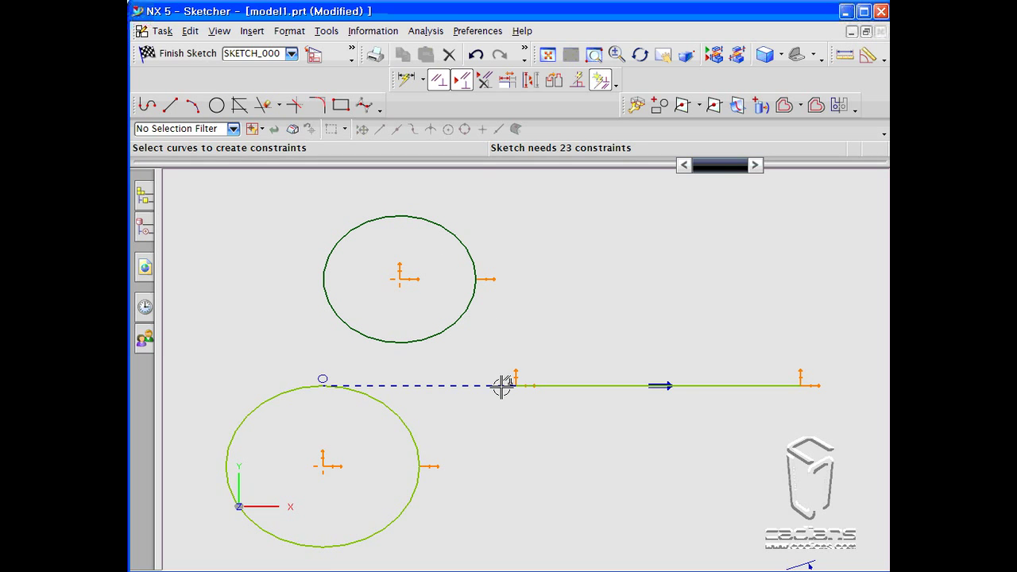
click(466, 244)
click(388, 410)
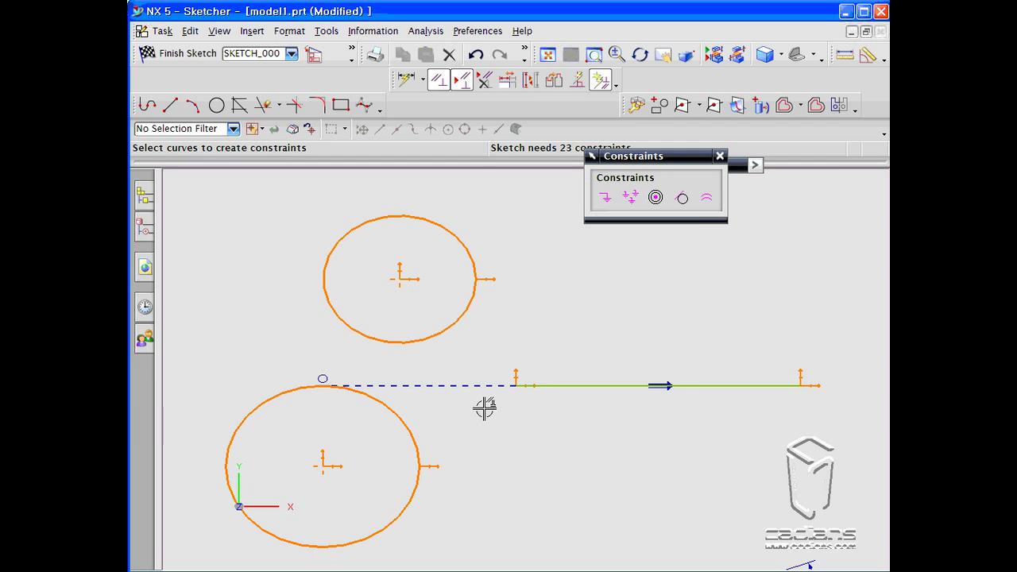
click(655, 197)
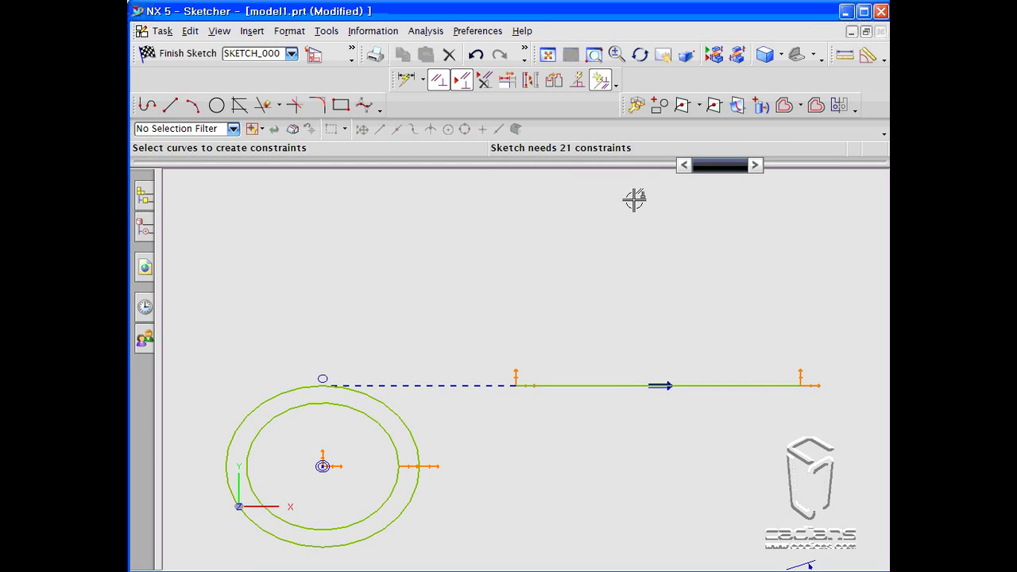
click(479, 57)
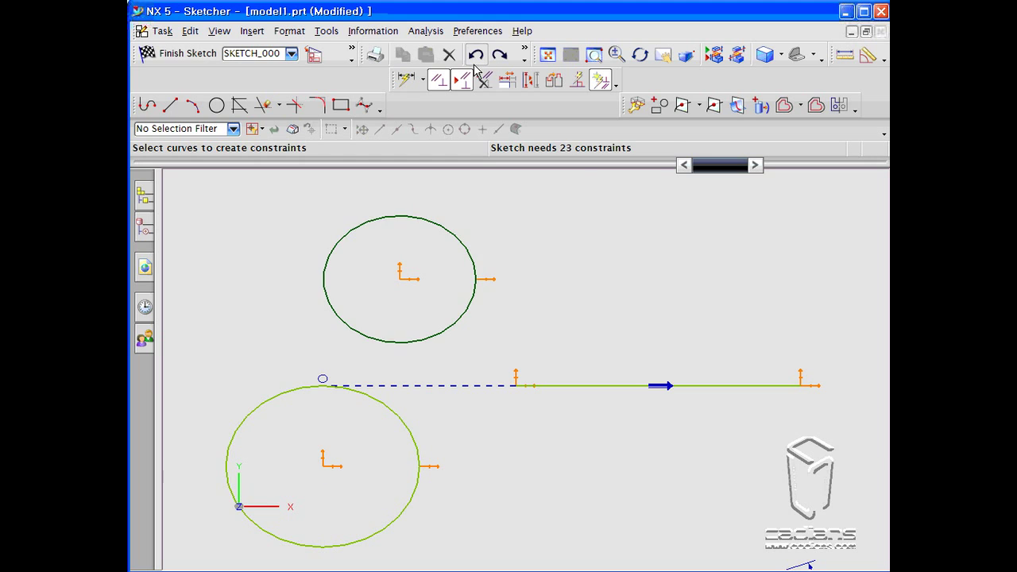
- Apply an Equal Radius constraint between the upper circle and the tangent circle
click(415, 220)
click(400, 416)
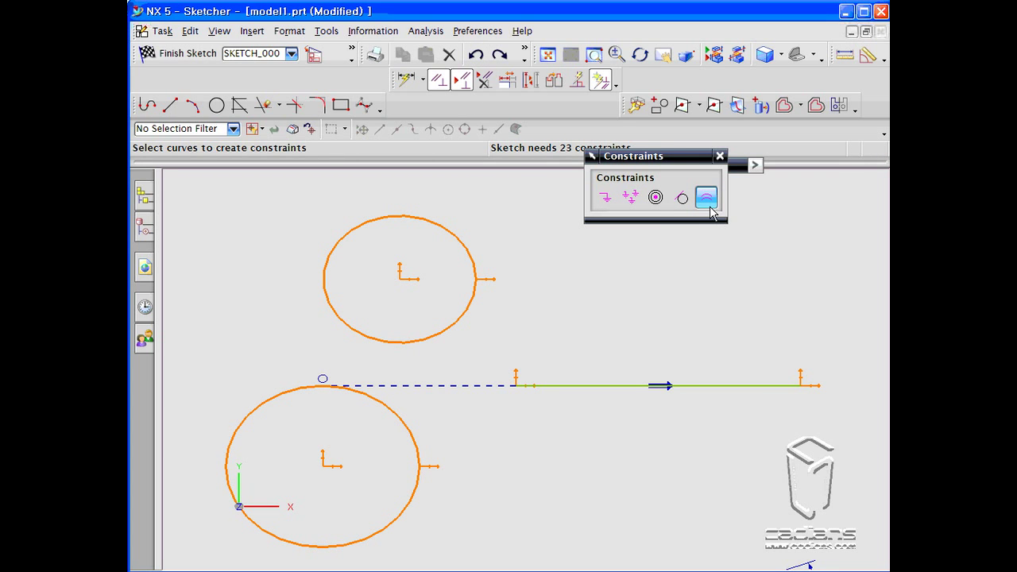
click(710, 205)
- Dimension the upper circle's diameter and set it to 20 mm
click(407, 79)
click(490, 235)
click(543, 256)
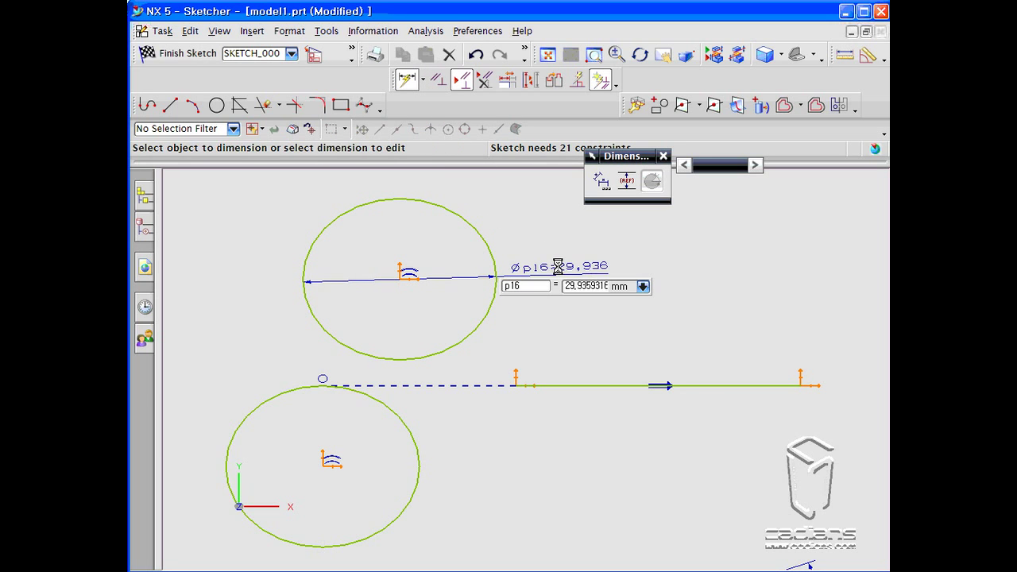
text(20)
key(Return)
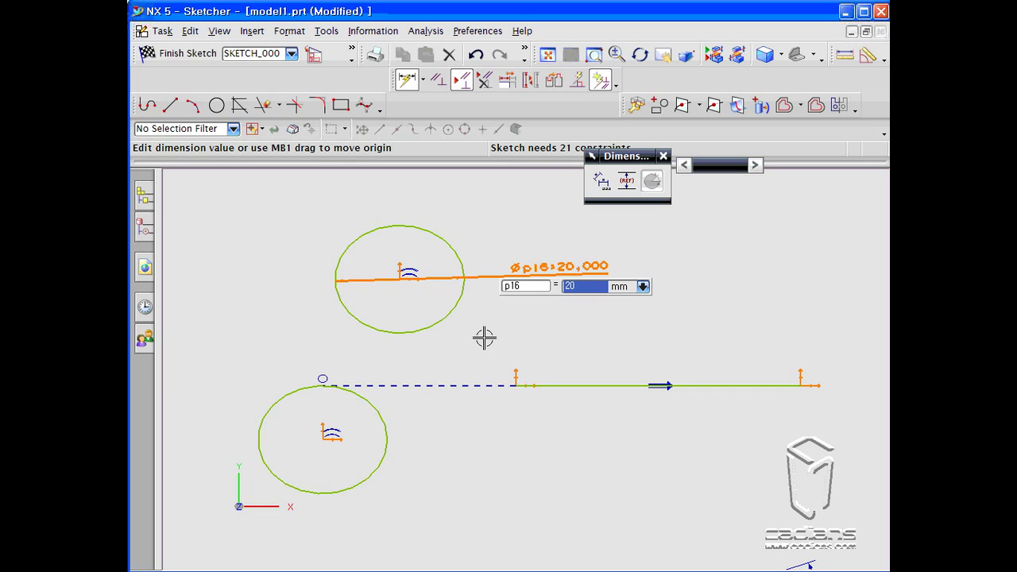
key(Escape)
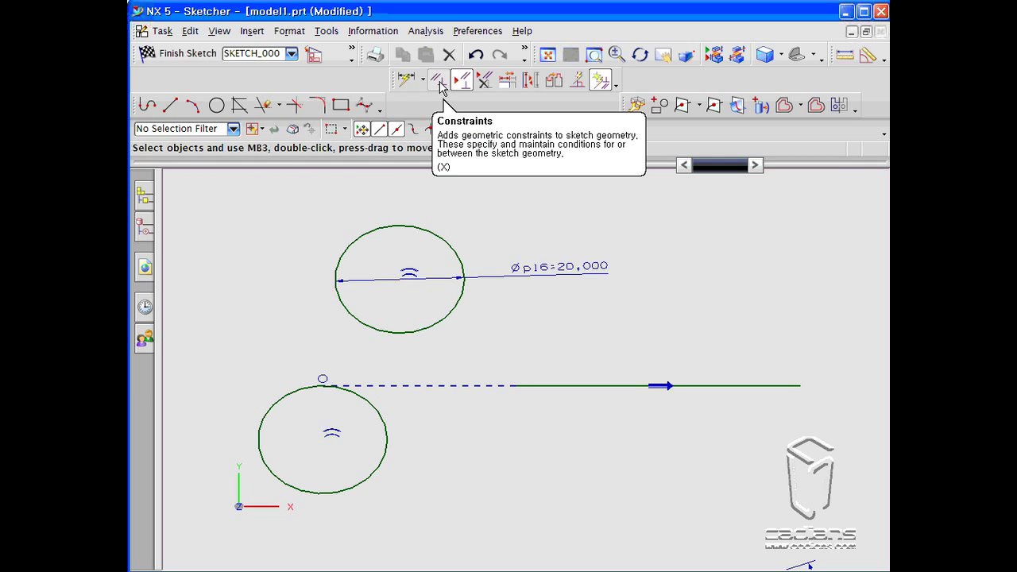
- Delete all the sketch curves, constraints and dimensions, keeping the datum plane and datum axes out of the selection
scroll(549, 334, down, 6)
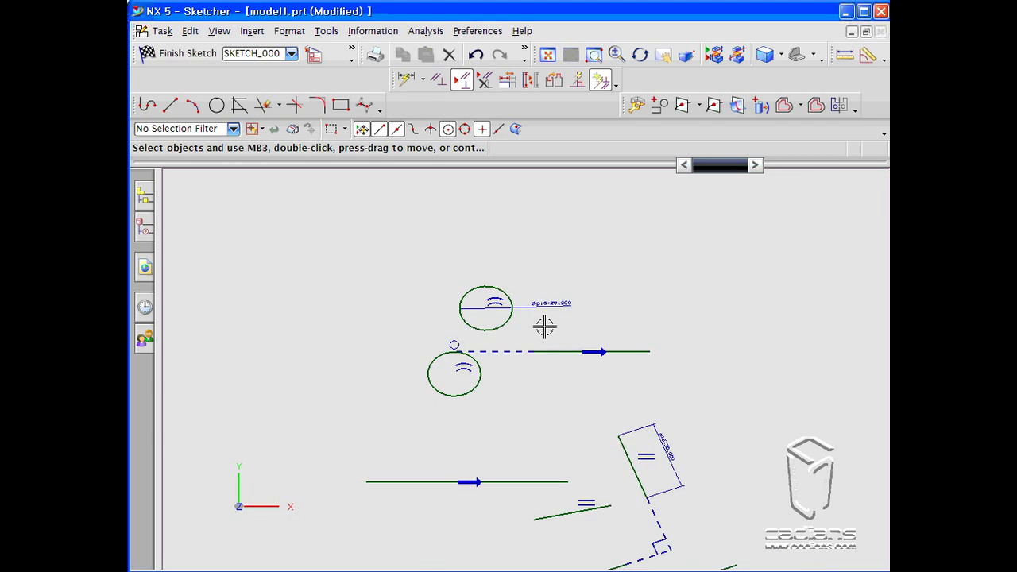
shift+middle_drag(522, 347, 446, 320)
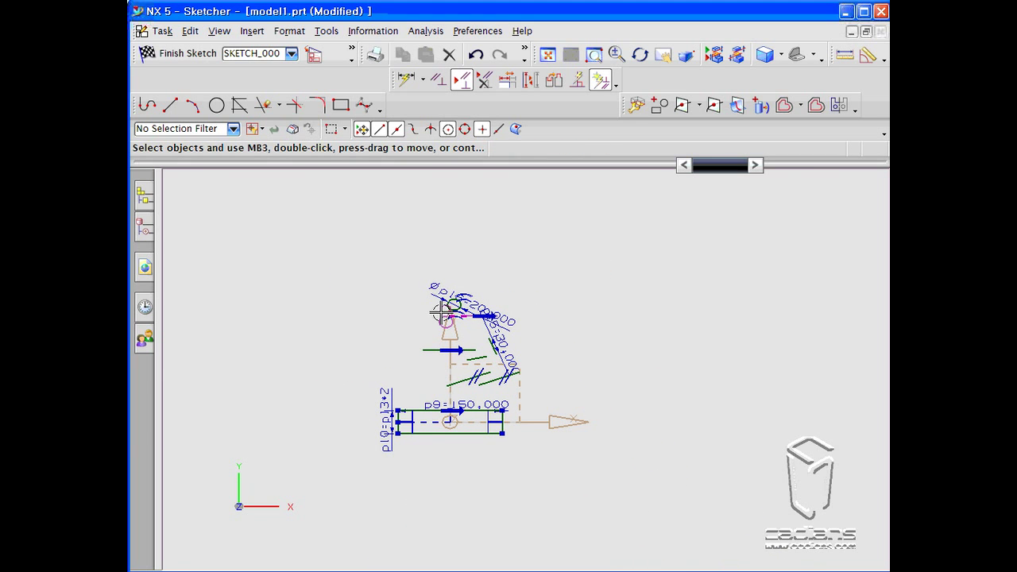
drag(347, 253, 543, 509)
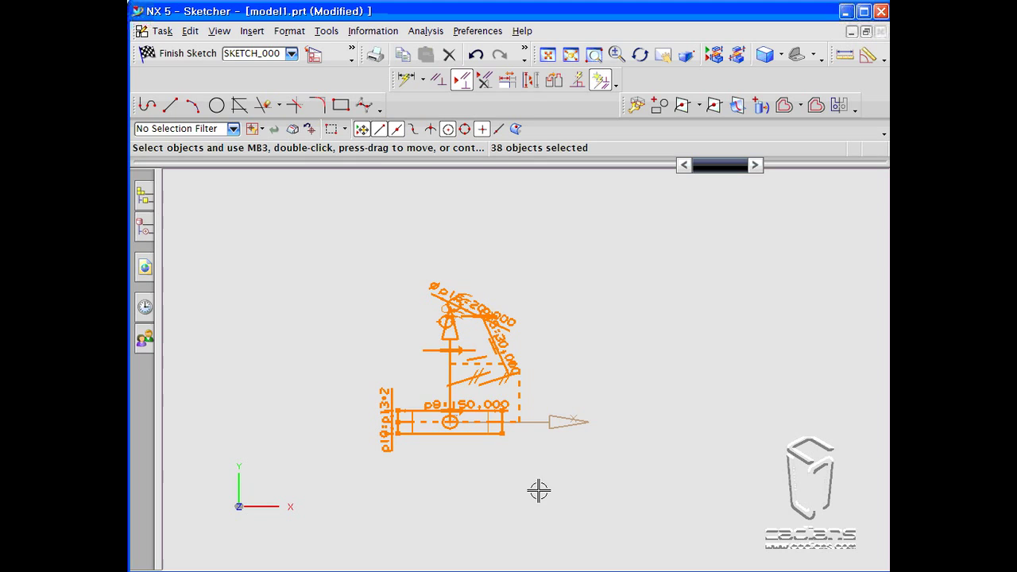
shift+click(449, 333)
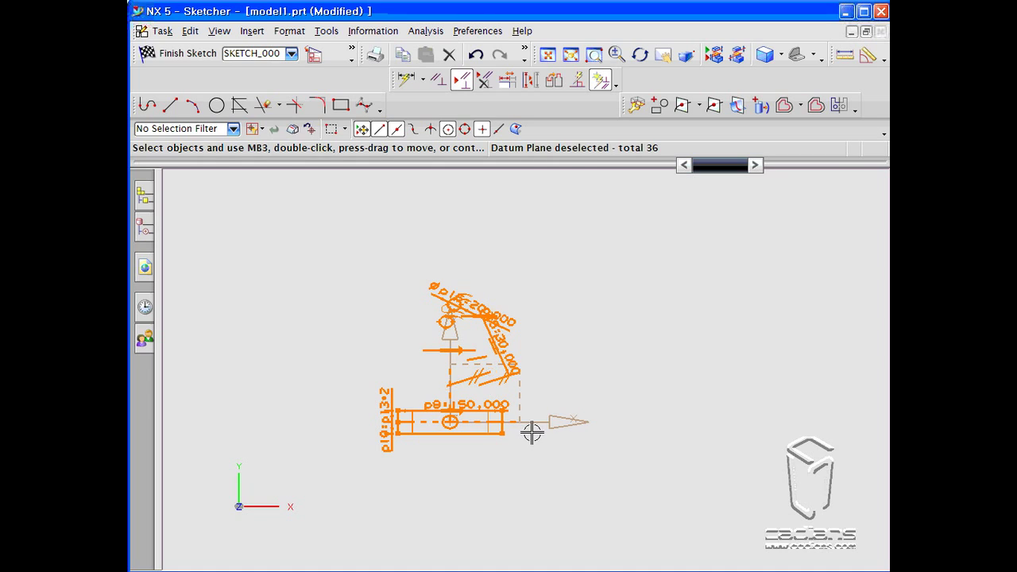
key(Delete)
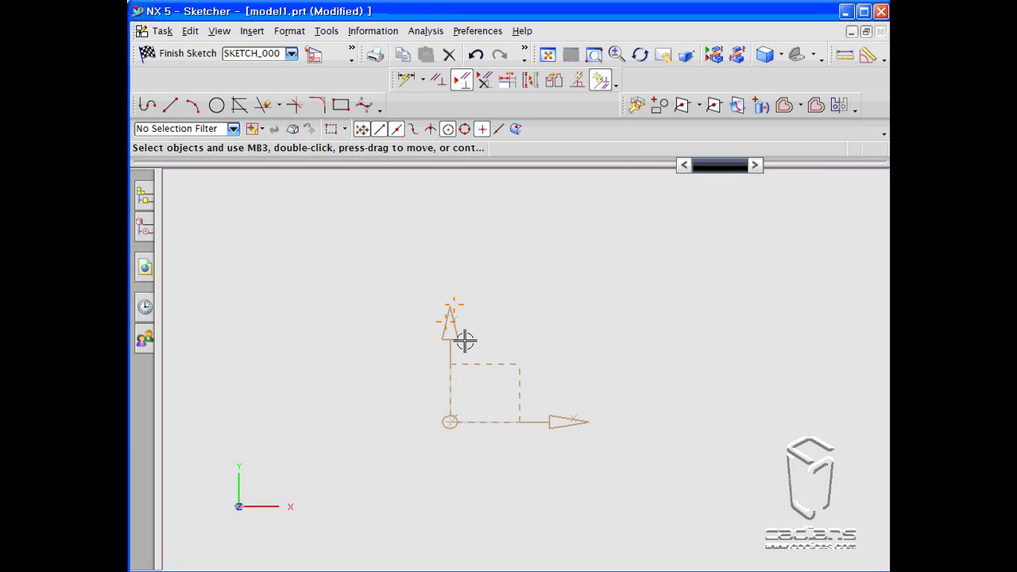
- Draw a circle about 206 mm in diameter, above and to the right of the datum origin
shift+middle_drag(415, 387, 425, 395)
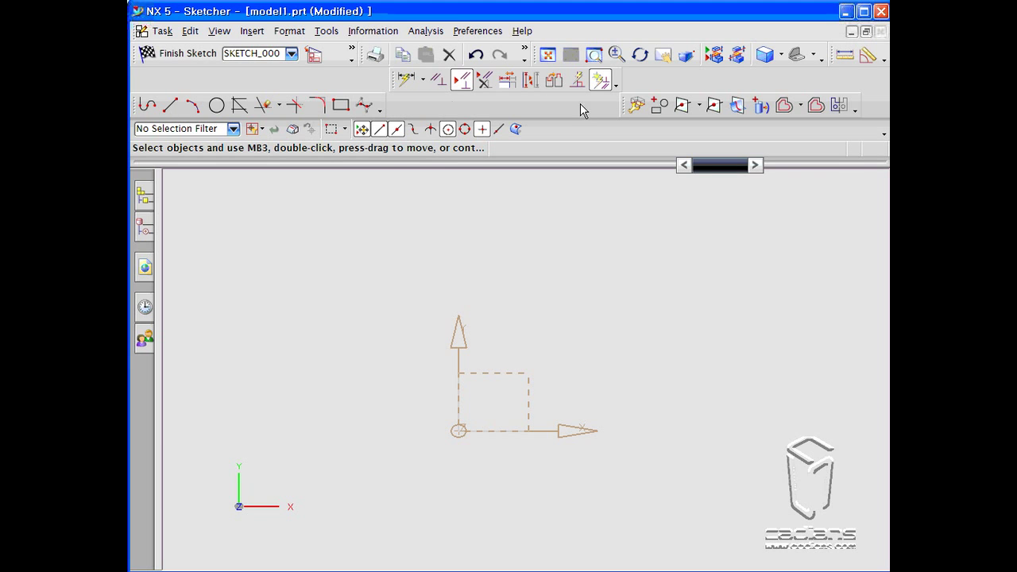
click(216, 105)
click(647, 365)
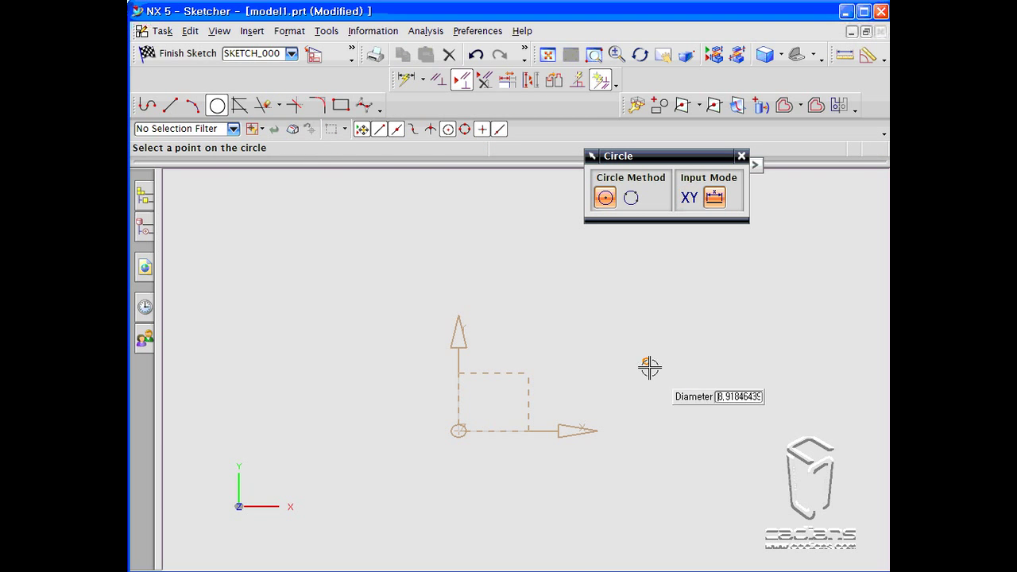
click(697, 421)
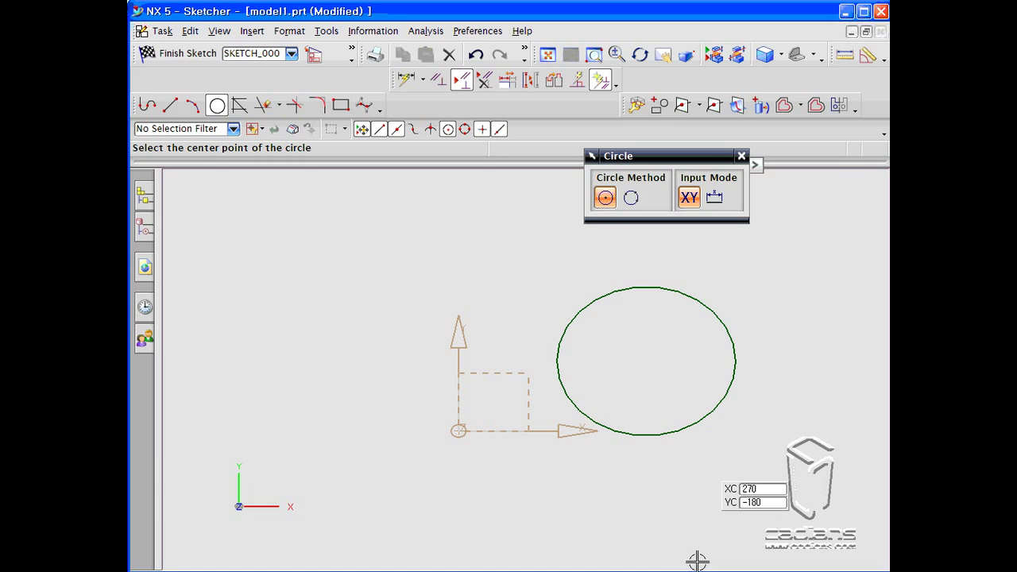
- Constrain the circle's center point to be coincident with the datum origin point
click(437, 79)
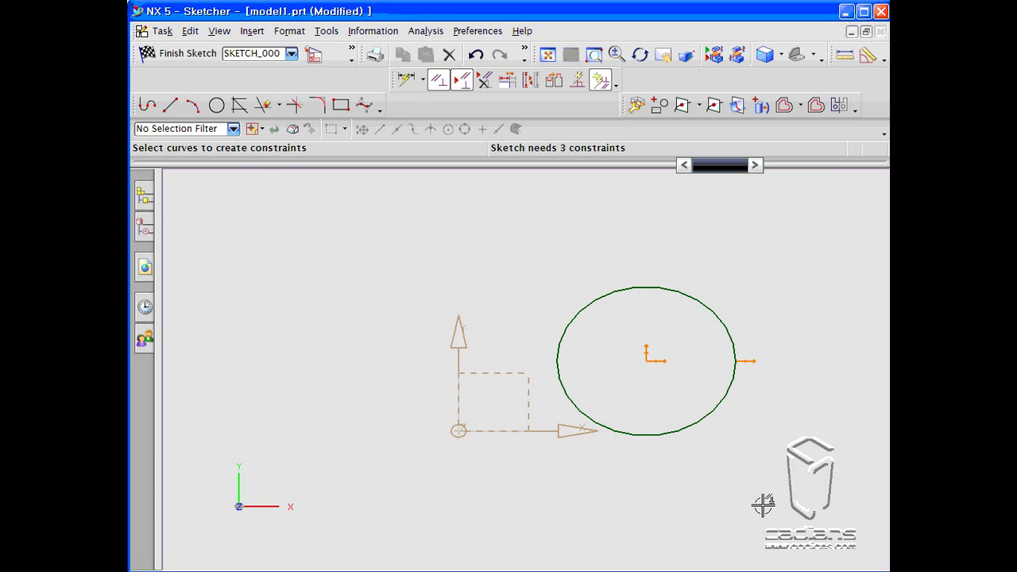
click(648, 362)
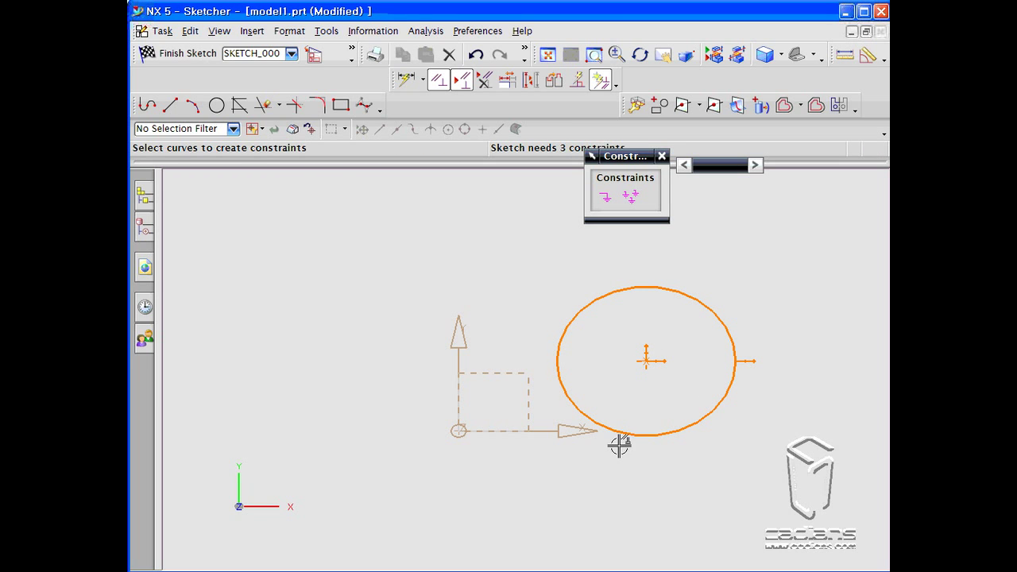
click(460, 431)
click(517, 431)
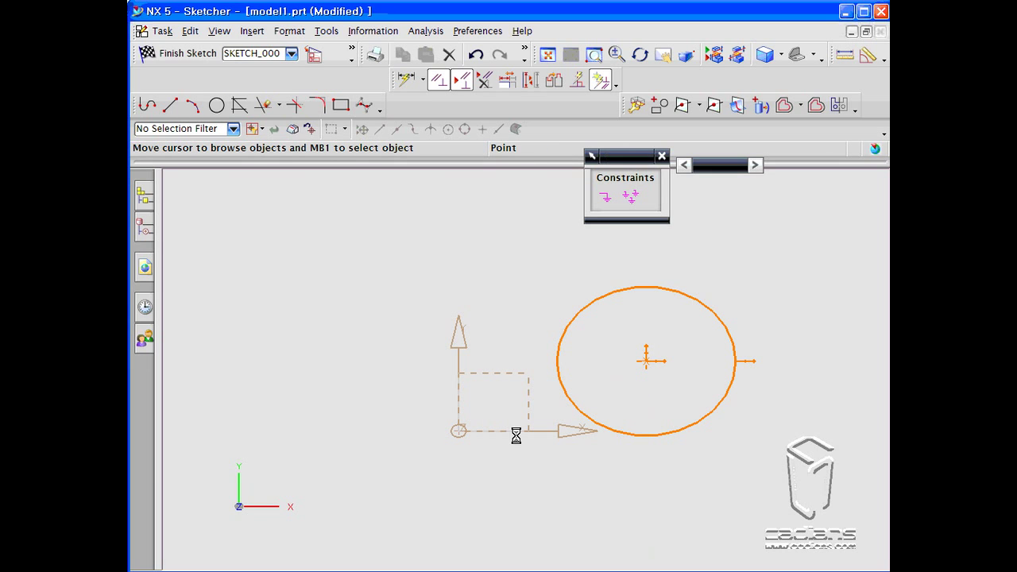
click(612, 206)
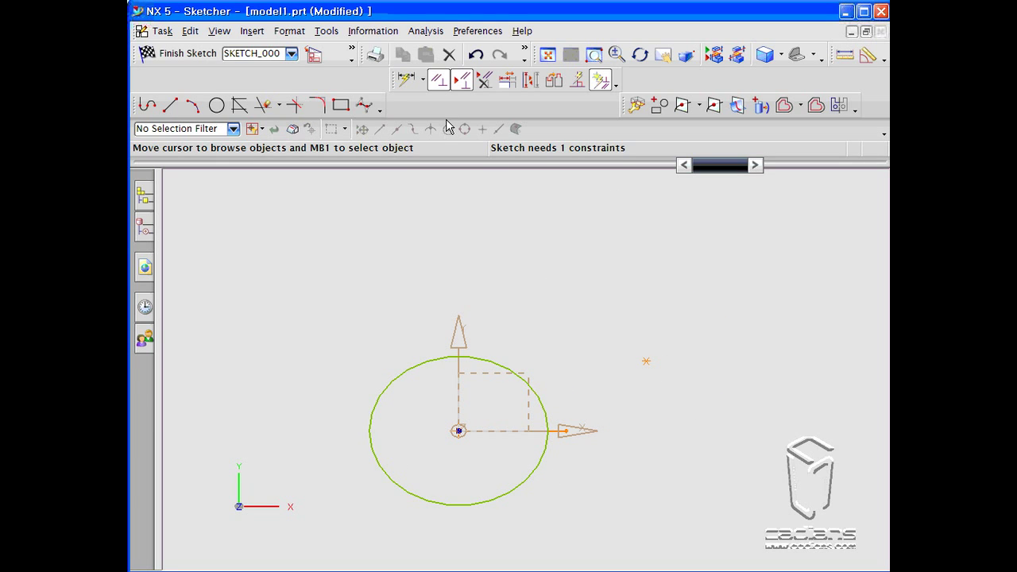
- Dimension the circle's diameter, keeping its drawn value
click(406, 80)
click(408, 372)
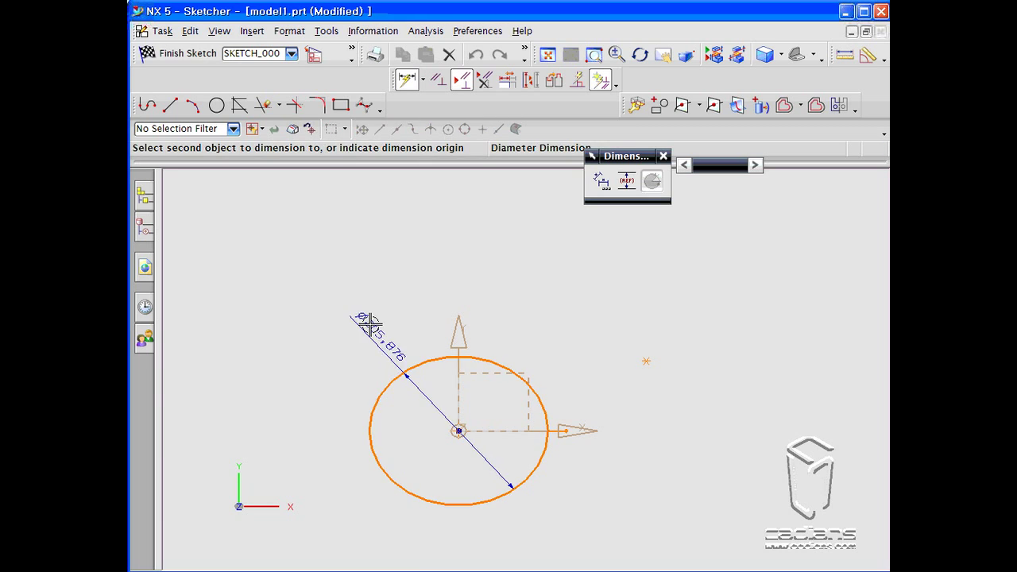
click(339, 287)
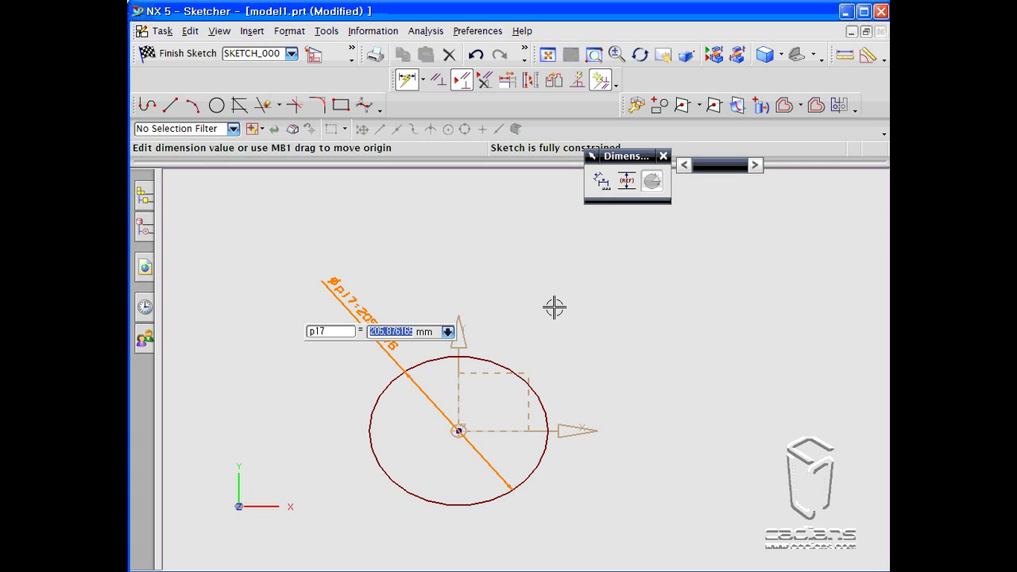
key(Escape)
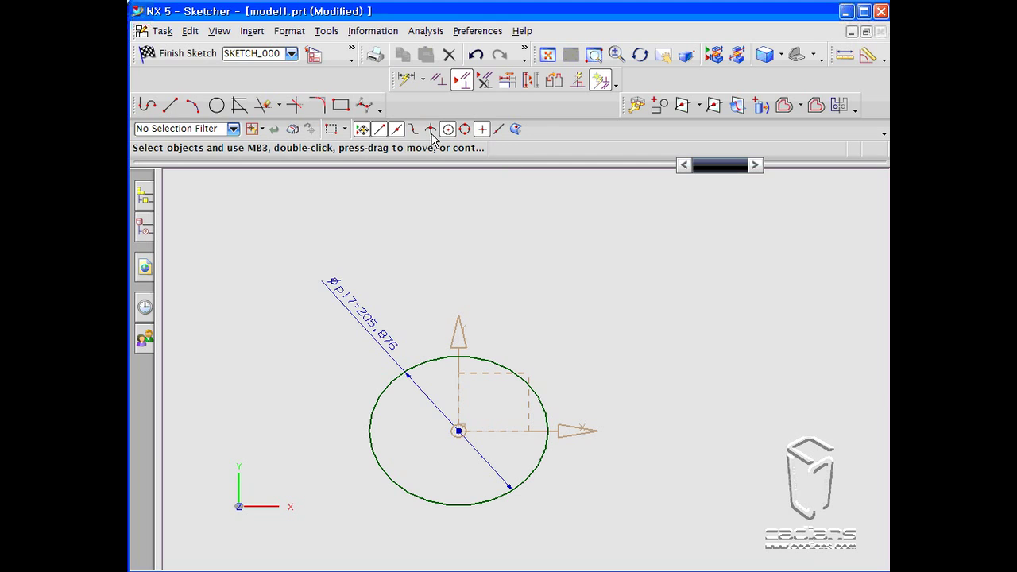
- Draw a horizontal line about 200 mm long above the circle, starting directly over its center
click(170, 105)
click(459, 264)
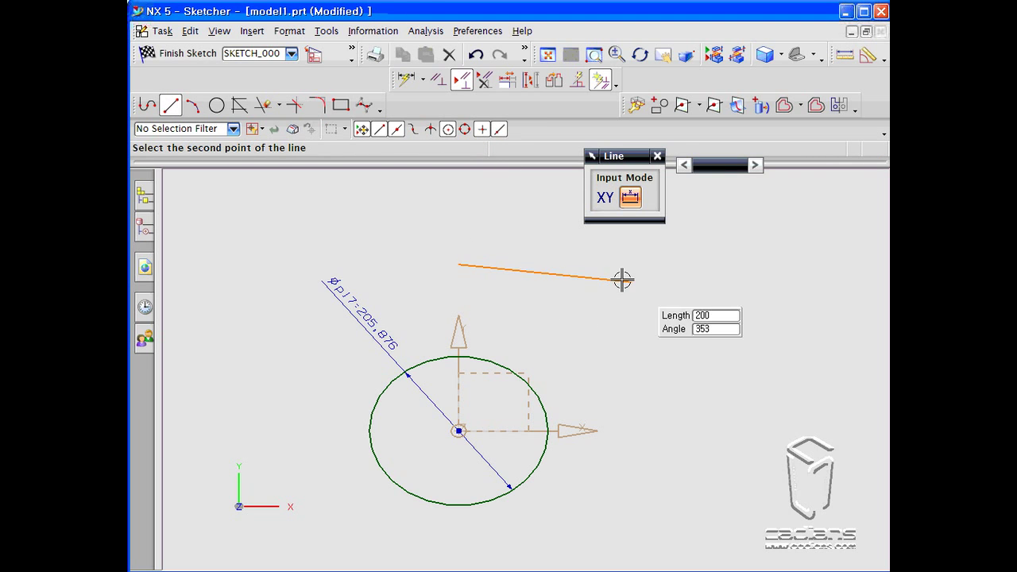
click(632, 264)
key(Escape)
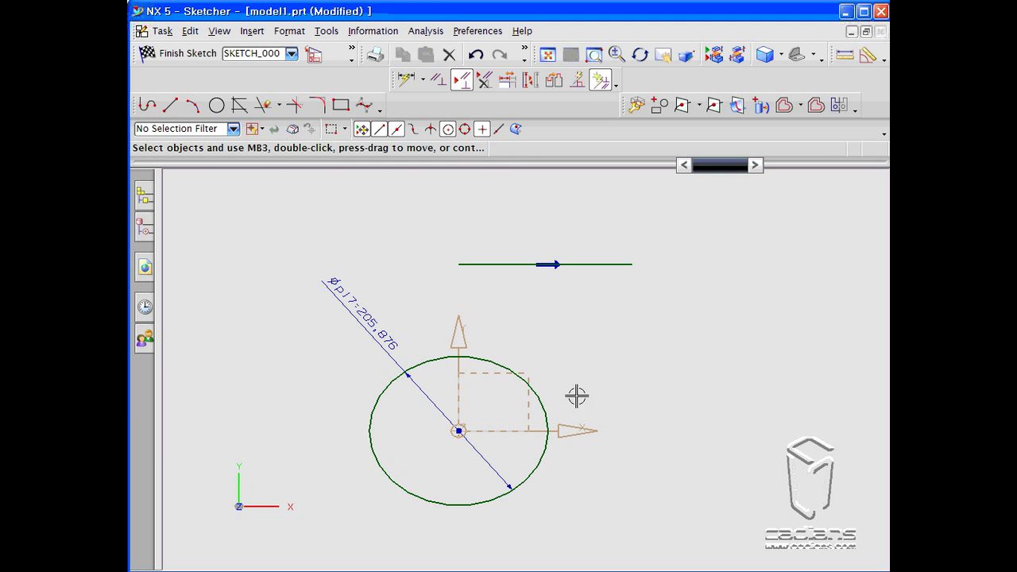
- Draw a second, longer horizontal line lower and further to the right than the first one
click(171, 105)
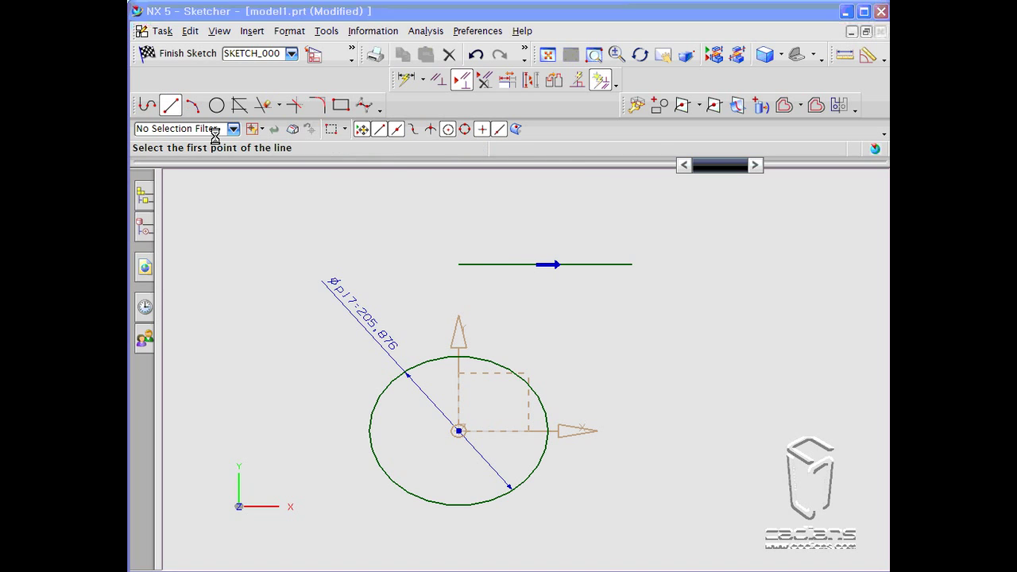
click(563, 343)
click(769, 347)
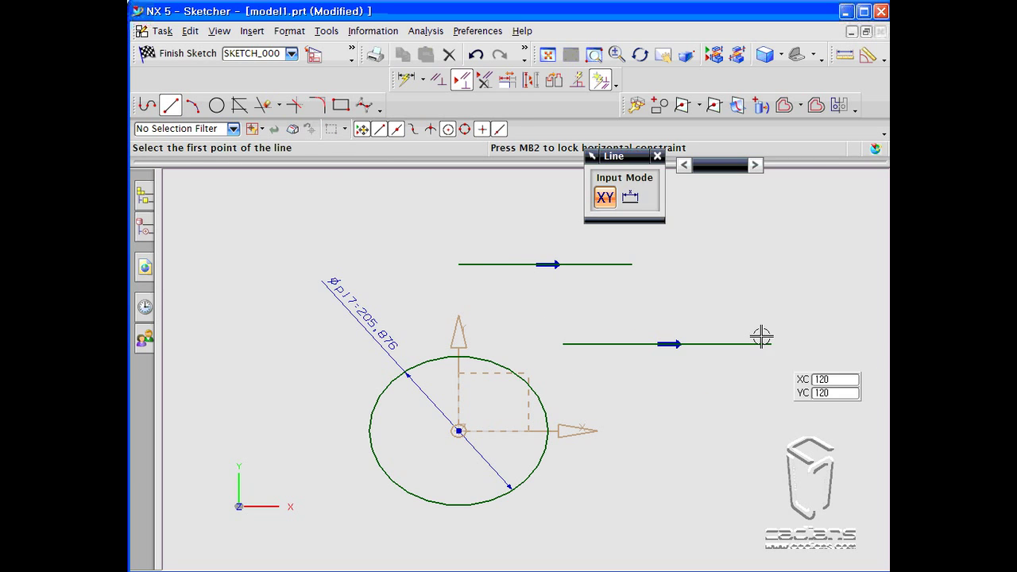
key(Escape)
- Select the facing endpoints of the two horizontal lines for a Coincident constraint, and remove the lower line
click(436, 81)
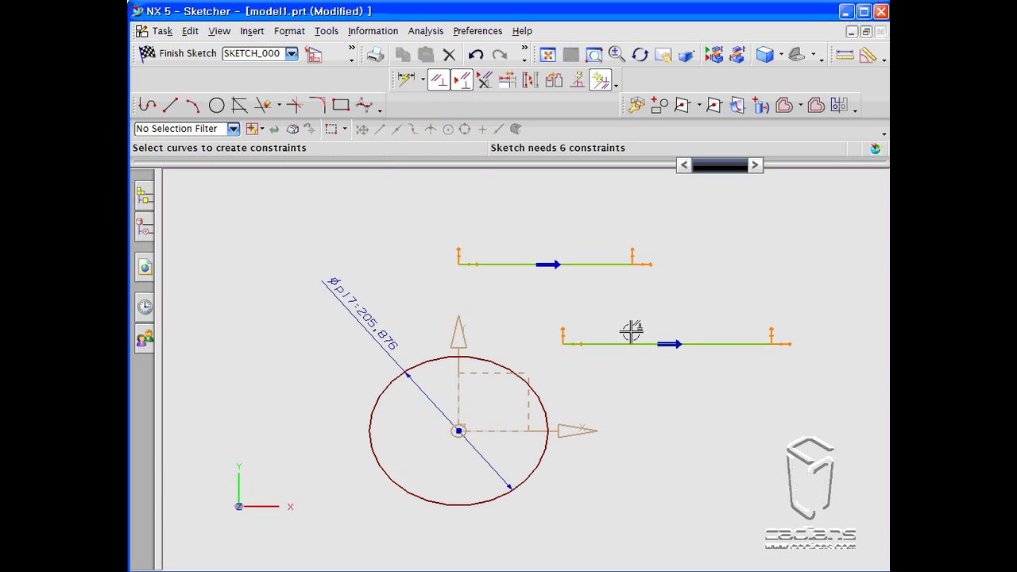
click(638, 264)
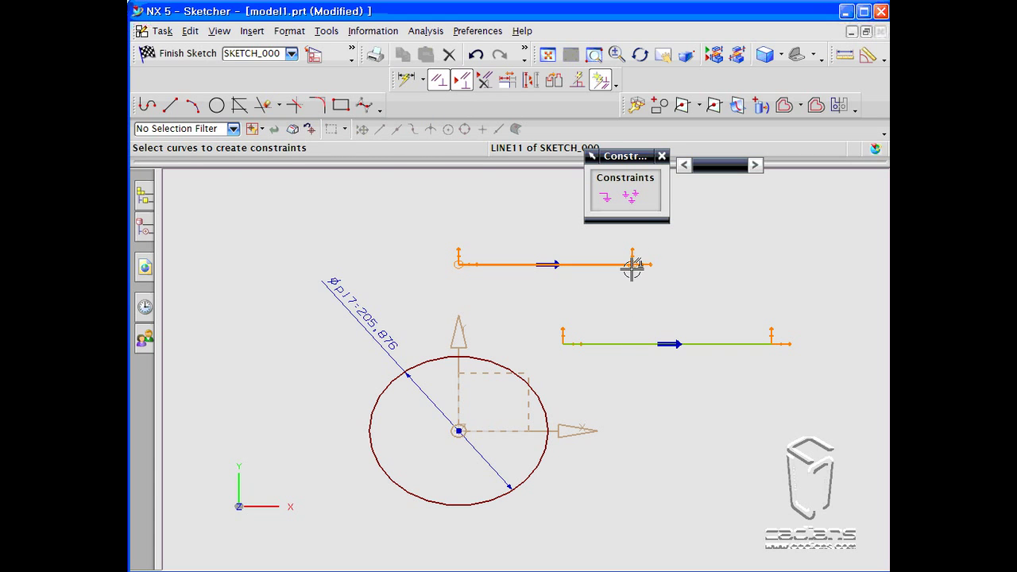
click(562, 343)
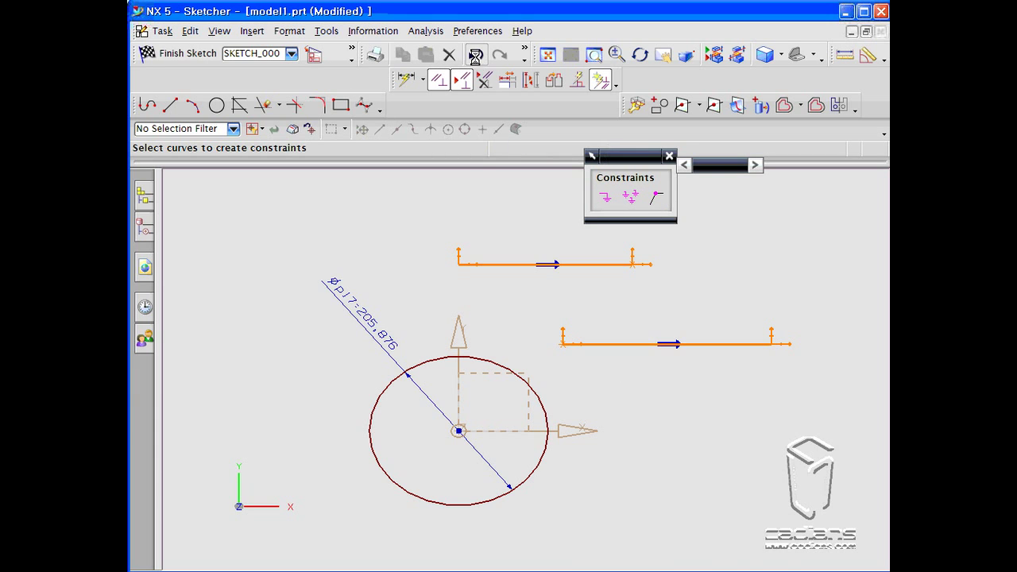
click(448, 55)
- Draw a horizontal line below and to the right of the upper one, shorter than it
click(170, 105)
click(588, 351)
click(728, 351)
key(Escape)
- Examine which constraints can be applied between the two horizontal lines, without applying any
click(439, 80)
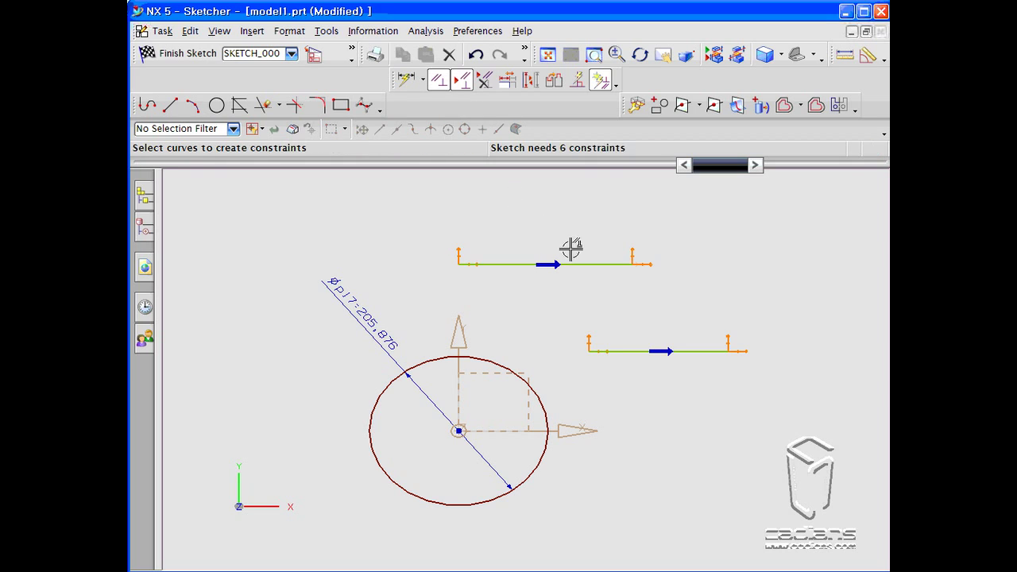
click(585, 263)
click(642, 350)
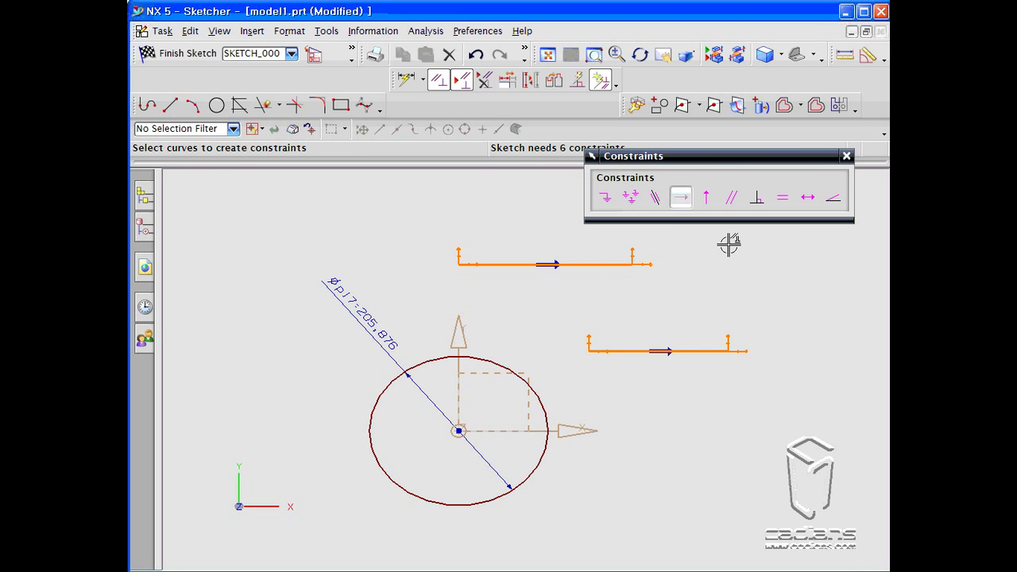
key(Escape)
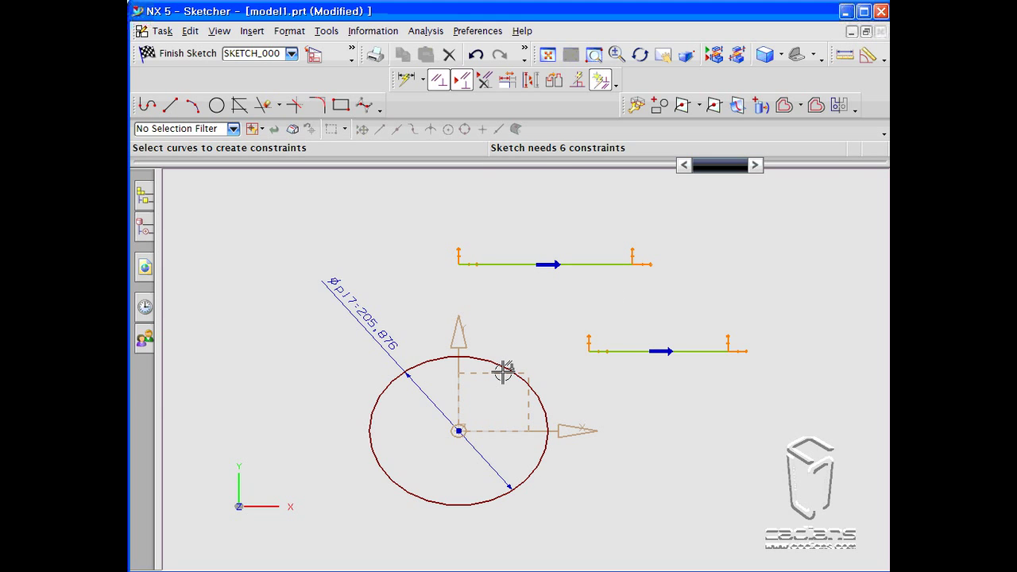
click(453, 429)
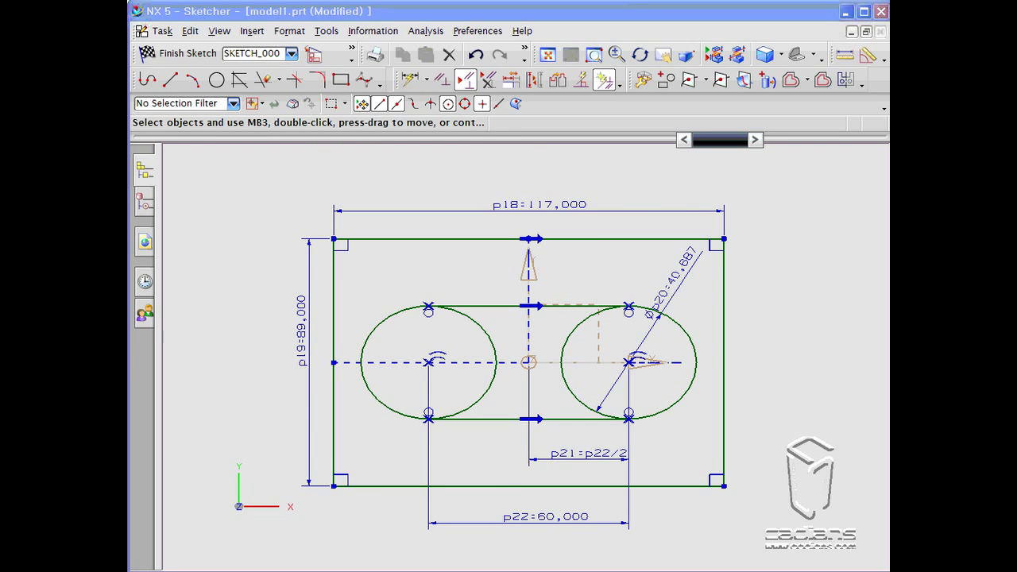
- Review the Inferred Constraints settings for inferring and snap-point recognition, and leave them without changes
click(582, 81)
drag(650, 165, 603, 158)
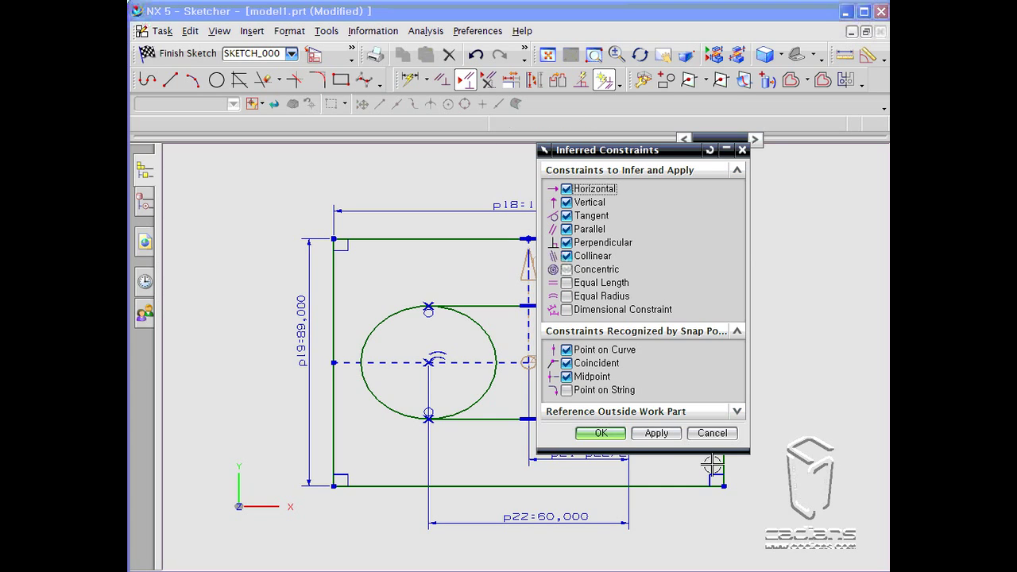
click(712, 434)
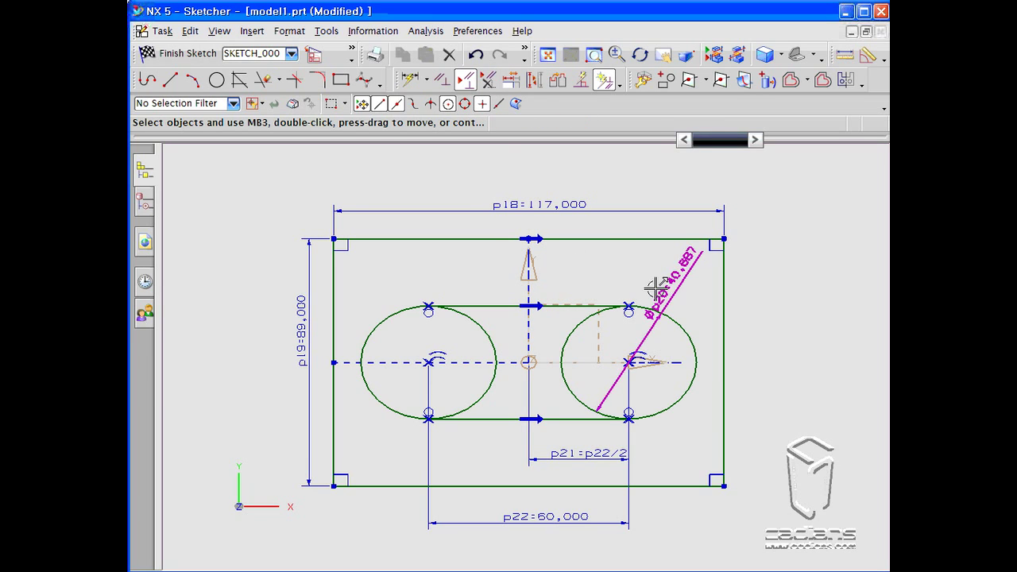
- Draw a vertical line about 74 mm long to the right of the dimensioned rectangle
shift+middle_drag(775, 300, 674, 304)
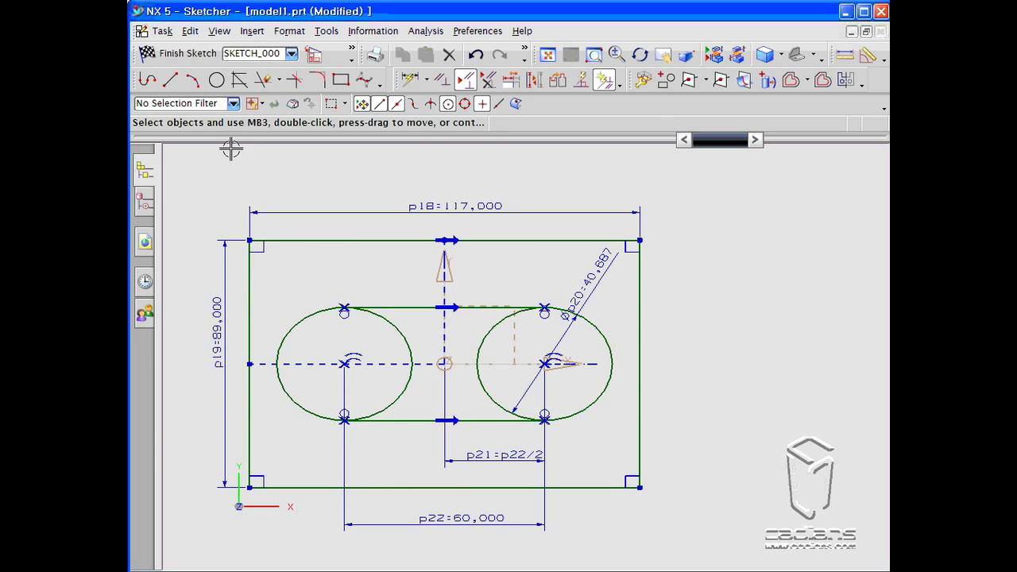
click(170, 80)
click(771, 270)
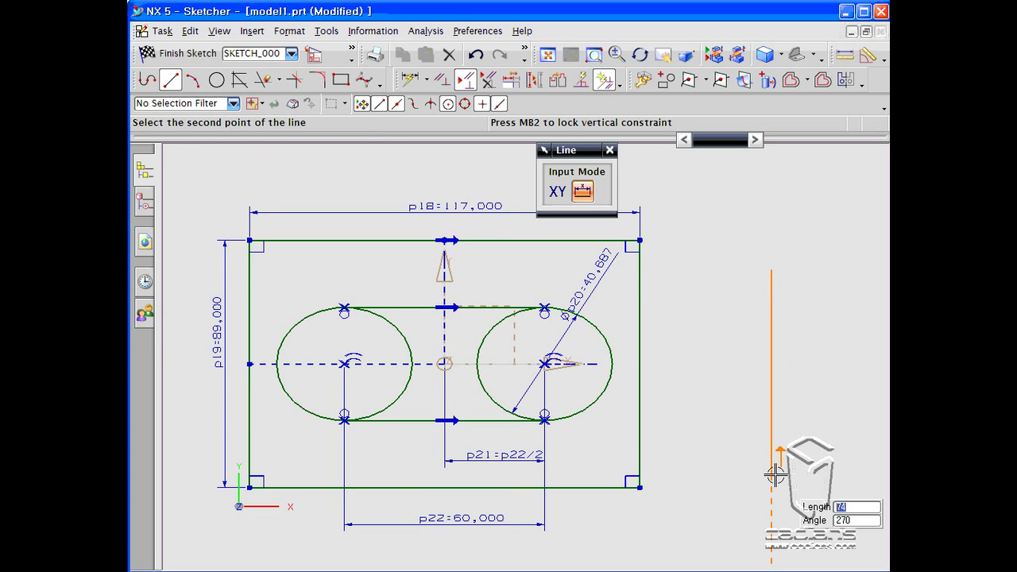
click(770, 474)
- Apply a Horizontal constraint to the standalone vertical line beside the rectangle, in addition to its Vertical constraint
click(445, 81)
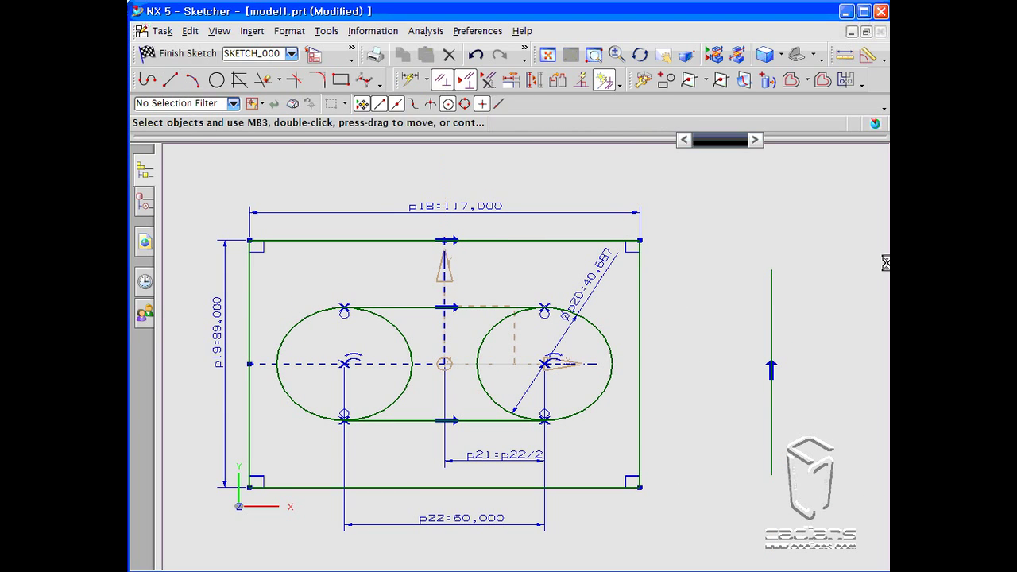
click(773, 338)
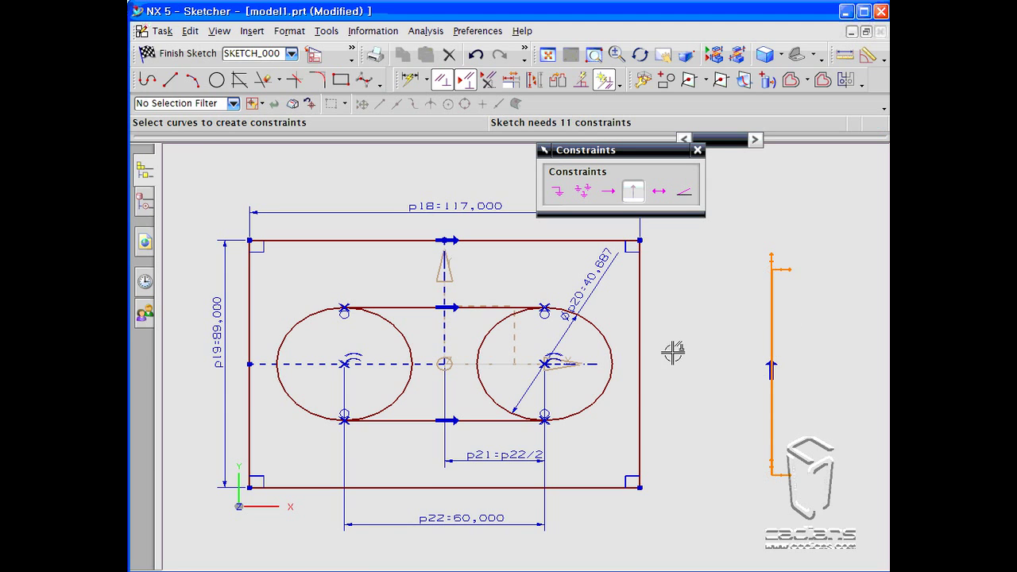
click(614, 193)
key(Escape)
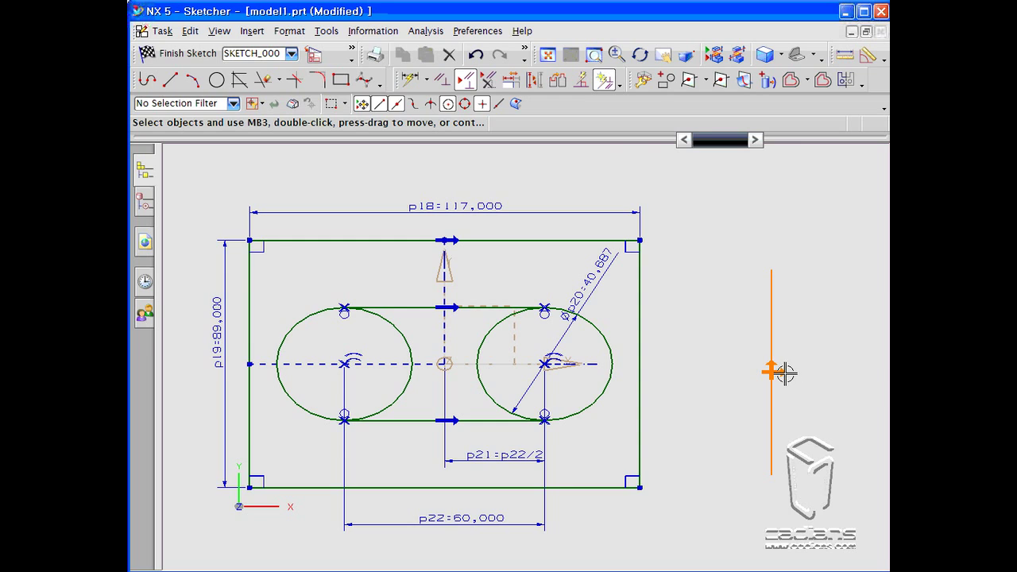
- Delete the Vertical constraint from the over-constrained standalone line, and undo that deletion
click(448, 54)
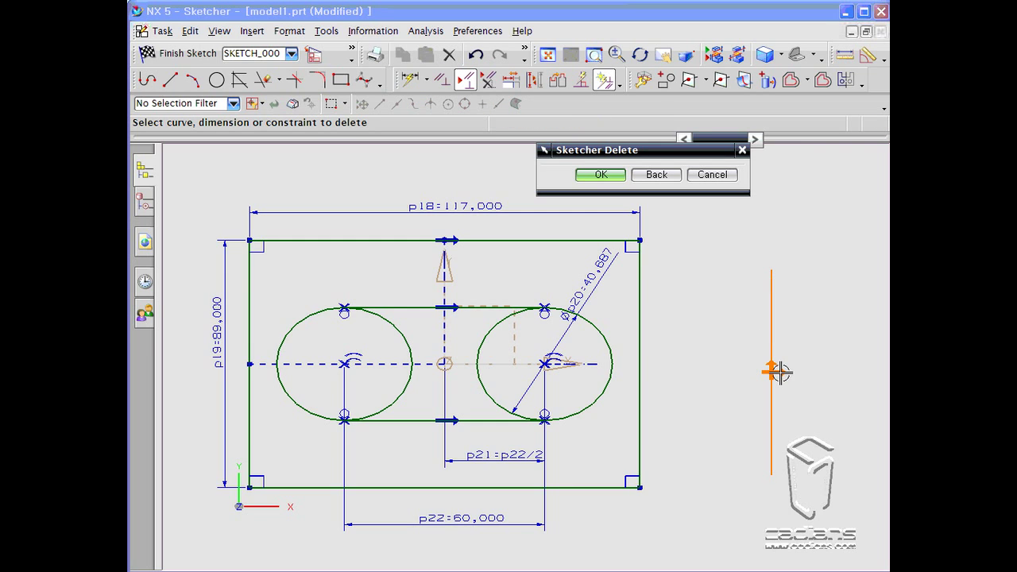
click(604, 176)
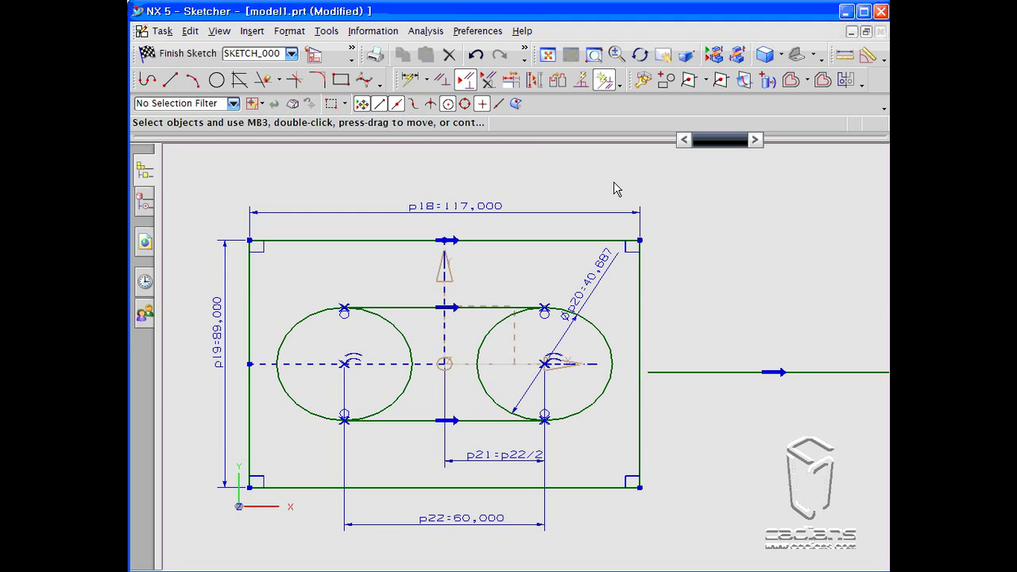
click(477, 54)
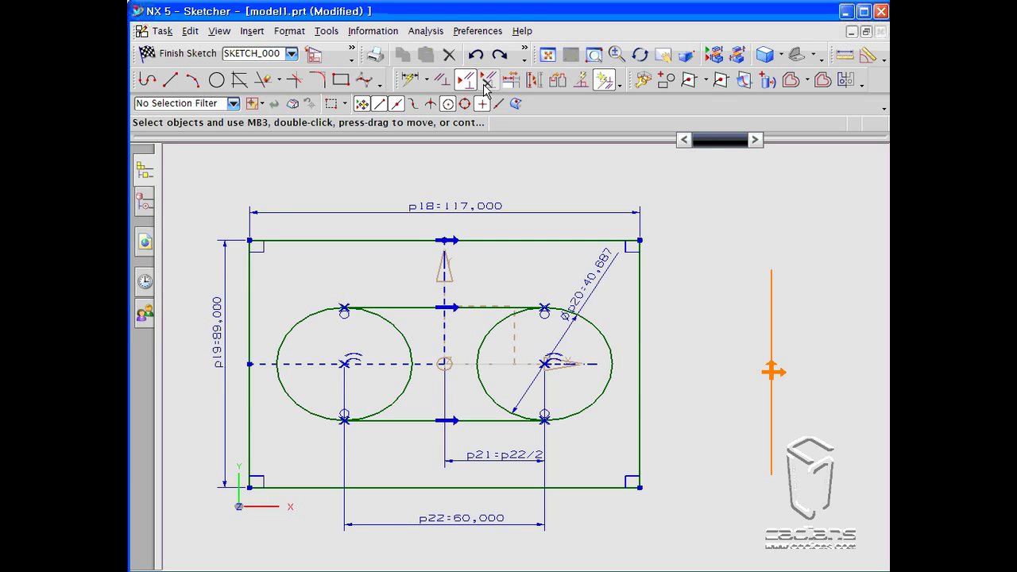
- Remove the Horizontal constraint from the standalone line using Show/Remove Constraints, keeping its Vertical constraint
click(487, 80)
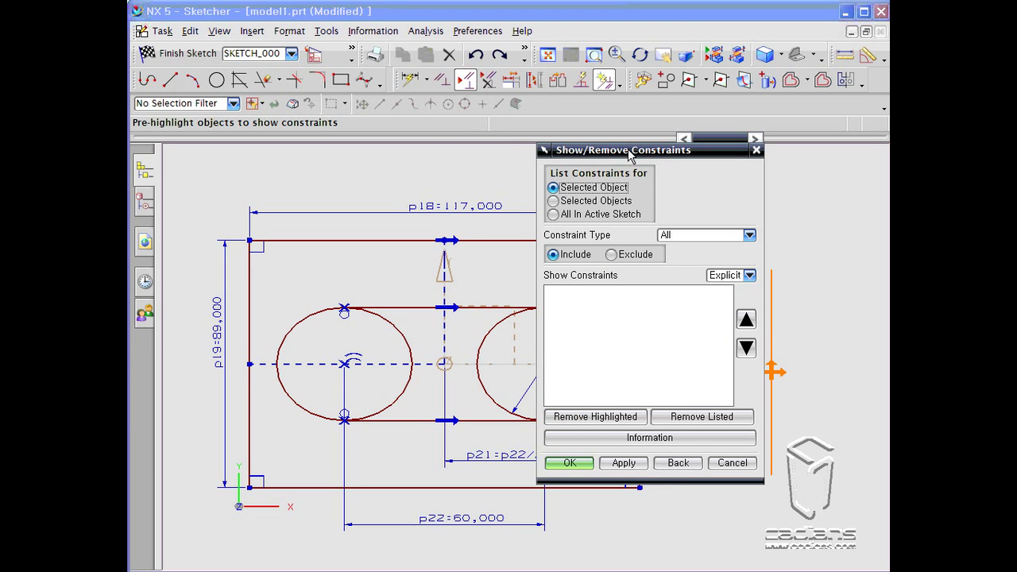
drag(628, 155, 496, 165)
click(772, 299)
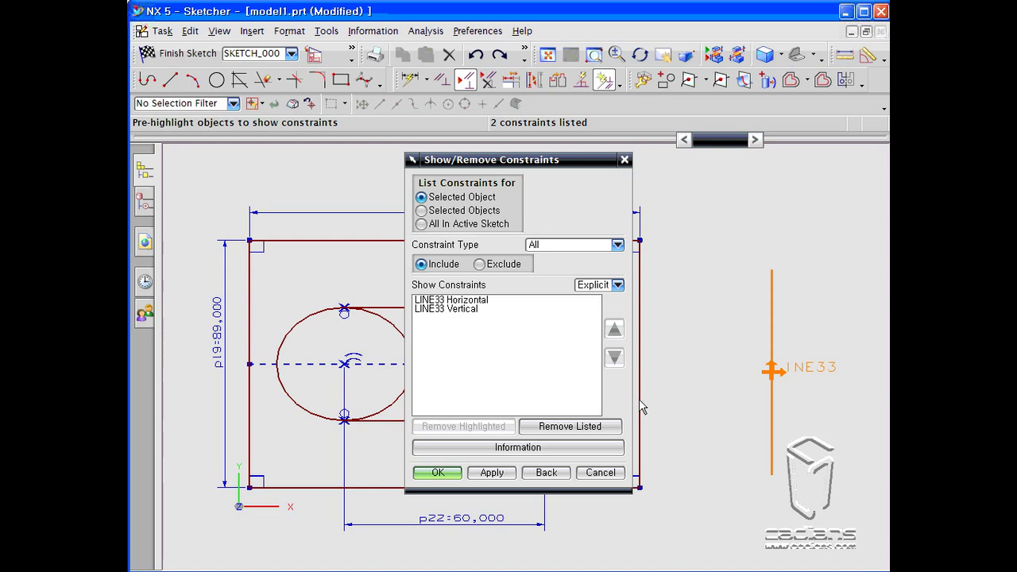
click(476, 309)
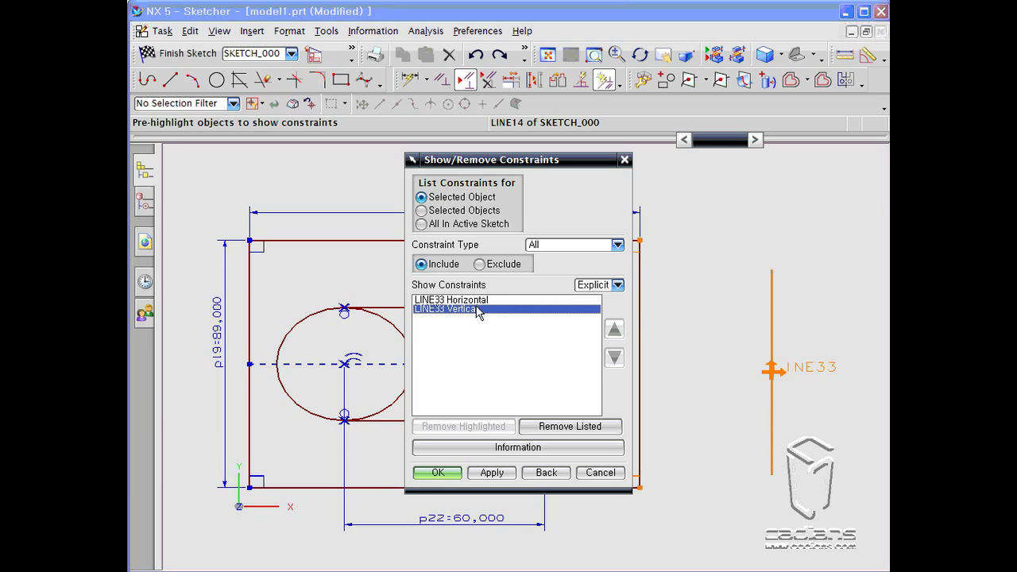
click(479, 301)
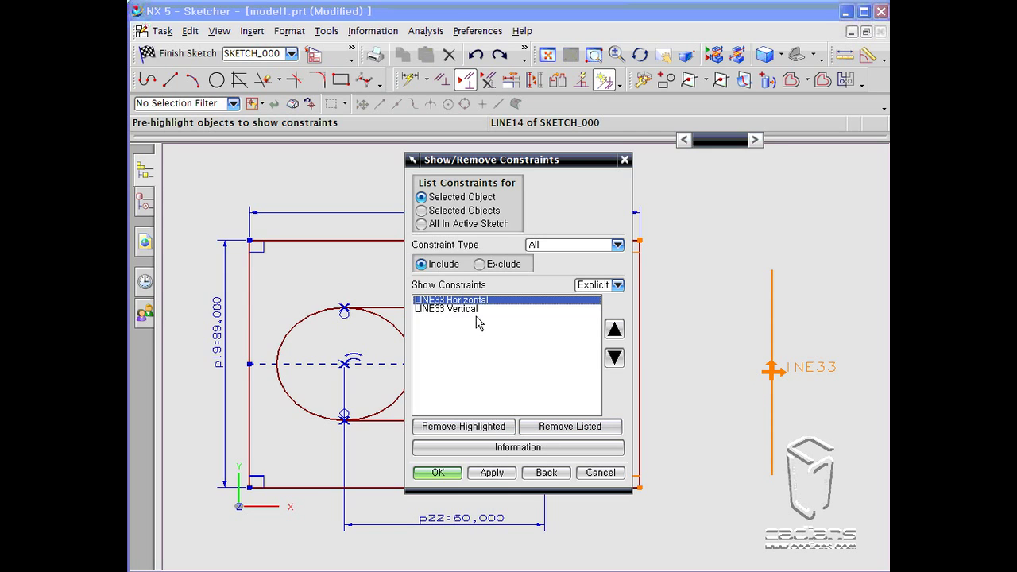
click(469, 427)
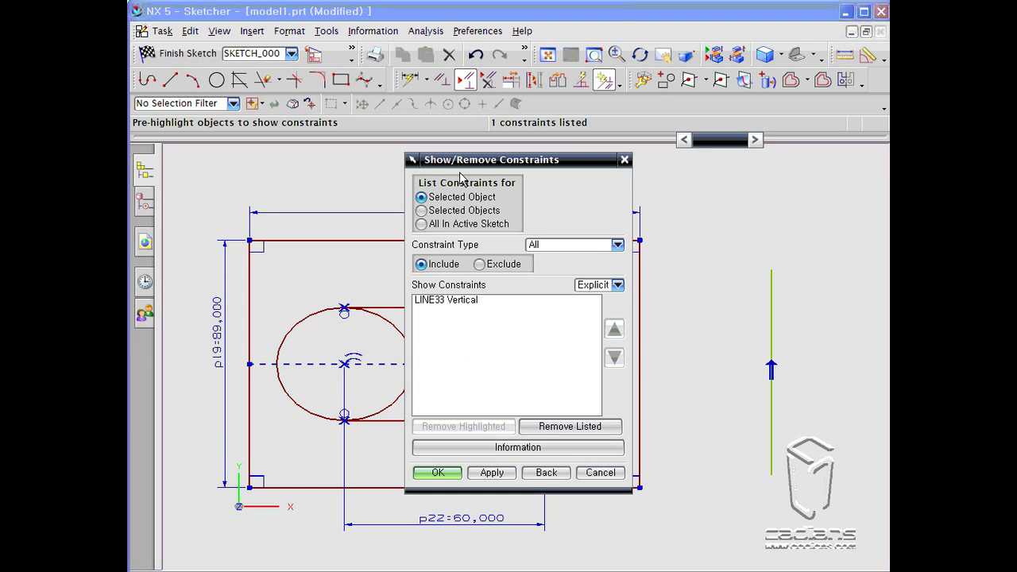
- List the constraints of the standalone line together with the slot's upper line, and those of the whole active sketch
click(438, 210)
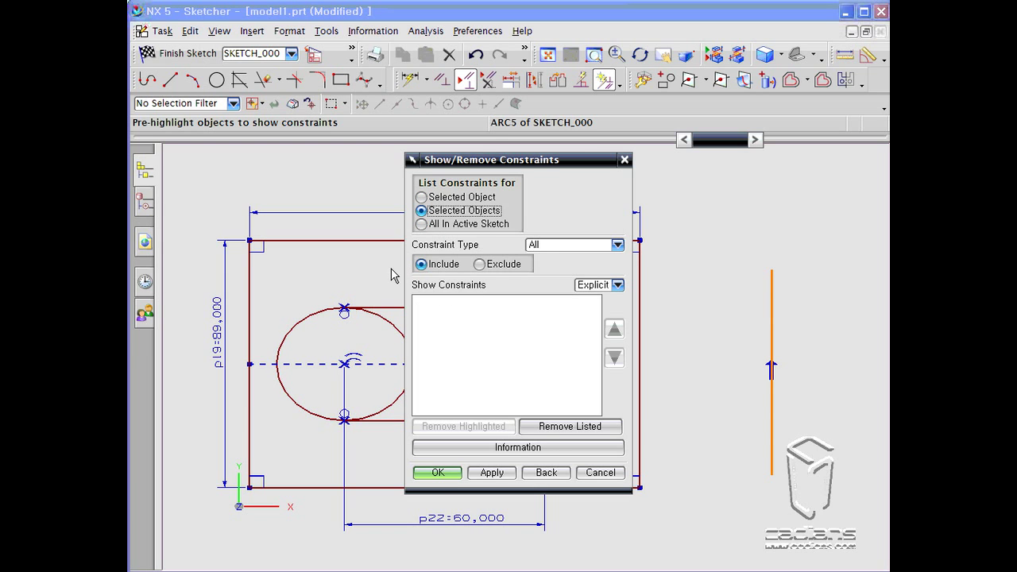
drag(487, 154, 675, 153)
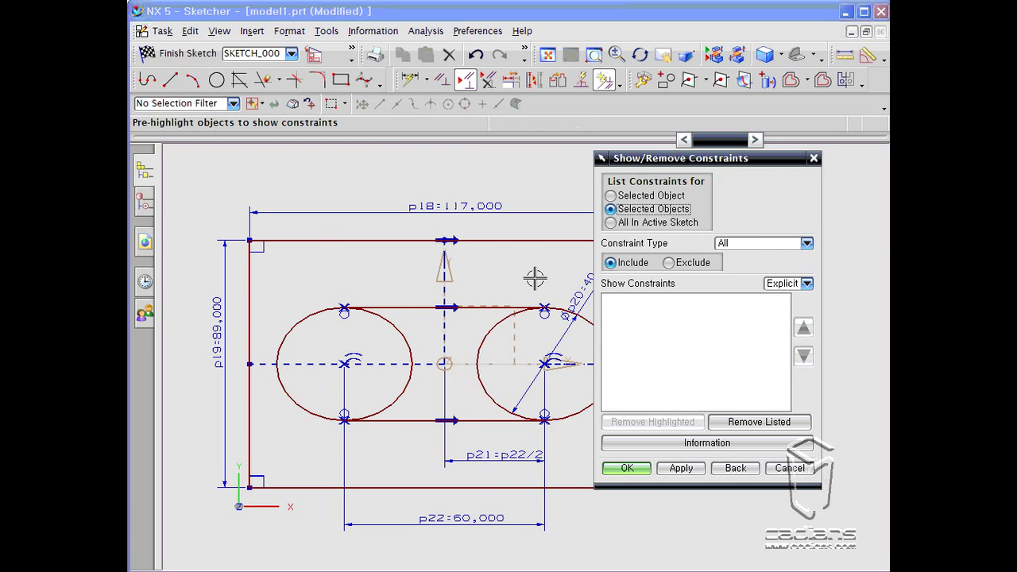
click(400, 308)
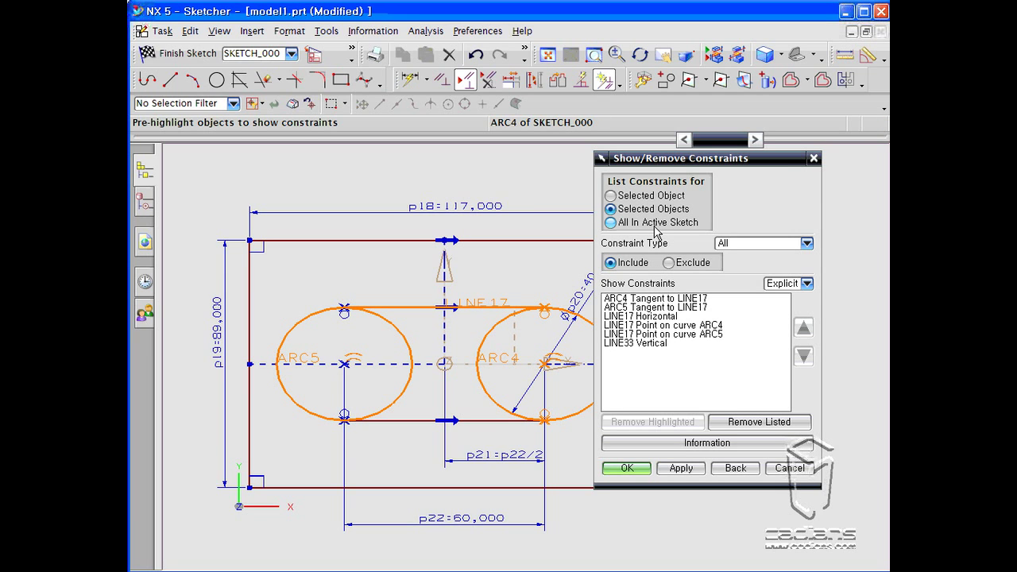
click(656, 228)
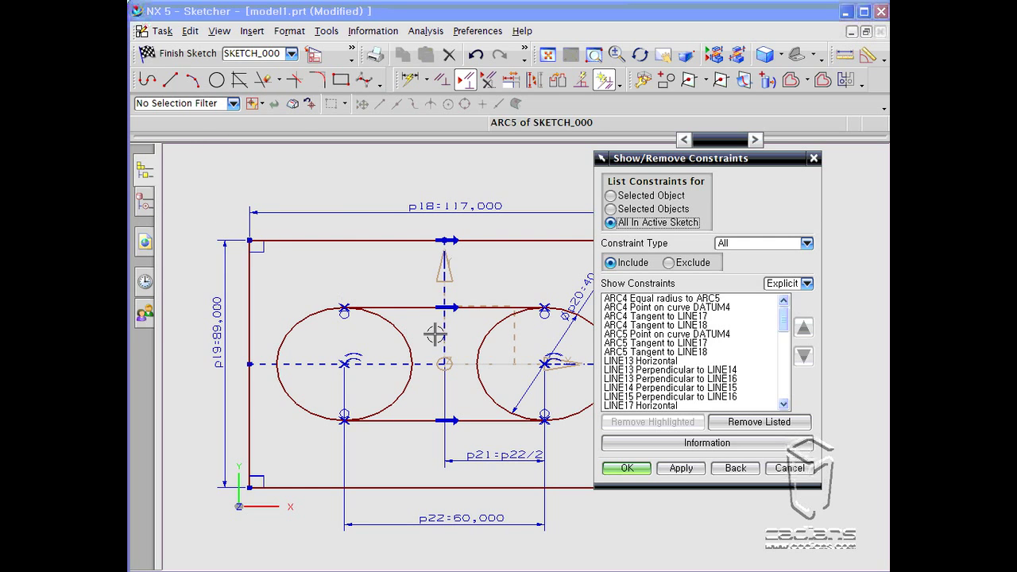
- List the constraints of the standalone line alone, and switch the list back to all constraints in the active sketch
click(635, 198)
drag(658, 158, 516, 185)
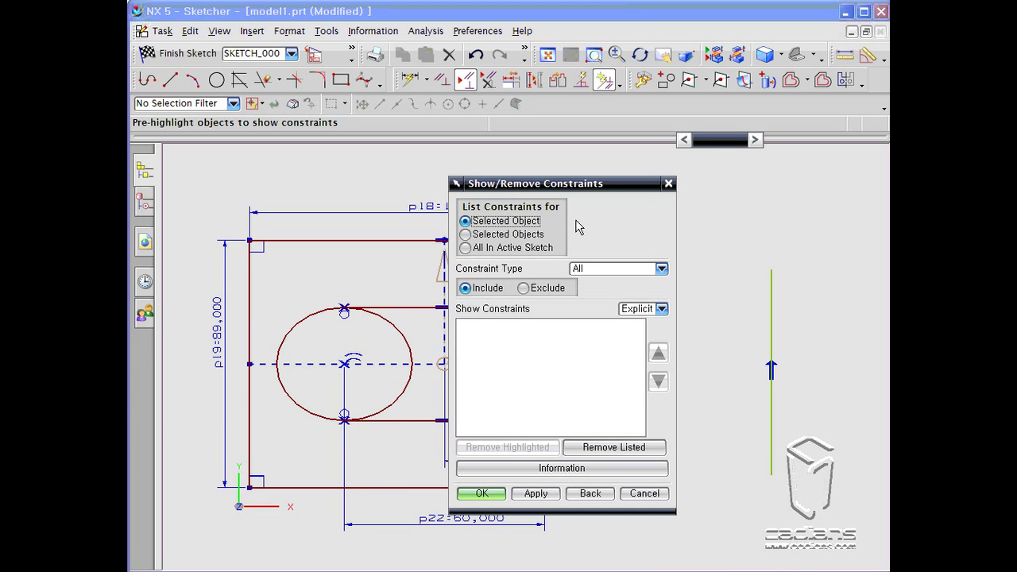
click(771, 317)
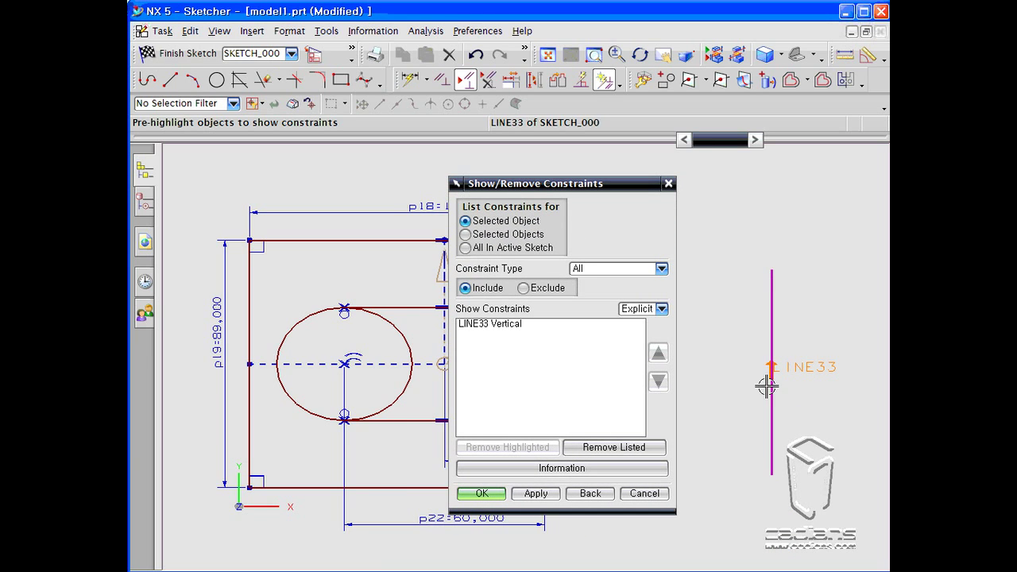
click(524, 235)
click(512, 247)
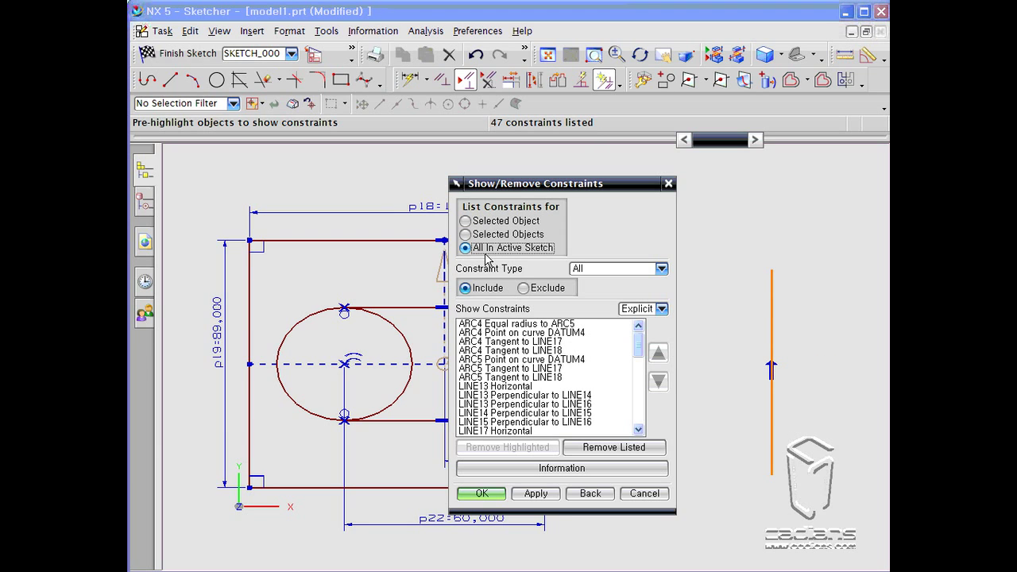
drag(536, 182, 521, 154)
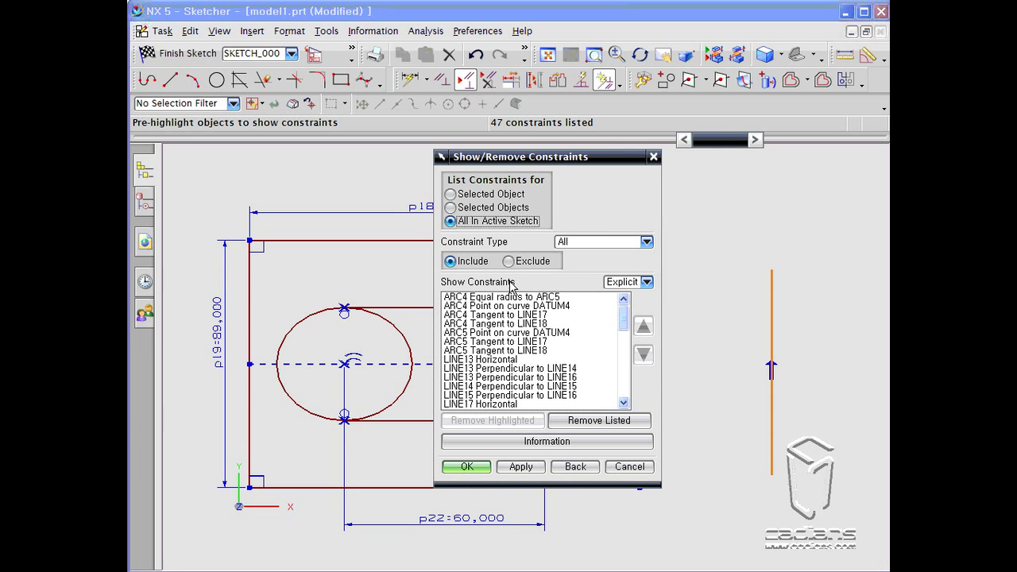
- Filter the active sketch's constraint list by the Fix type and by the Vertical type
click(604, 243)
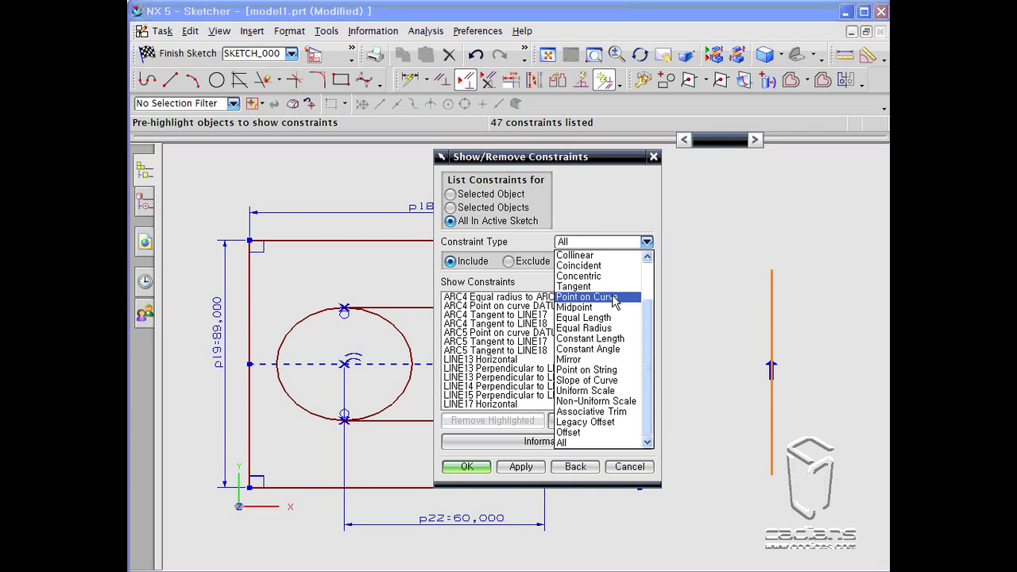
scroll(614, 314, up, 2)
click(606, 257)
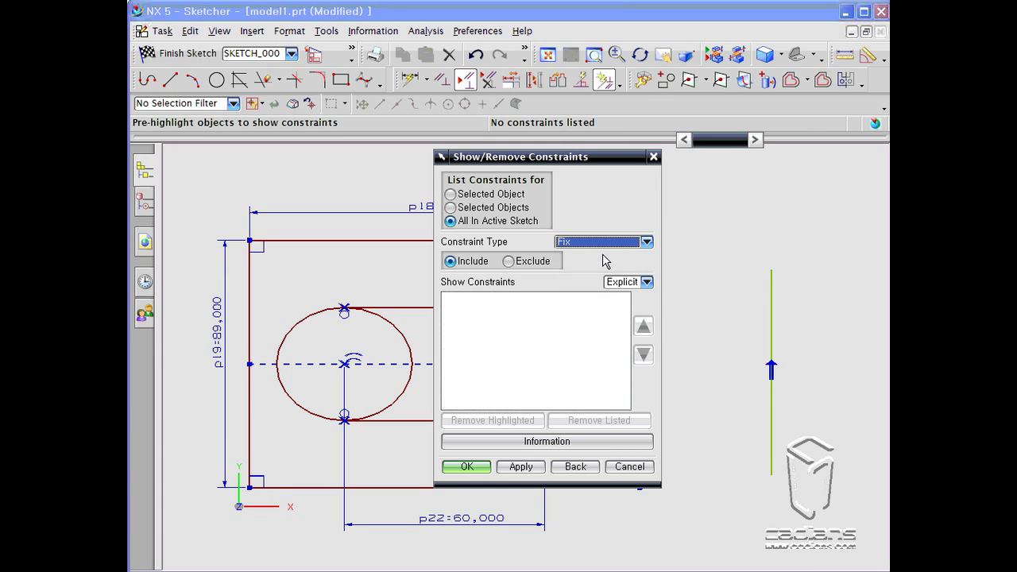
click(592, 243)
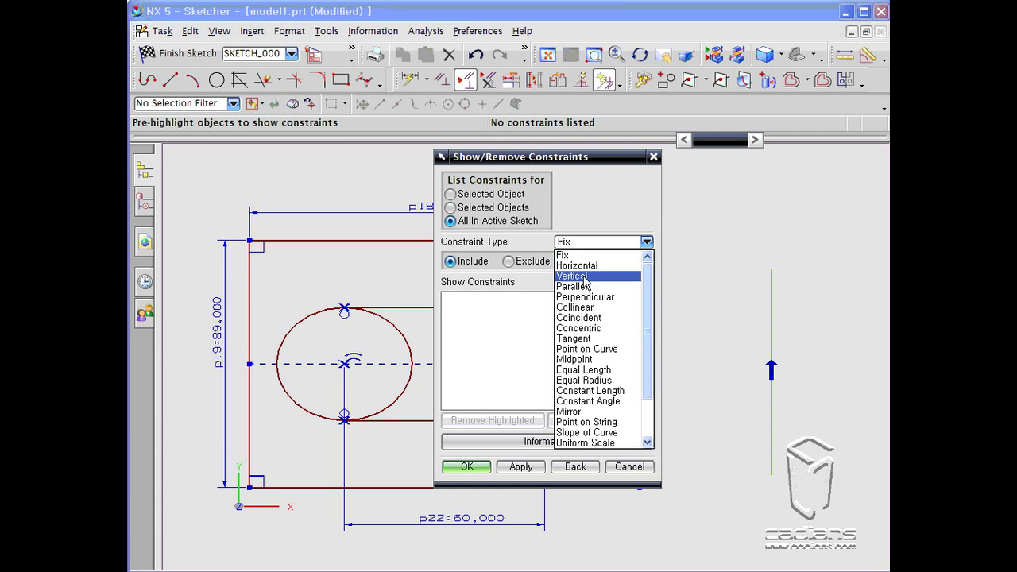
click(586, 276)
mouse_move(568, 158)
mouse_down()
mouse_move(794, 265)
mouse_move(708, 139)
mouse_up()
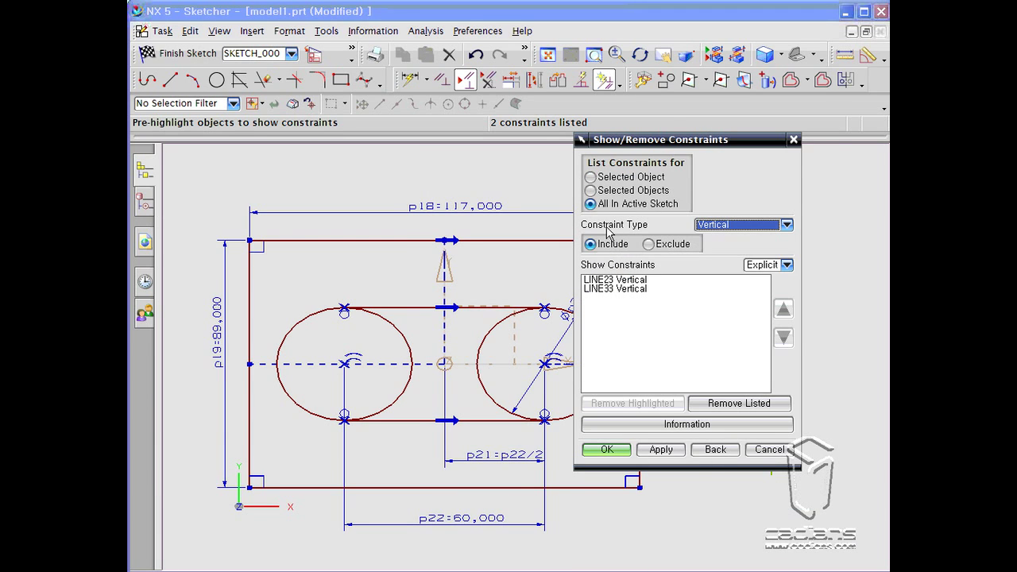
click(752, 227)
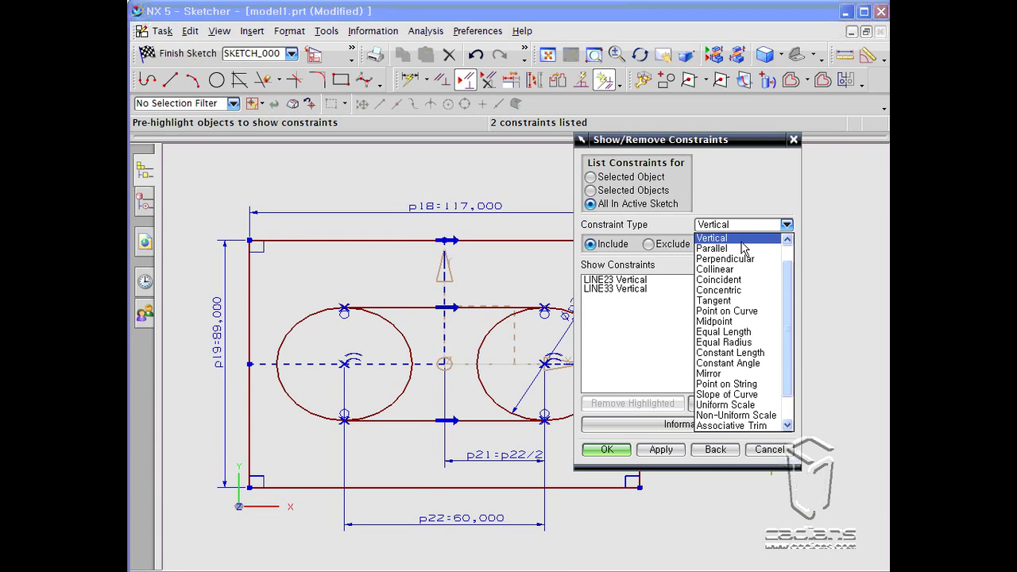
click(741, 240)
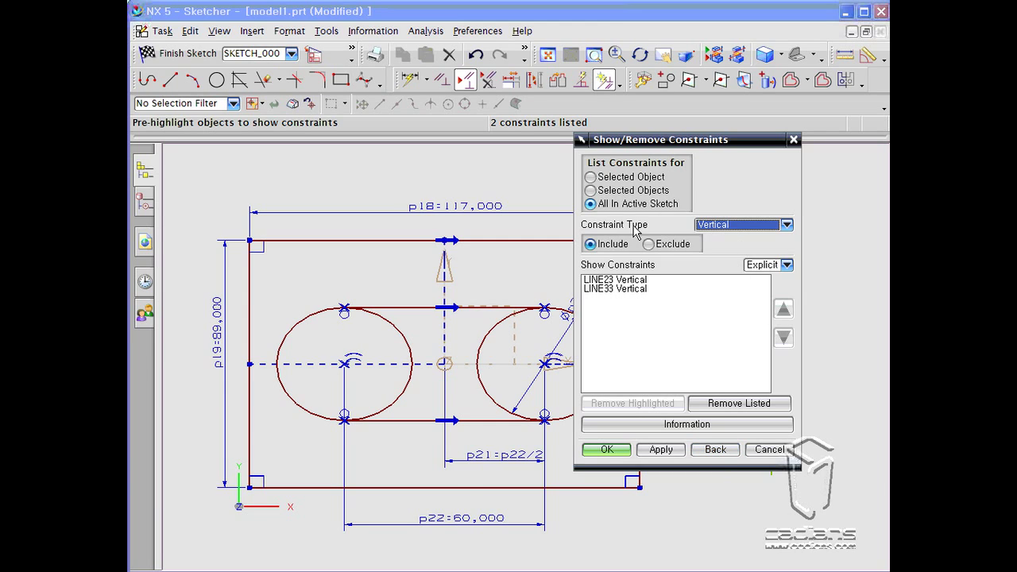
- List the Vertical constraints for the standalone line, the right circle and the rectangle's top edge as selected objects
click(611, 177)
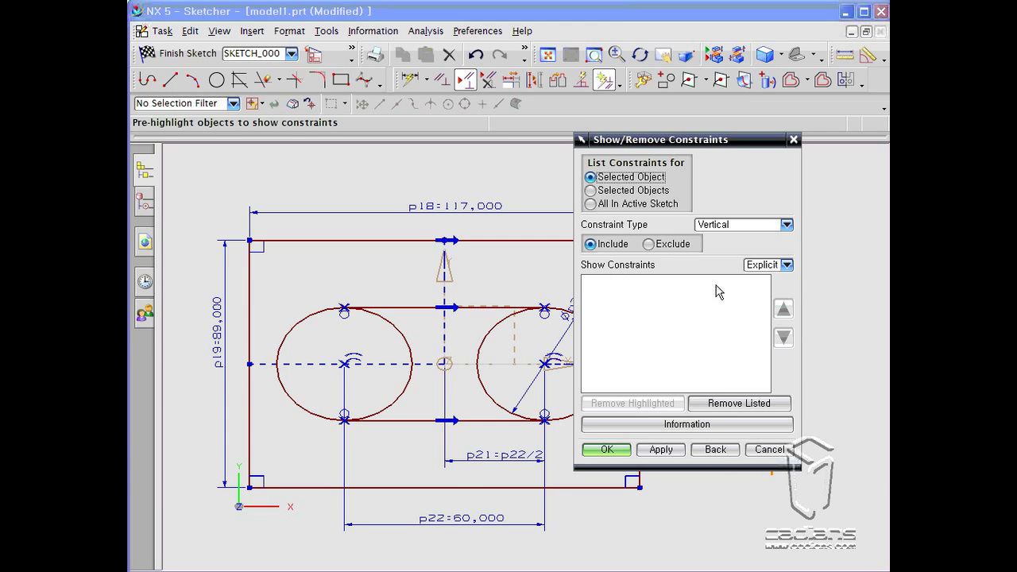
click(648, 190)
mouse_move(676, 135)
mouse_down()
mouse_move(781, 155)
mouse_move(750, 170)
mouse_up()
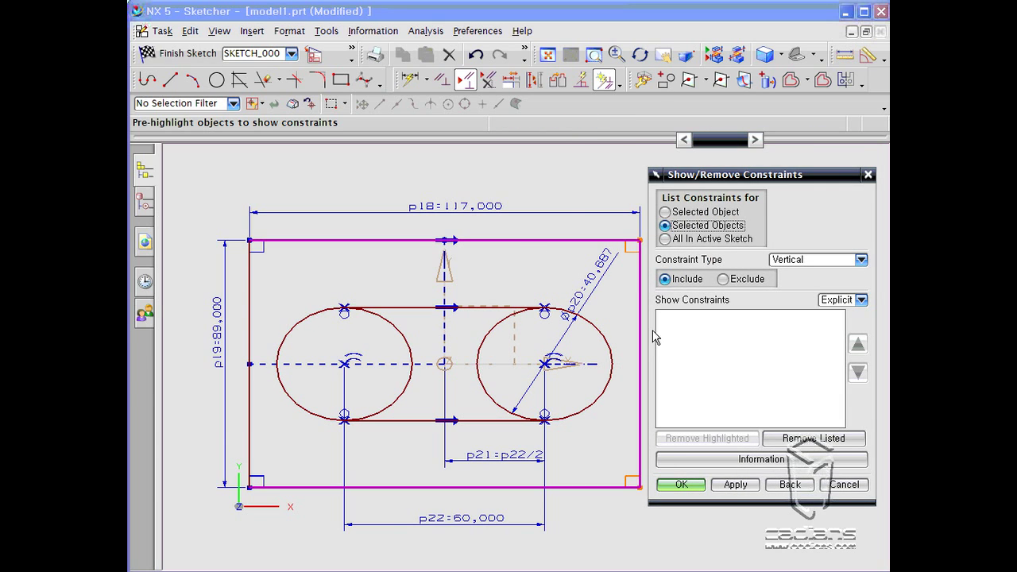
click(530, 309)
click(704, 316)
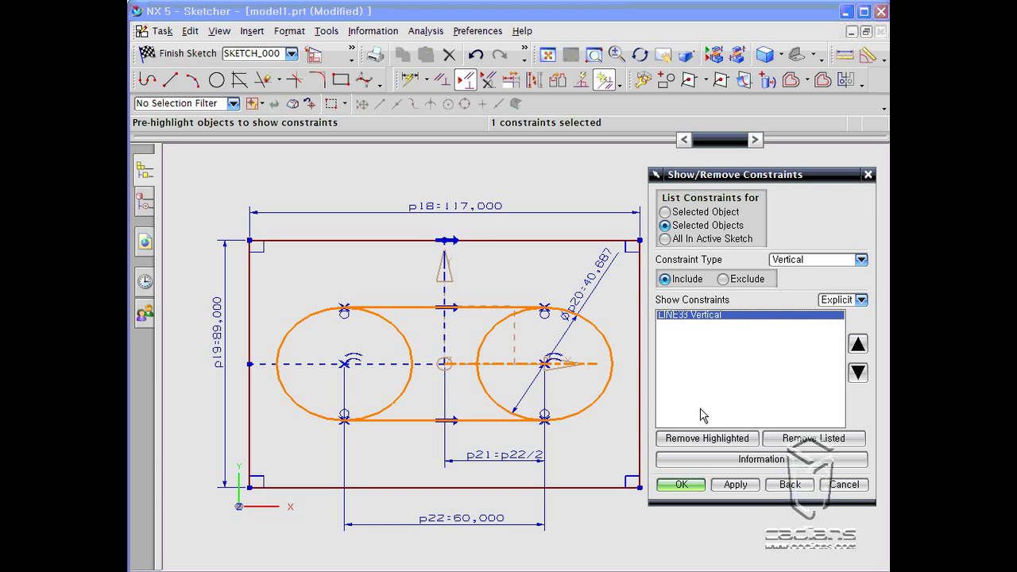
click(475, 240)
- Set the constraint type filter to All and remove every constraint listed for the selected objects
click(782, 261)
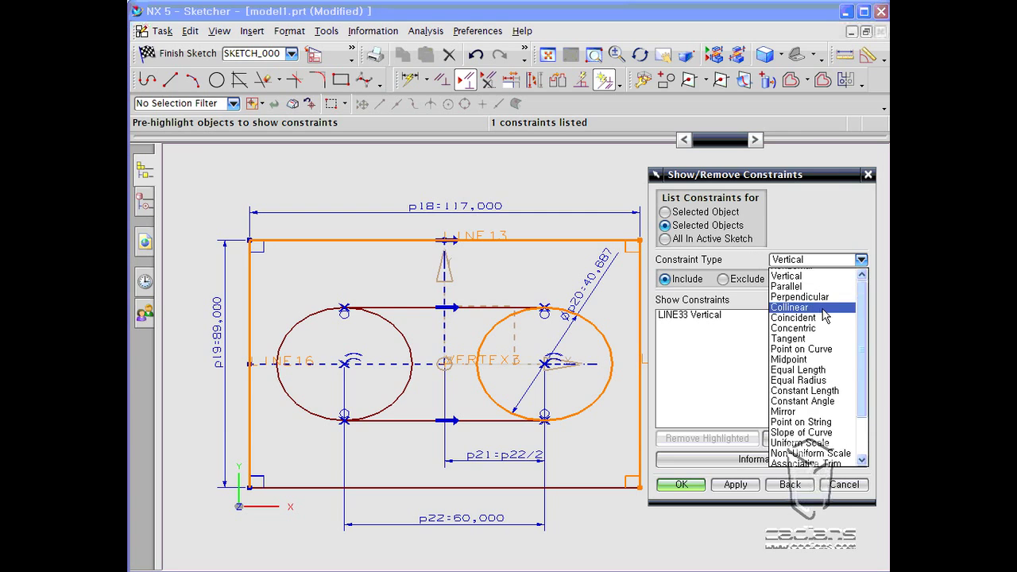
scroll(814, 441, down, 5)
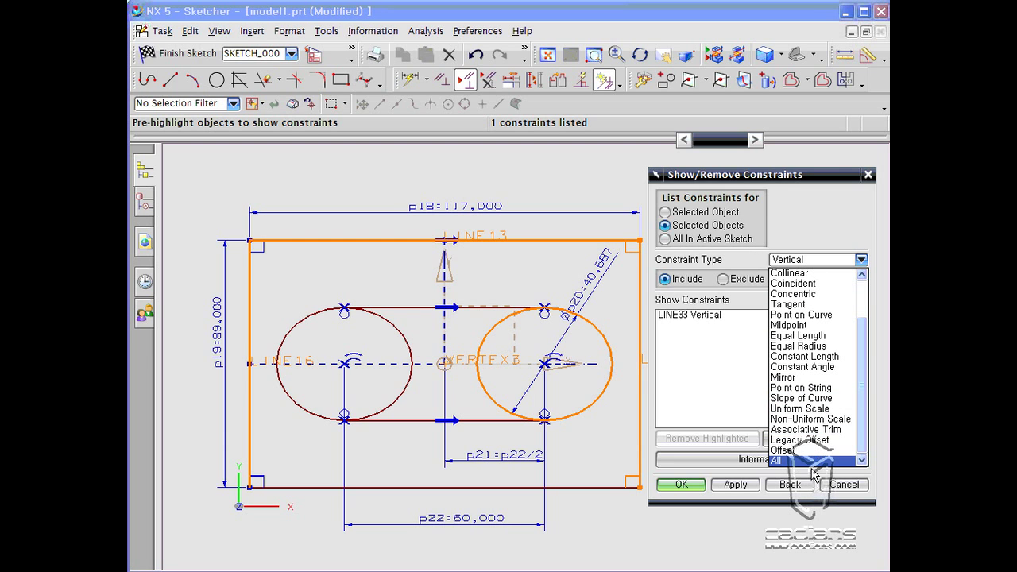
click(812, 460)
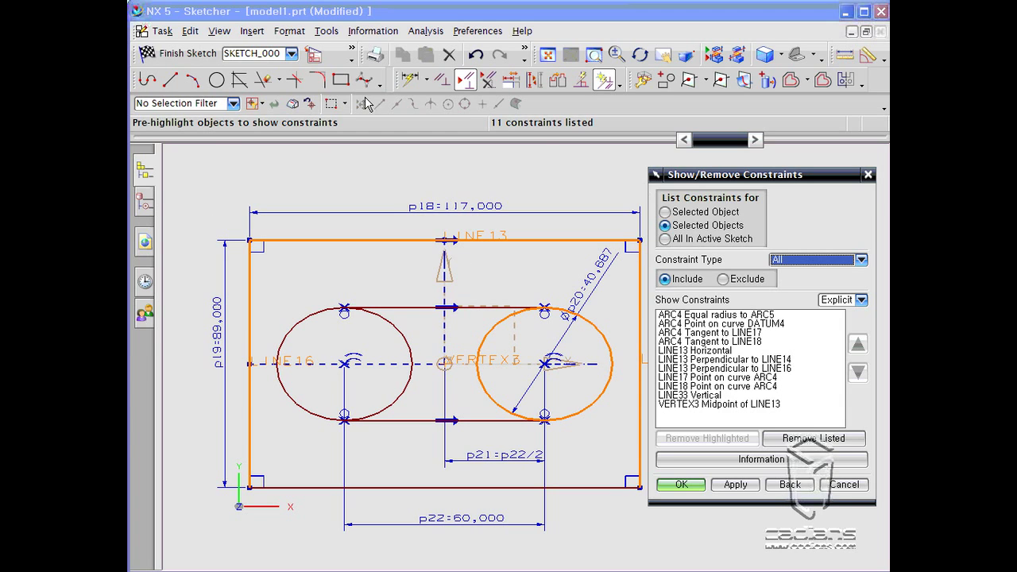
click(797, 442)
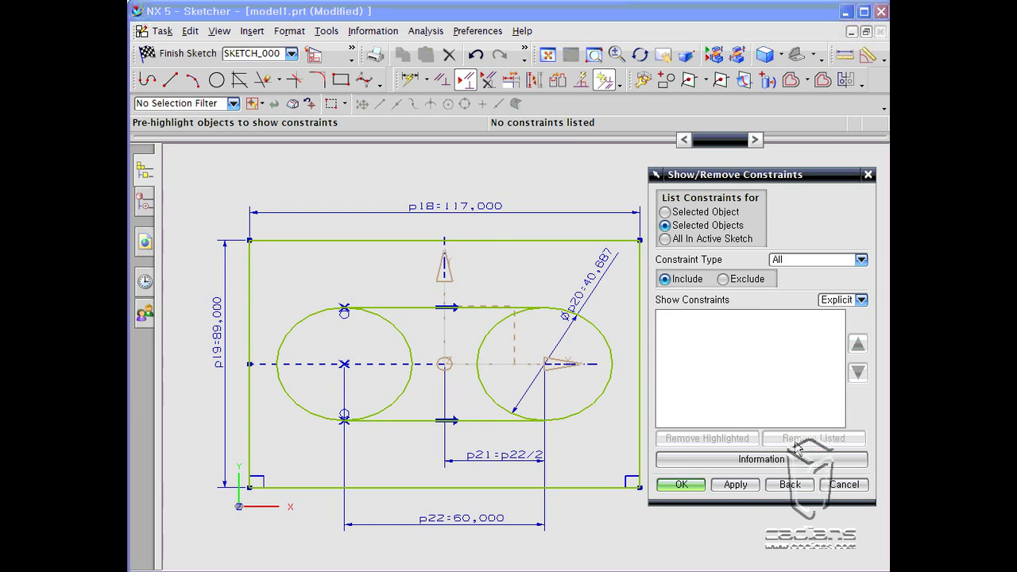
- Remove all listed constraints of the slot's upper line and close Show/Remove Constraints
click(365, 322)
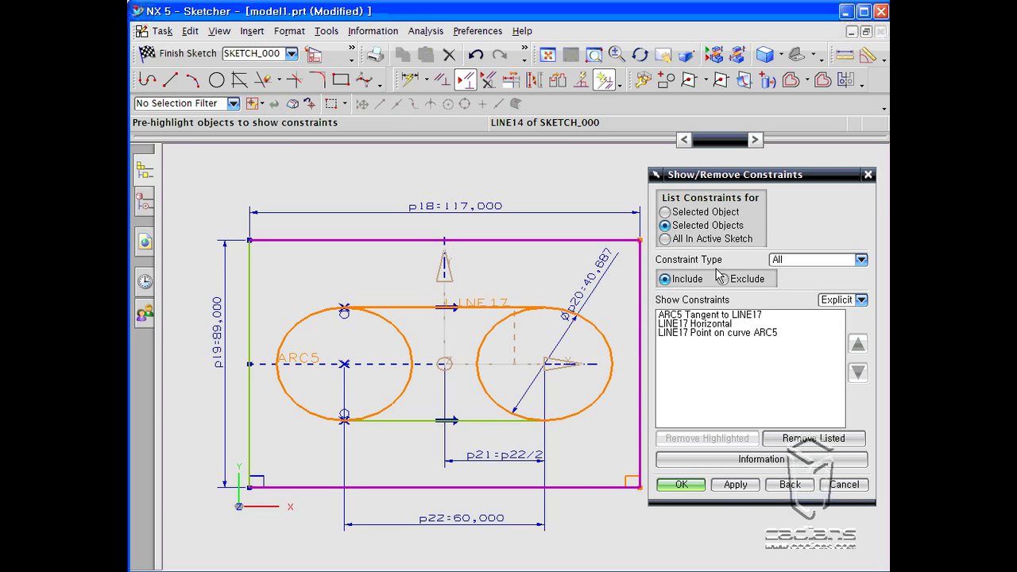
click(812, 438)
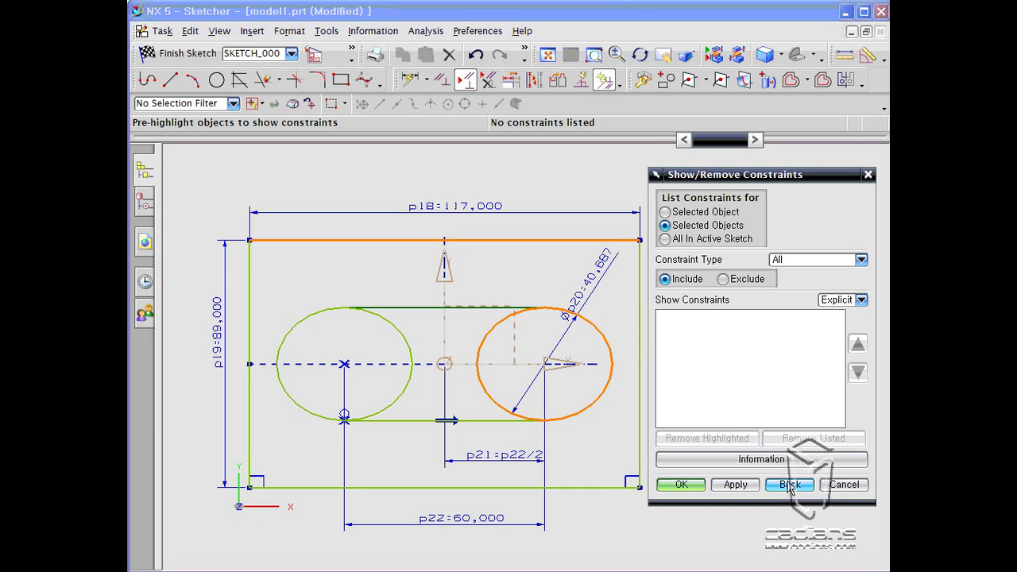
click(843, 483)
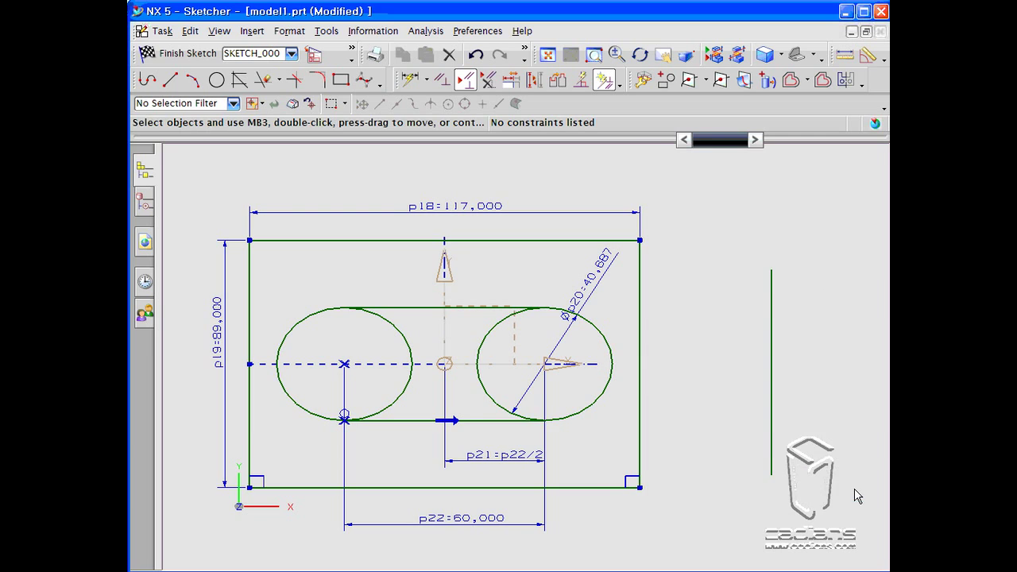
- Undo the last two constraint removals in the sketch
mouse_move(816, 379)
shift+middle_down()
mouse_move(729, 365)
mouse_move(495, 400)
mouse_move(323, 446)
shift+middle_up()
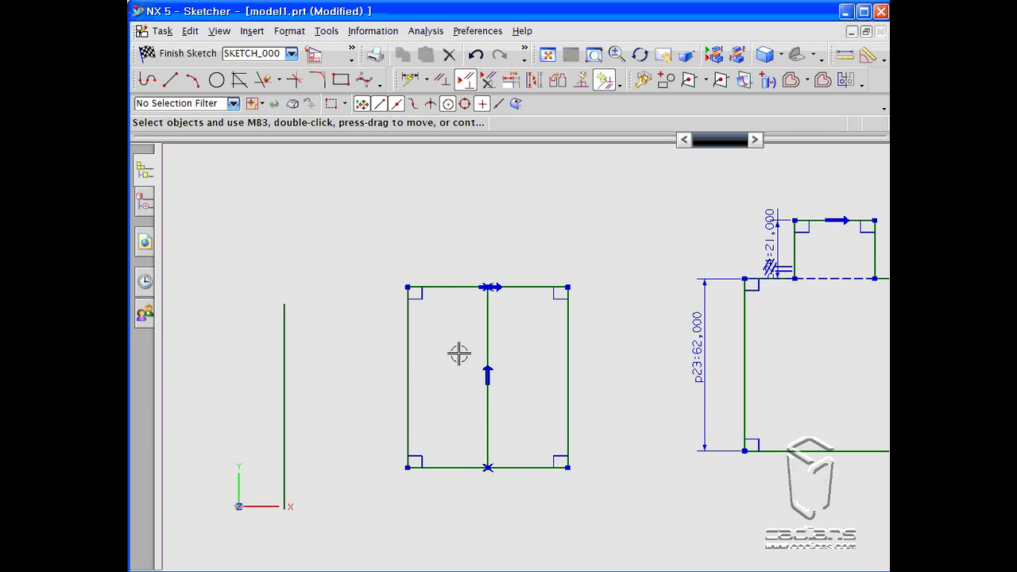
scroll(364, 269, up, 3)
mouse_move(440, 277)
shift+middle_down()
mouse_move(356, 191)
mouse_move(357, 164)
shift+middle_up()
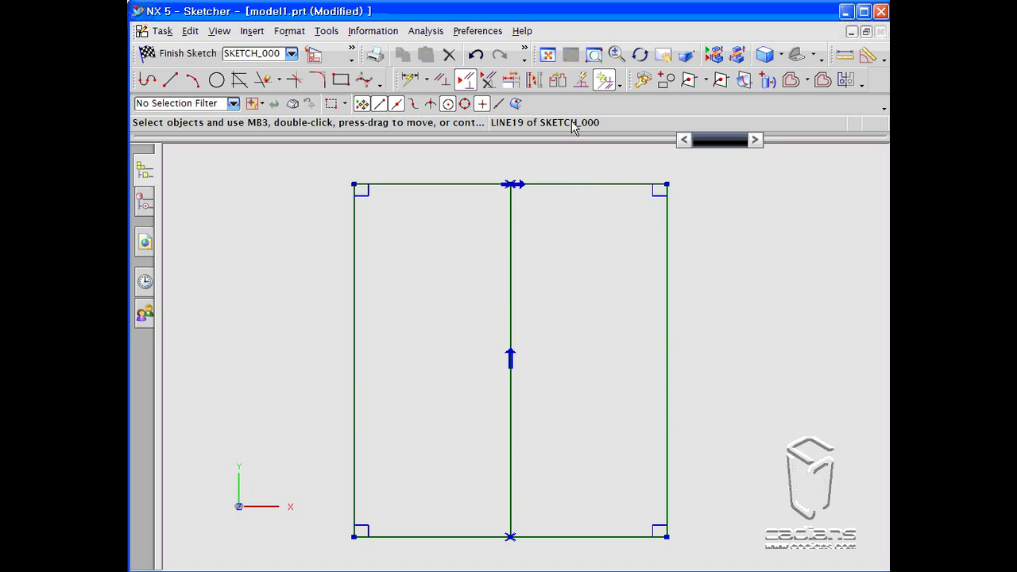
click(479, 58)
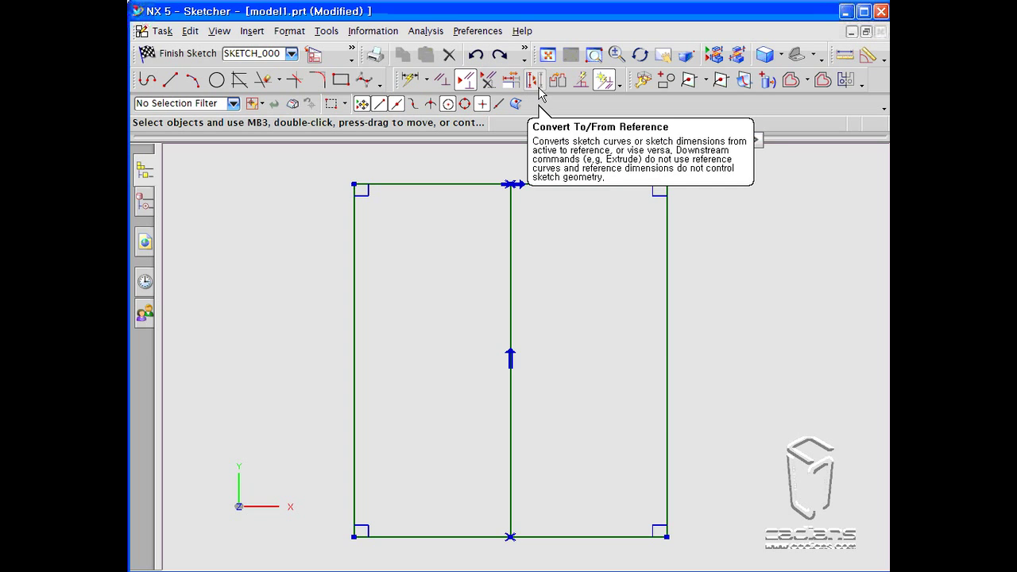
click(478, 58)
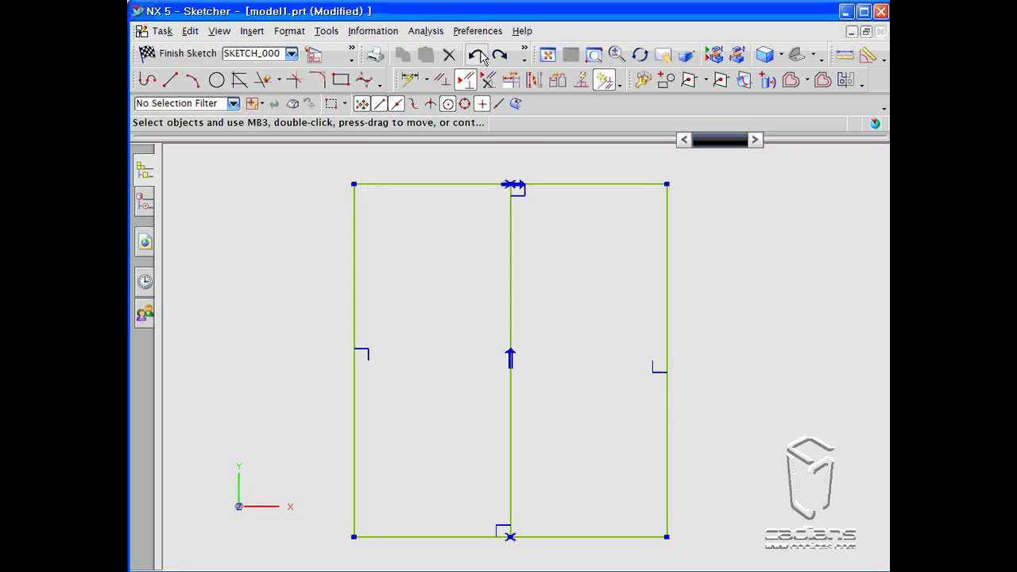
mouse_move(342, 308)
shift+middle_down()
mouse_move(687, 309)
mouse_move(139, 312)
mouse_move(529, 307)
mouse_move(204, 293)
shift+middle_up()
shift+middle_drag(663, 330, 565, 339)
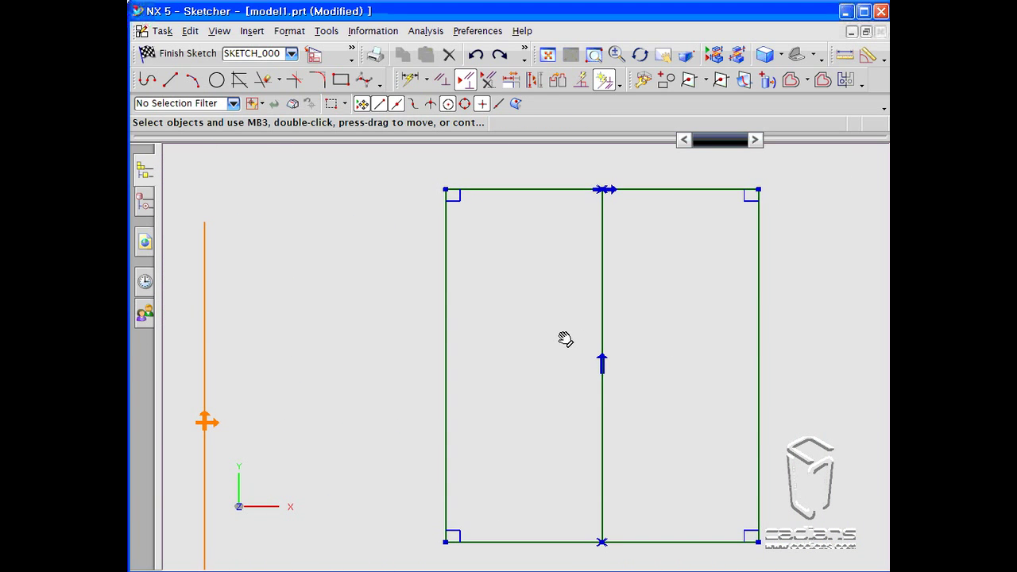
- Convert the vertical centre line of the standalone rectangle to a reference line with Convert To/From Reference
click(534, 81)
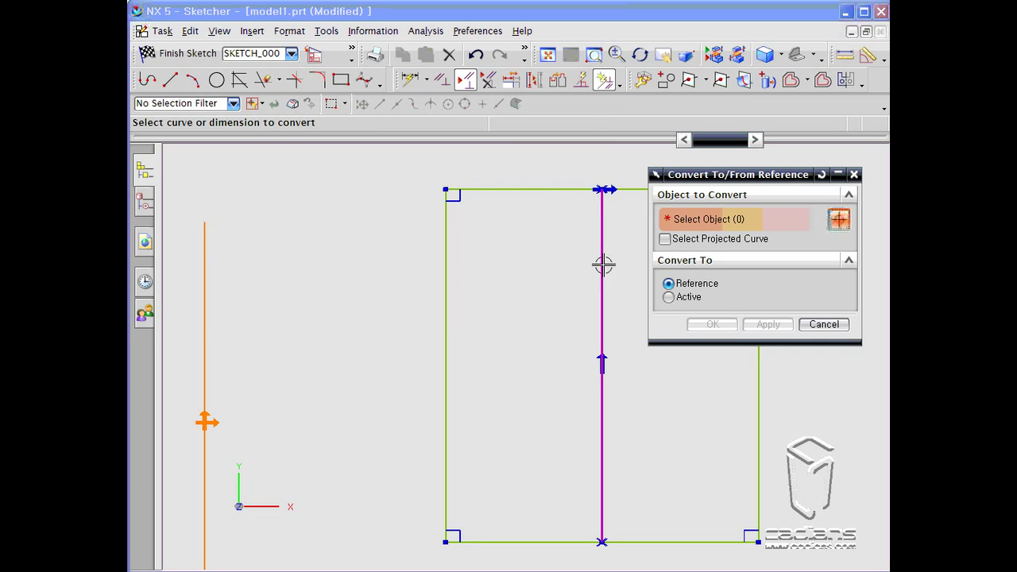
click(597, 309)
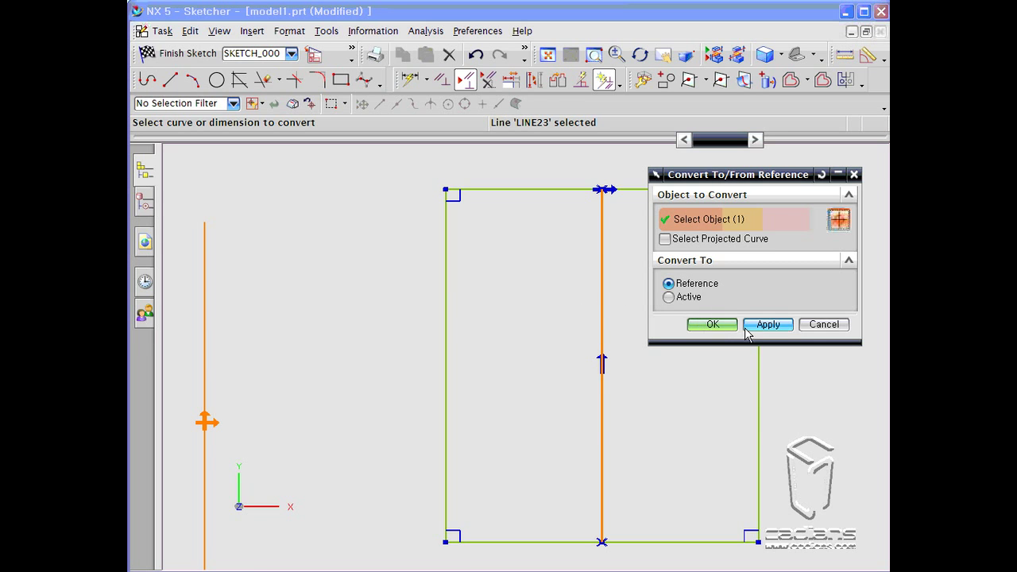
click(764, 326)
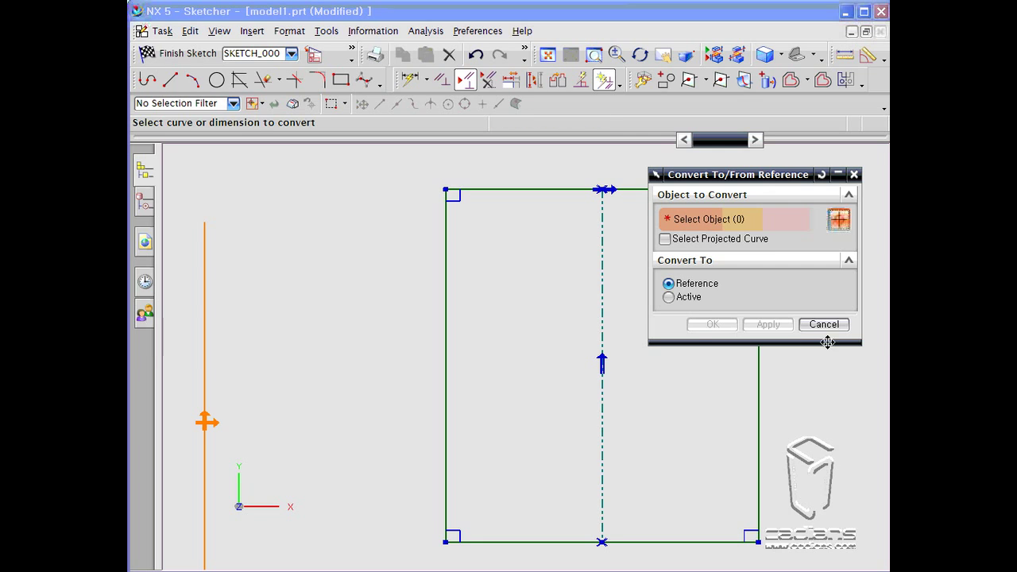
- Convert the rectangle's vertical centre line from reference back to active and close Convert To/From Reference
click(600, 284)
click(668, 297)
click(767, 324)
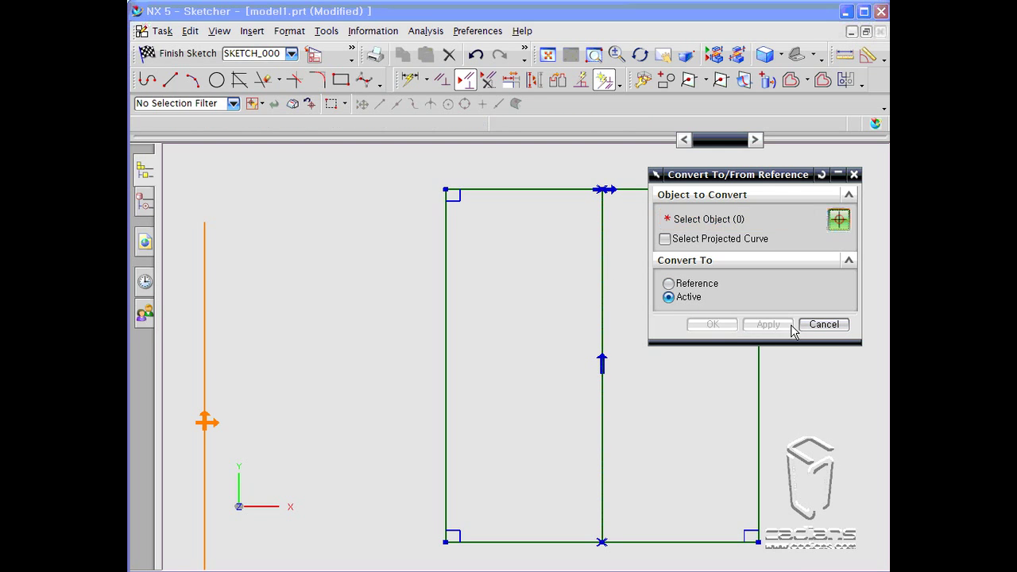
click(822, 324)
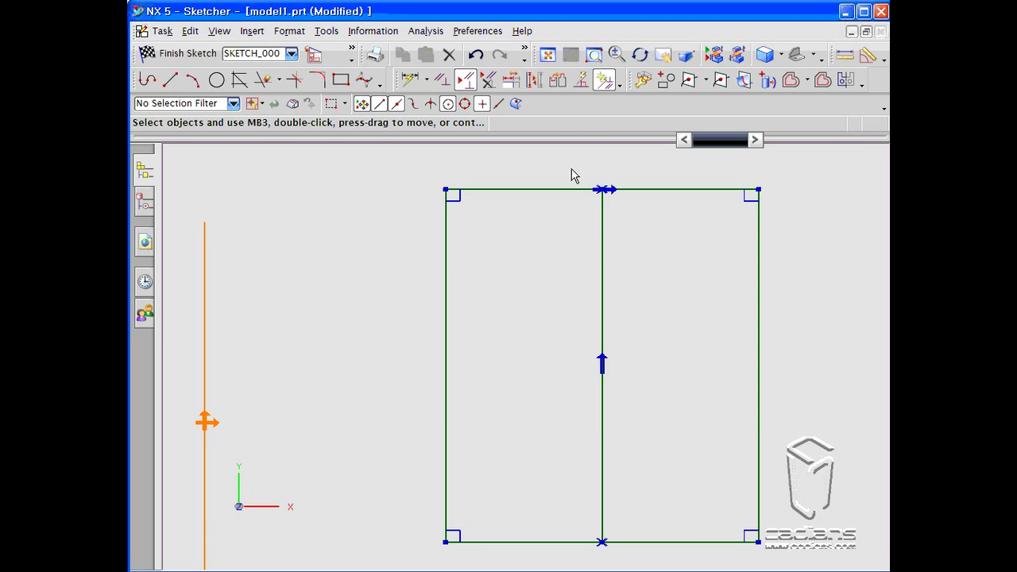
- Switch the rectangle's centre line to reference and back to active using the conversion command directly on the line
right_click(602, 305)
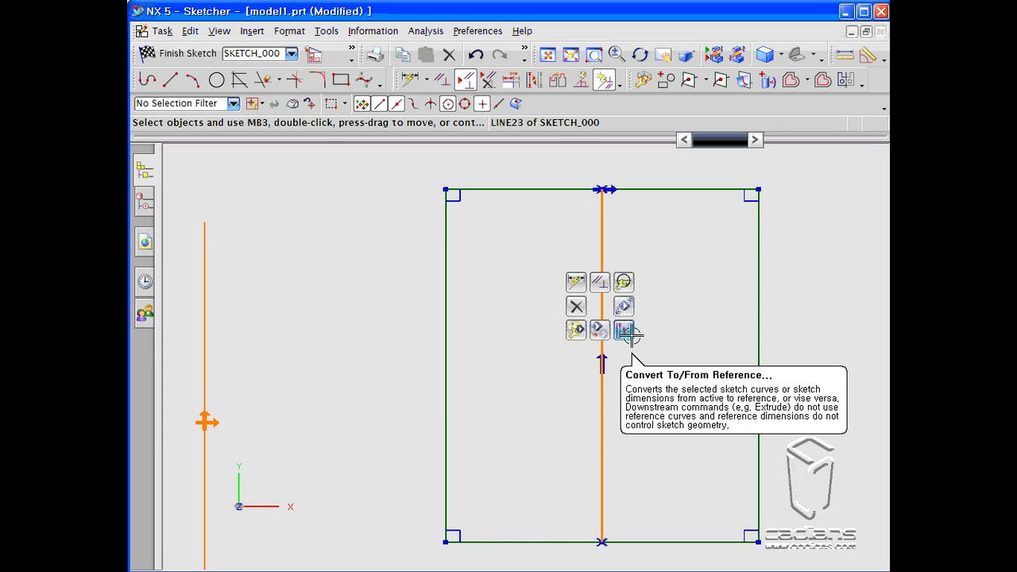
click(623, 331)
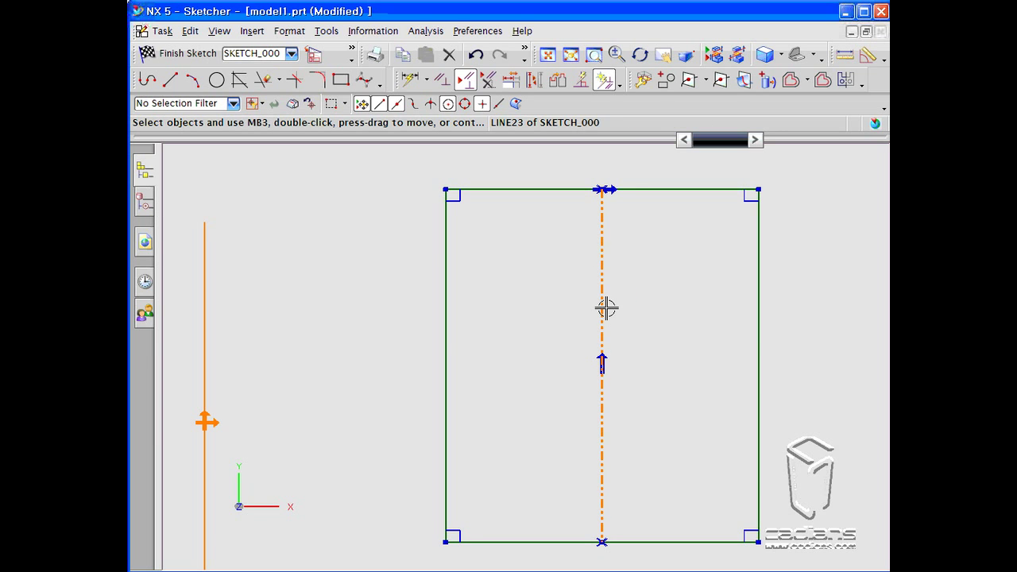
right_click(606, 307)
click(625, 330)
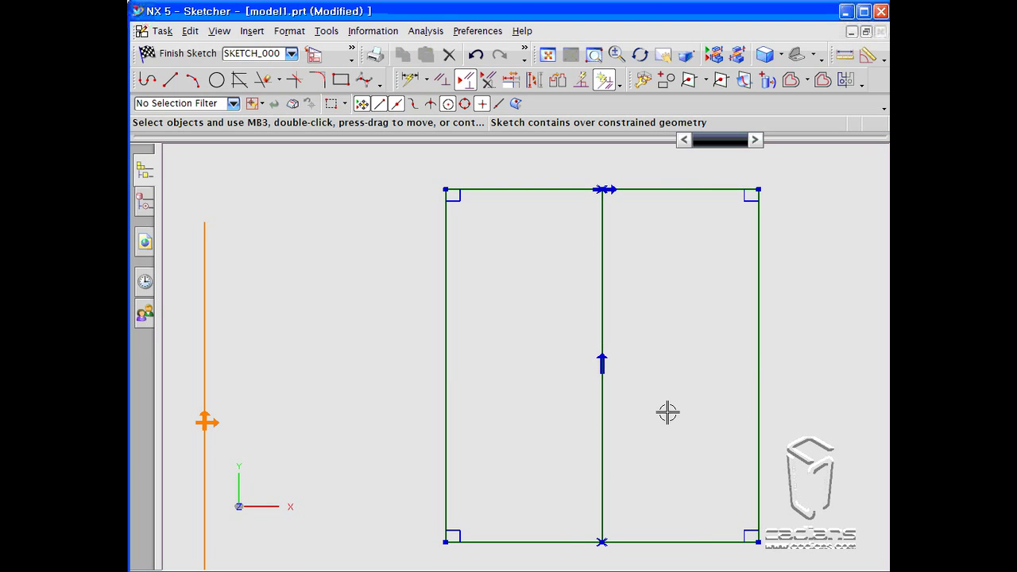
- Apply Alternate Solution to the stepped profile's 21 mm dimension so the upper tab flips down into a notch
mouse_move(801, 383)
shift+middle_down()
mouse_move(372, 411)
mouse_move(139, 460)
shift+middle_up()
scroll(270, 397, down, 1)
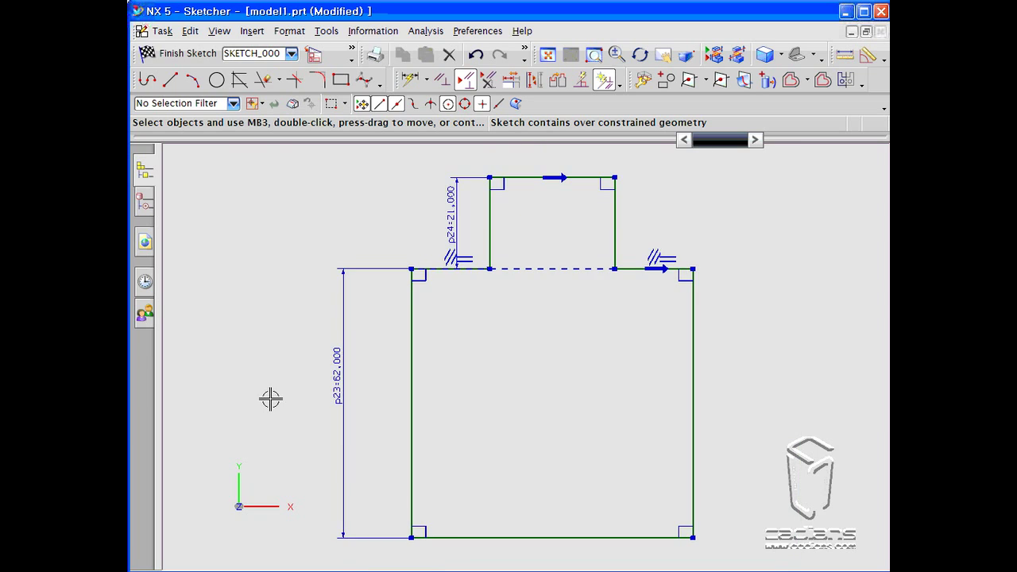
click(557, 81)
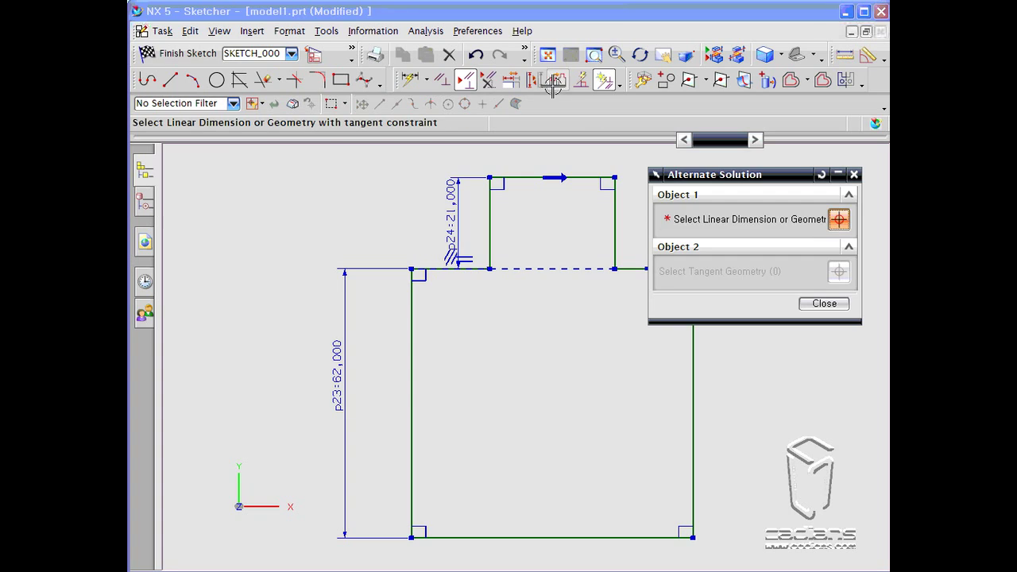
click(452, 203)
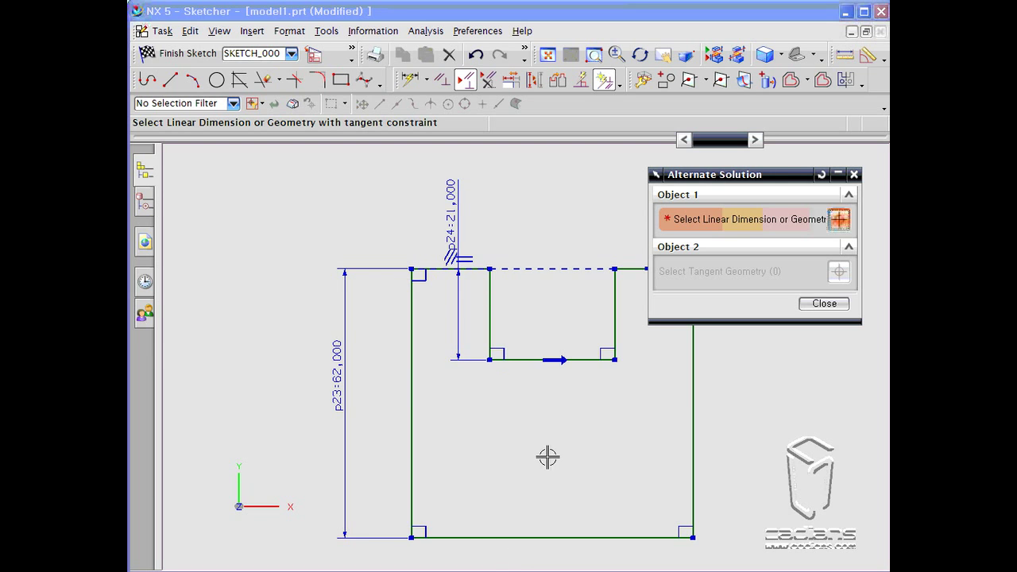
- Toggle the 21 mm dimension repeatedly between its alternate solutions, finish with the tab projecting upward, and close Alternate Solution
click(452, 233)
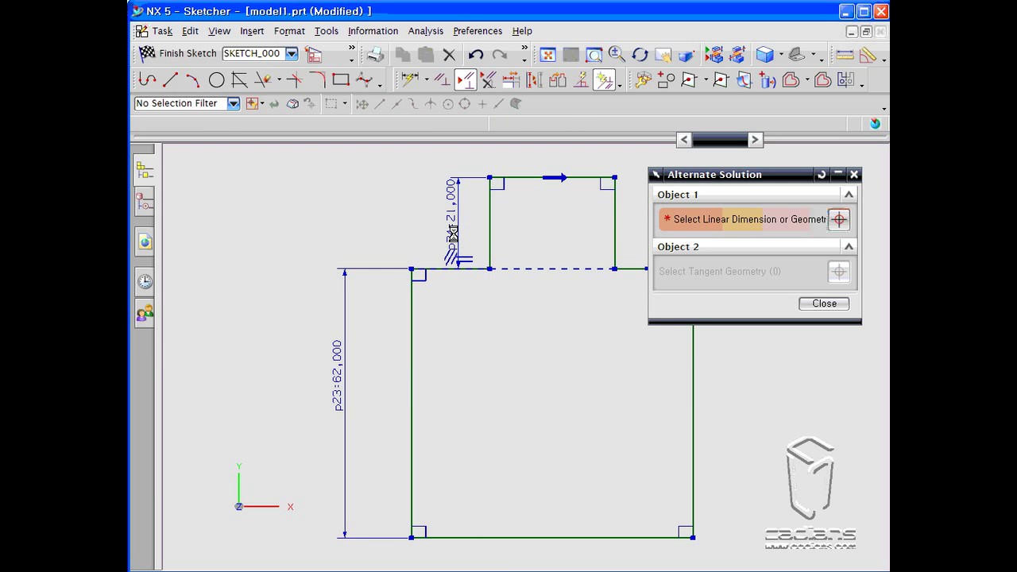
click(453, 234)
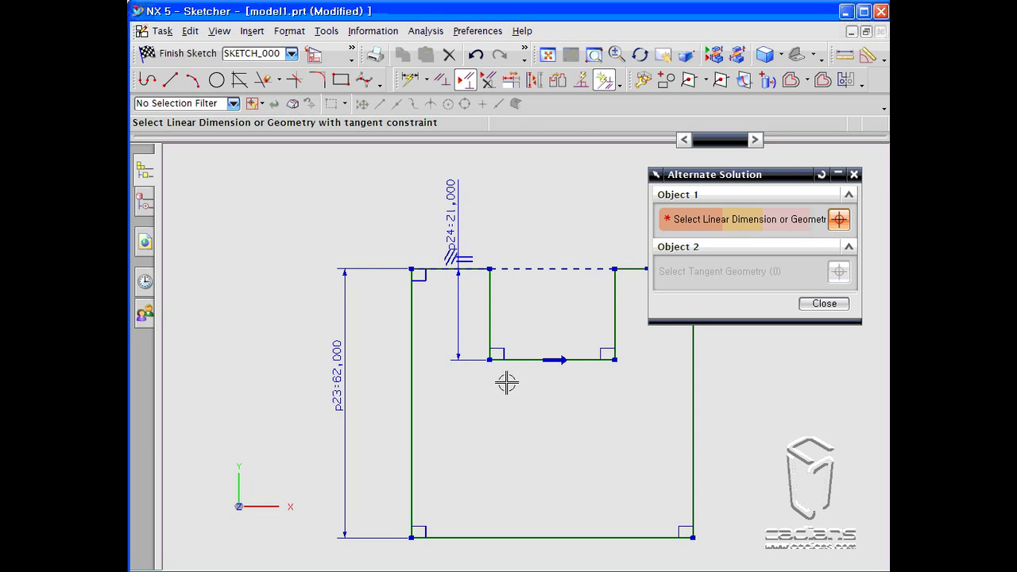
click(450, 236)
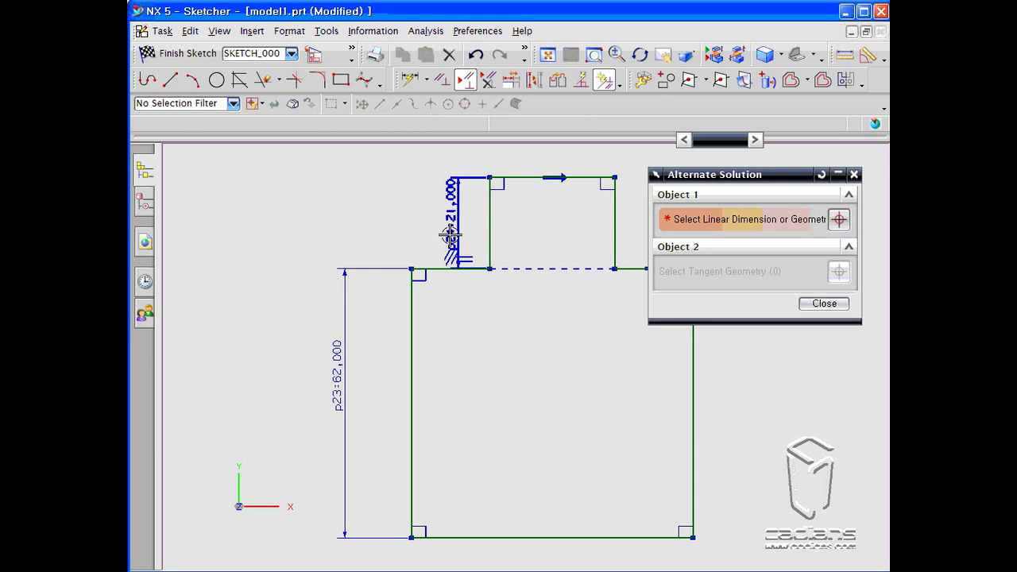
click(449, 235)
click(449, 235)
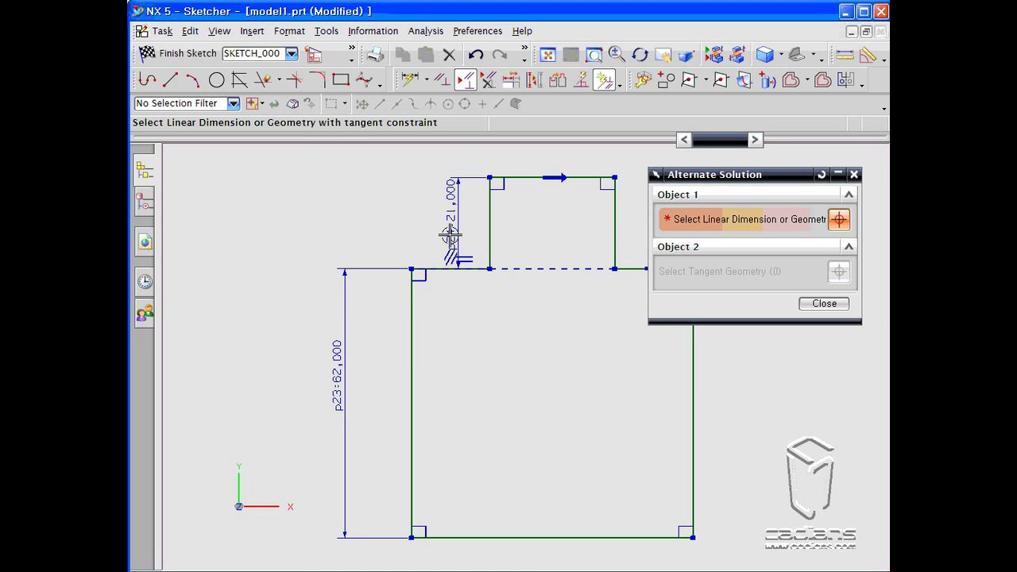
click(824, 304)
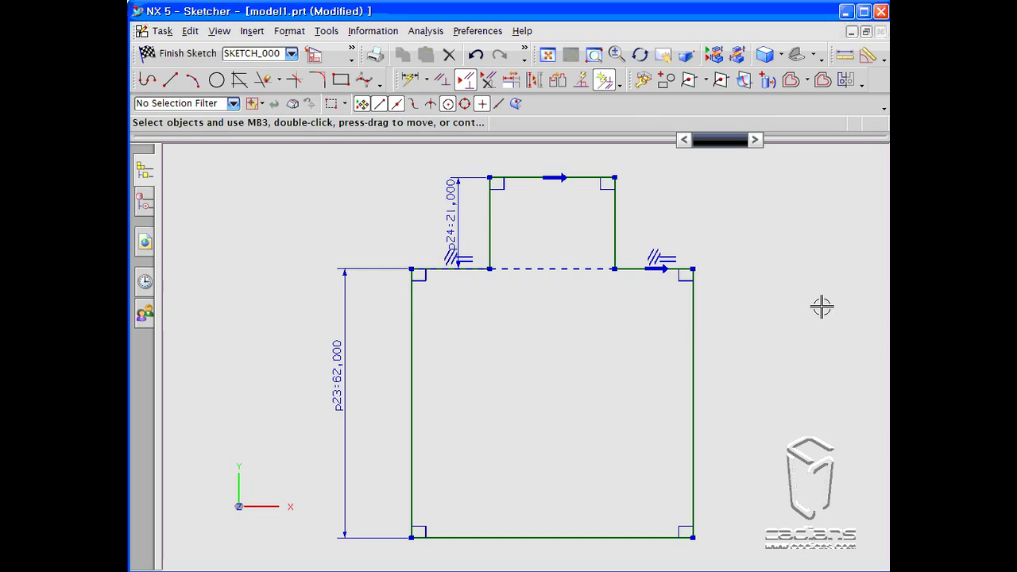